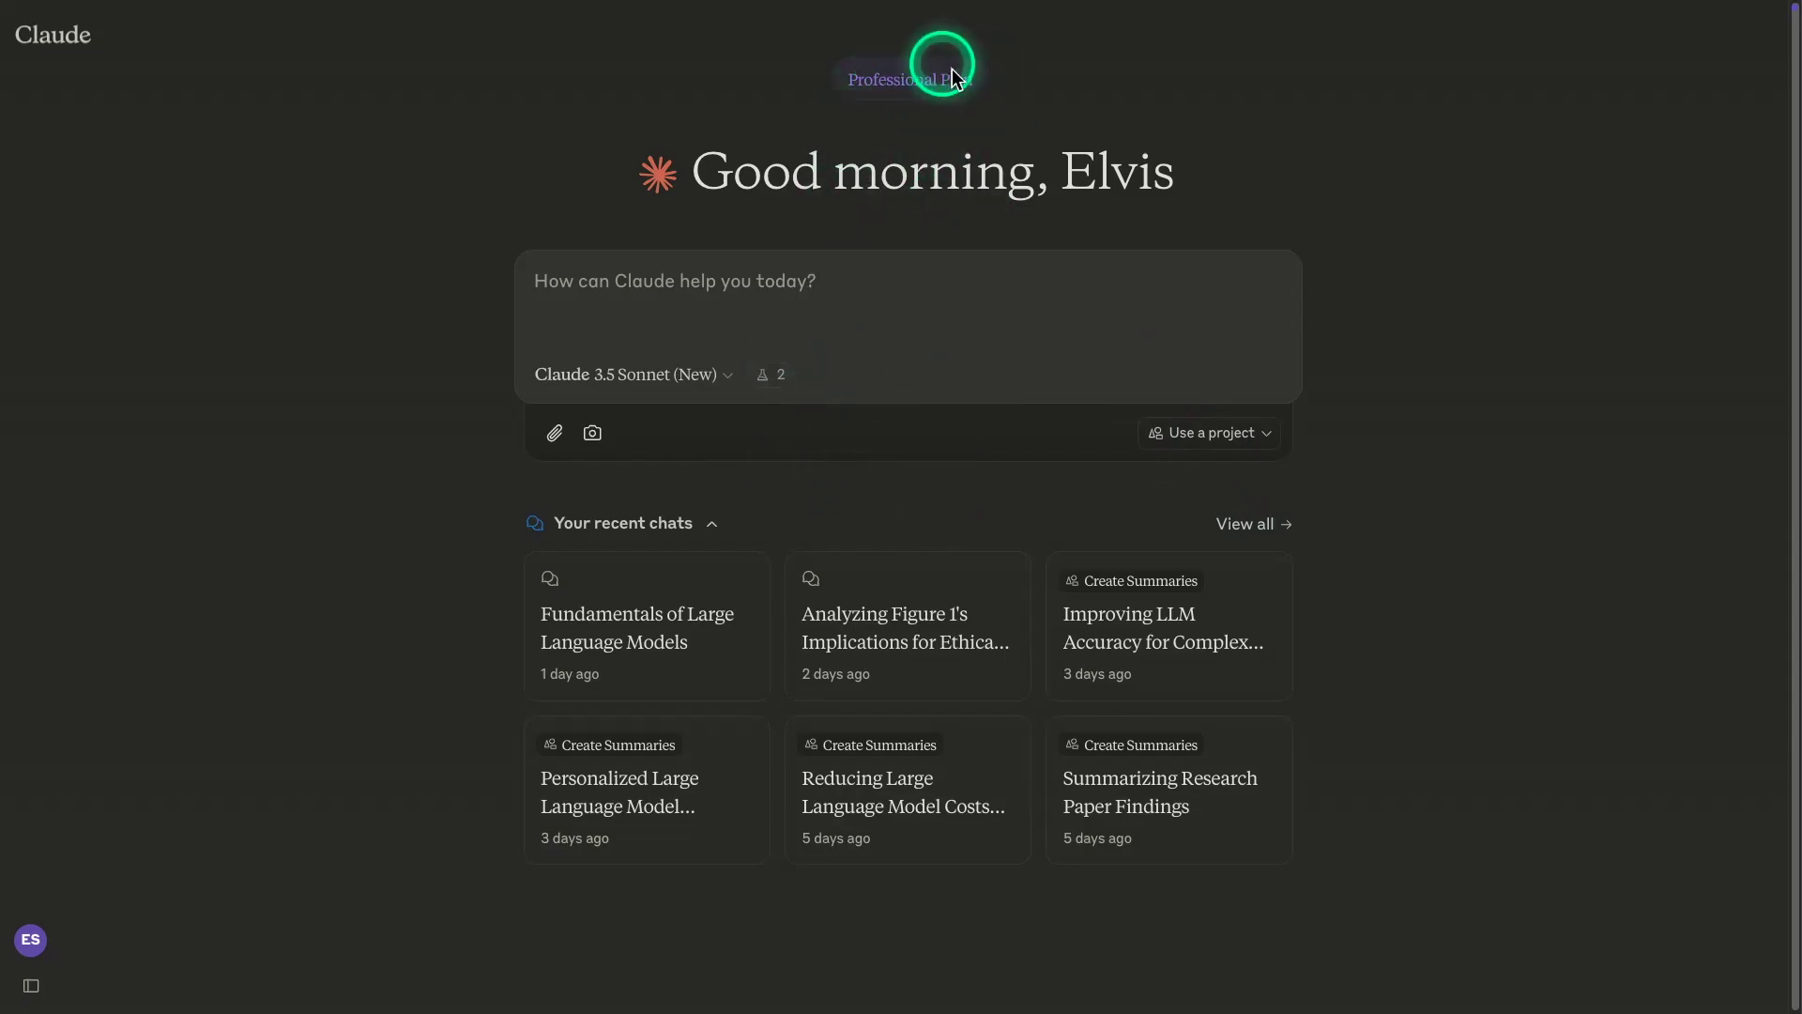
# Open the Feature Preview dialog from the flask badge, showing the Analysis tool enabled
pyautogui.click(769, 380)
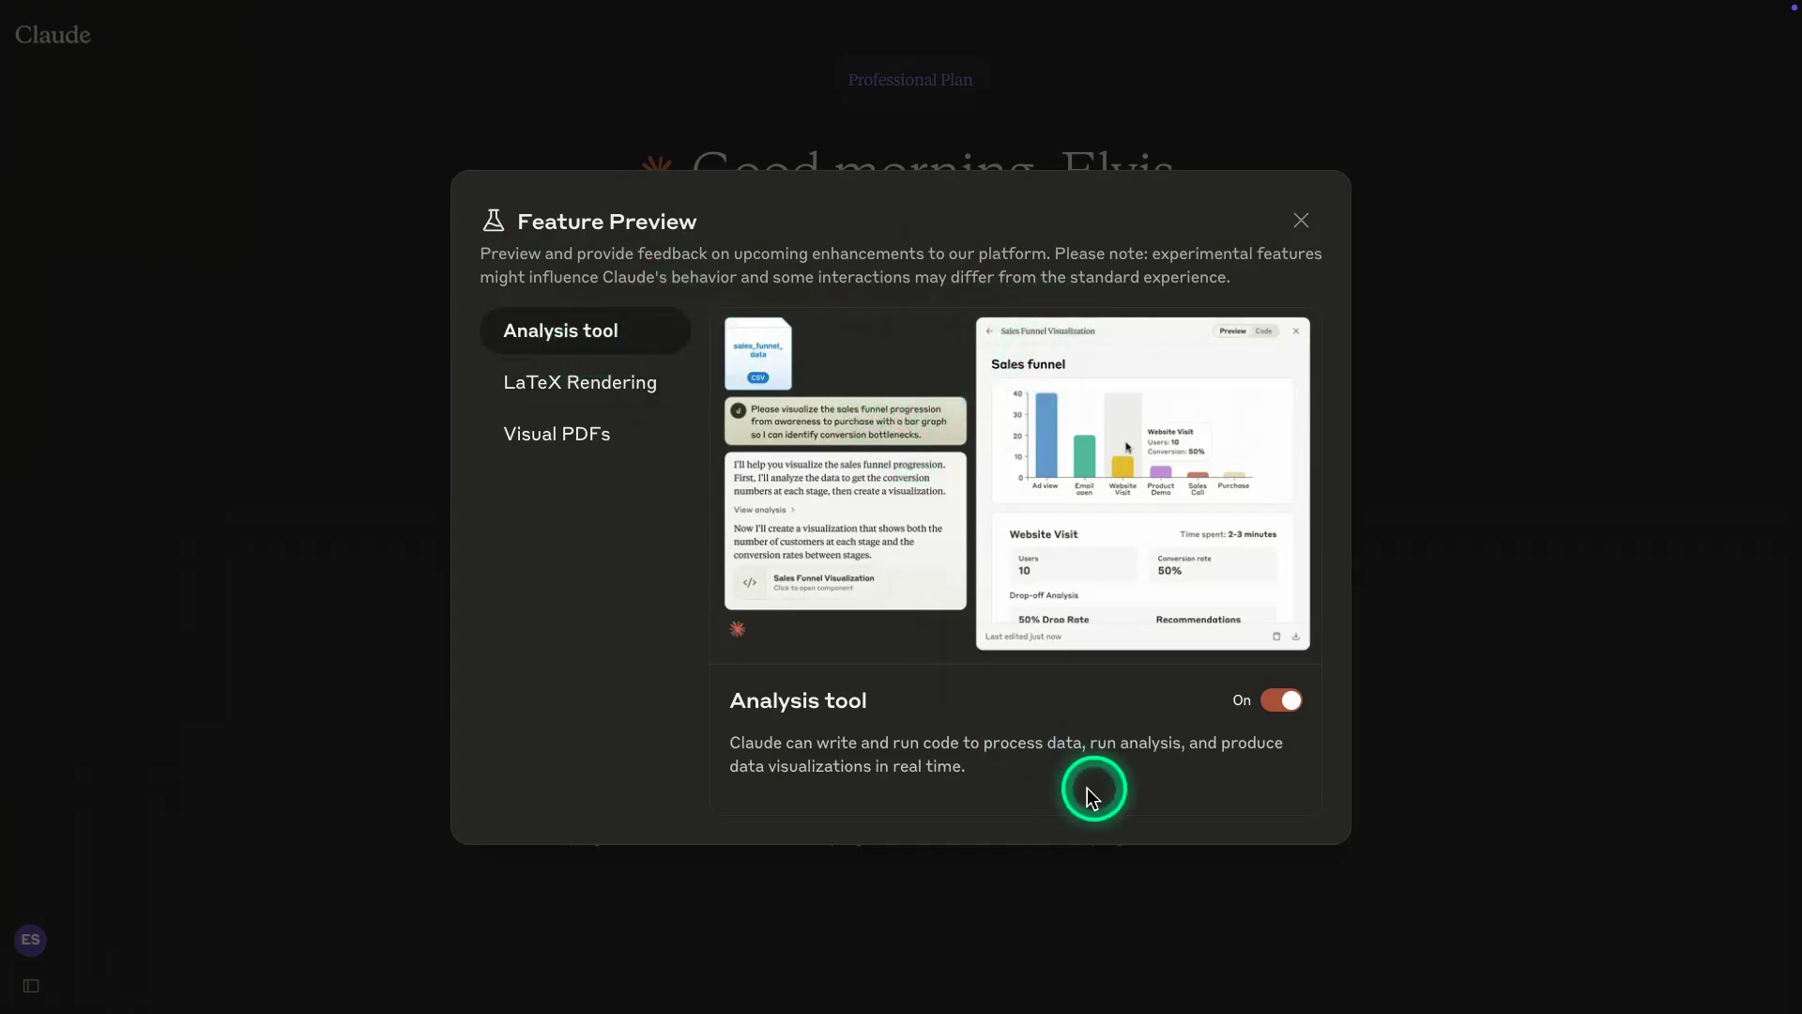
# Browse the LaTeX Rendering and Visual PDFs previews, then close Feature Preview
pyautogui.click(568, 383)
pyautogui.click(583, 450)
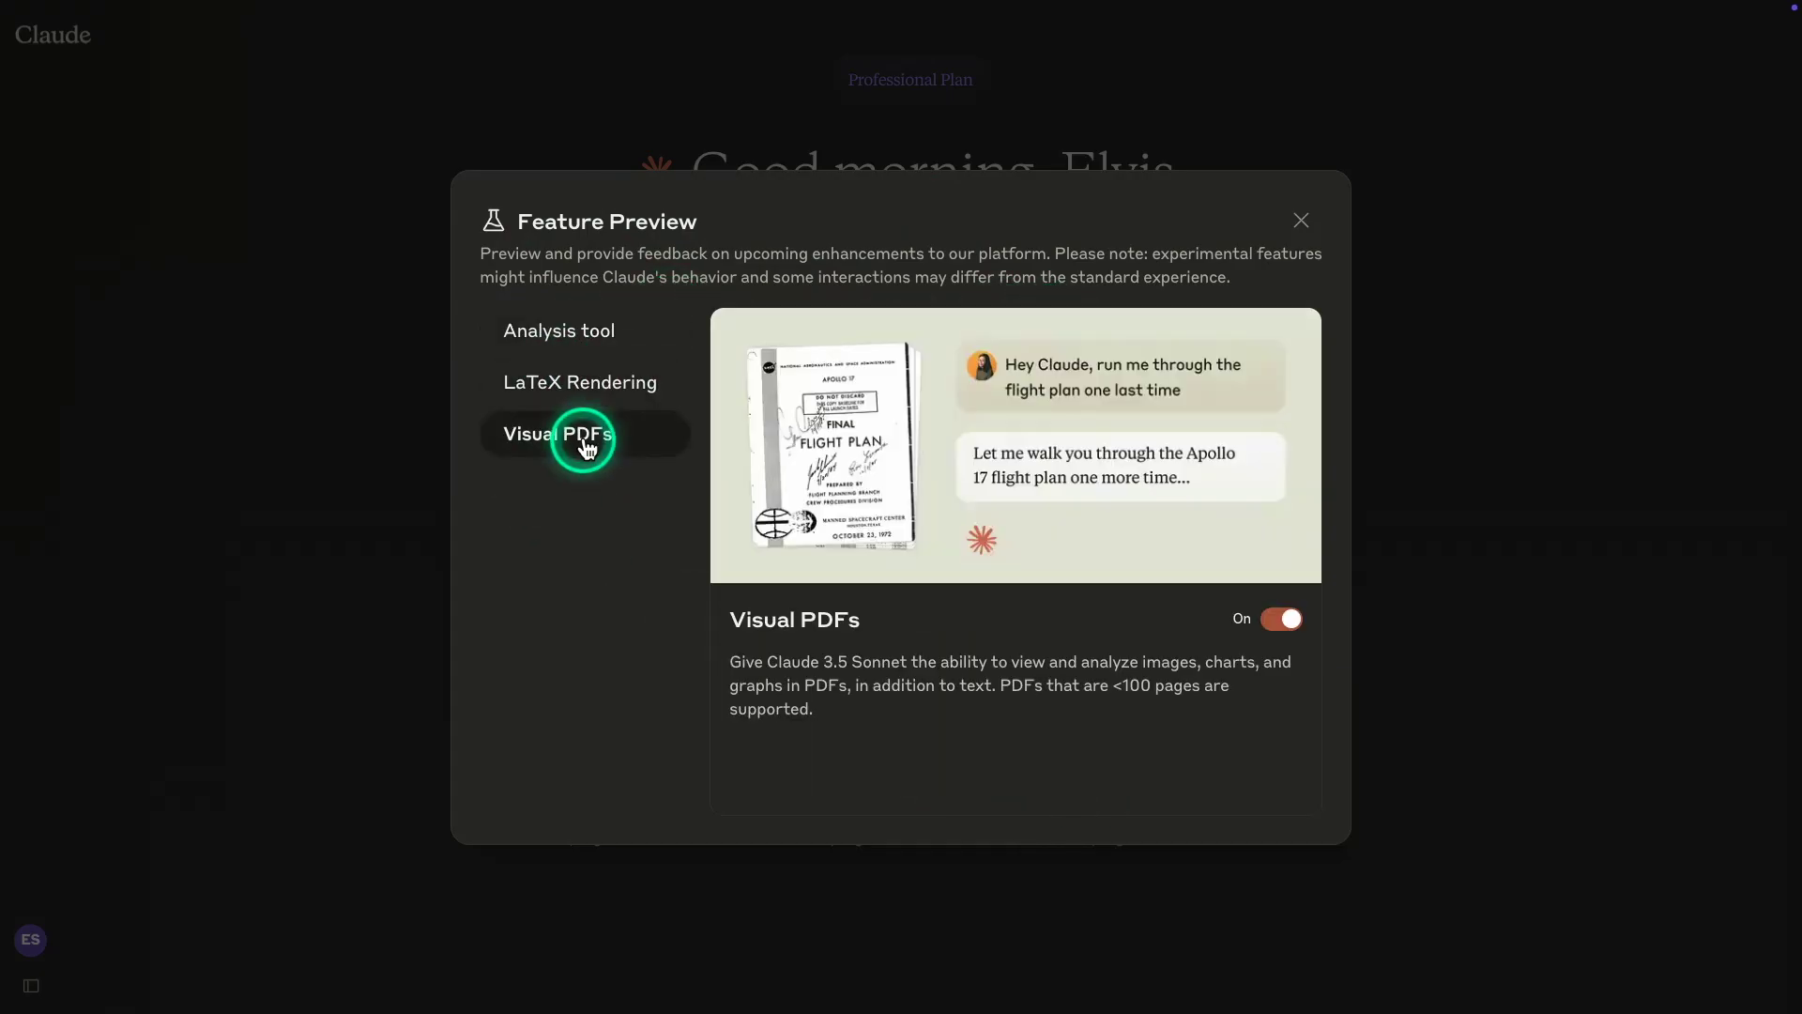
pyautogui.click(1302, 224)
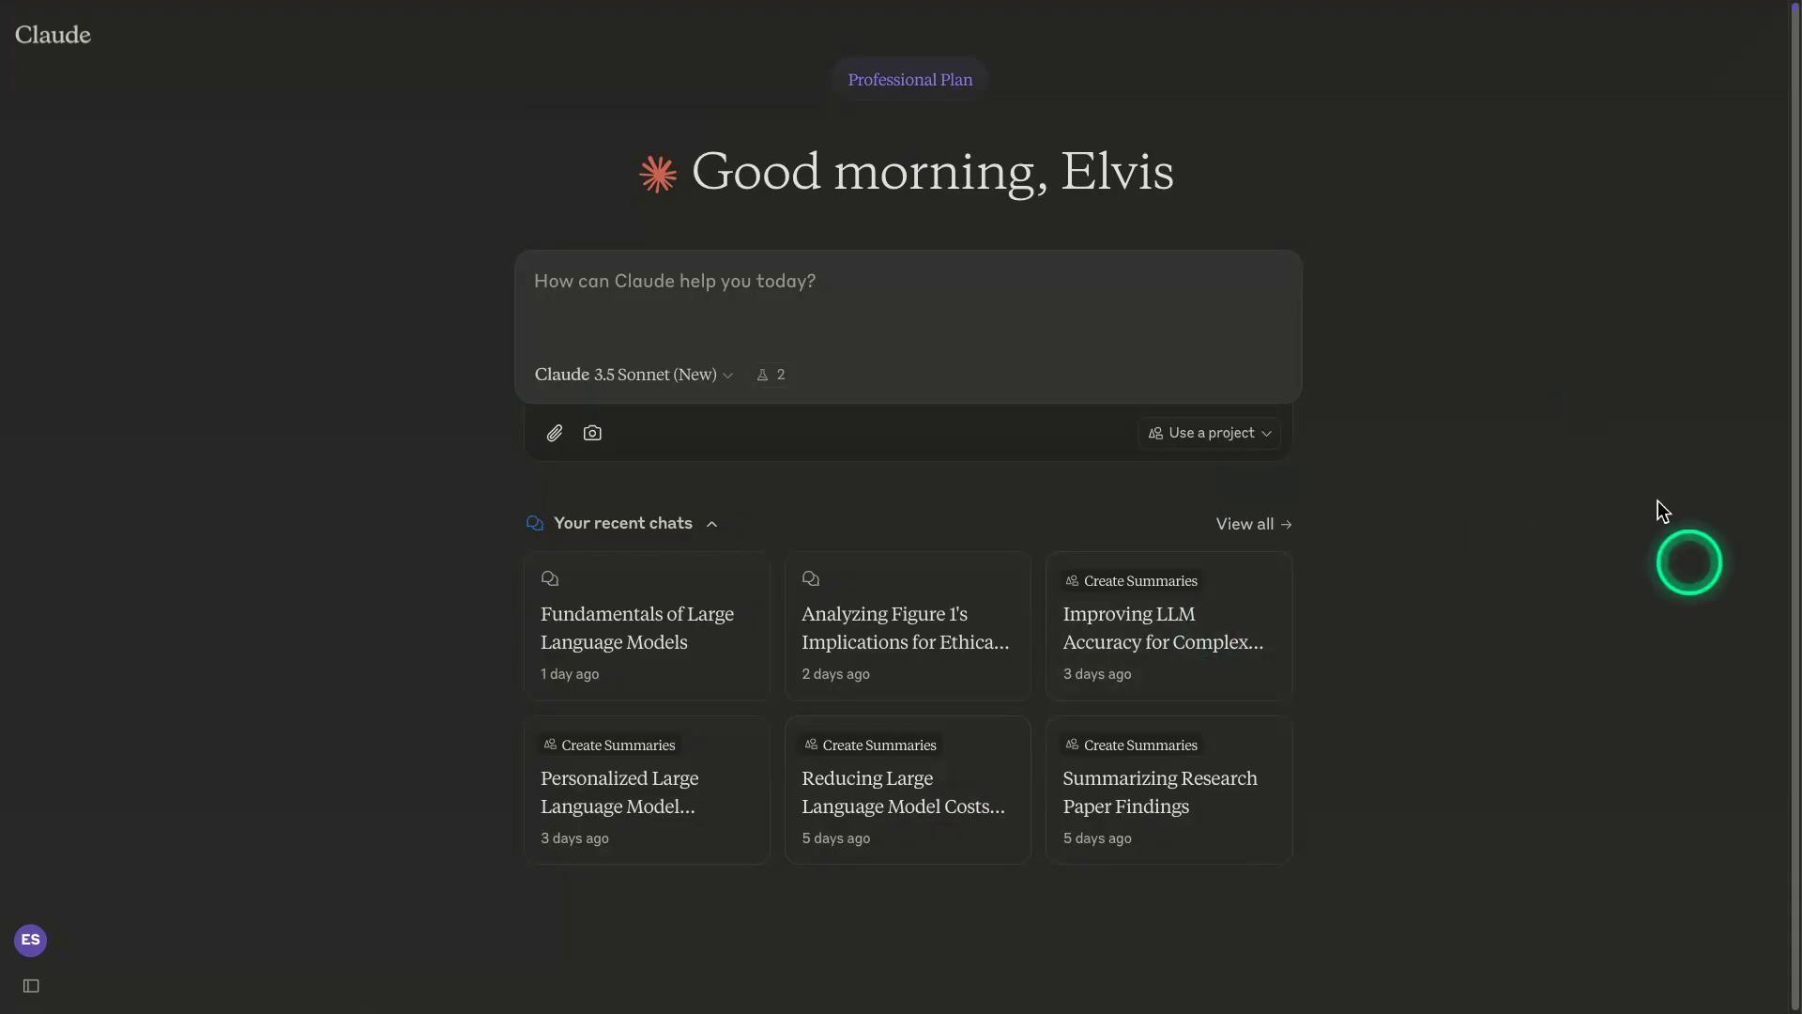
# Attach multiexpert.pdf to a new message and open its preview
pyautogui.click(554, 437)
pyautogui.doubleClick(403, 231)
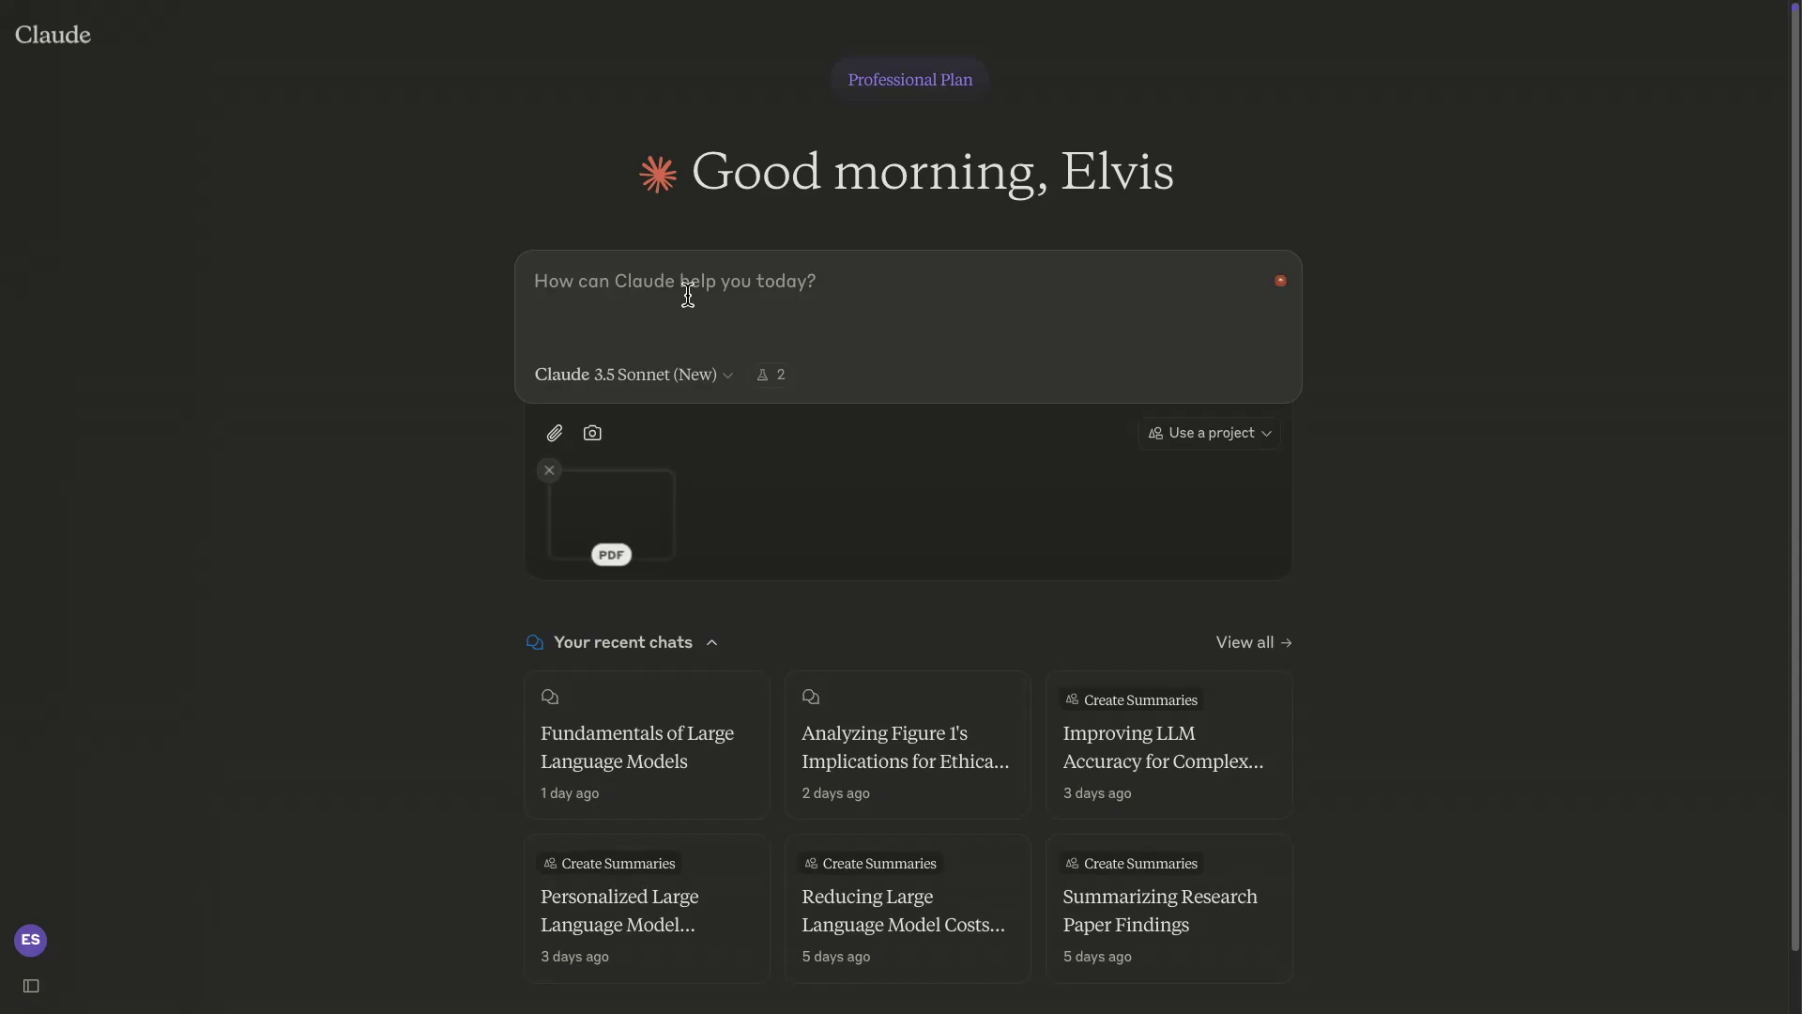
pyautogui.click(625, 518)
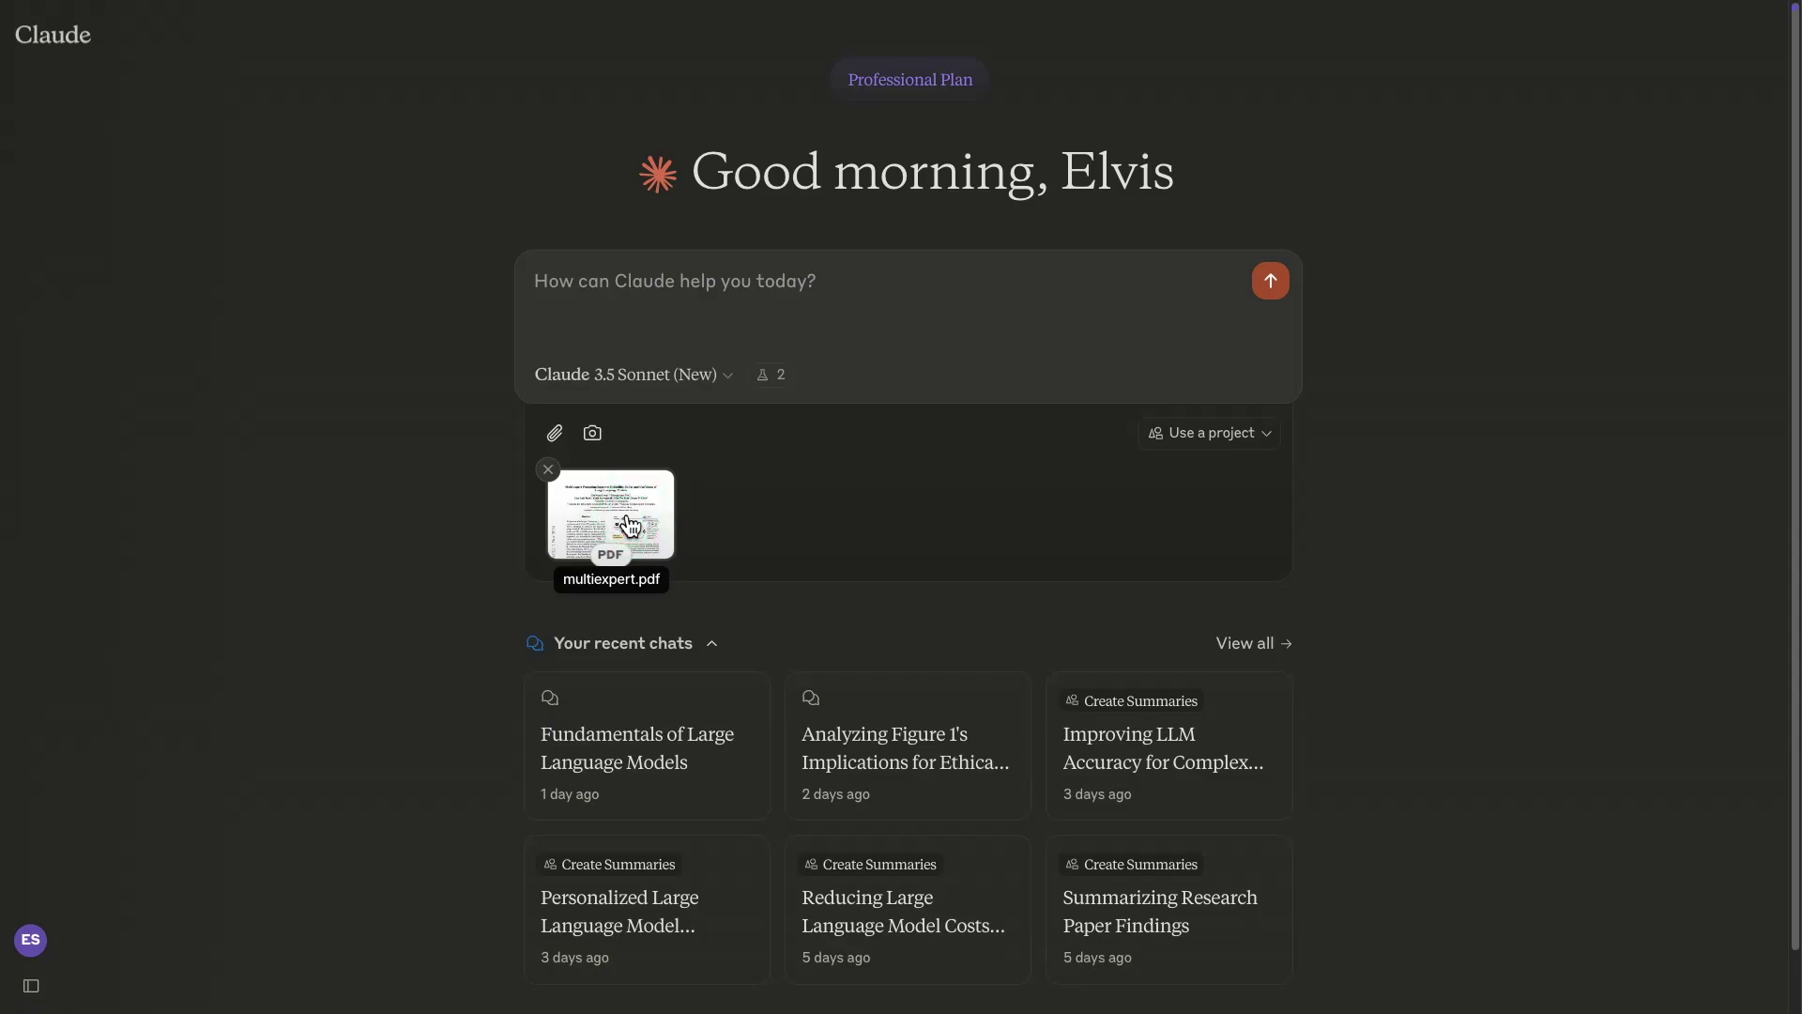
pyautogui.click(629, 524)
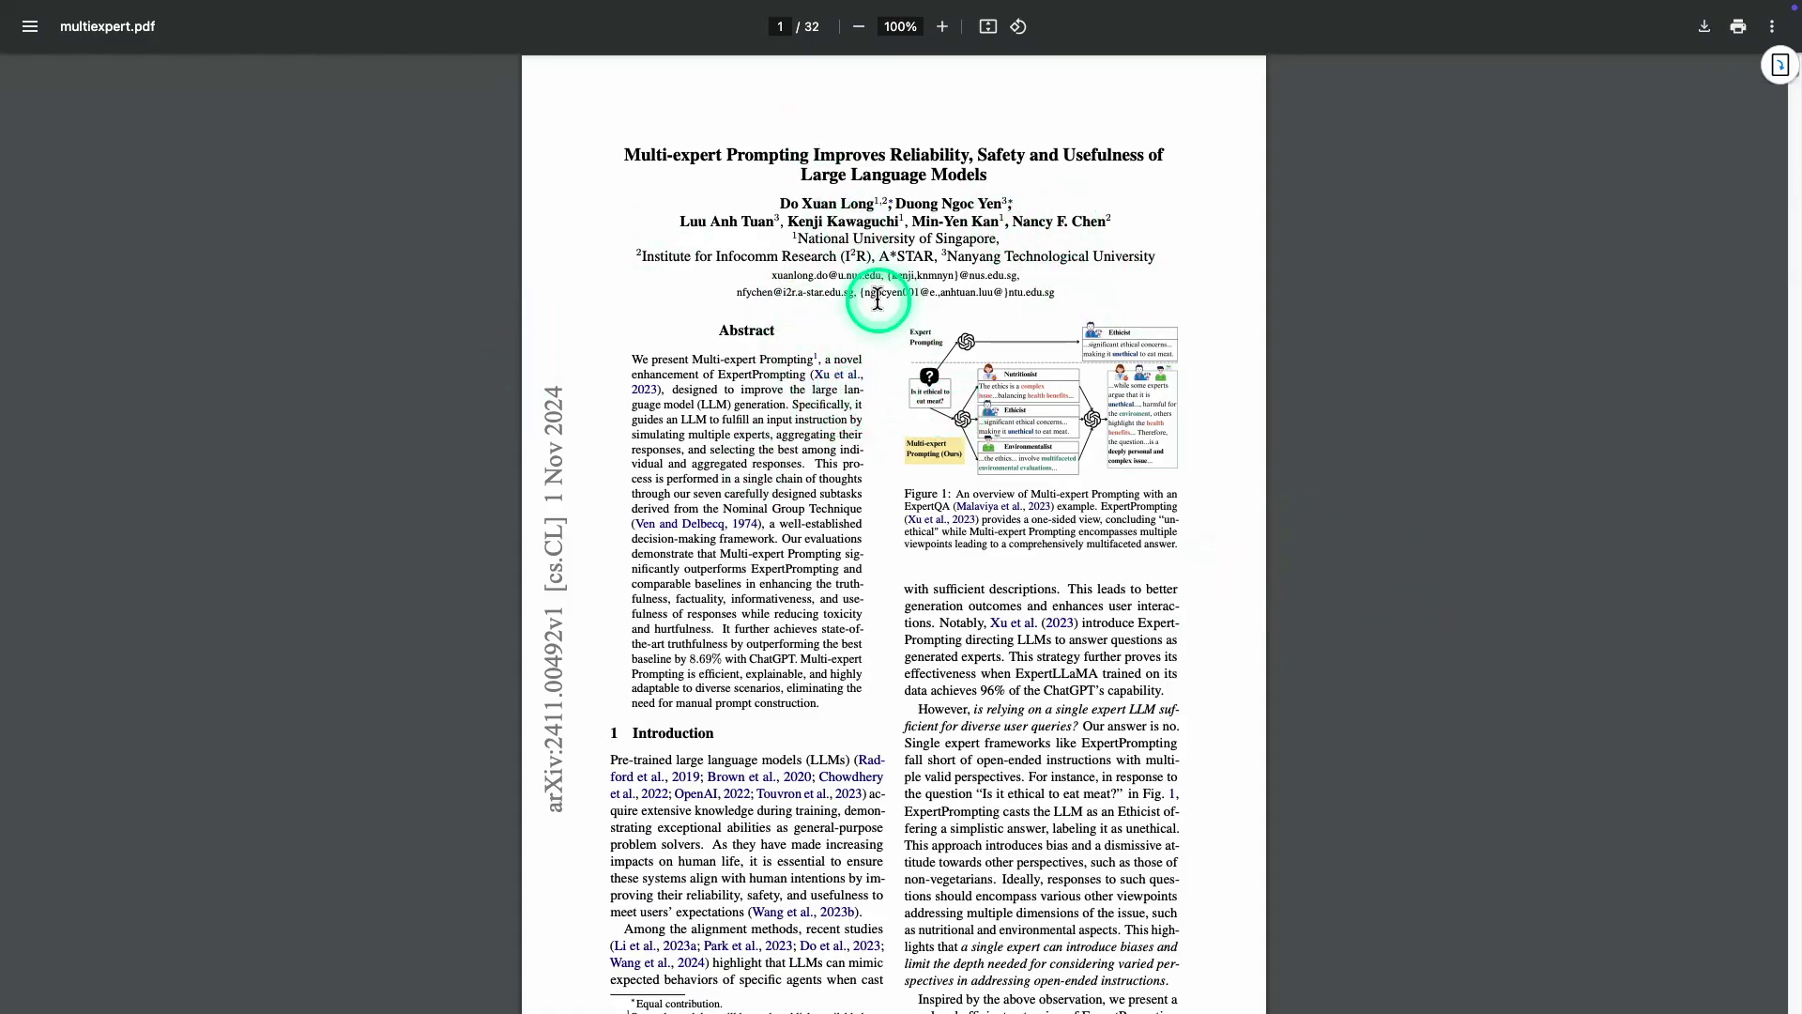
# Zoom the multiexpert.pdf viewer to 125% to read the first page
pyautogui.hotkey('ctrl', '+')
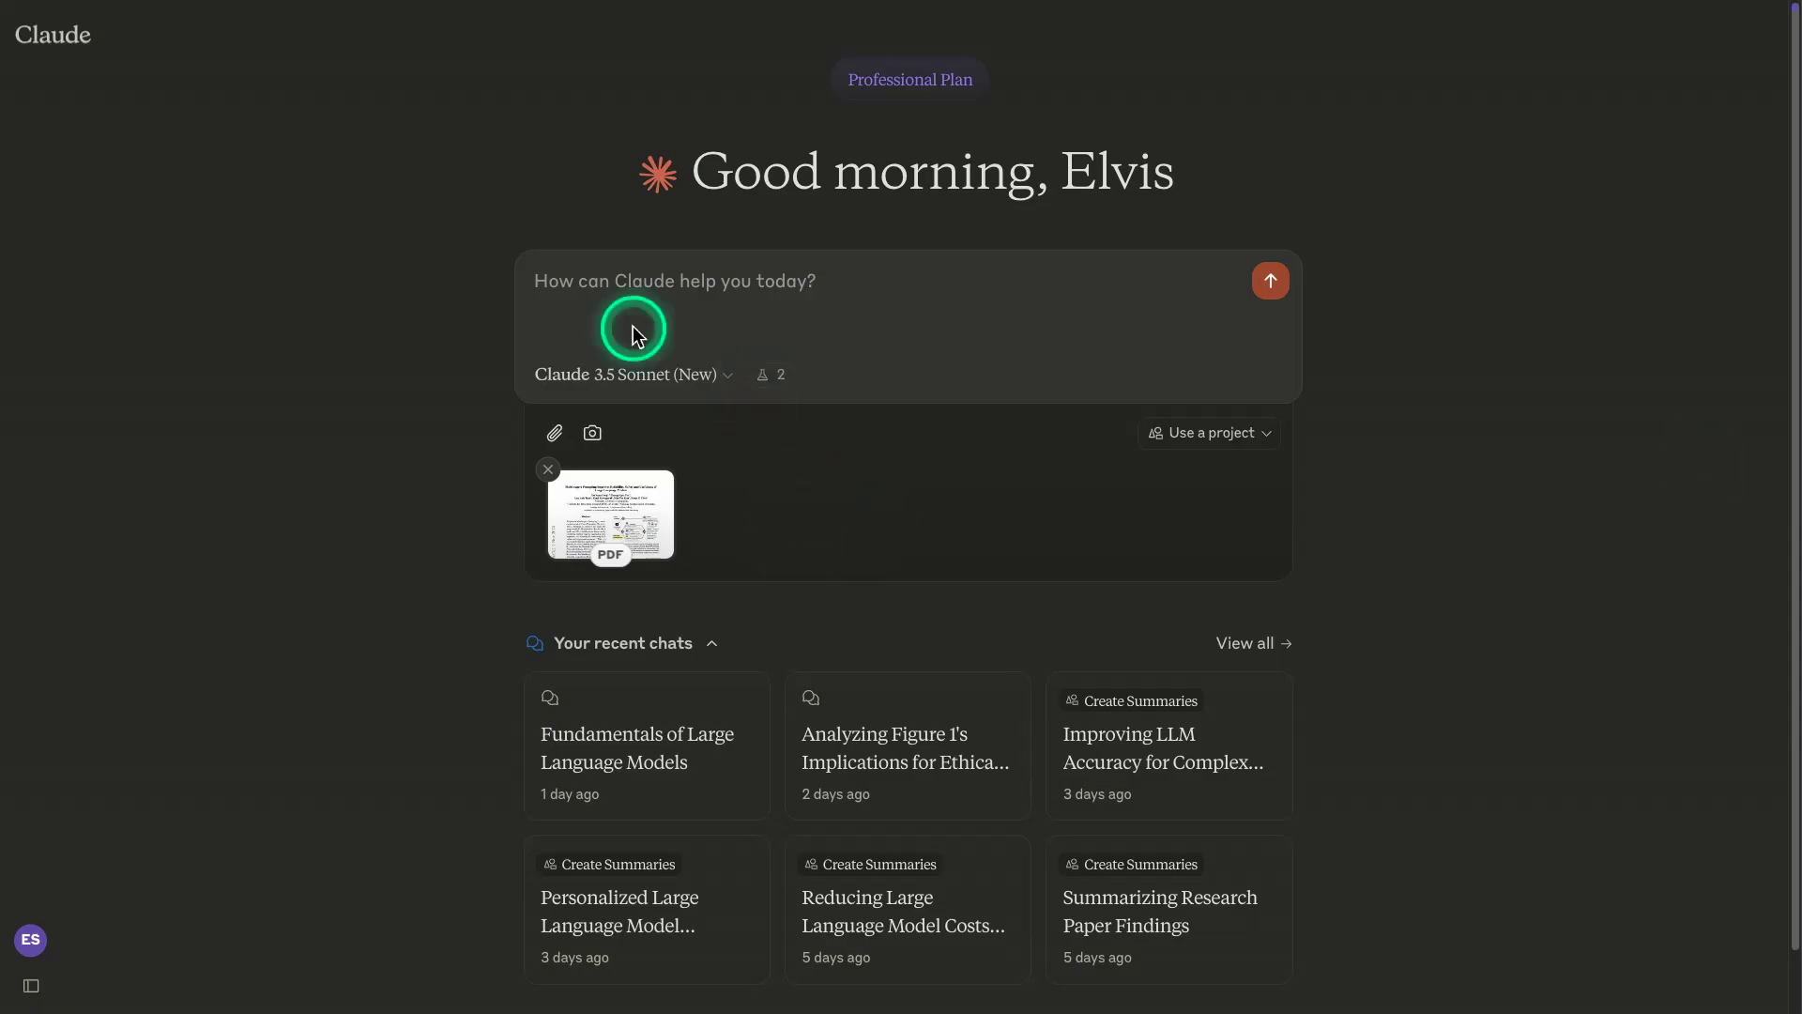
# Send 'Explain Figure 1 and its implications' with the paper, removing the stray '• - ' prefix
pyautogui.click(666, 283)
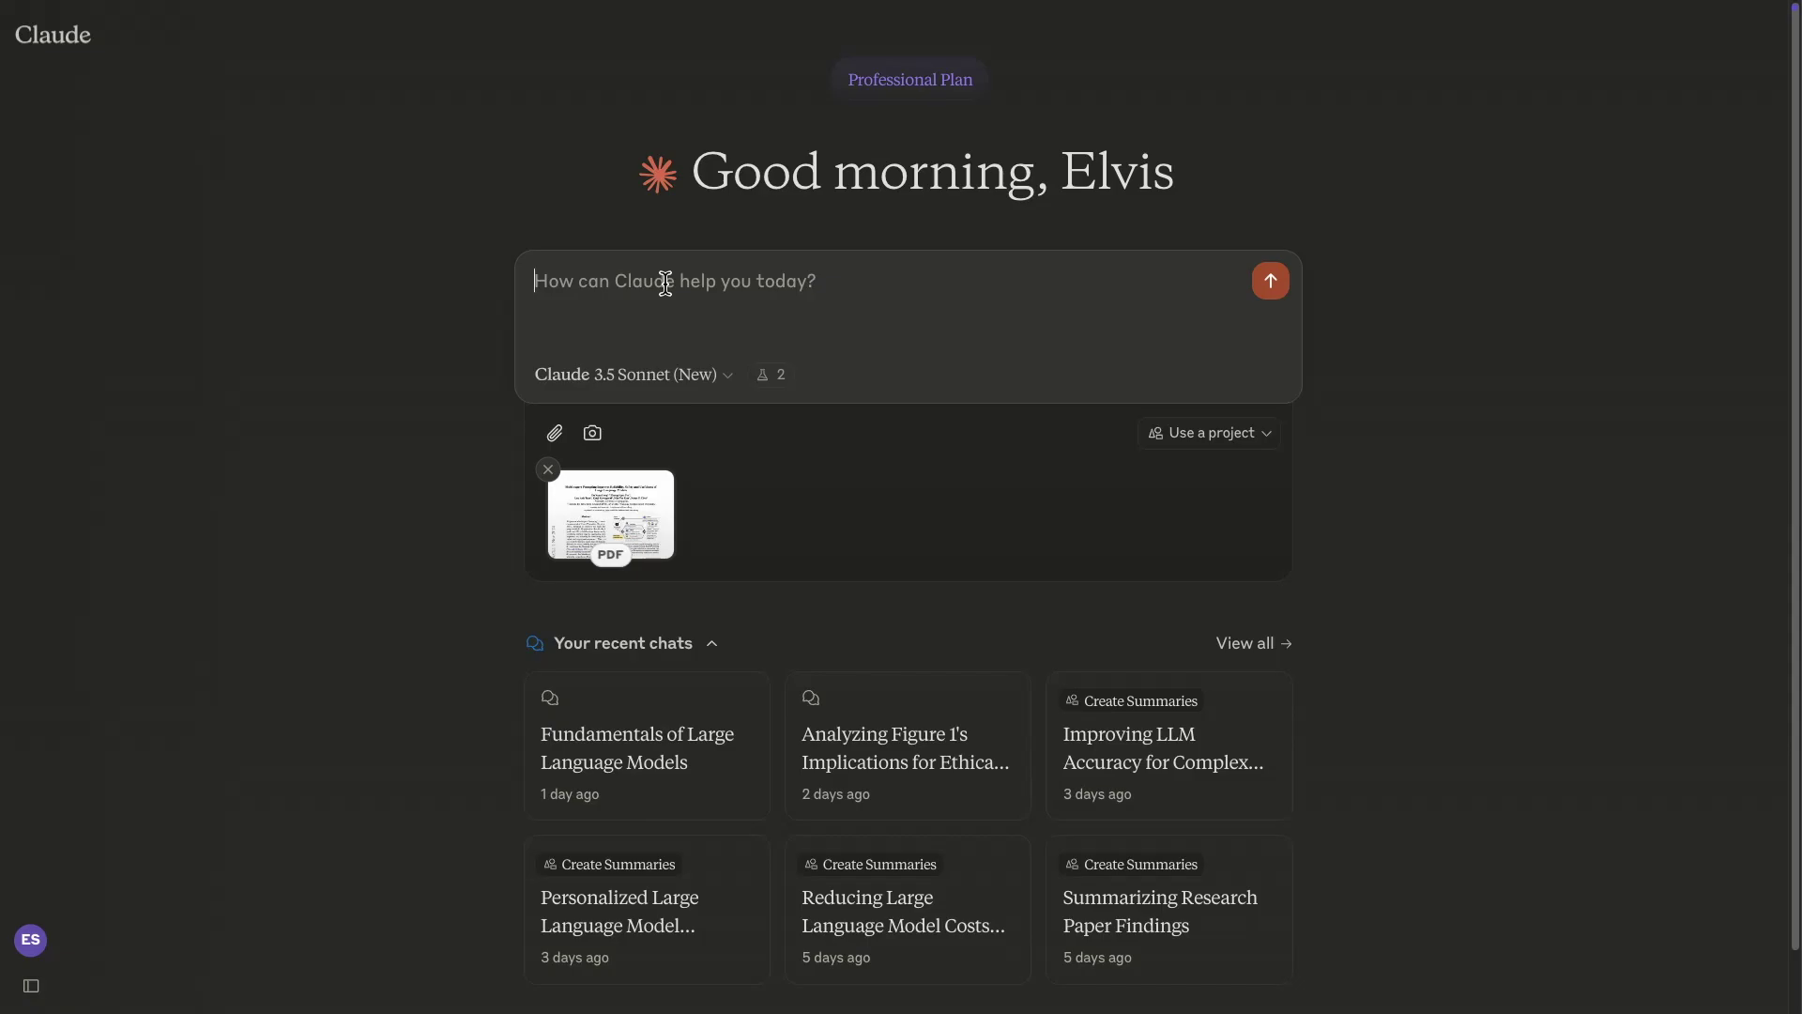
pyautogui.write('• - Explain Figure 1 and its implications')
pyautogui.moveTo(563, 282); pyautogui.dragTo(476, 281)
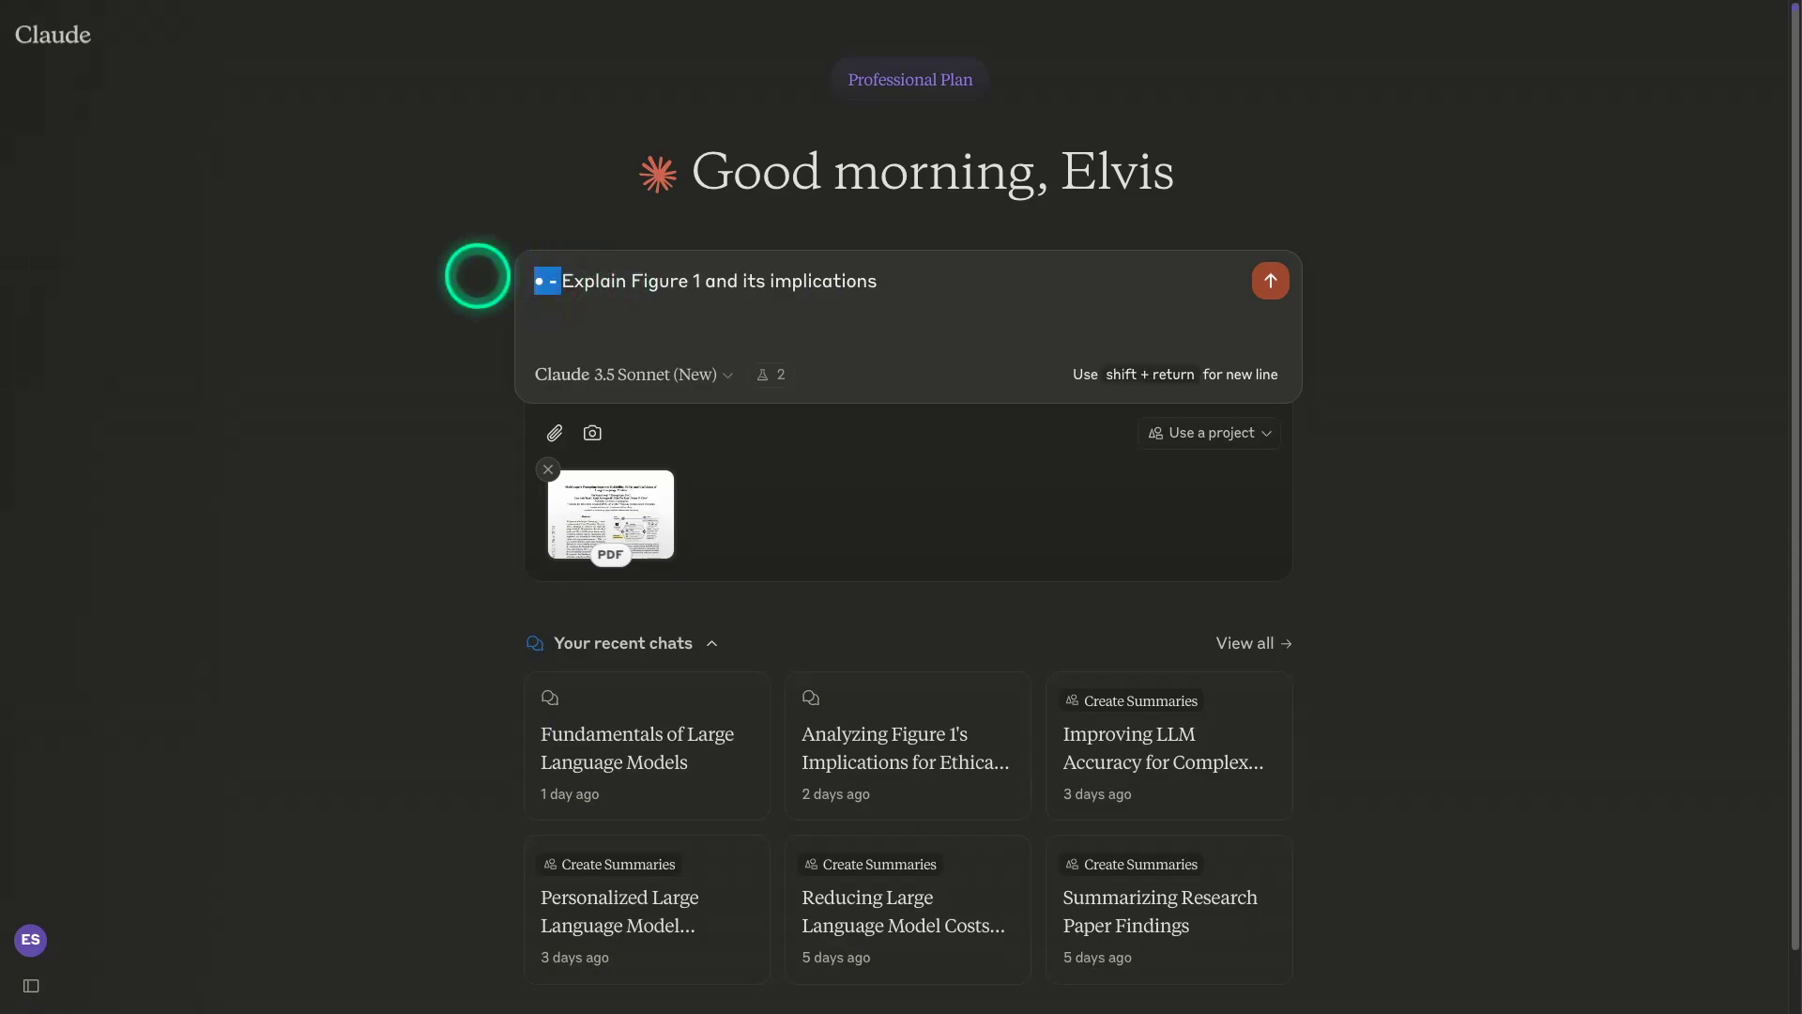
pyautogui.press('BackSpace')
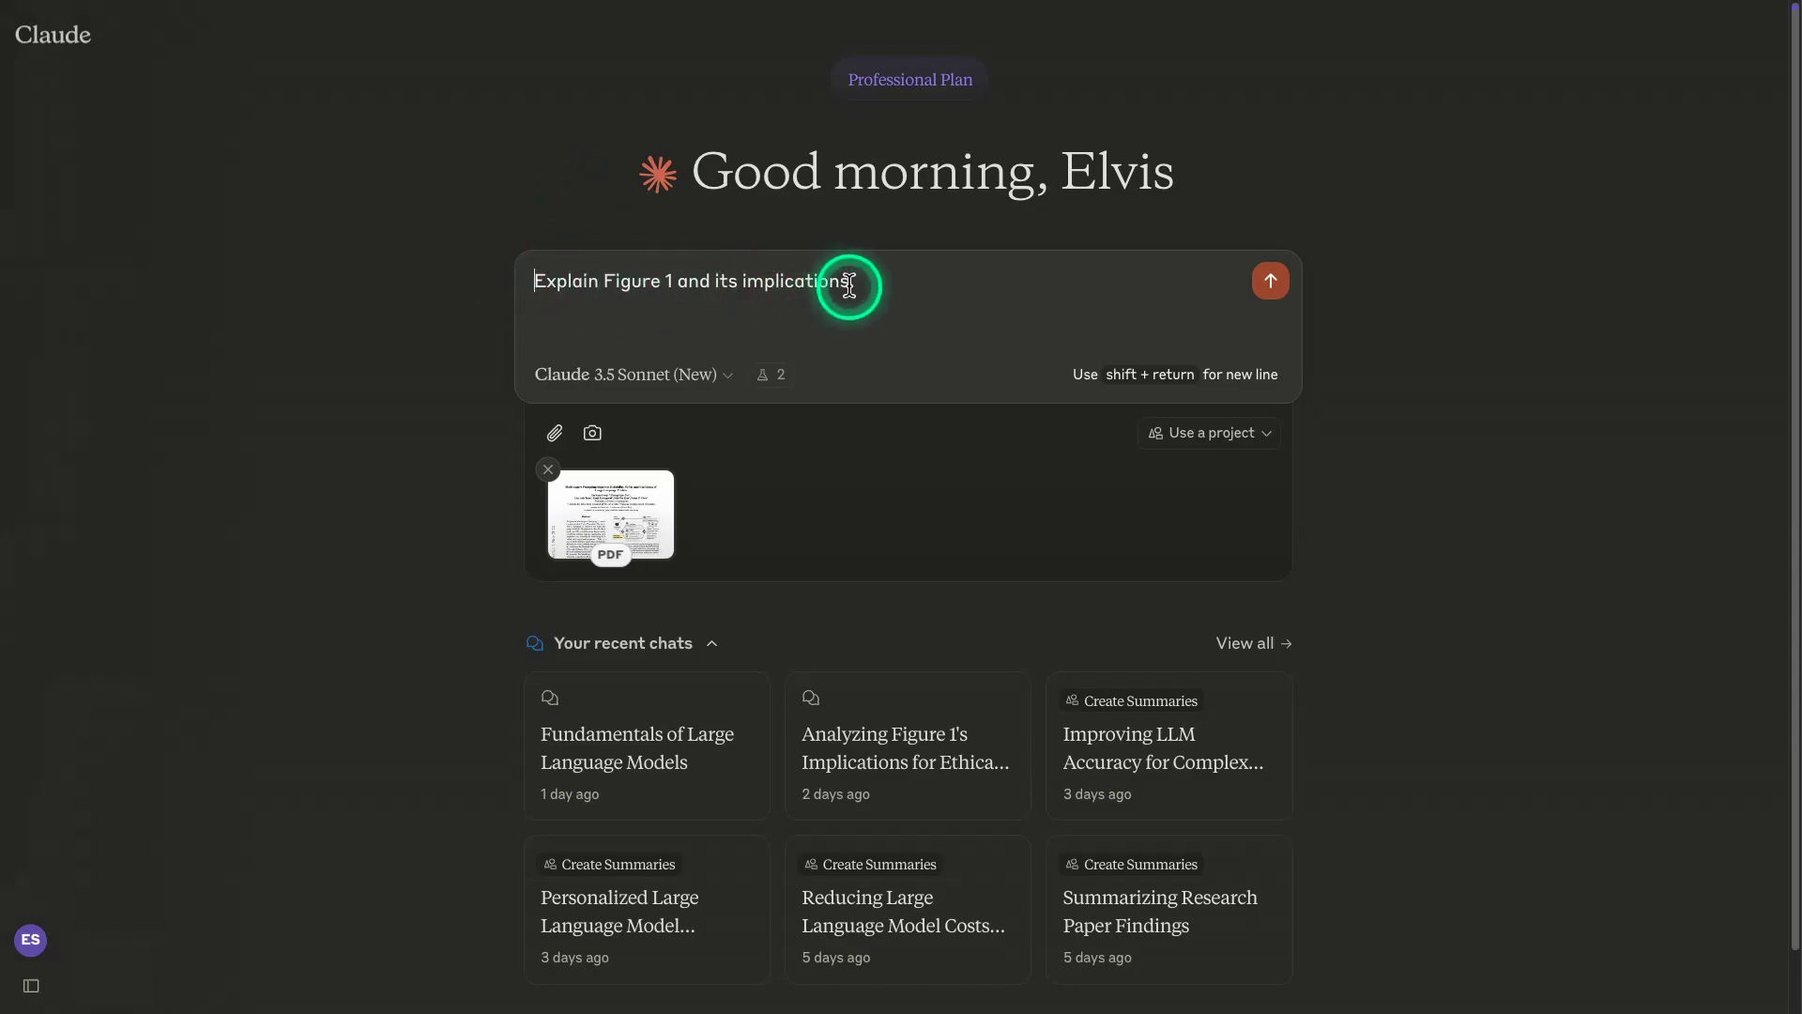
pyautogui.click(1272, 286)
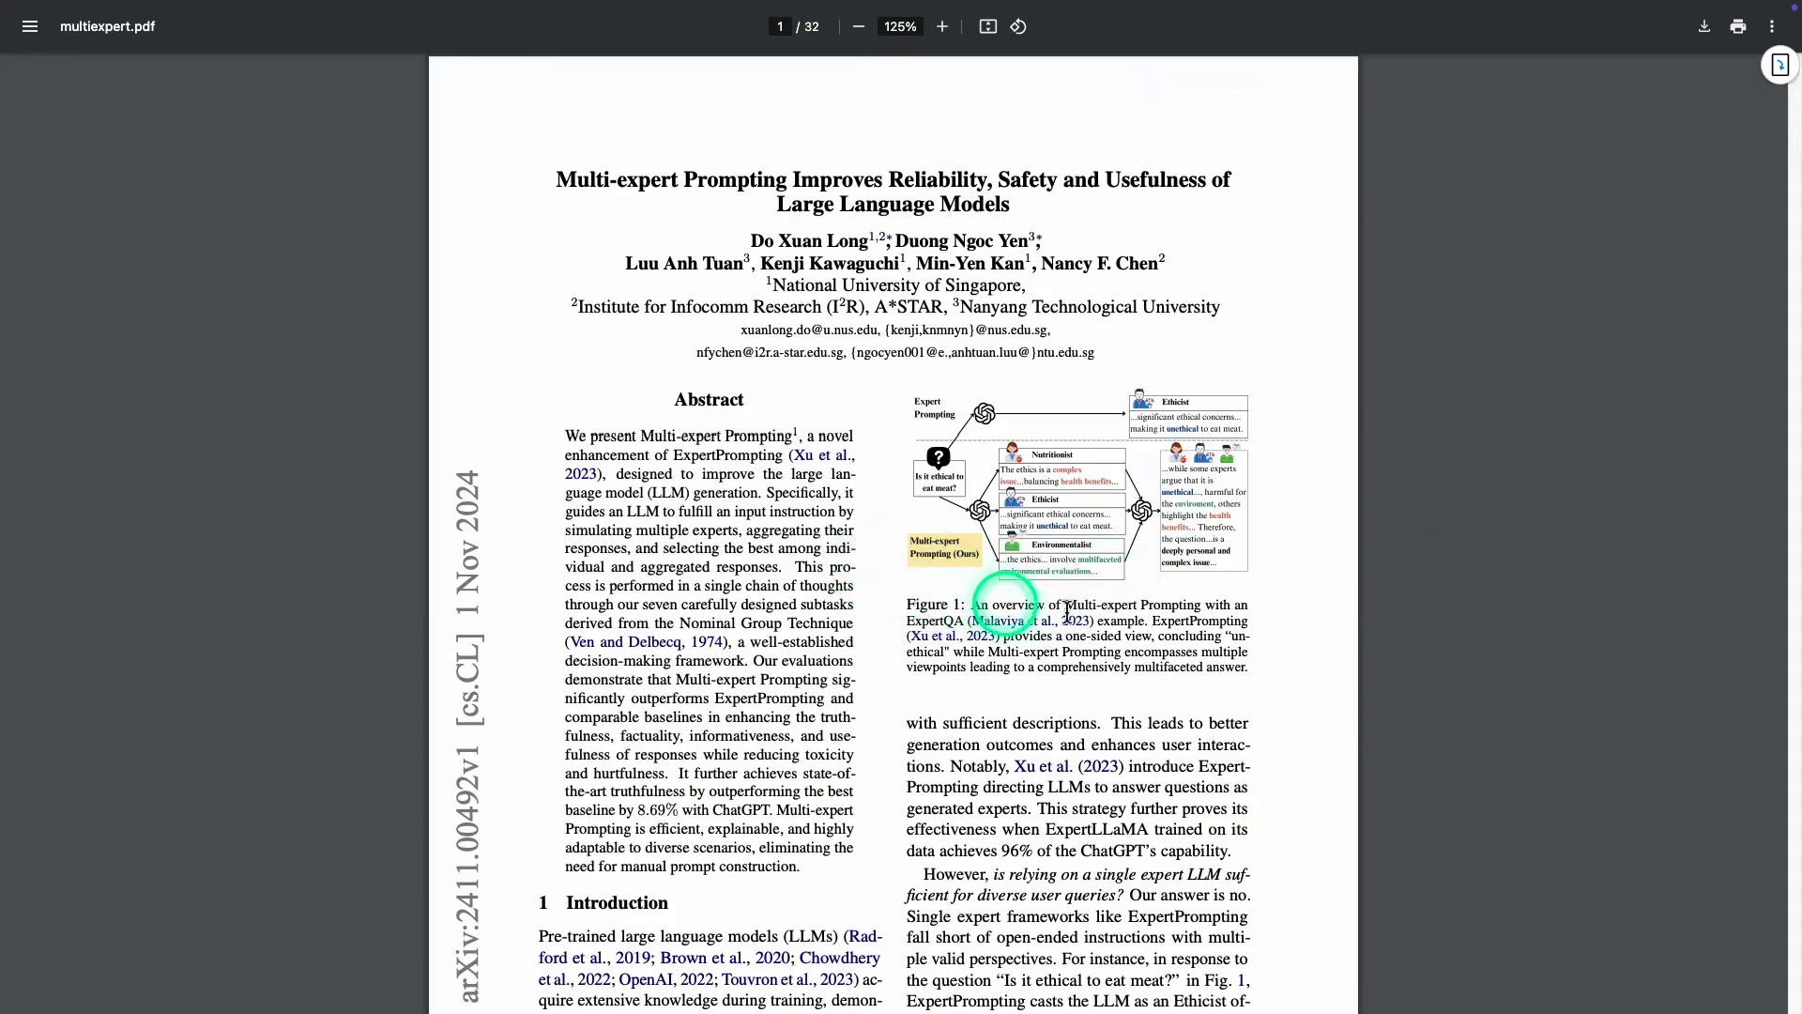
# Zoom the PDF from 125% to 244% around Figure 1
pyautogui.scroll(5, 1038, 623)
pyautogui.hscroll(1, 1287, 540)
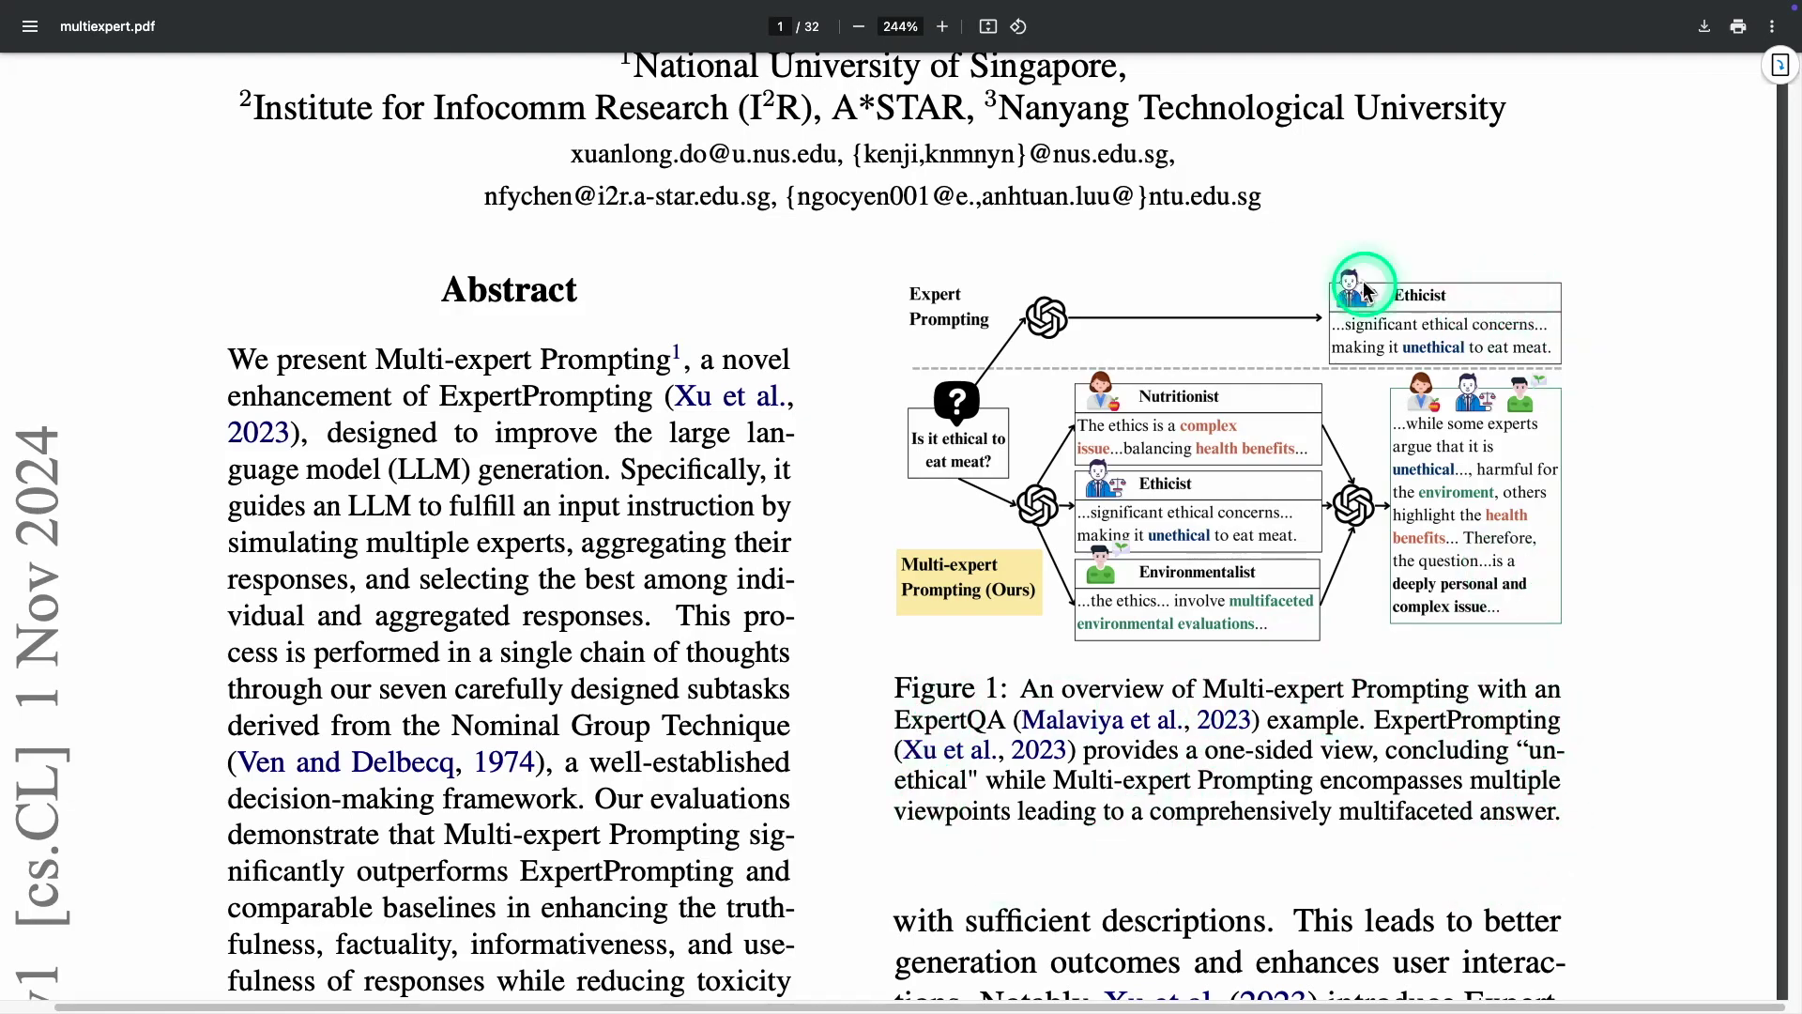
# In Claude's answer, highlight 'ExpertPrompting' and the question 'Is it ethical to eat meat?'
pyautogui.hotkey('alt', 'Tab')
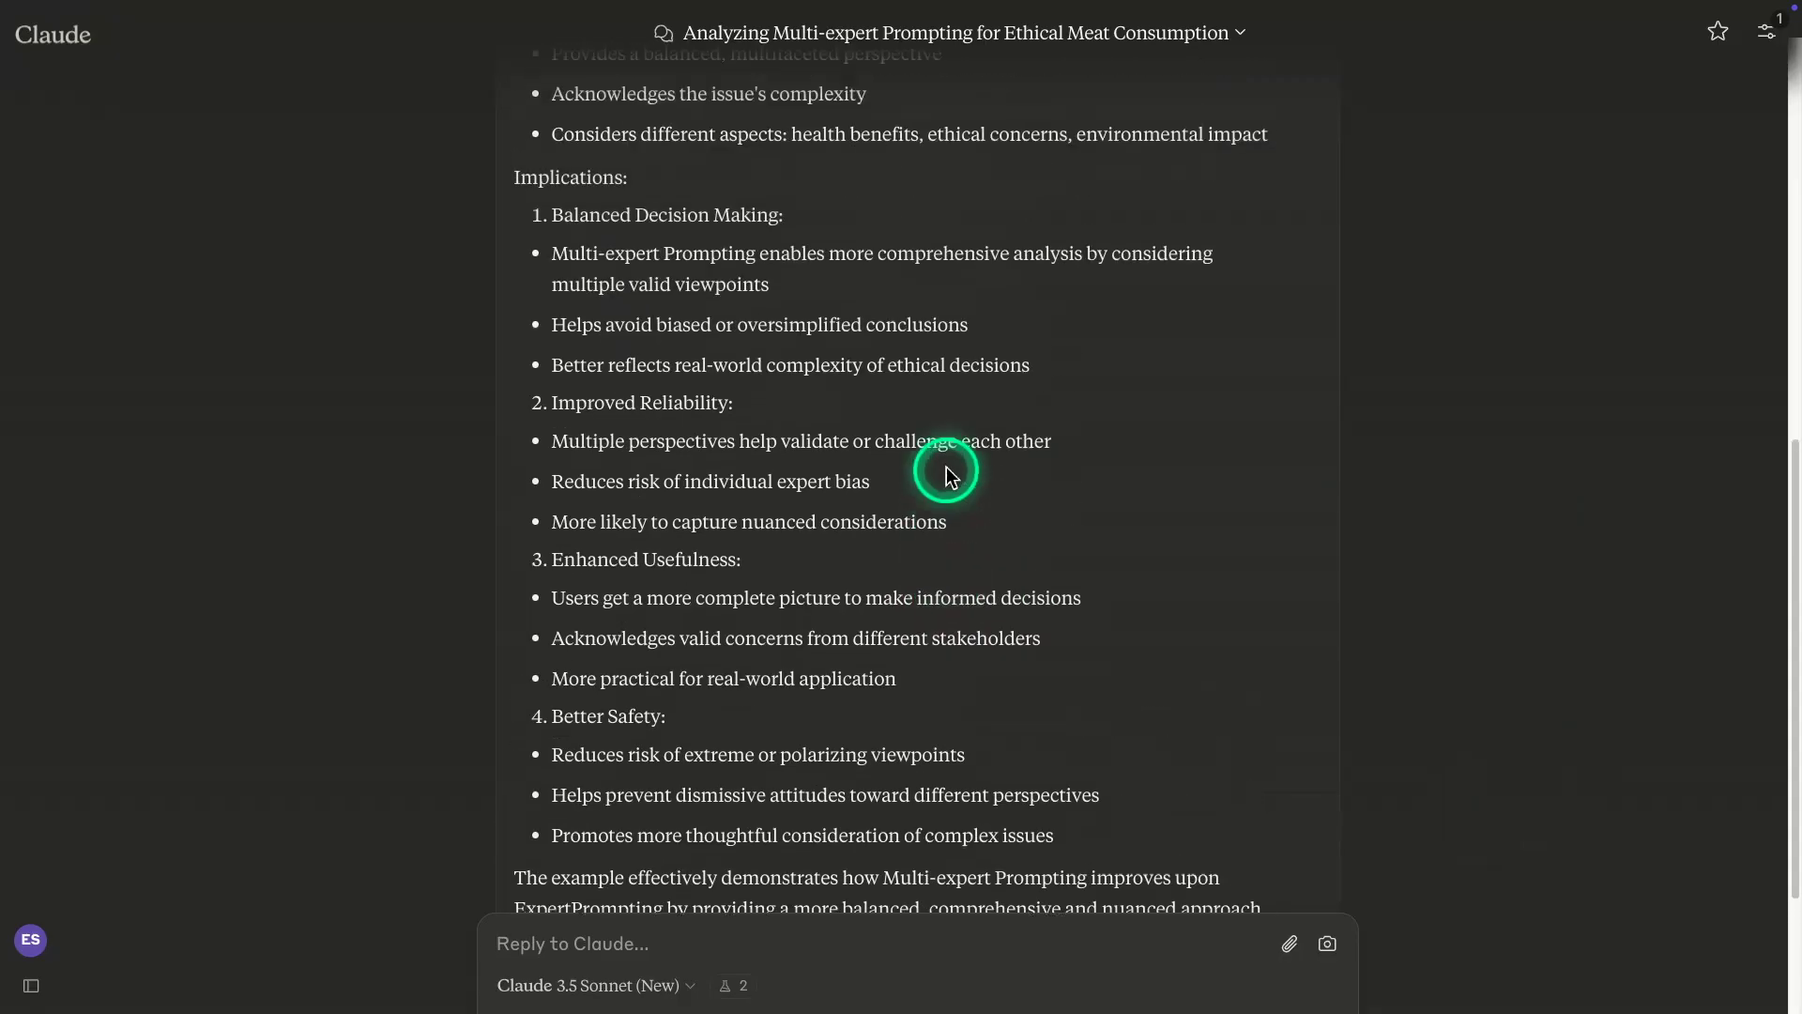
pyautogui.scroll(15, 947, 466)
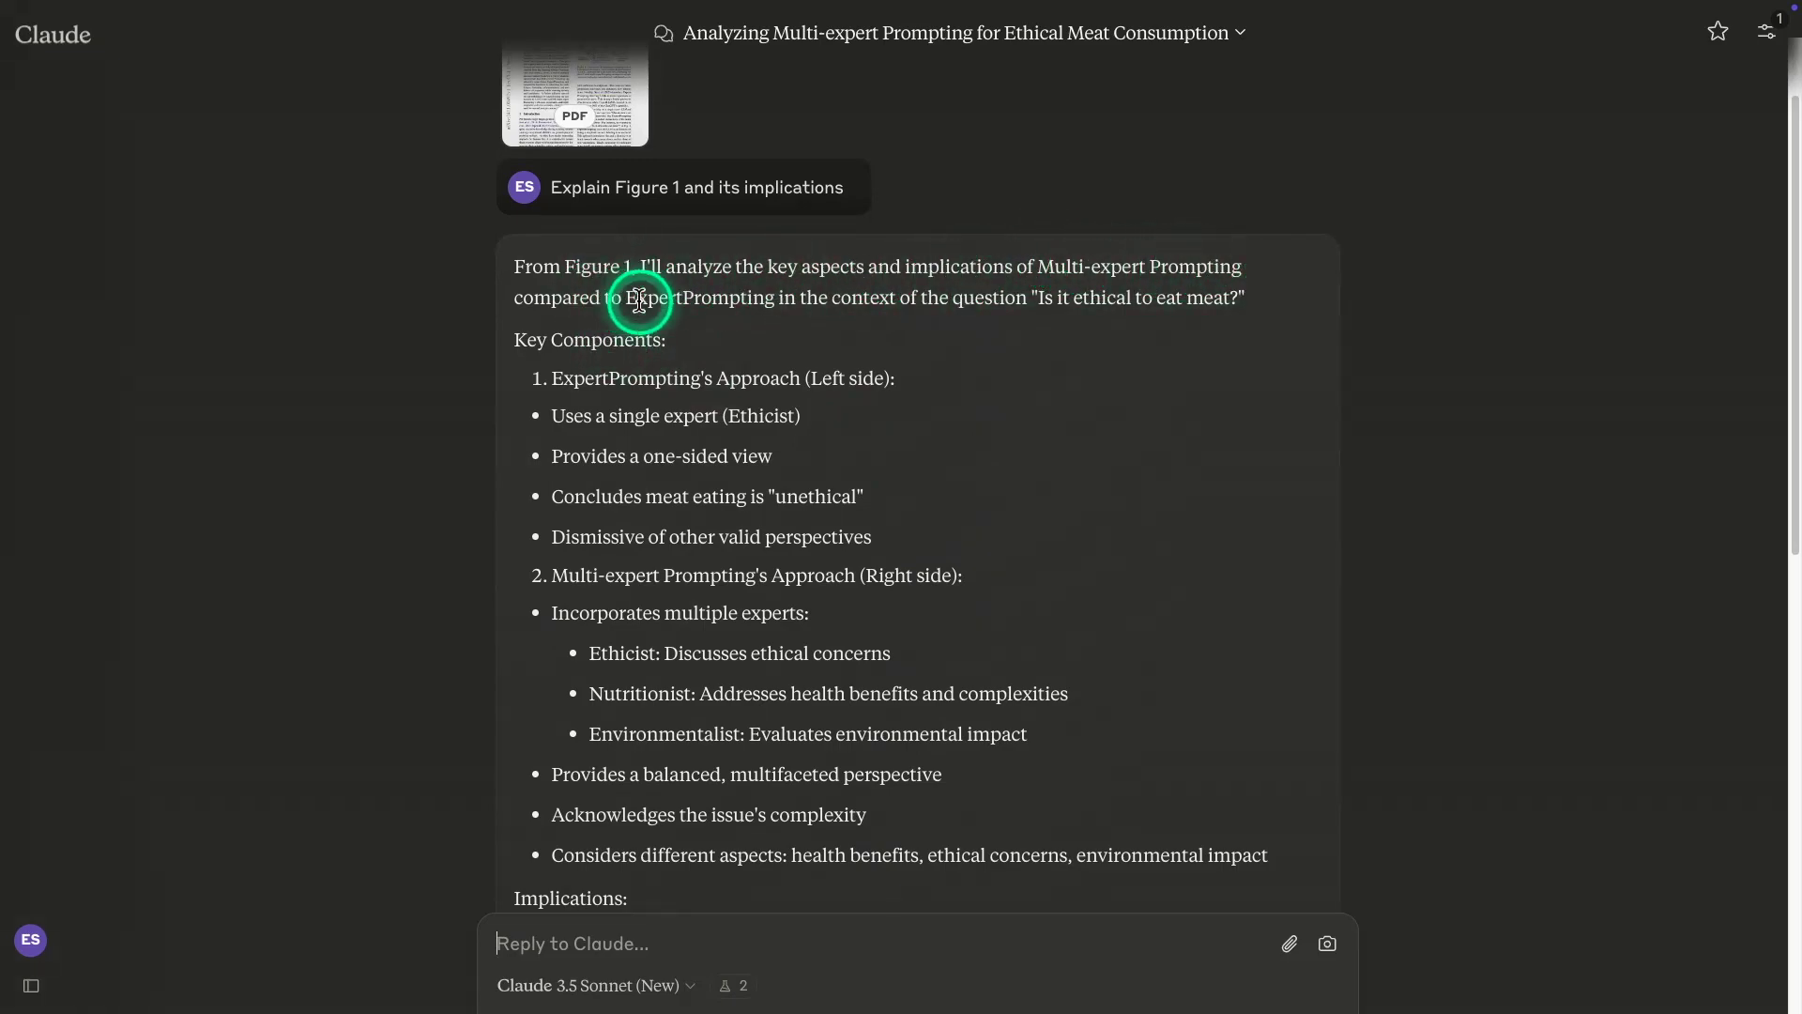
pyautogui.moveTo(772, 299); pyautogui.dragTo(629, 299)
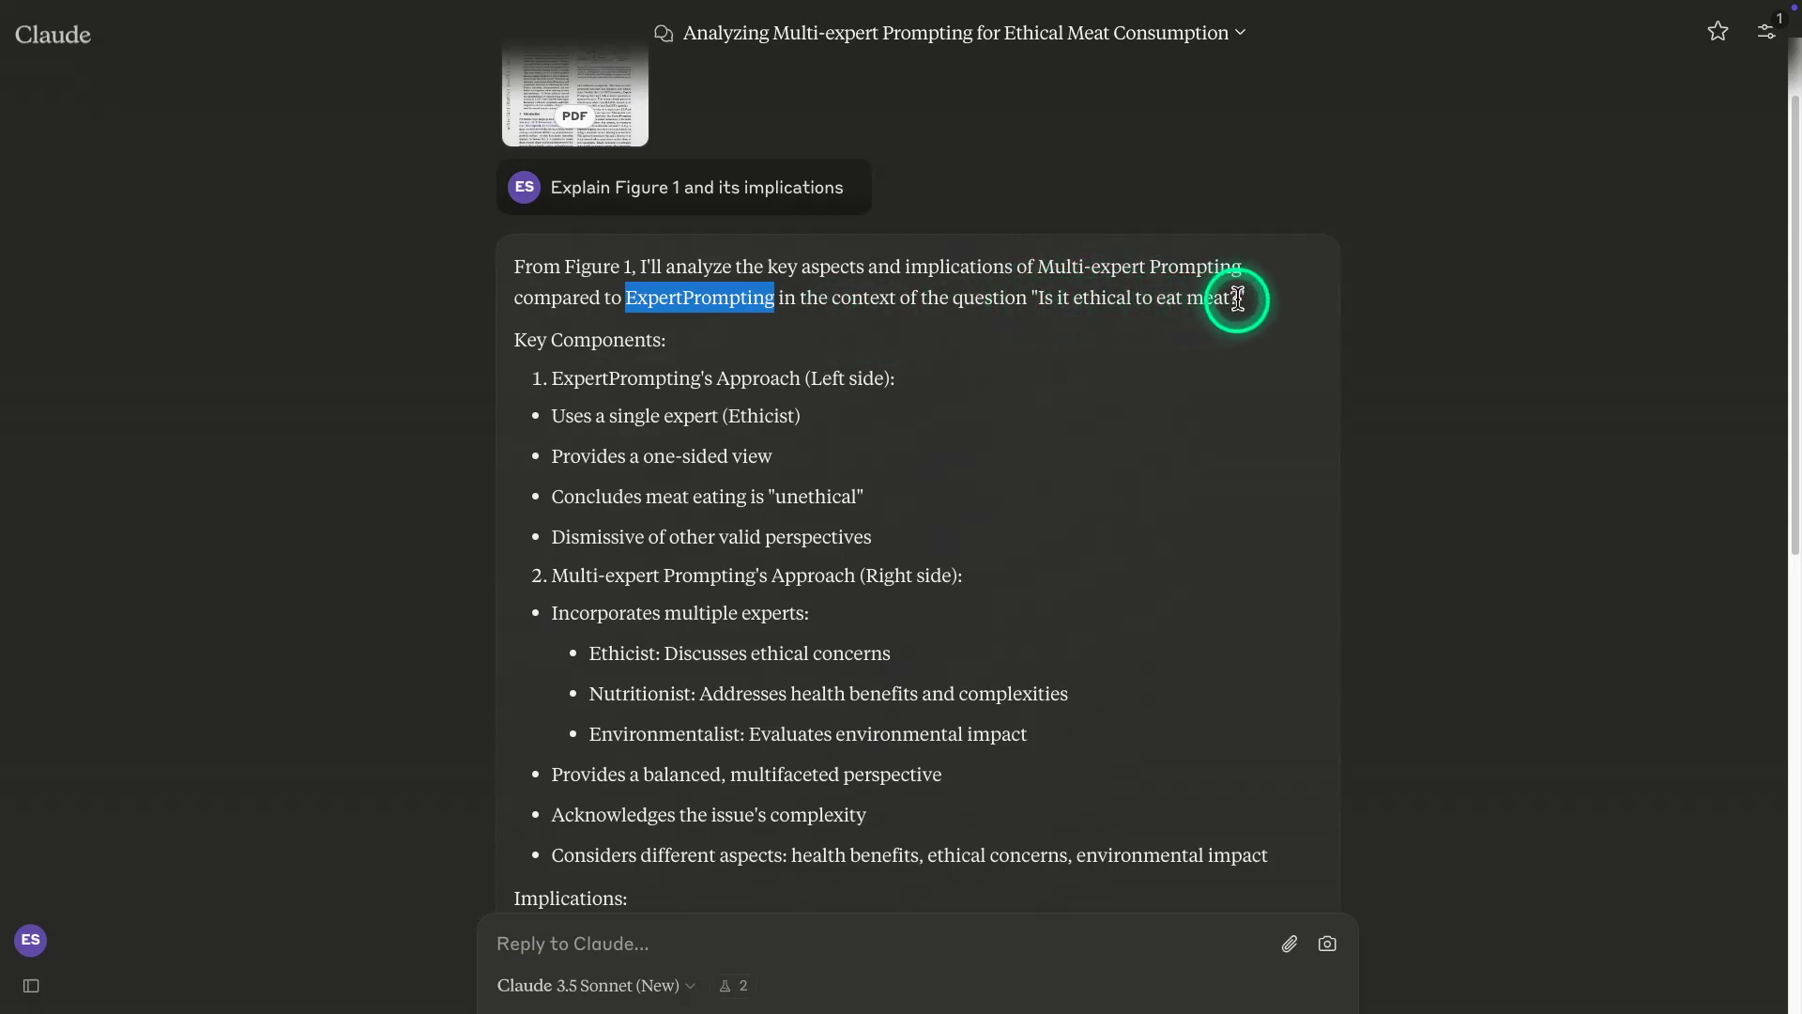
pyautogui.moveTo(1240, 300); pyautogui.dragTo(1056, 308)
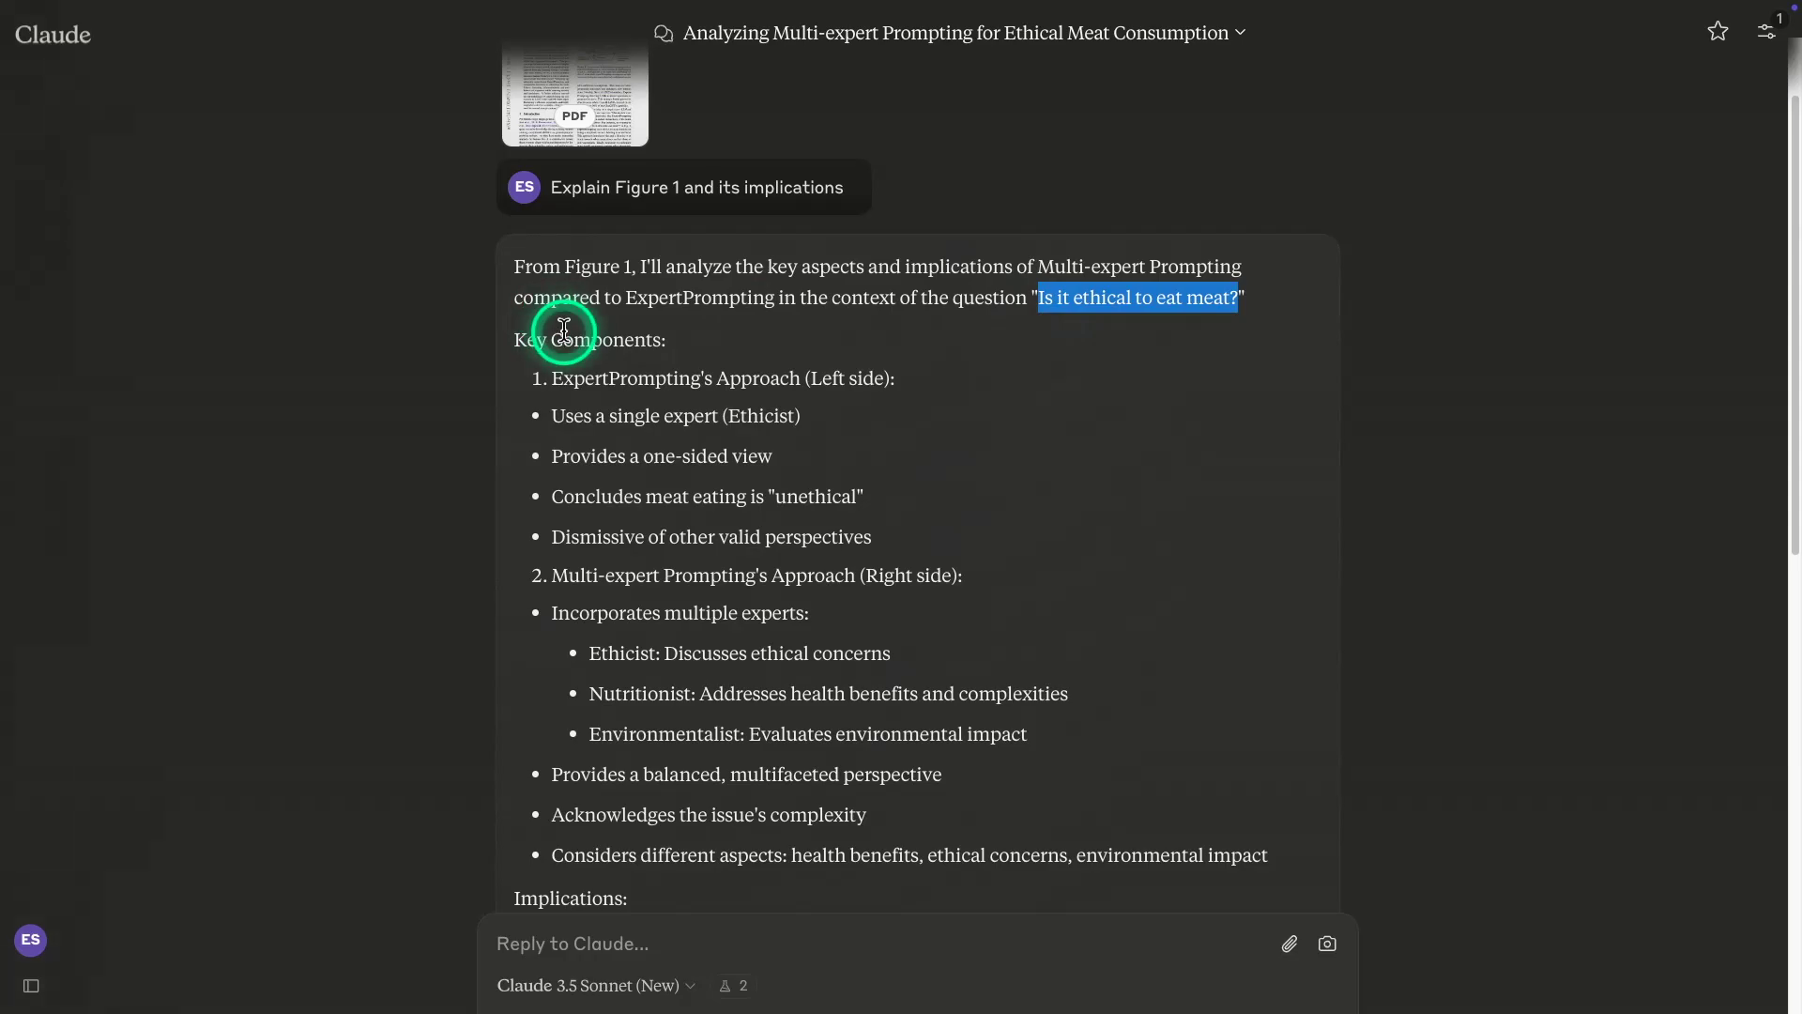
pyautogui.scroll(1, 572, 324)
# Reopen multiexpert.pdf from the chat and zoom to 256% on Figure 1
pyautogui.click(593, 167)
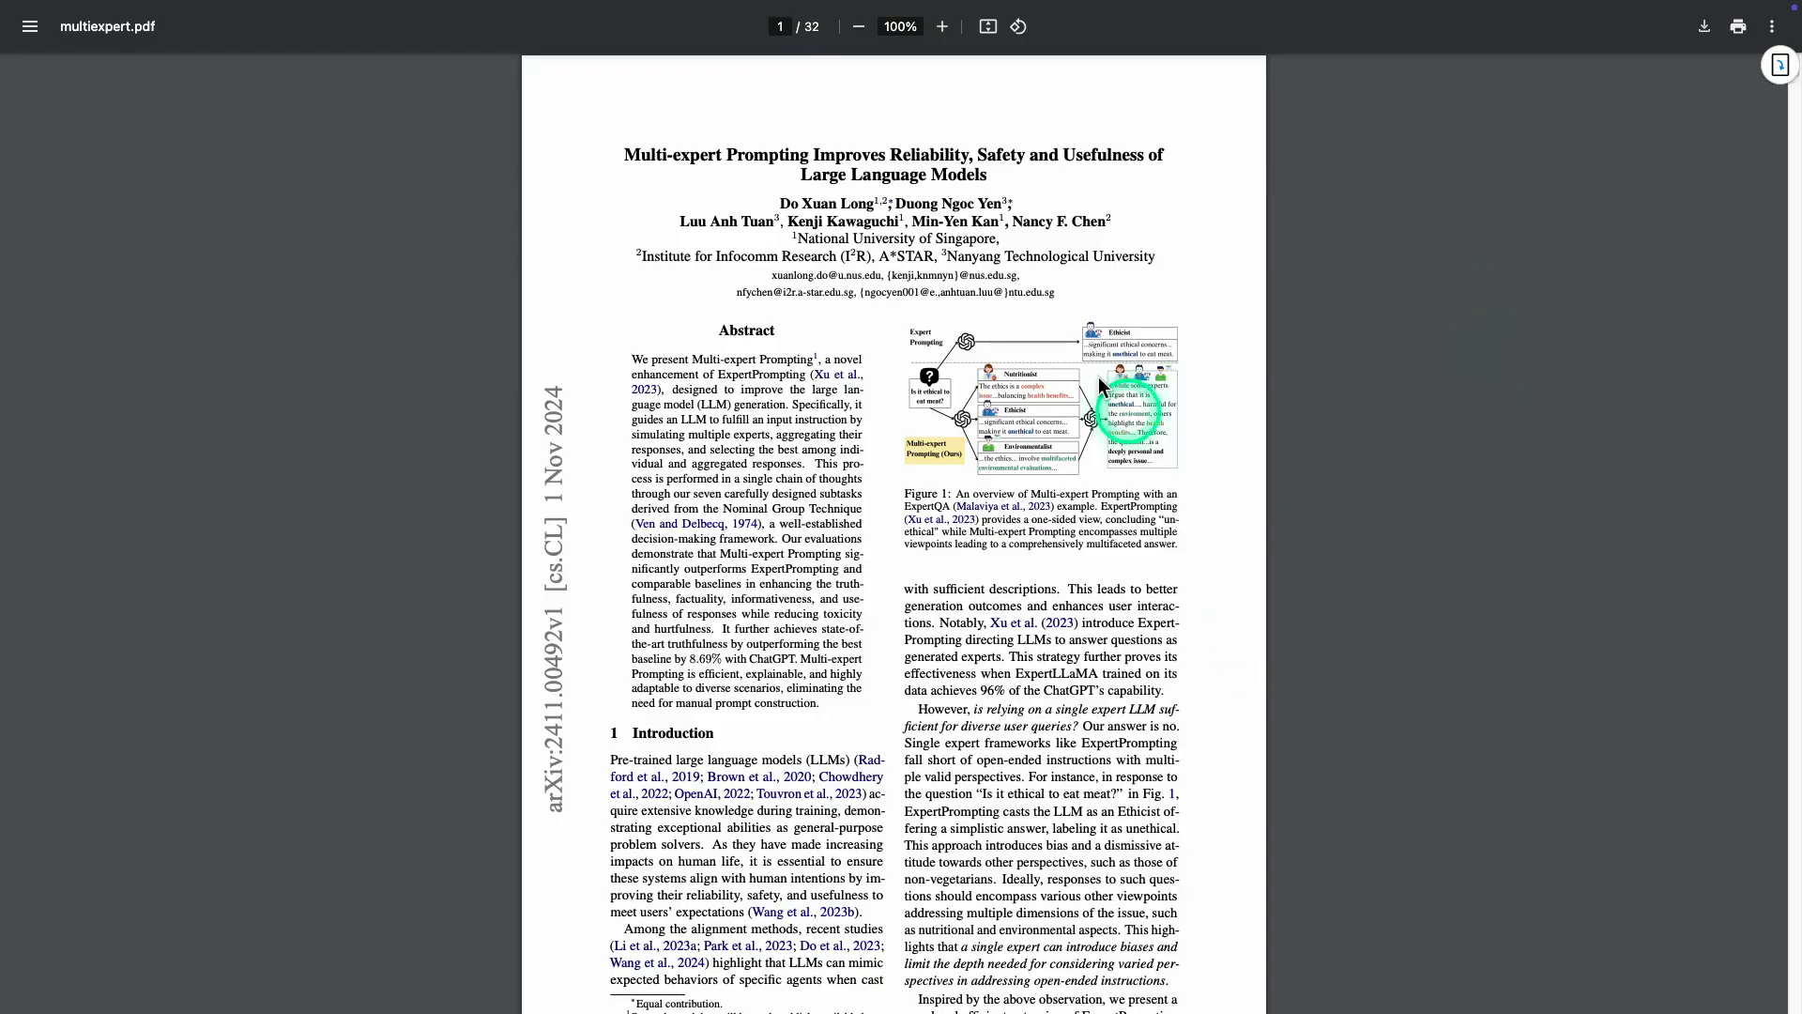
pyautogui.scroll(5, 1098, 376)
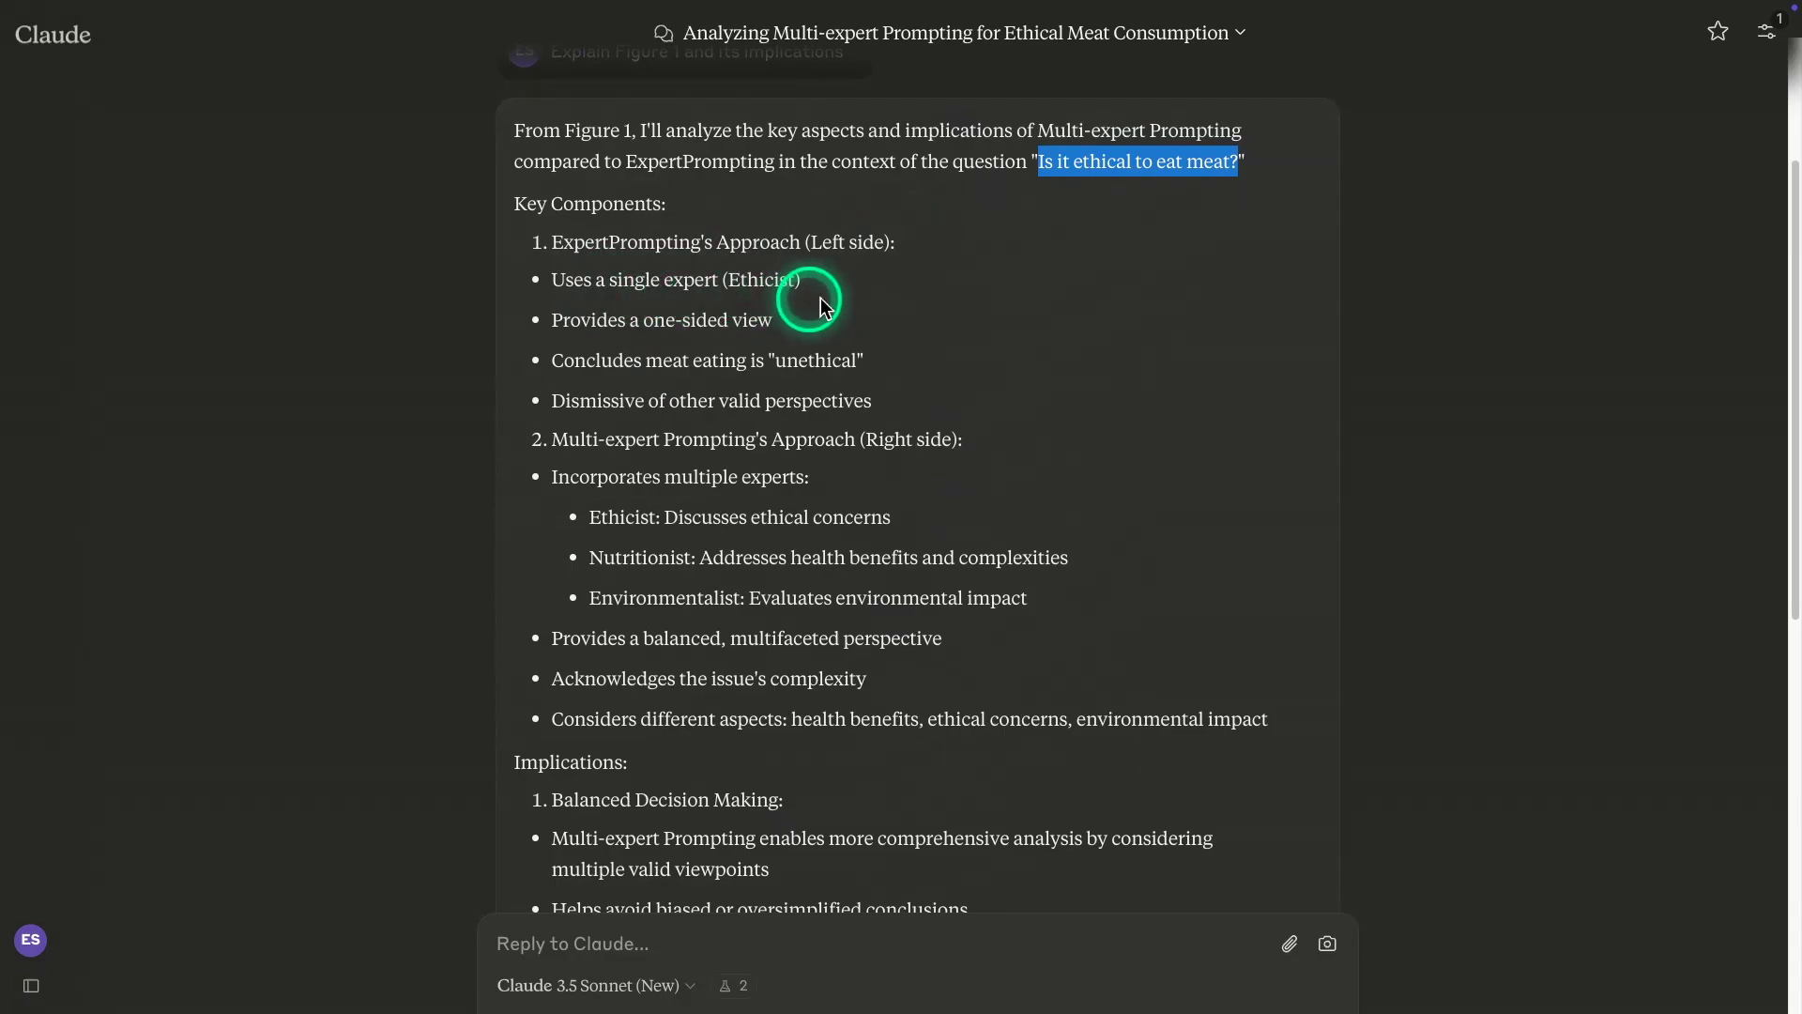
# Scroll through the Figure 1 reply's single-expert versus multi-expert comparison
pyautogui.scroll(-1, 822, 305)
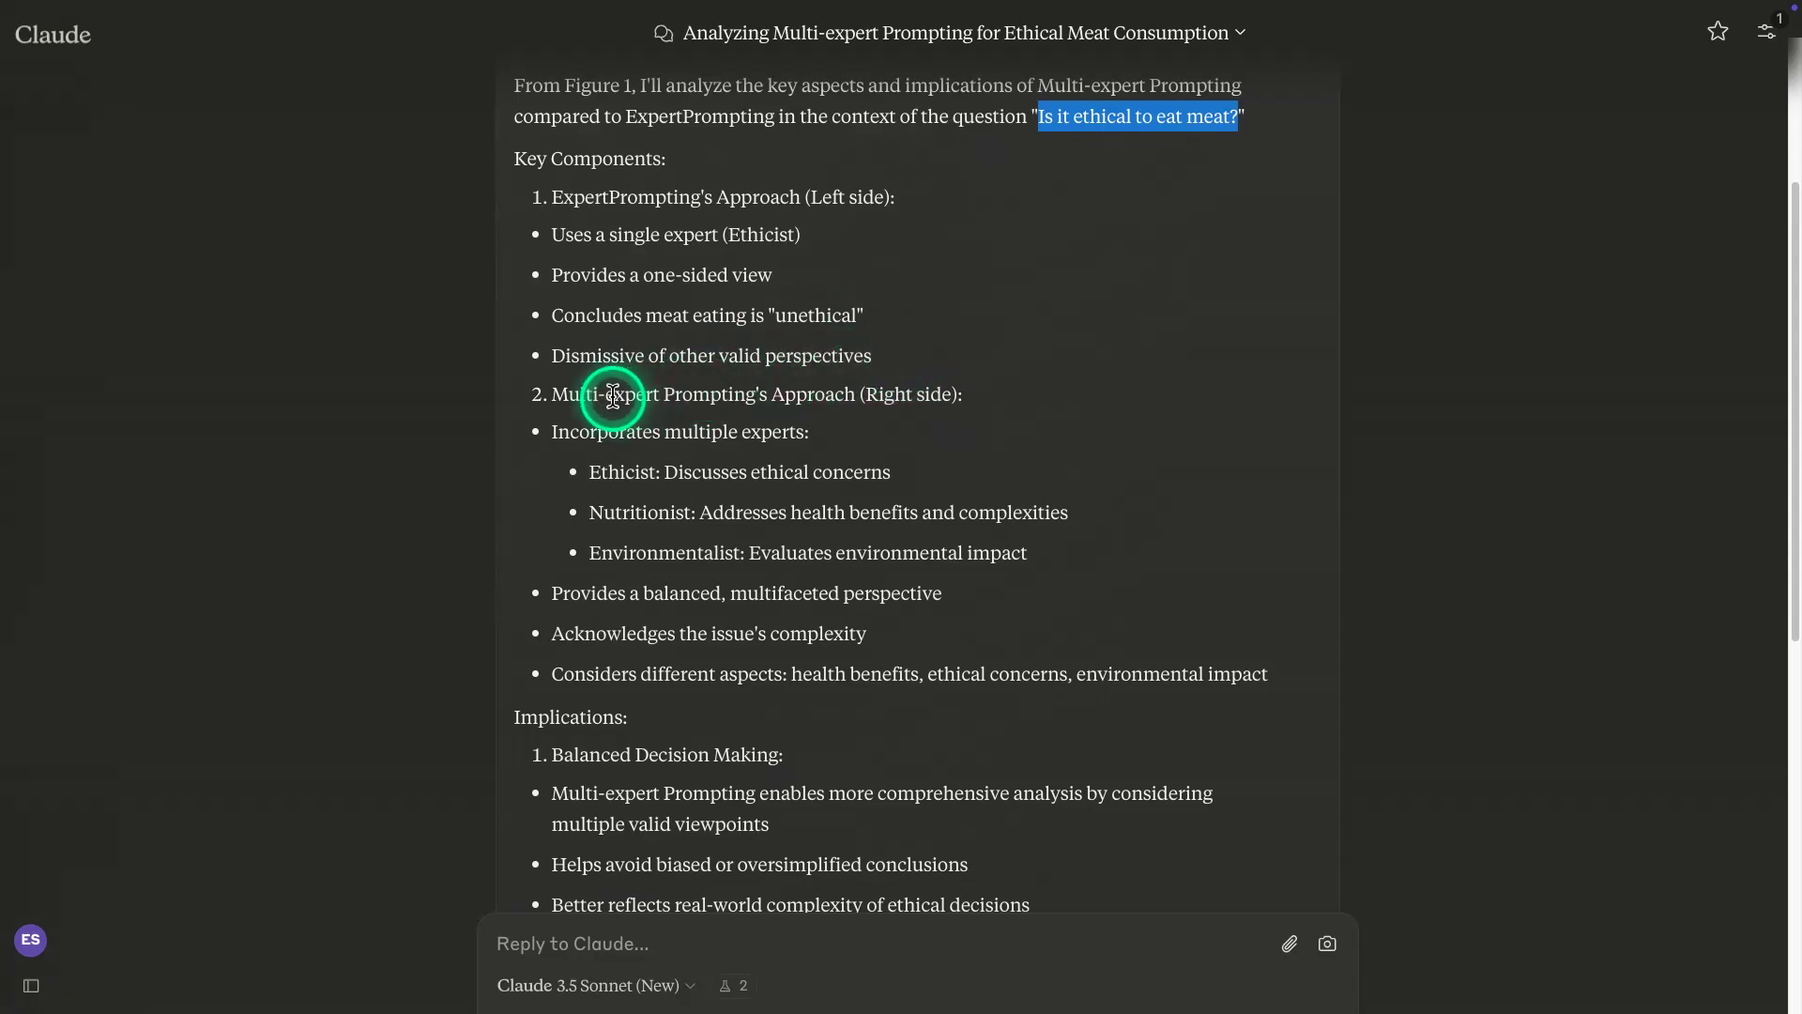
pyautogui.scroll(-1, 825, 391)
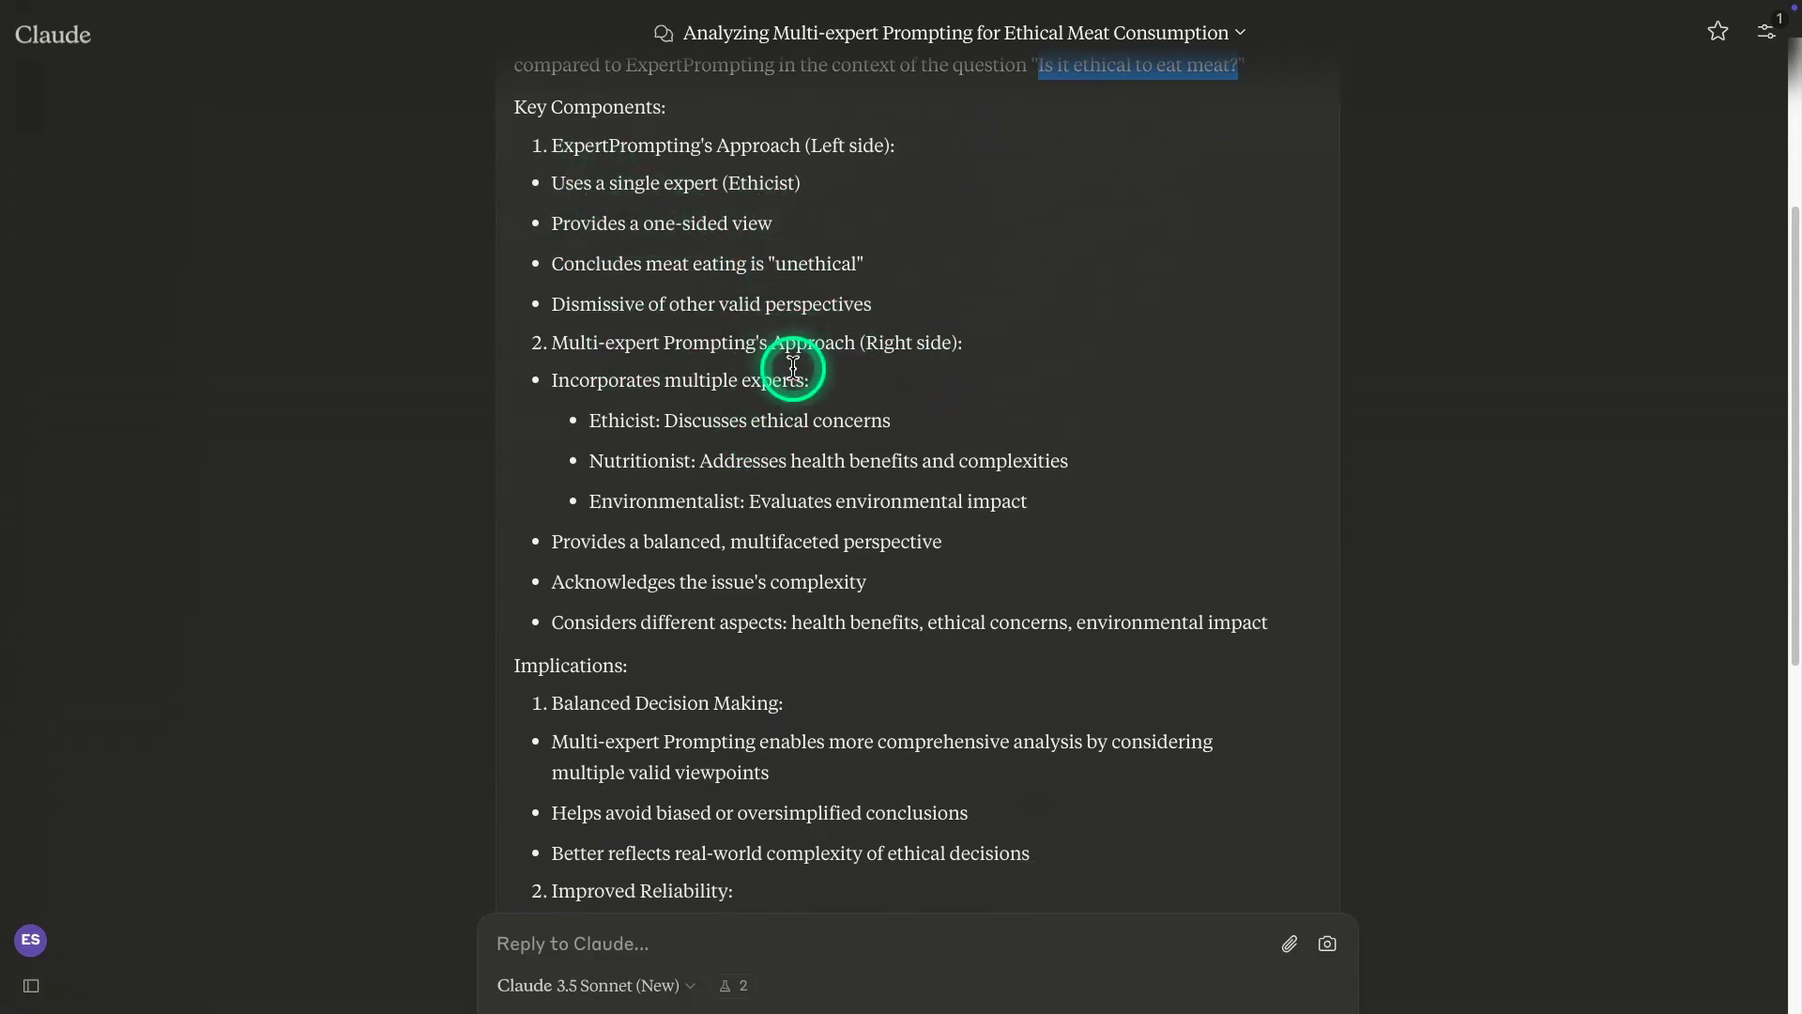
pyautogui.scroll(-1, 783, 352)
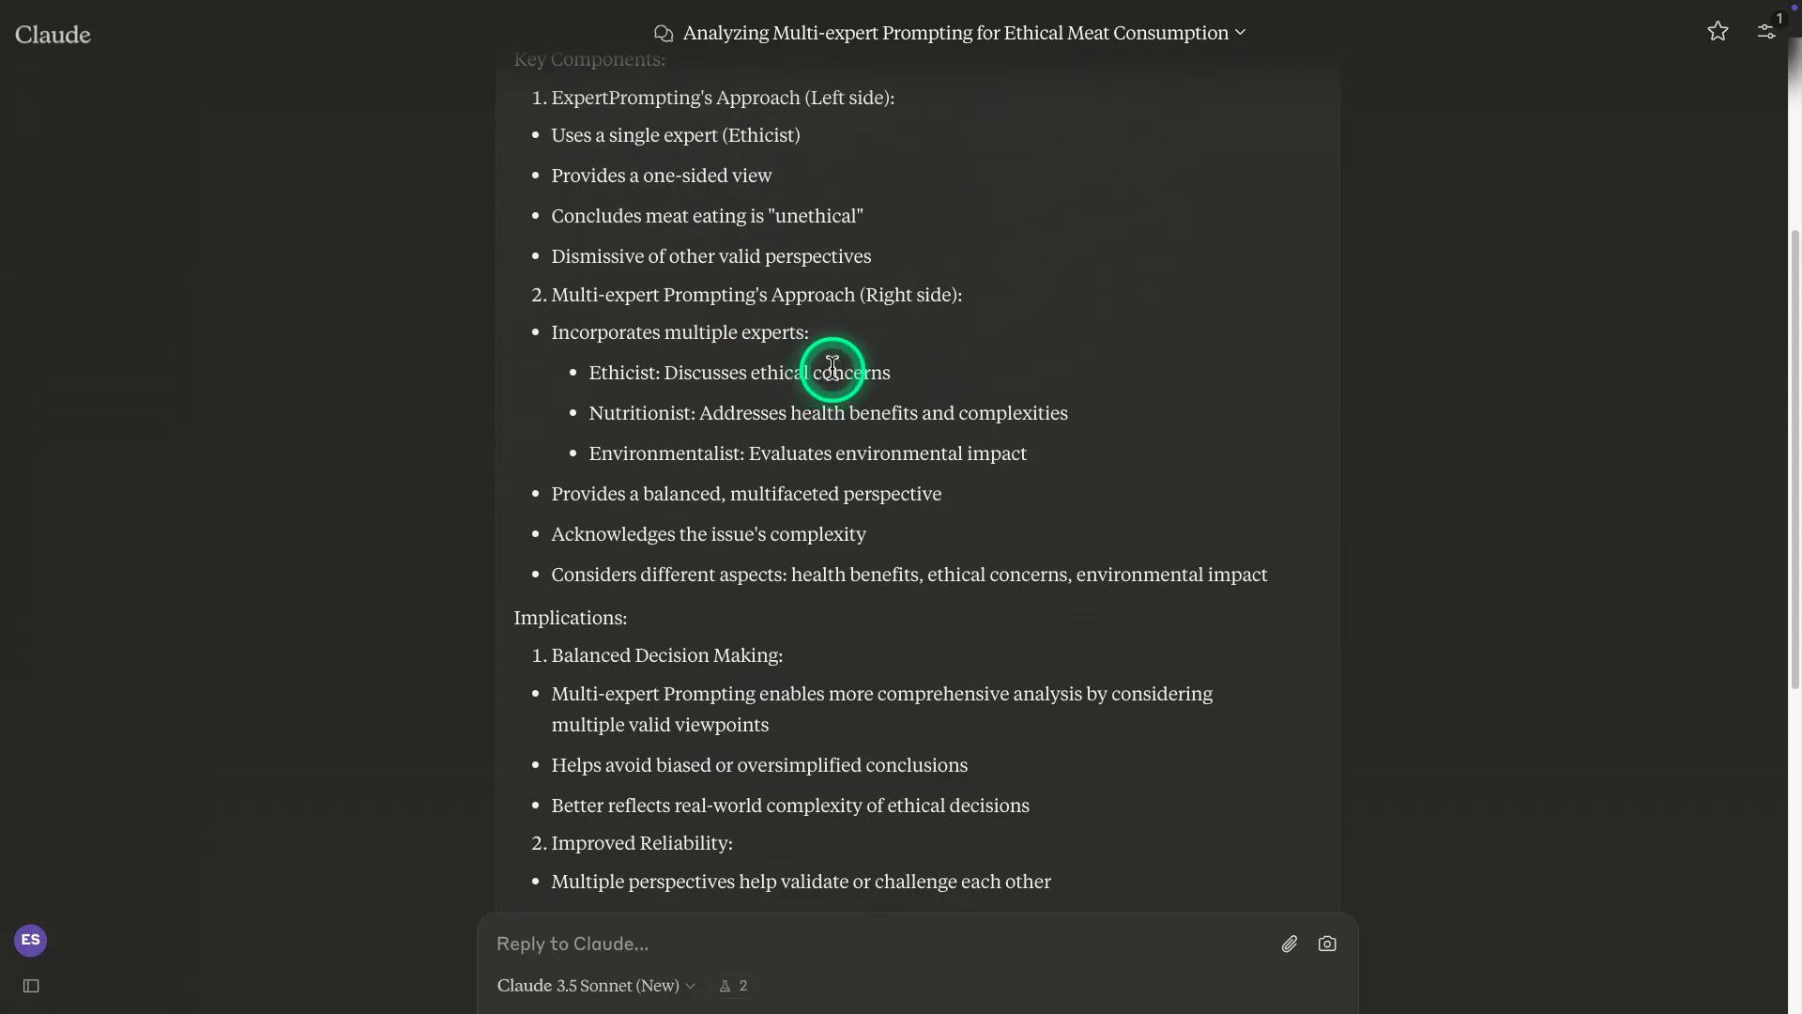
pyautogui.scroll(1, 821, 368)
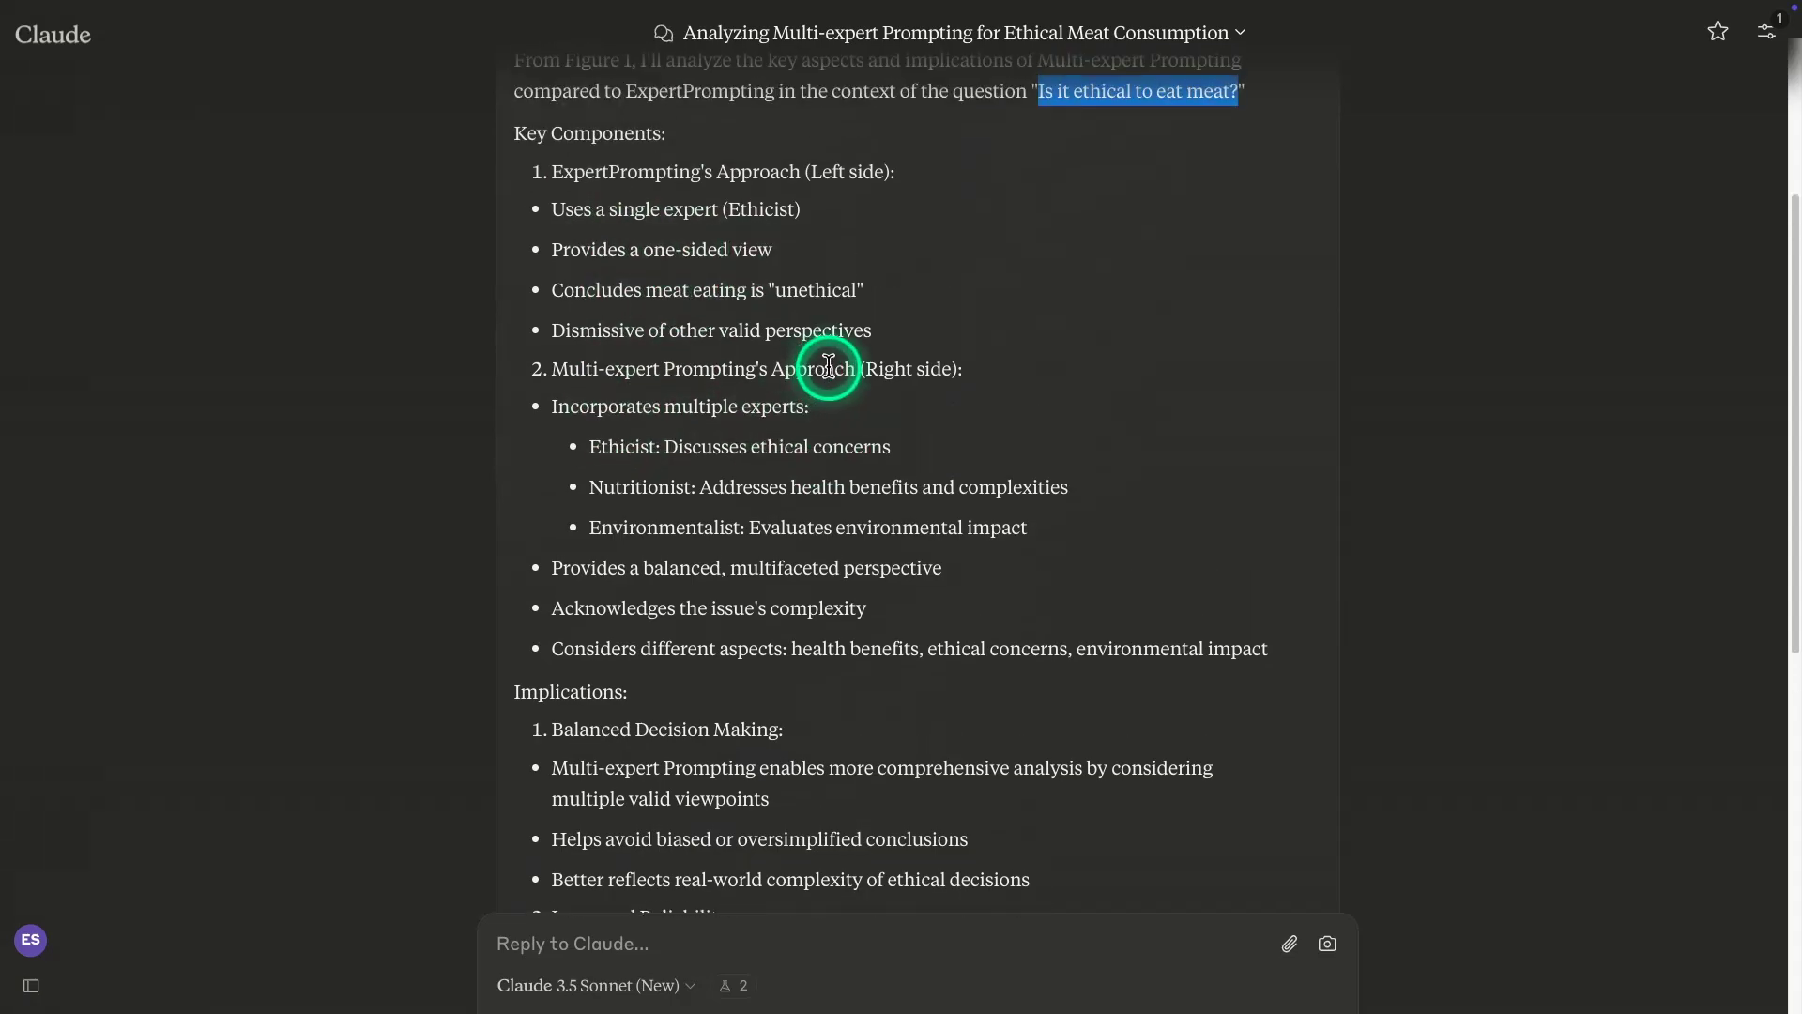
pyautogui.scroll(-1, 745, 412)
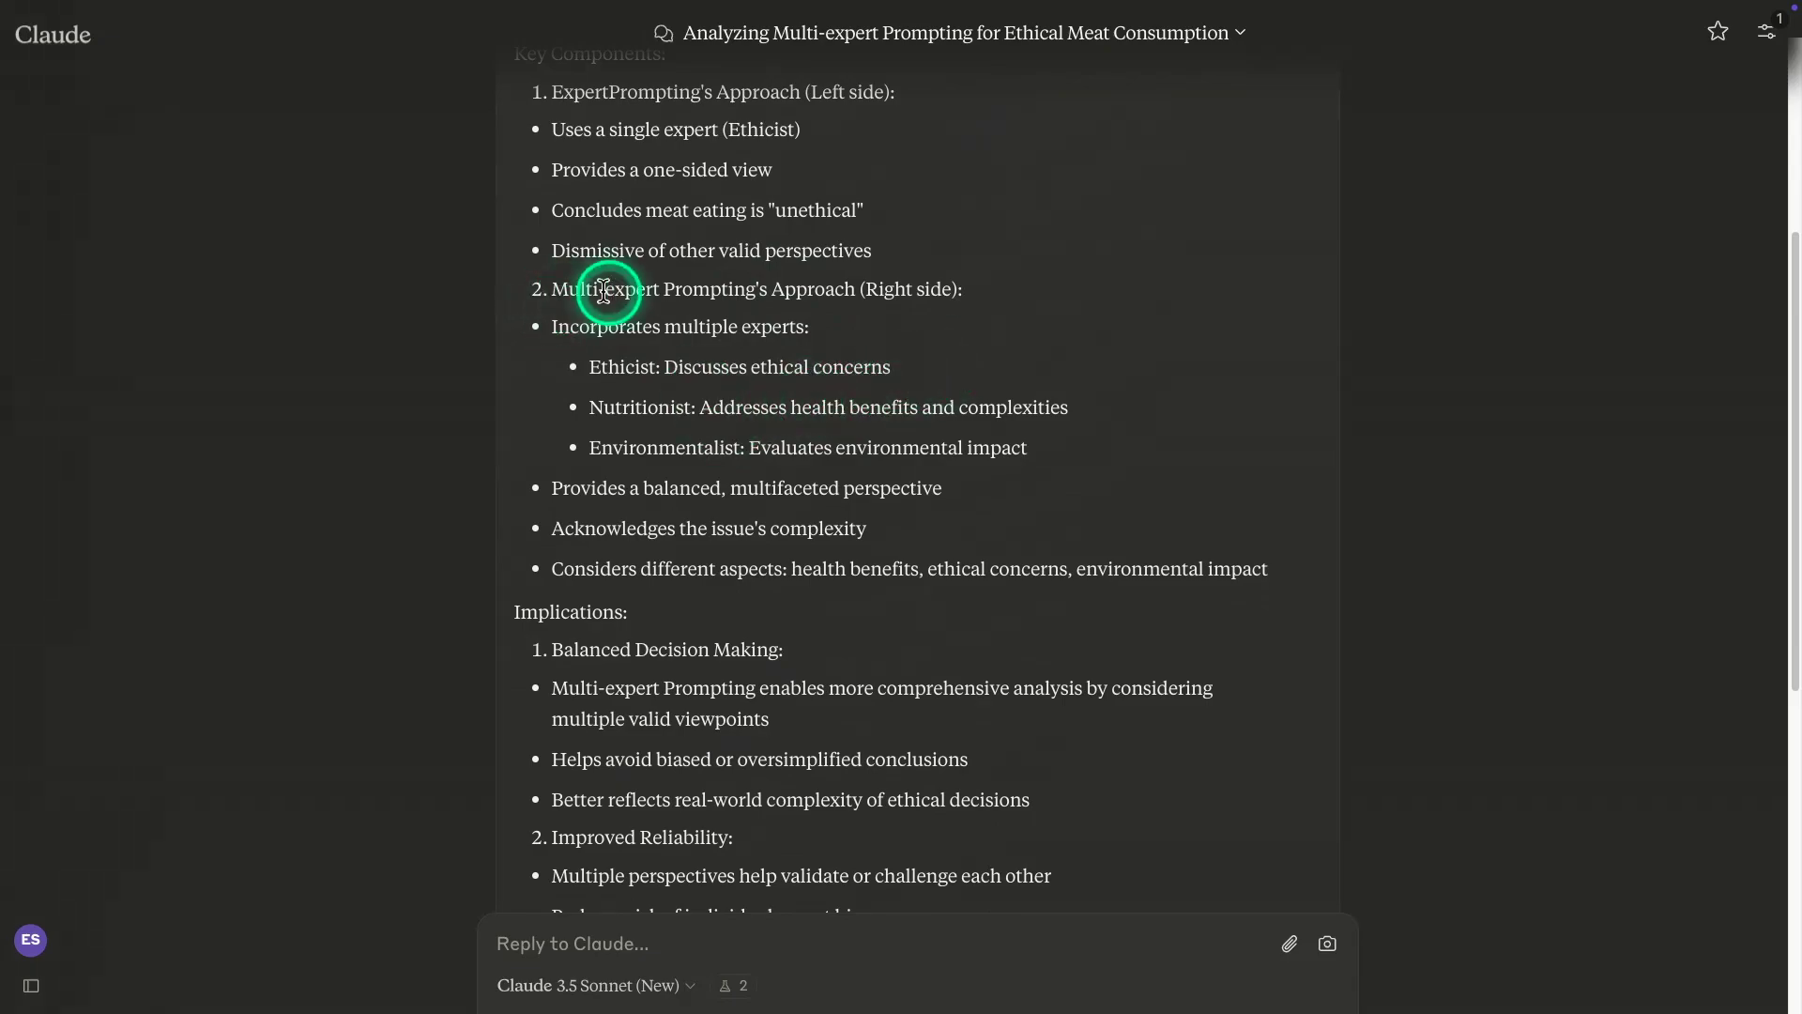
pyautogui.scroll(-1, 798, 365)
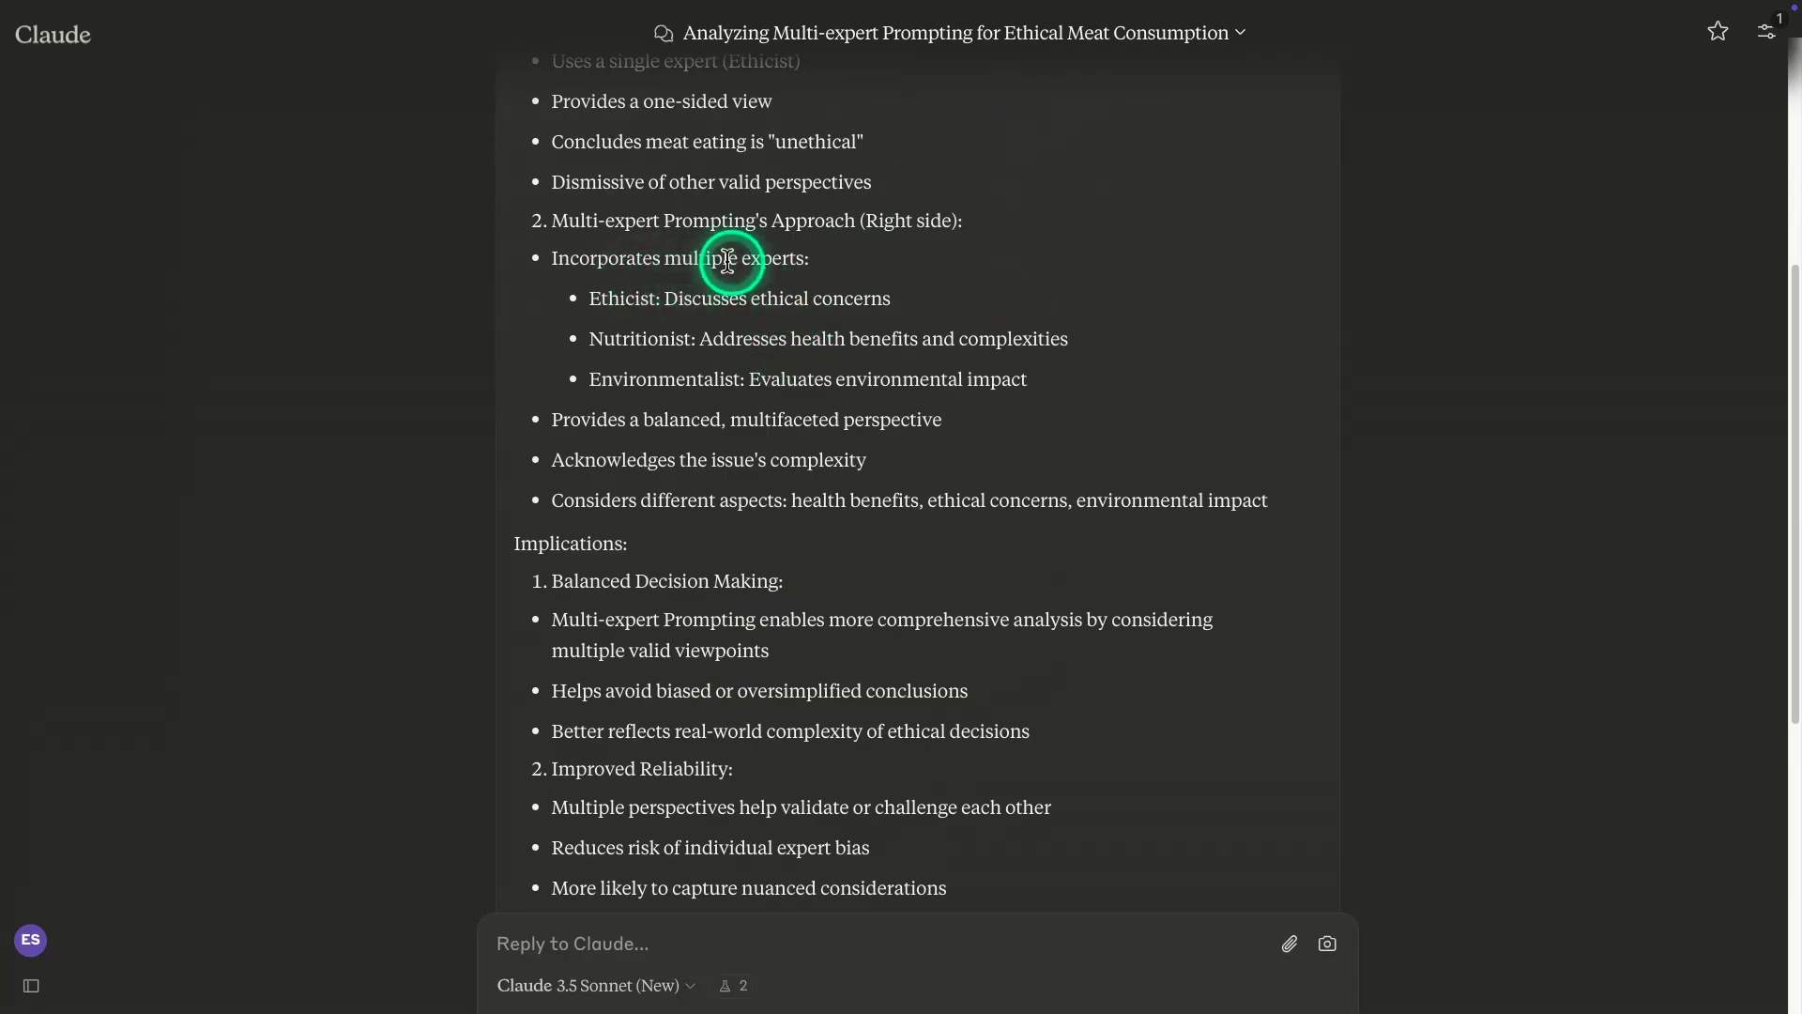
pyautogui.scroll(2, 917, 254)
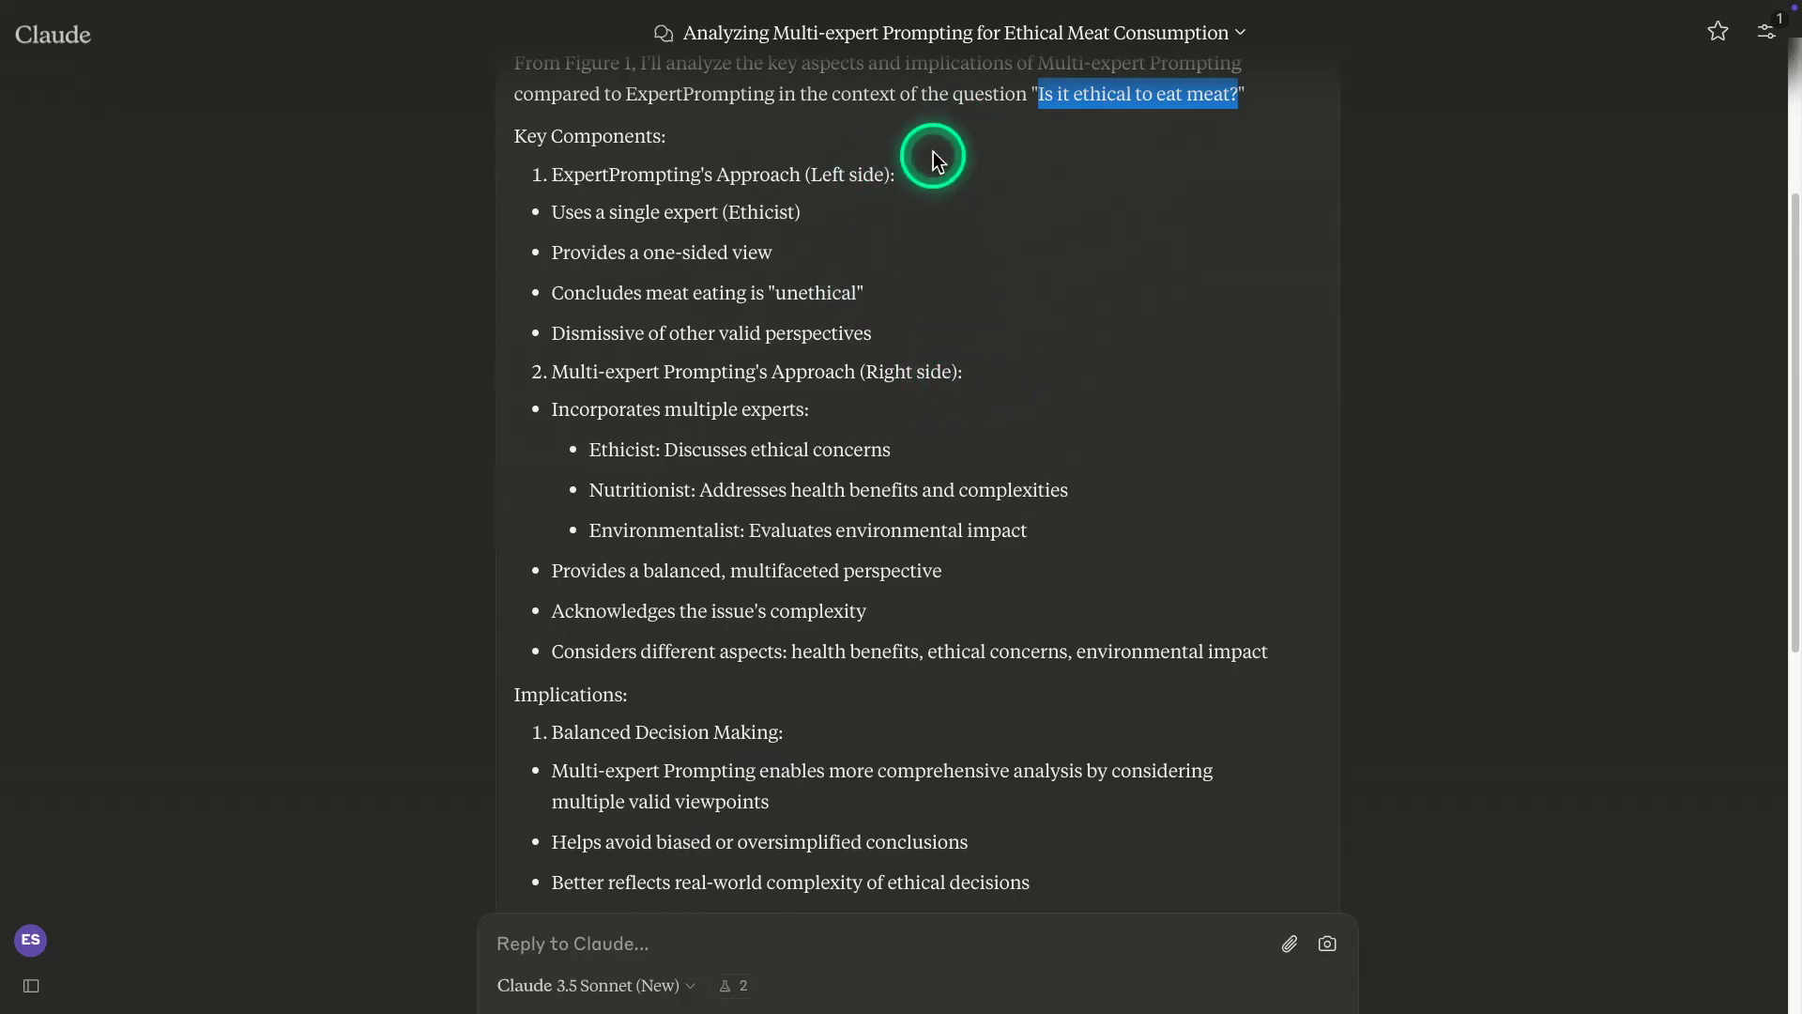
pyautogui.scroll(-3, 1059, 459)
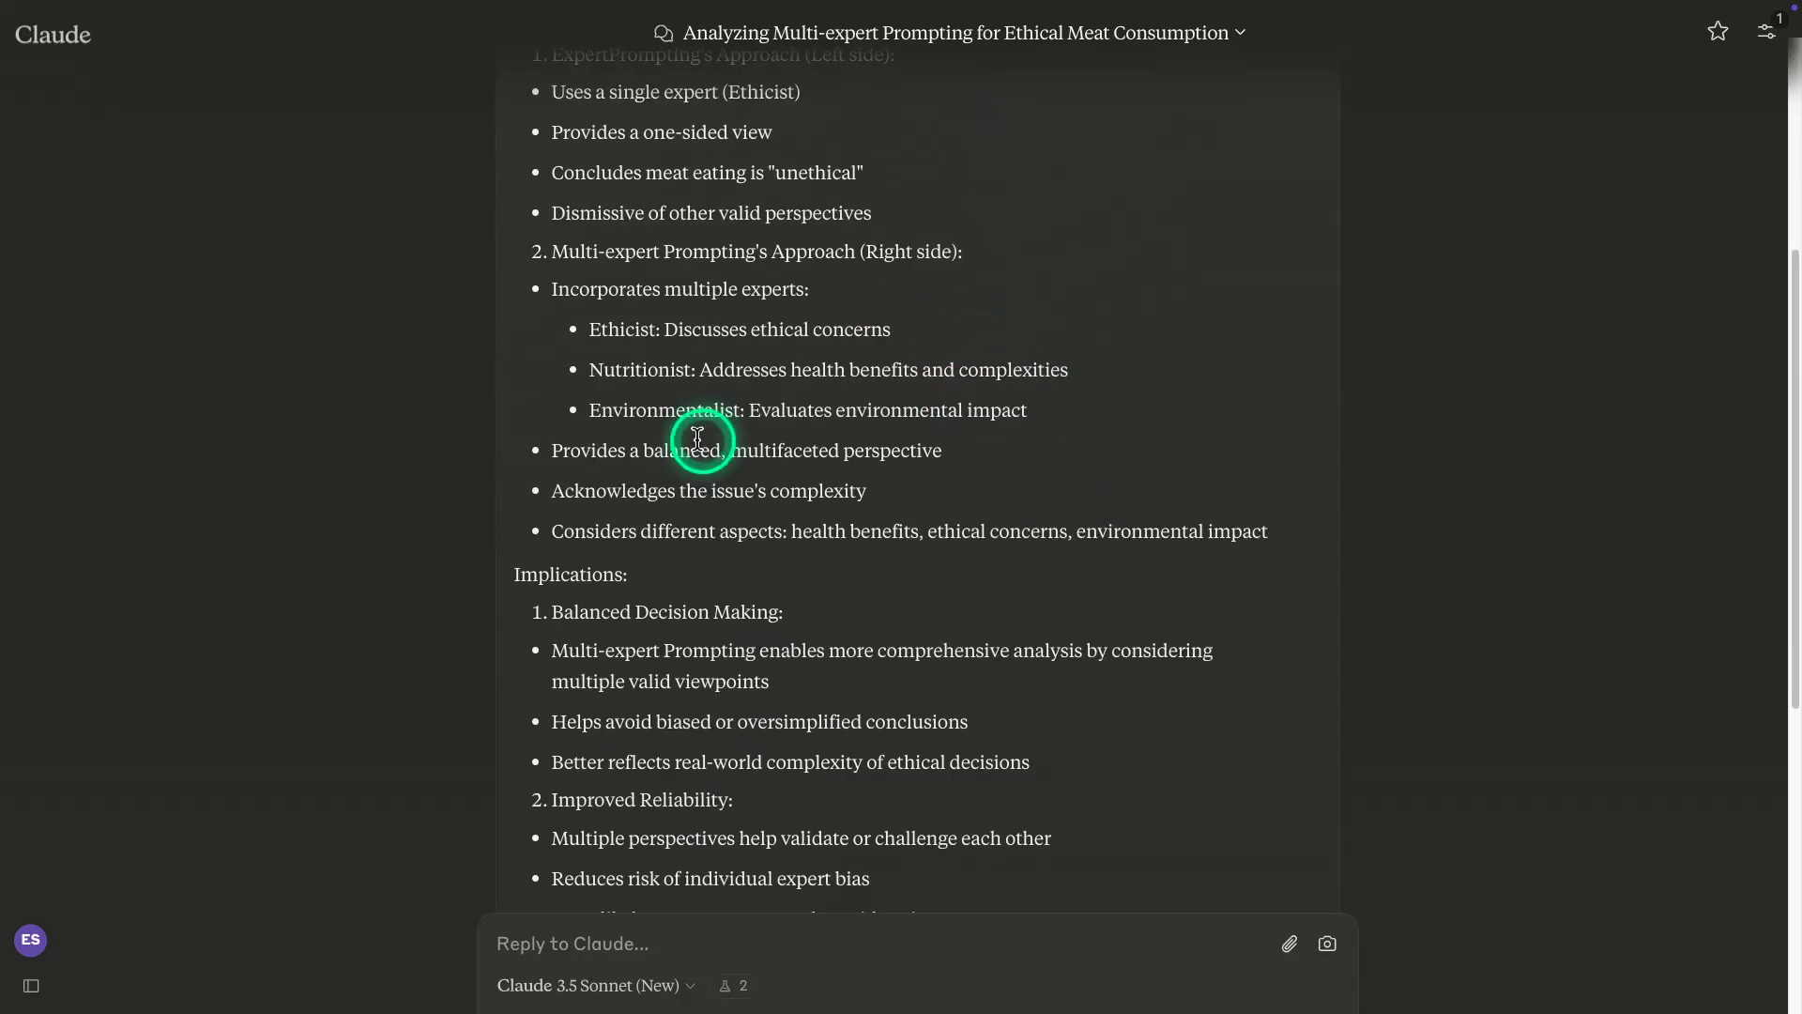
pyautogui.scroll(-3, 839, 532)
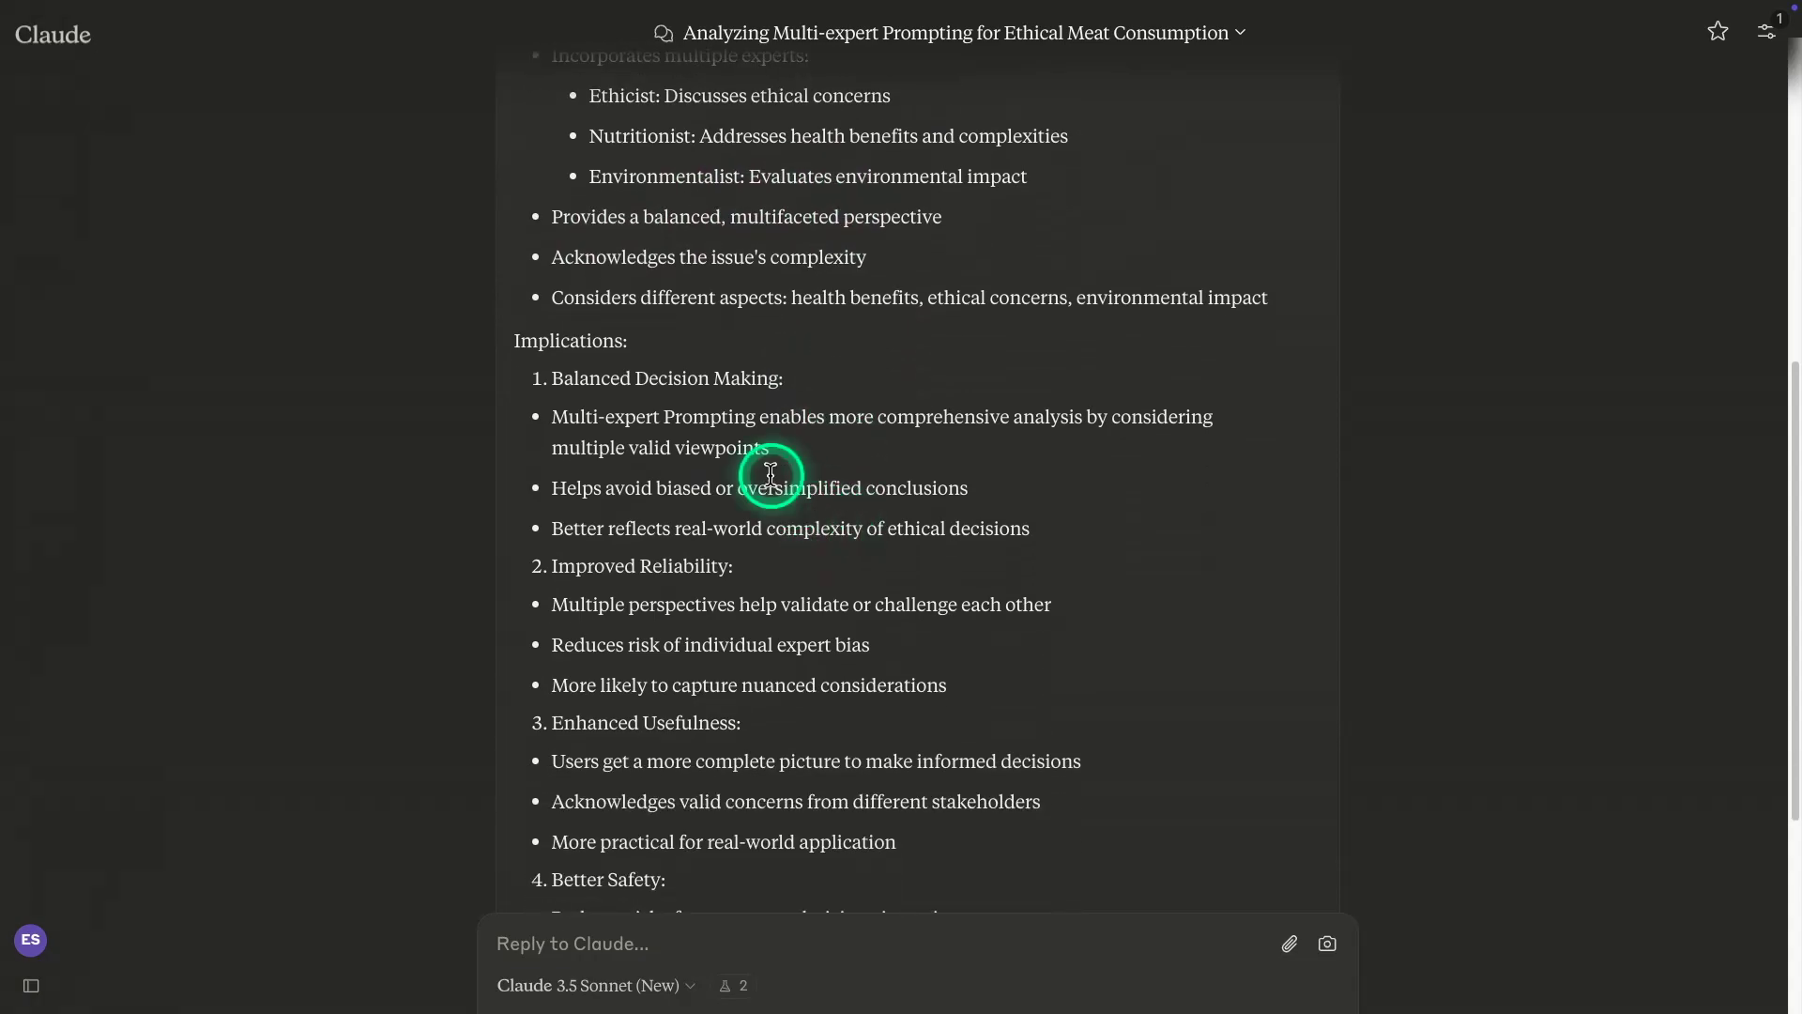
pyautogui.scroll(3, 825, 278)
pyautogui.scroll(3, 829, 299)
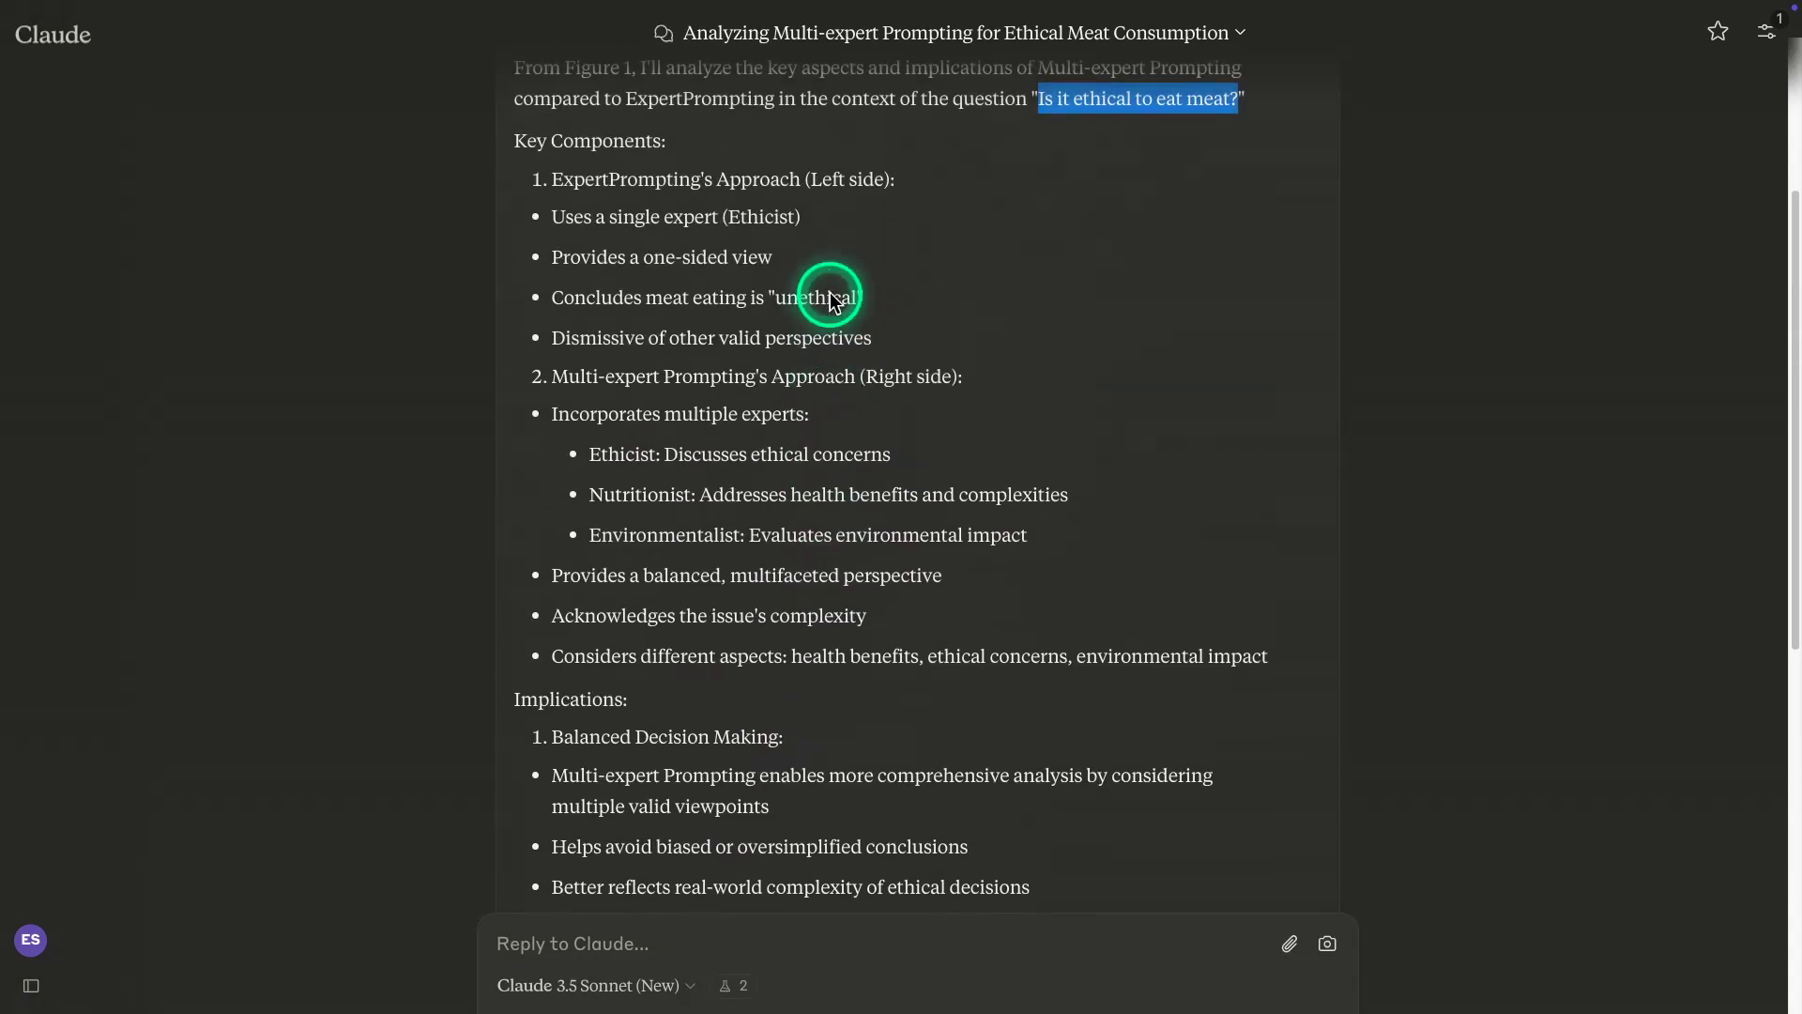
pyautogui.scroll(-1, 938, 414)
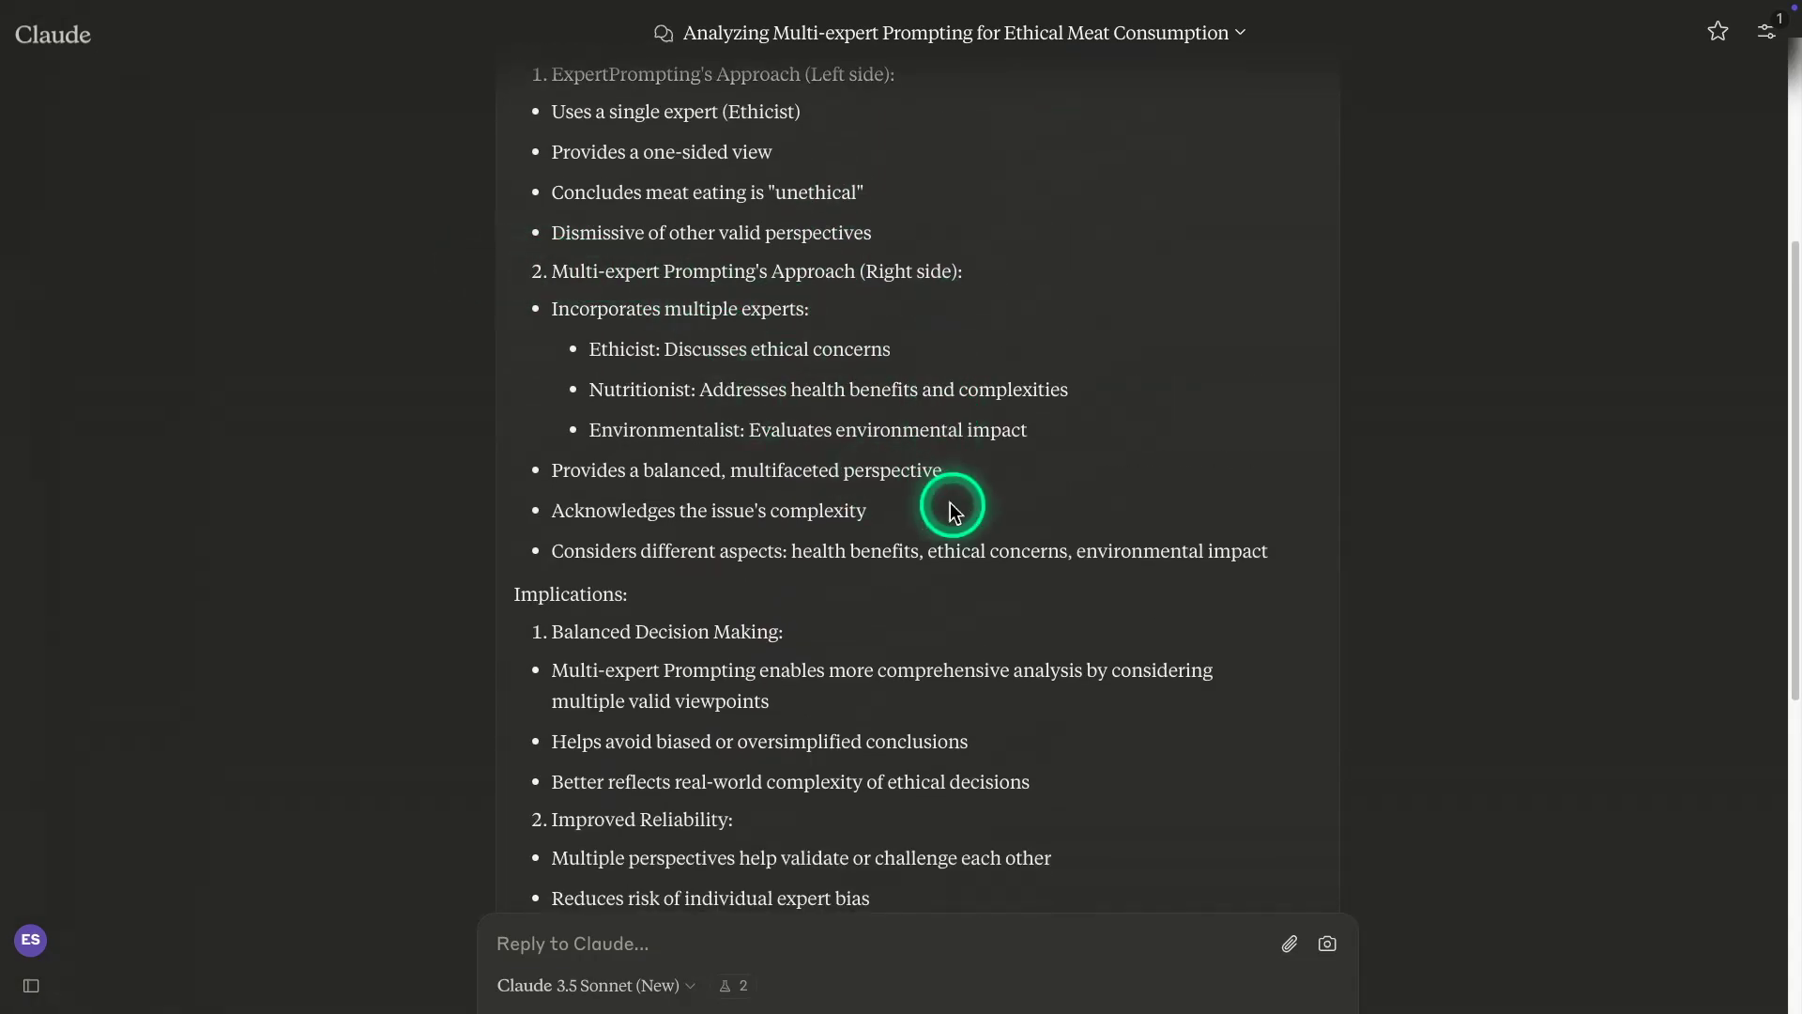
pyautogui.scroll(-1, 949, 503)
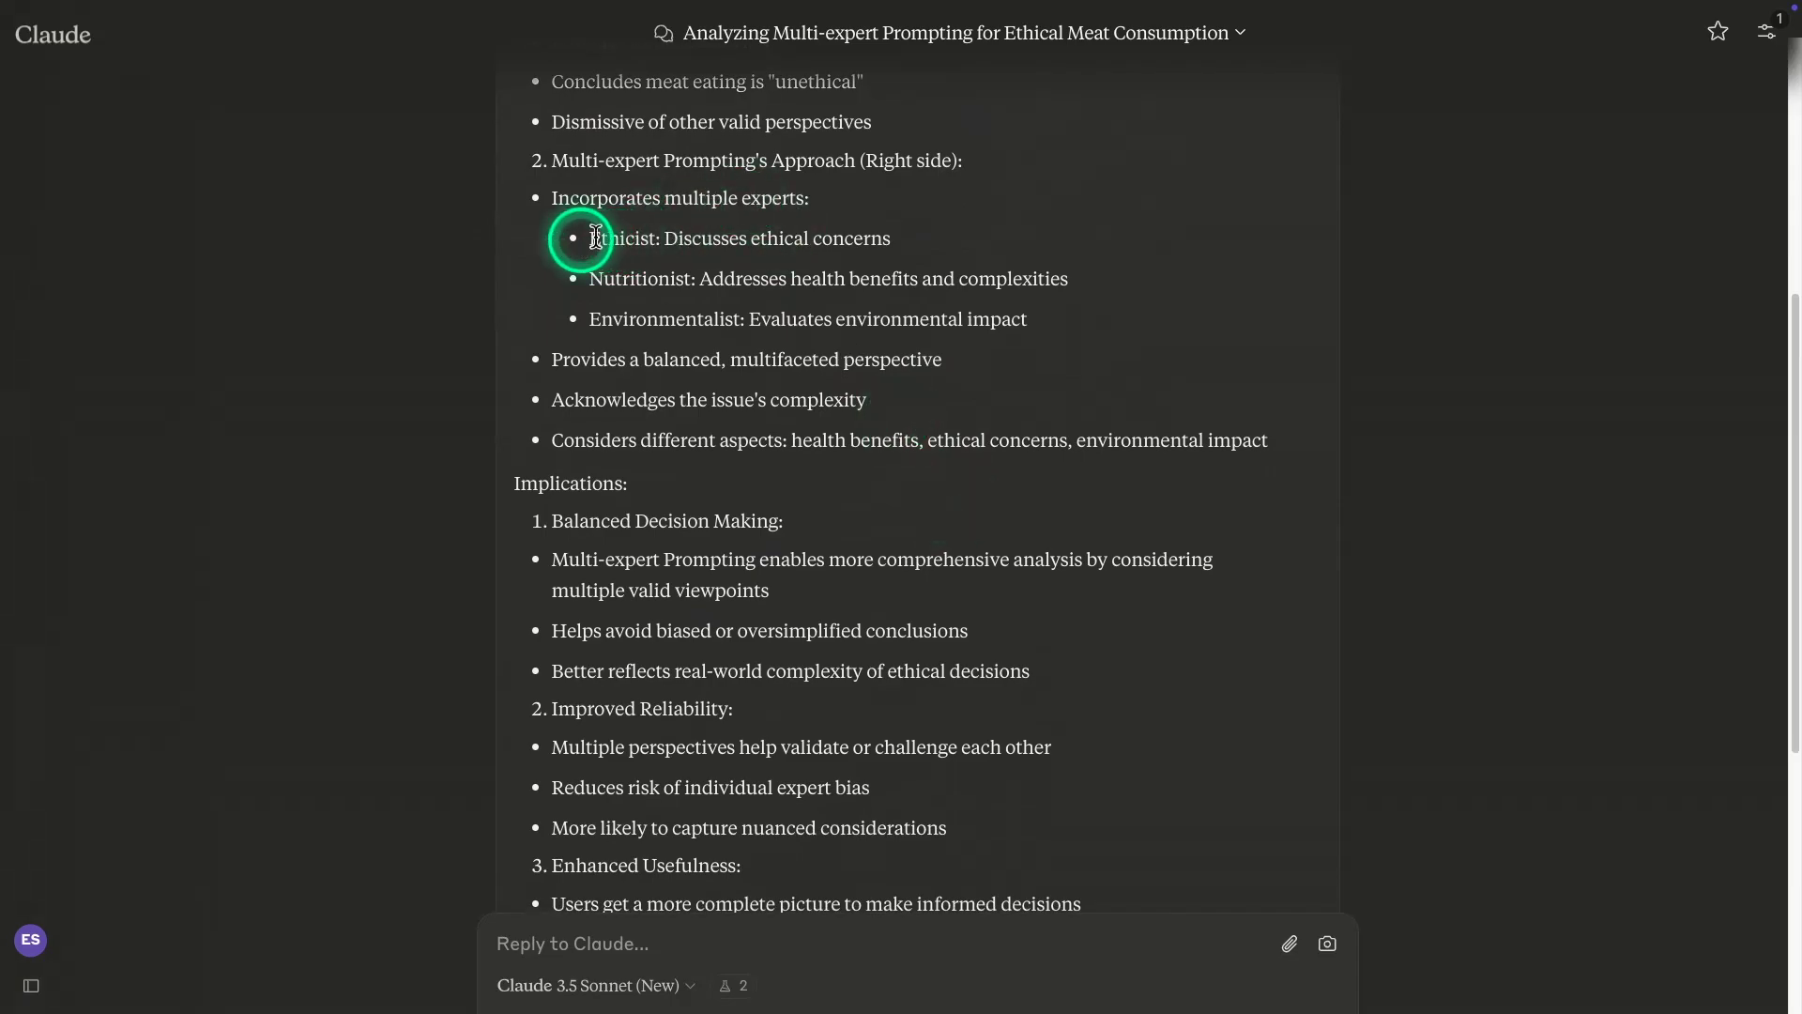
# Highlight the Nutritionist and Environmentalist bullets, then read on through the four implications
pyautogui.moveTo(589, 278); pyautogui.dragTo(712, 278)
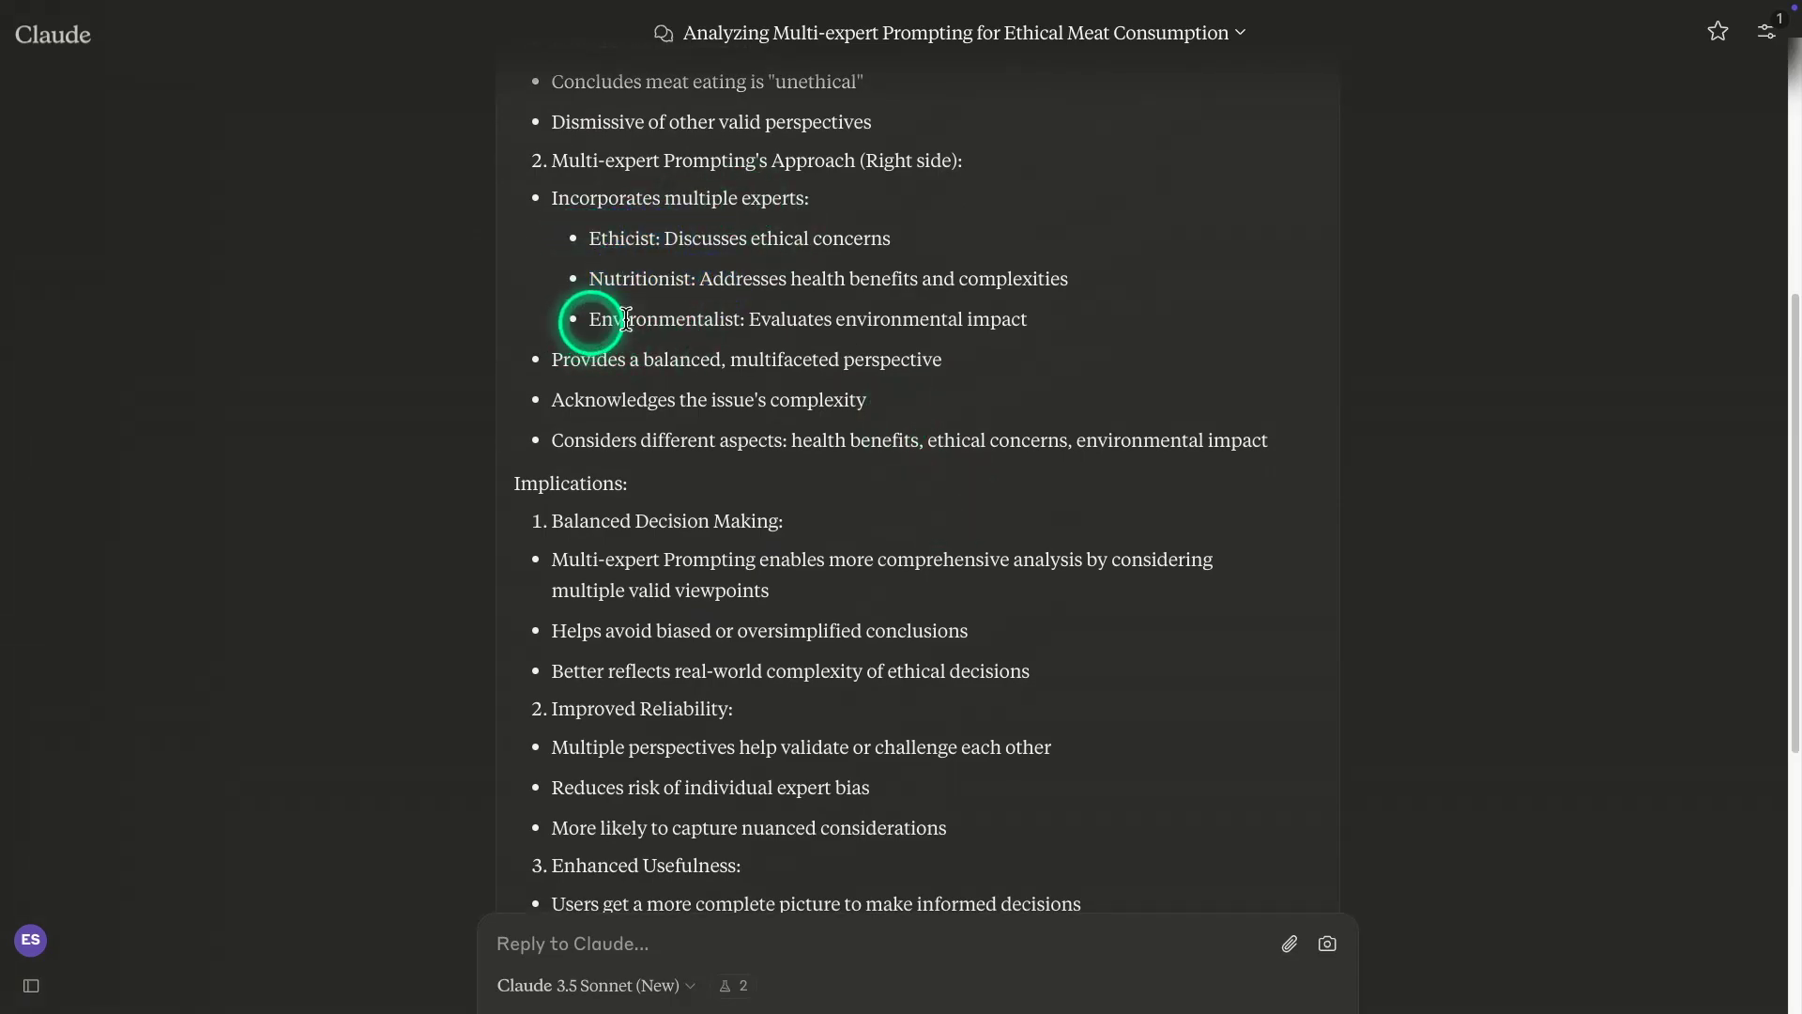
pyautogui.moveTo(587, 317); pyautogui.dragTo(726, 320)
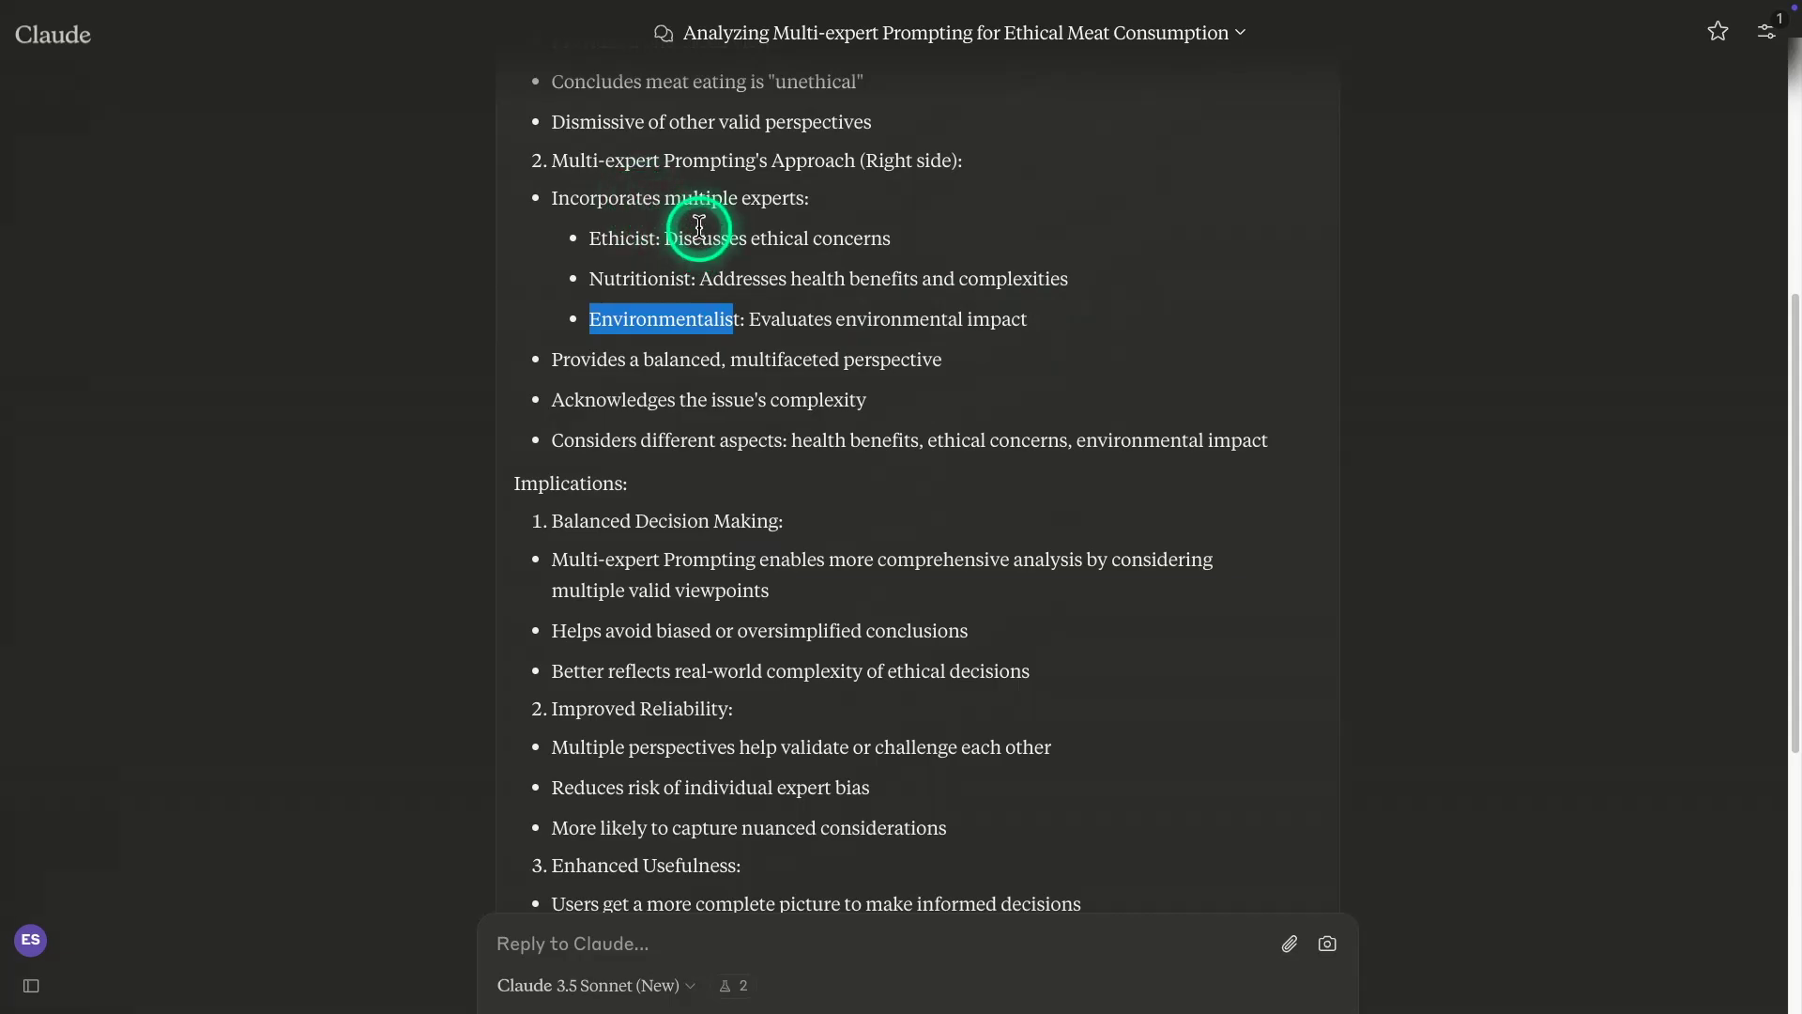
pyautogui.scroll(-3, 952, 322)
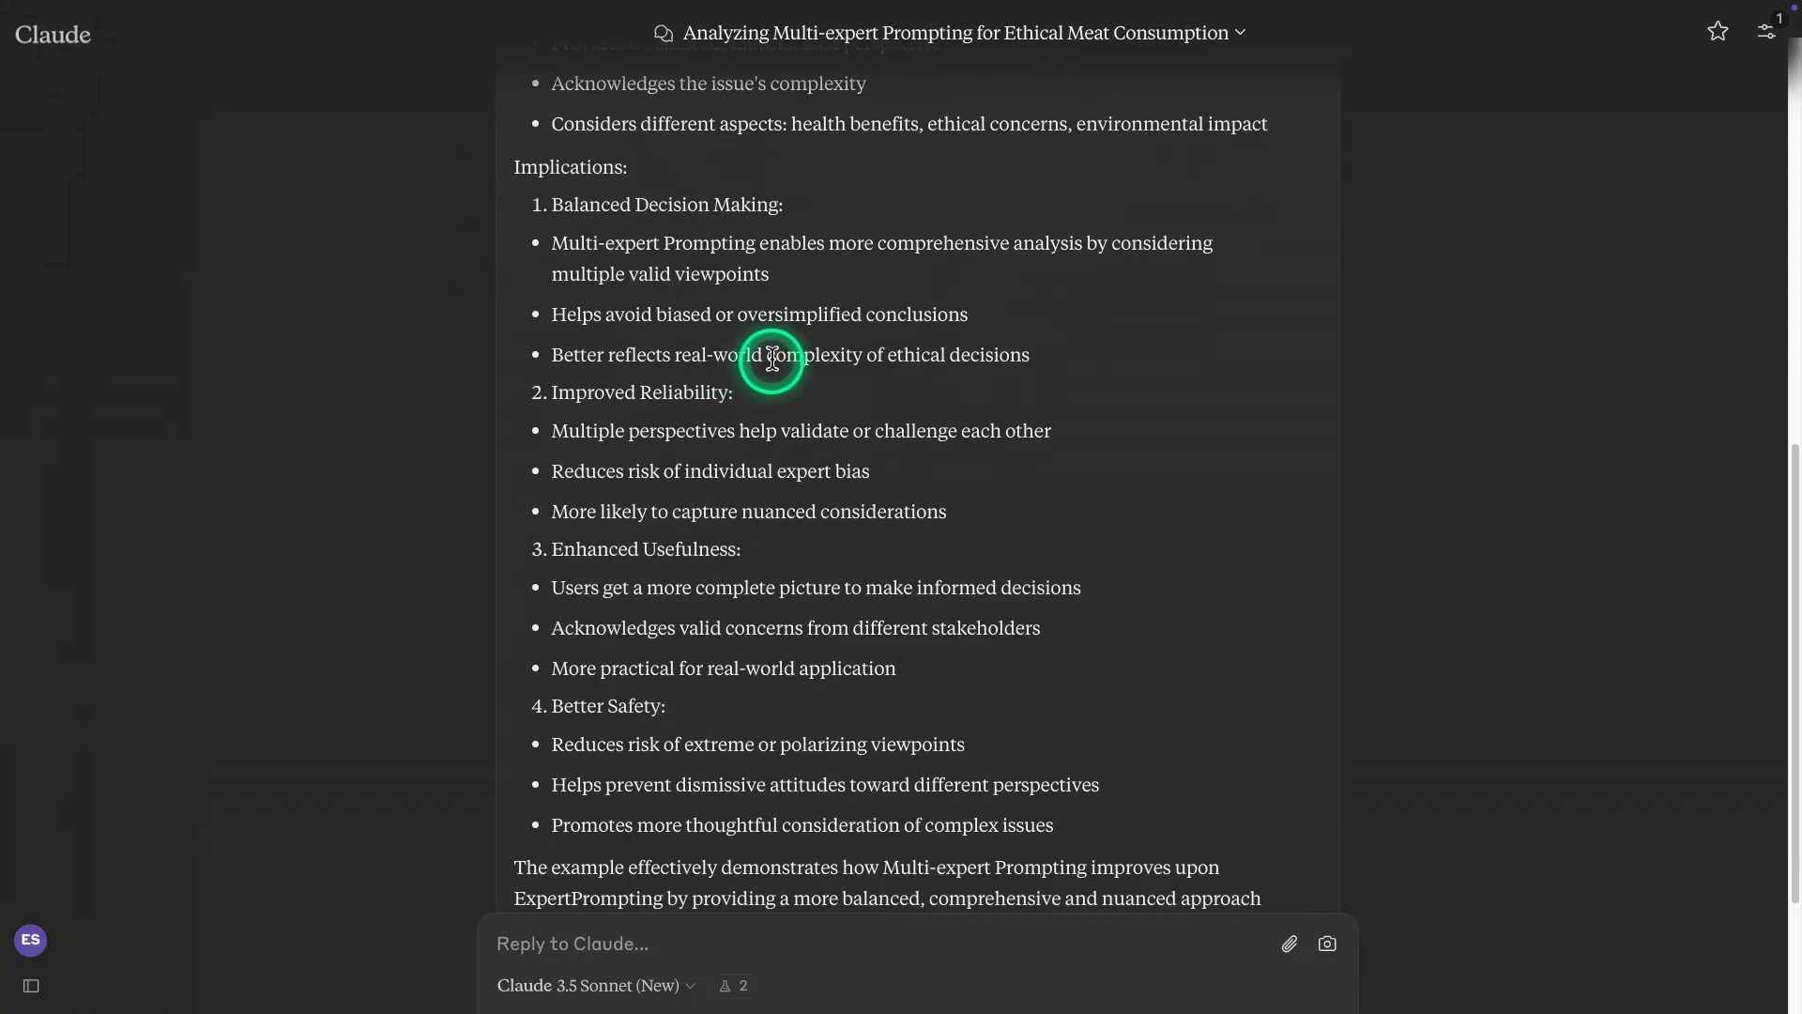
pyautogui.scroll(-2, 773, 353)
pyautogui.scroll(-1, 775, 355)
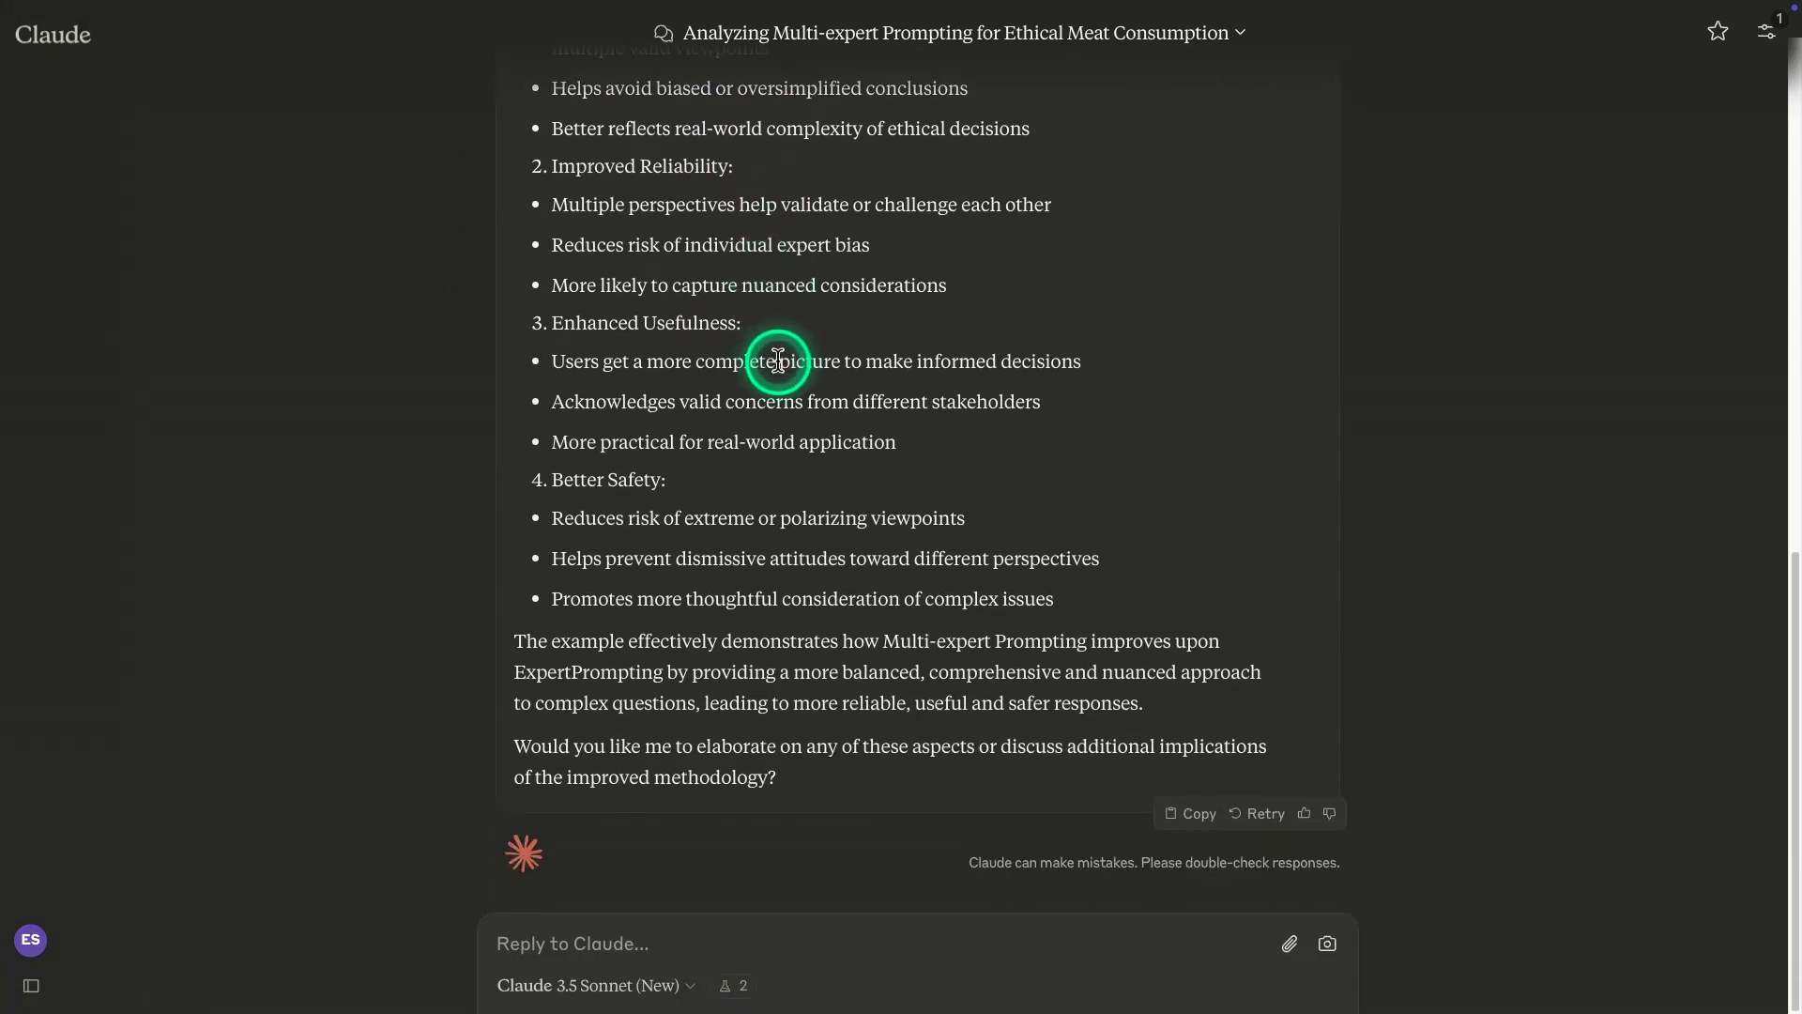
pyautogui.scroll(3, 769, 357)
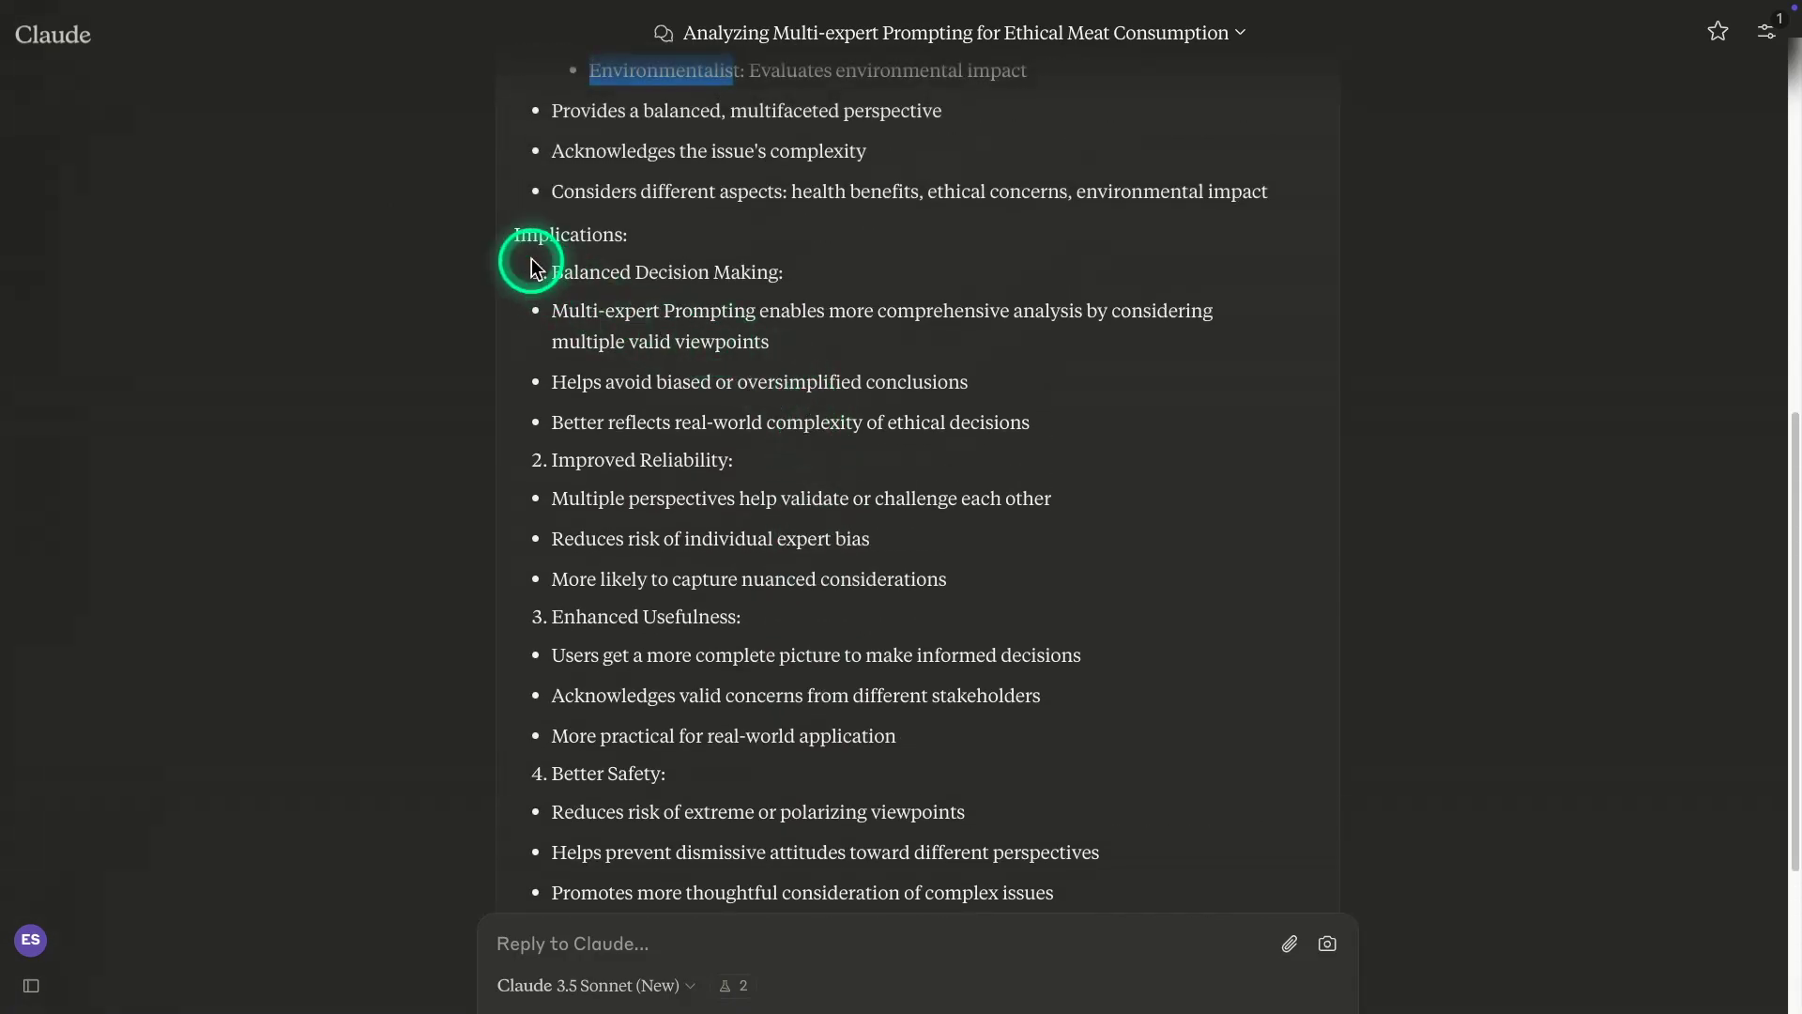
pyautogui.scroll(-1, 803, 390)
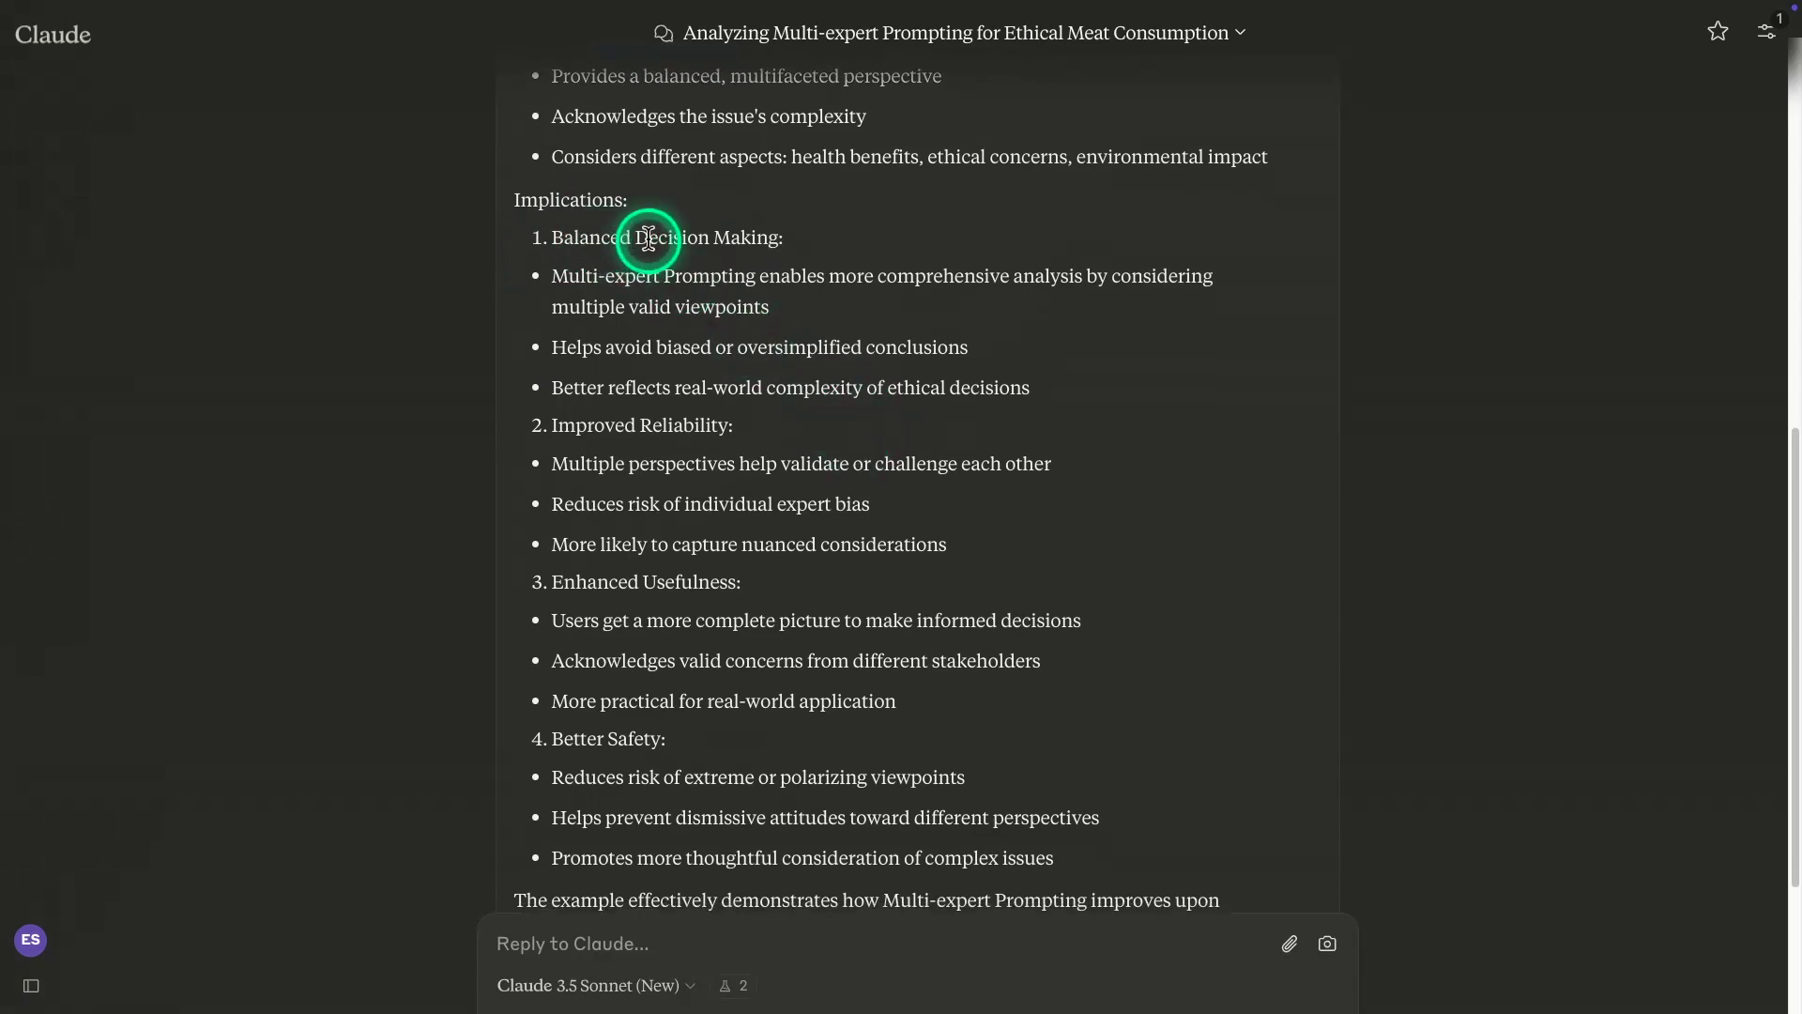
pyautogui.scroll(-1, 877, 375)
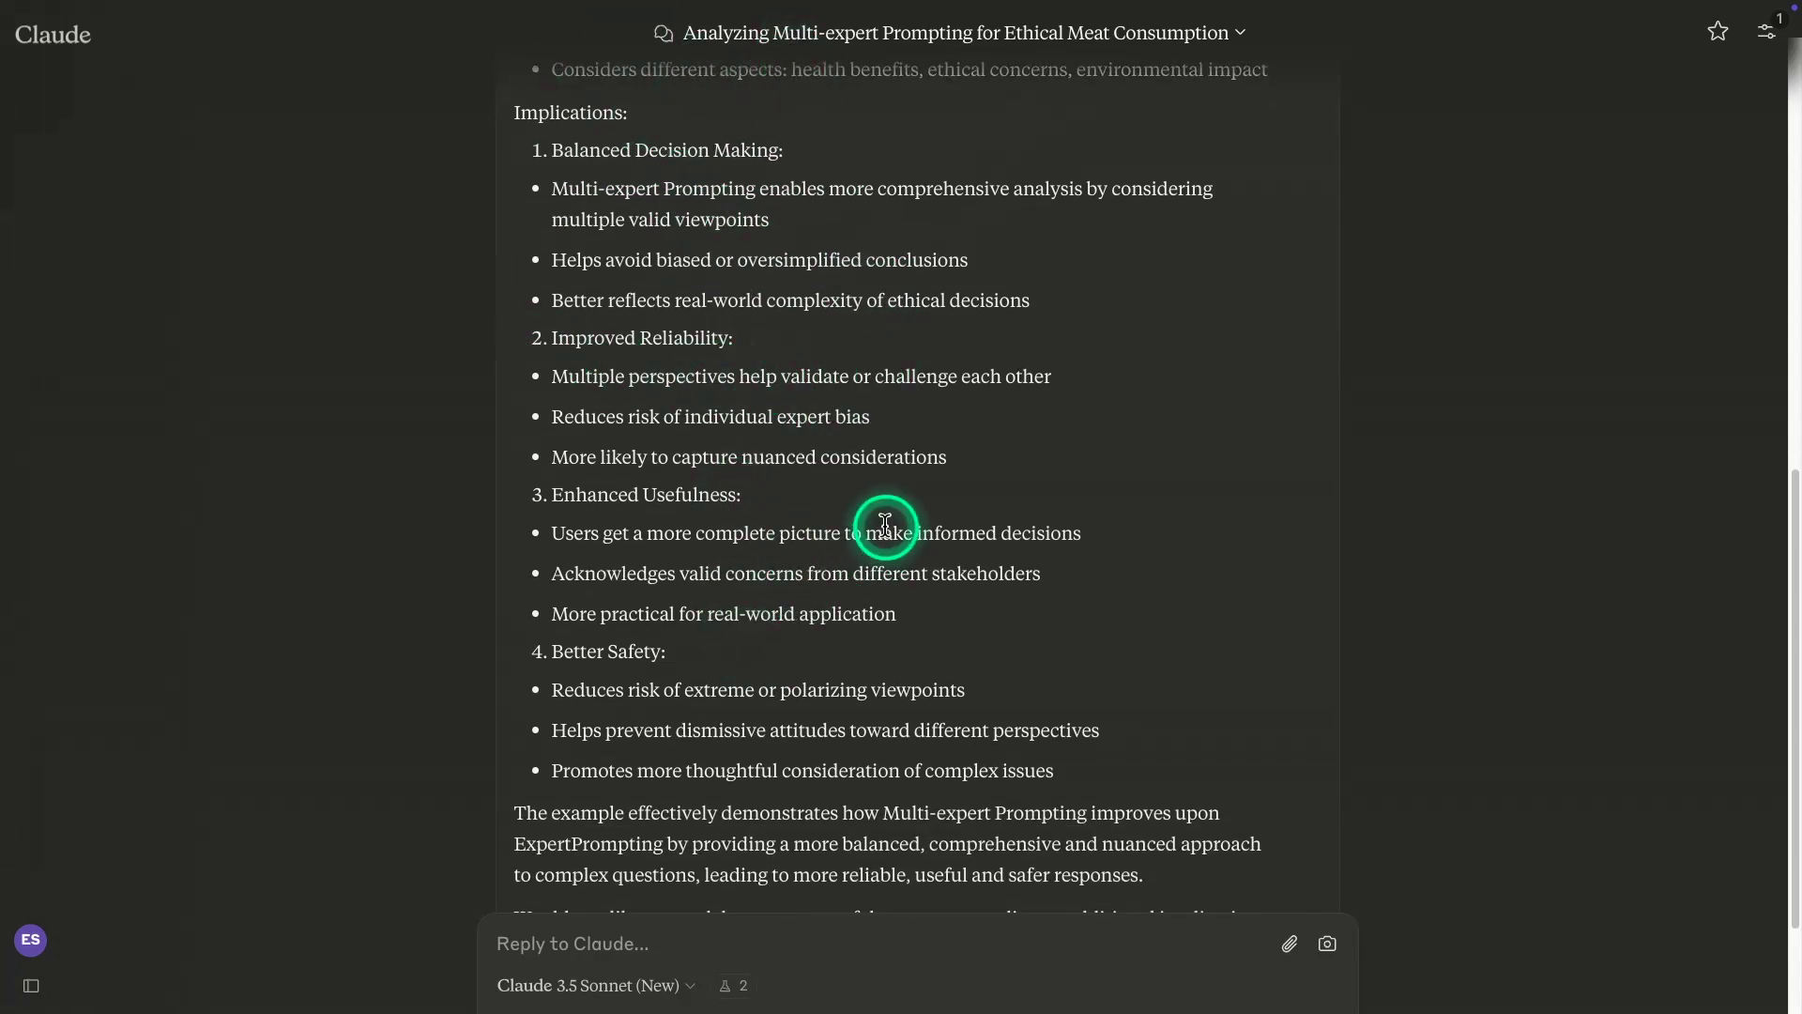
pyautogui.scroll(-2, 948, 507)
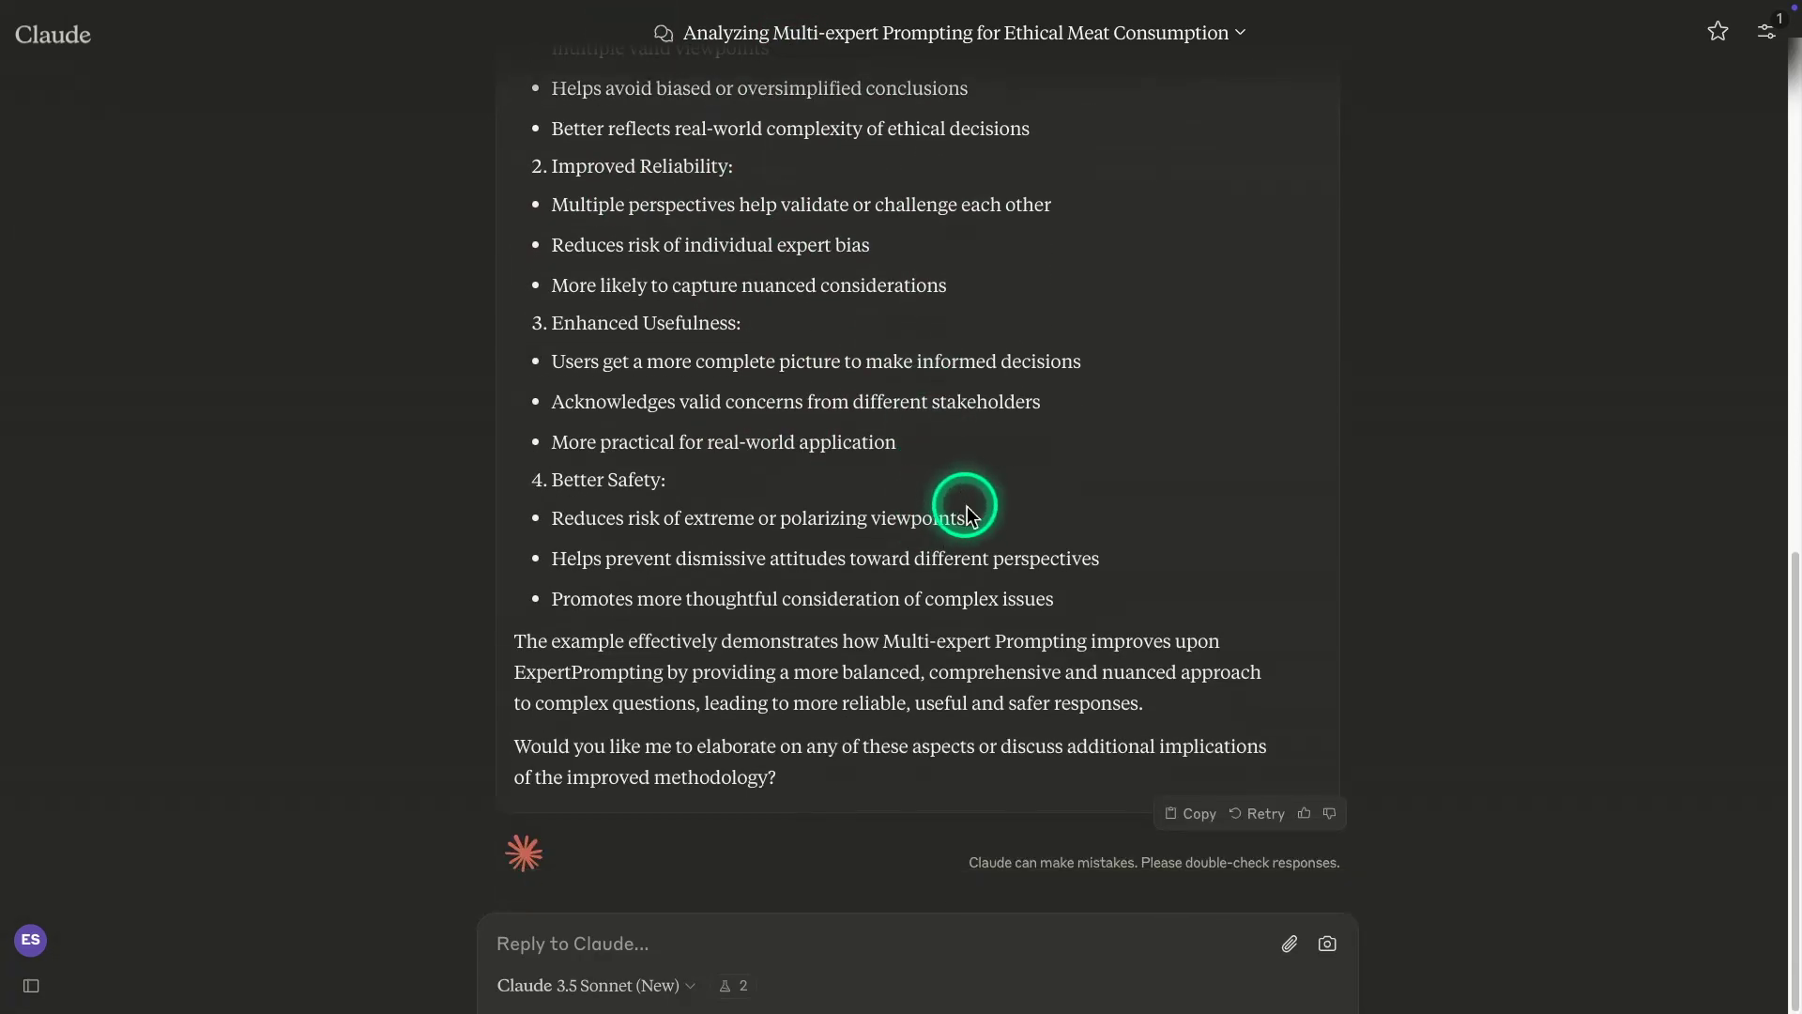
pyautogui.scroll(15, 983, 492)
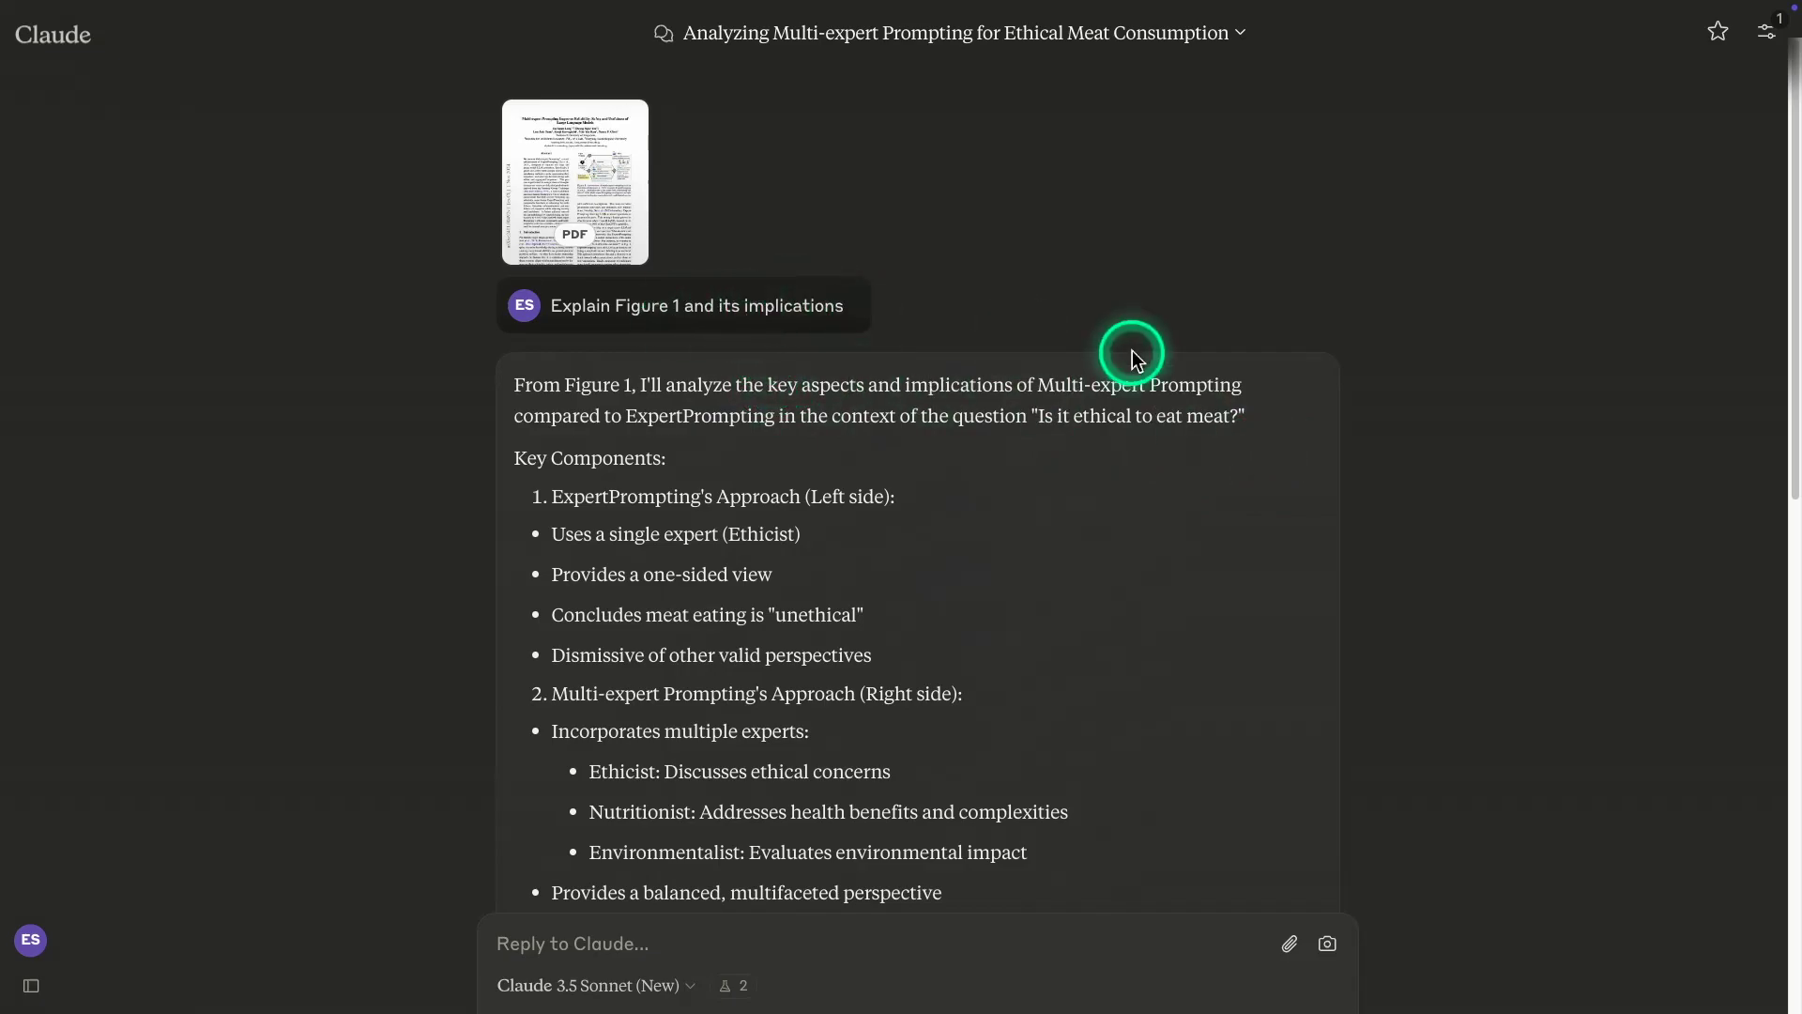
pyautogui.scroll(-15, 845, 563)
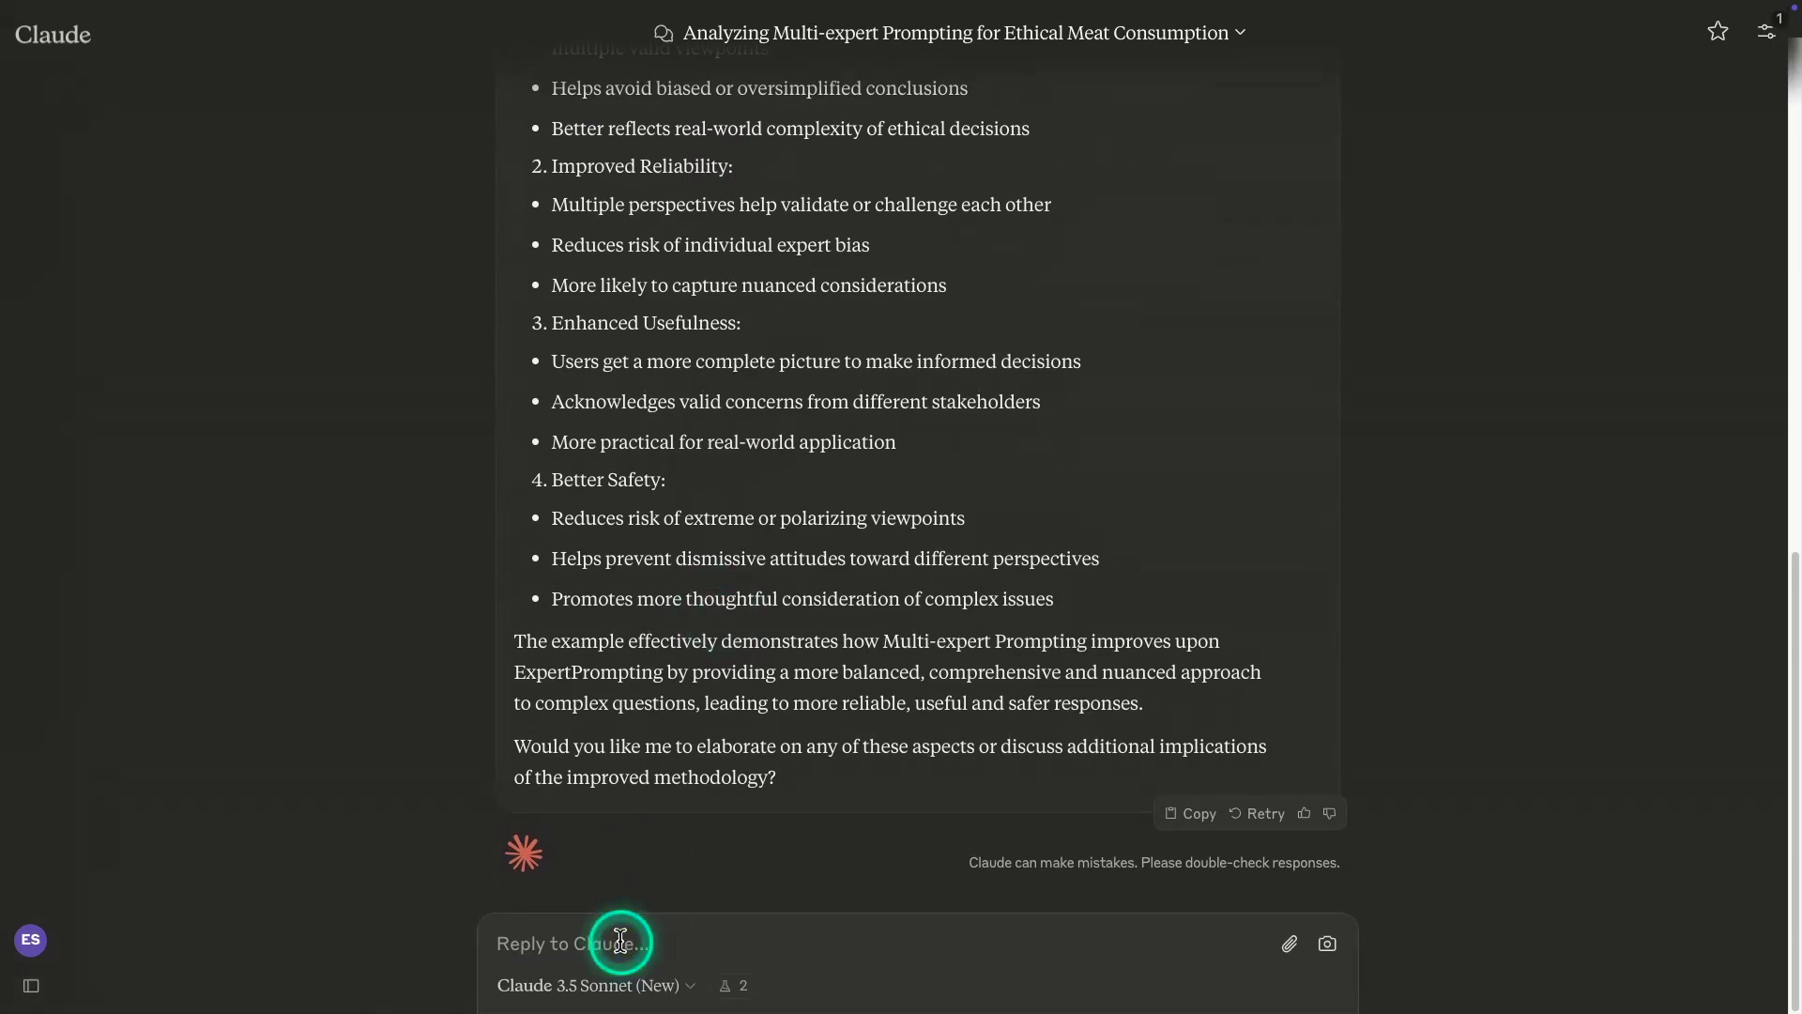
# Send 'Summarise the top key 2 results from Table 1', removing the stray prefix
pyautogui.click(618, 938)
pyautogui.write('• - Summarise the top key 2 results from Table 1')
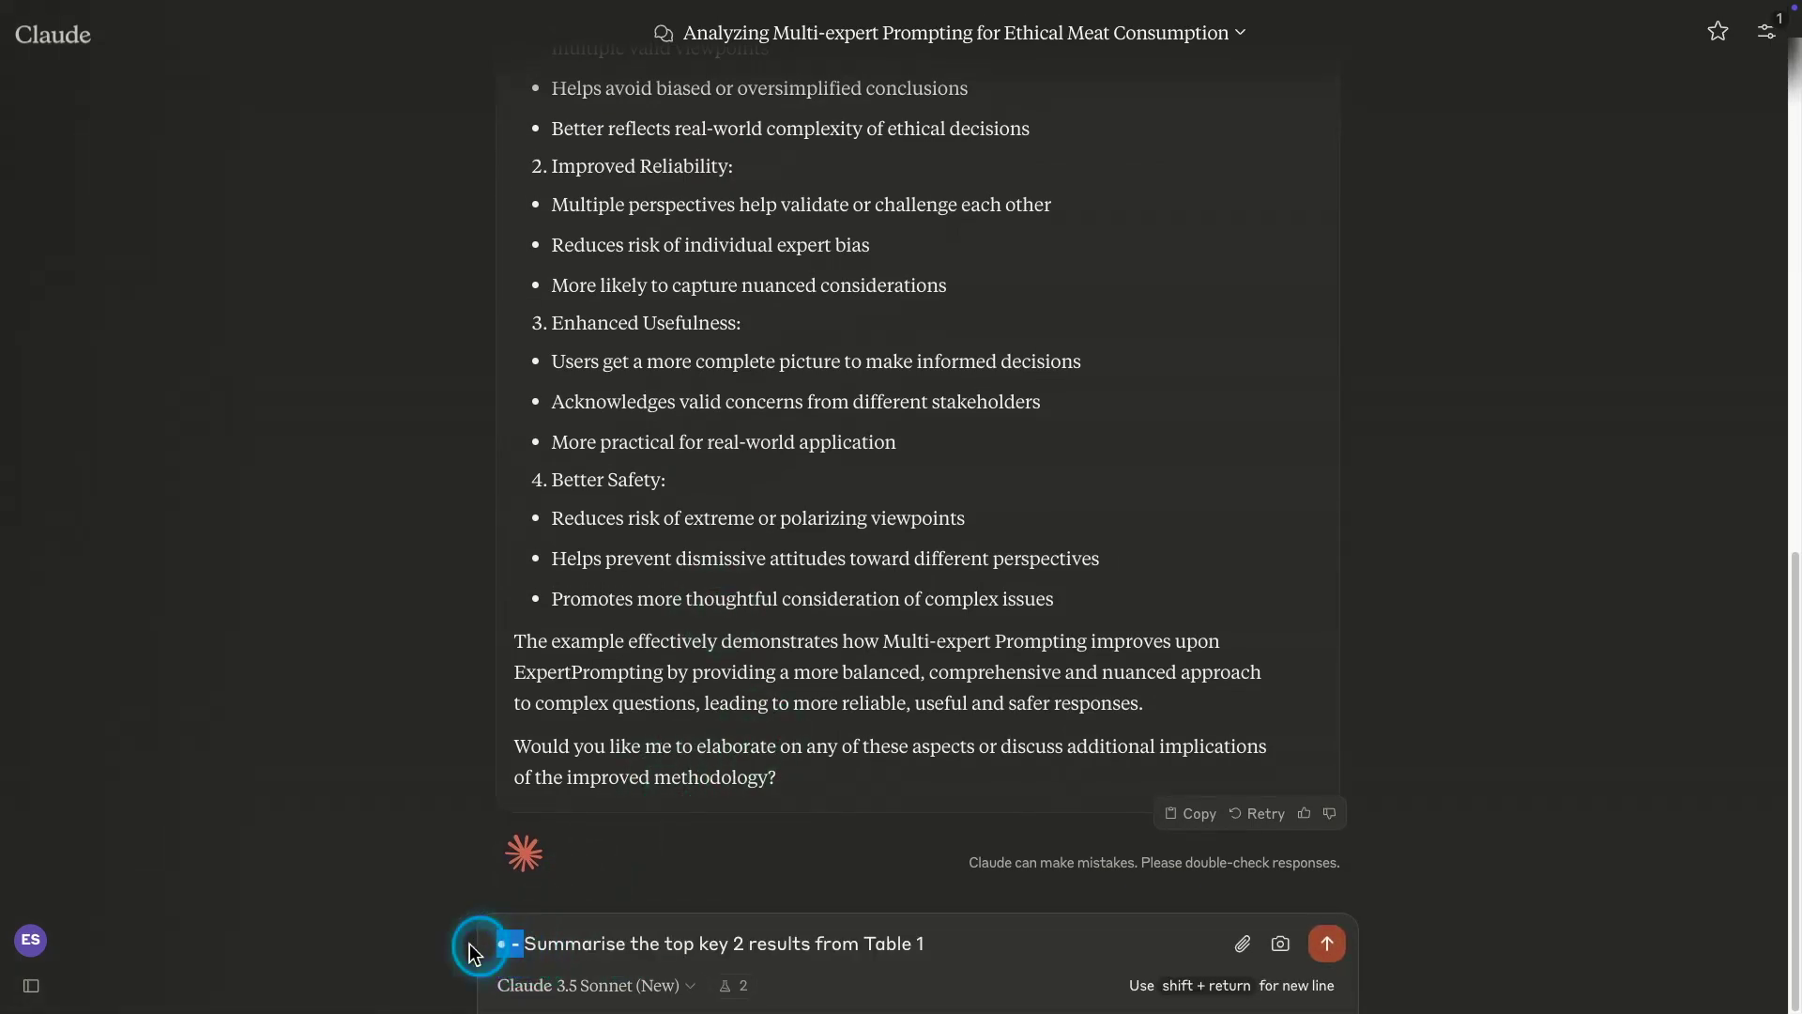
pyautogui.press('BackSpace')
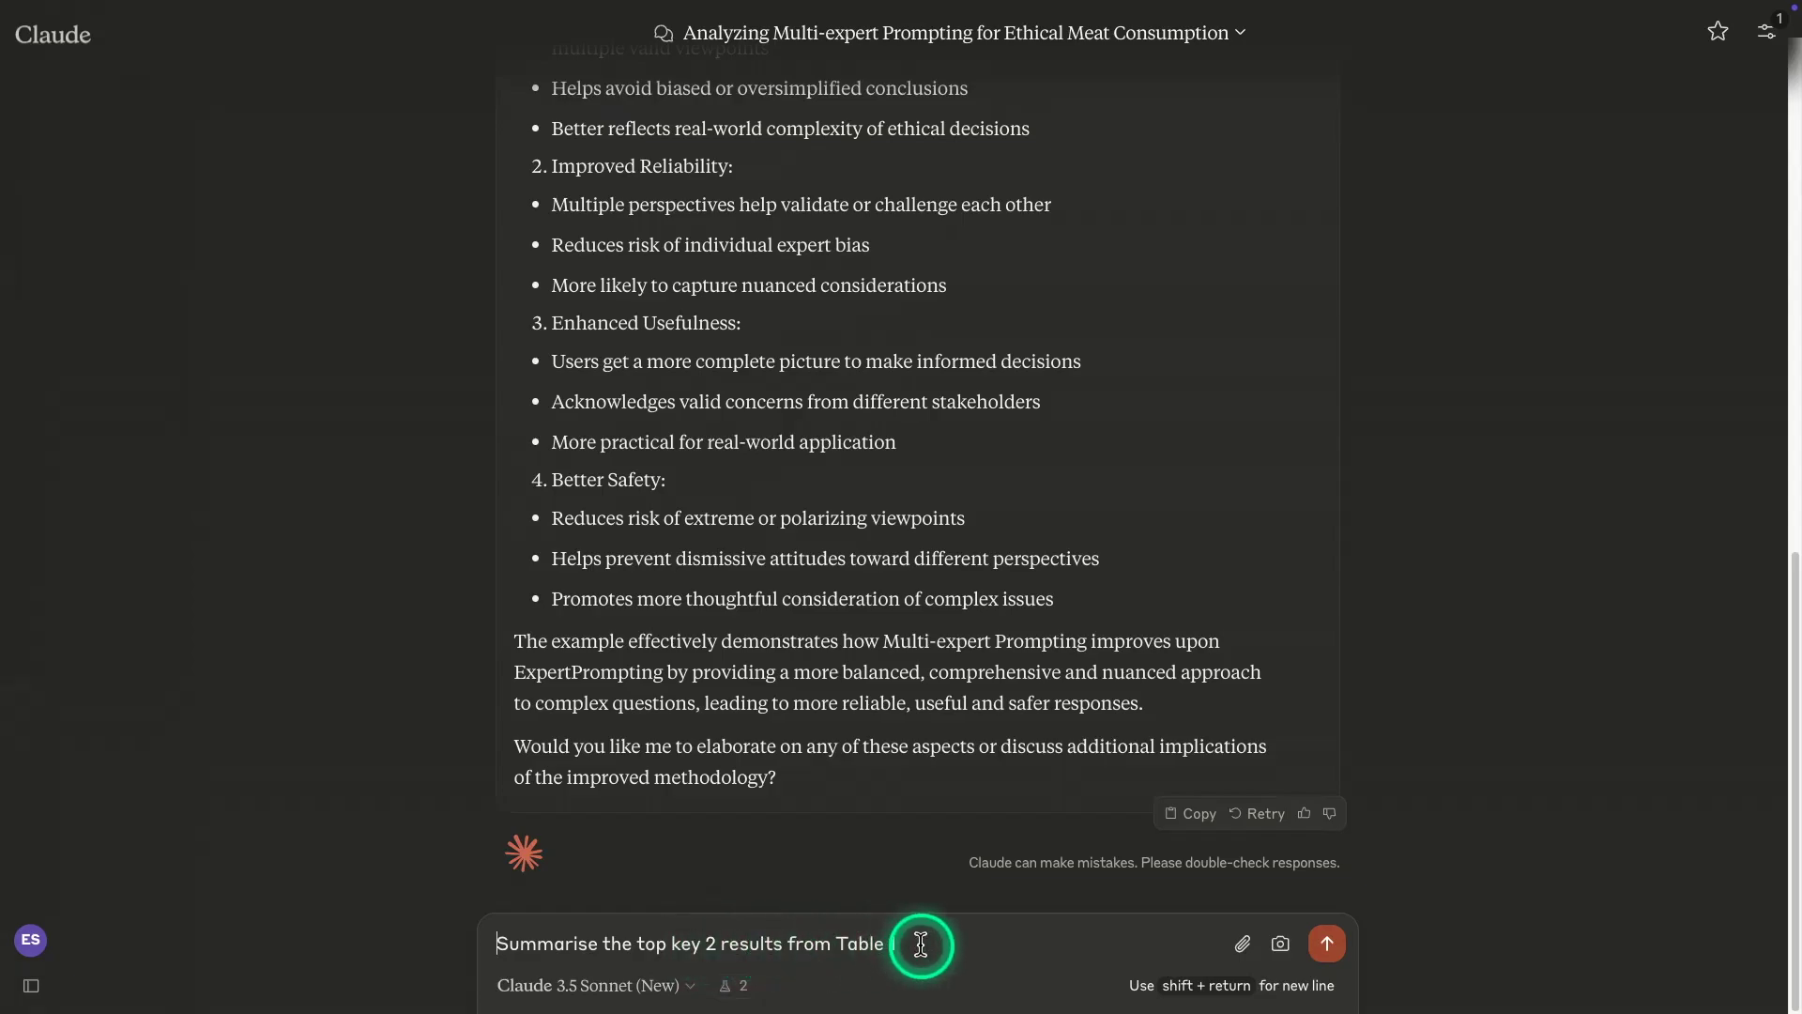
pyautogui.click(1326, 943)
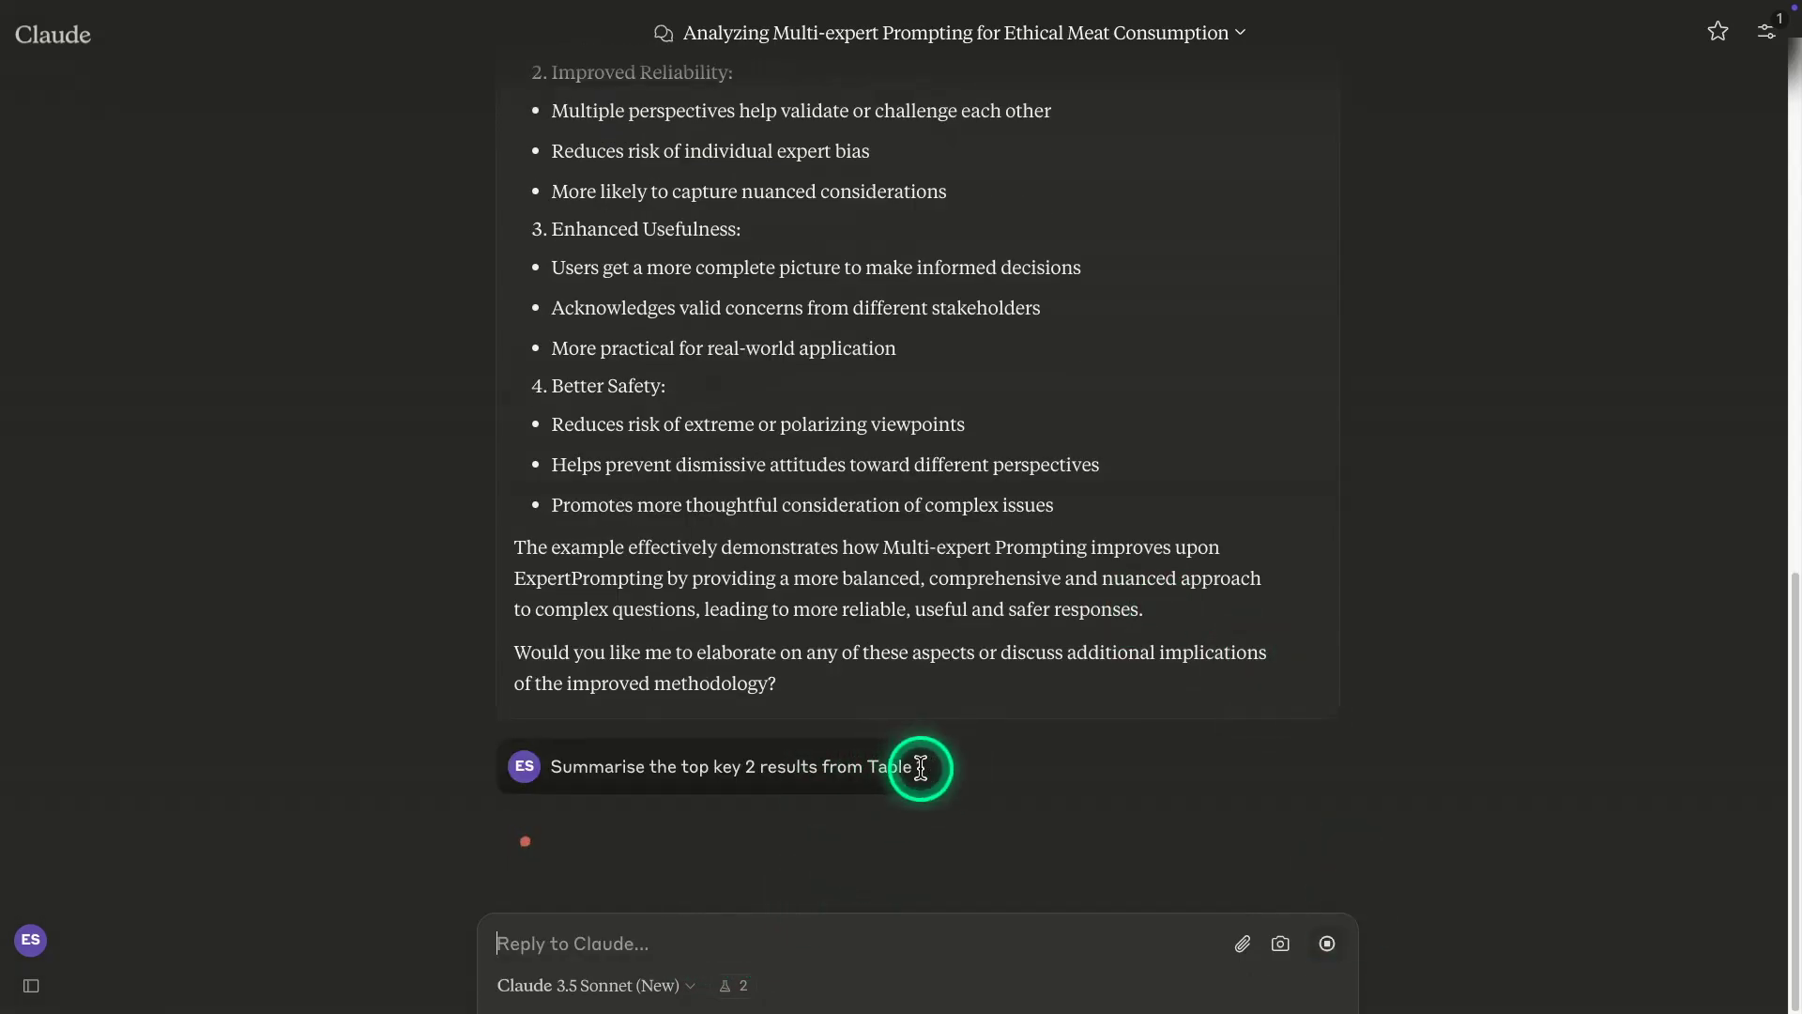
# Highlight key figures: ChatGPT's 89.35%, the 80.66% baseline, 8.69% margin, and Mistral-7B's 87.15%
pyautogui.moveTo(922, 775); pyautogui.dragTo(864, 773)
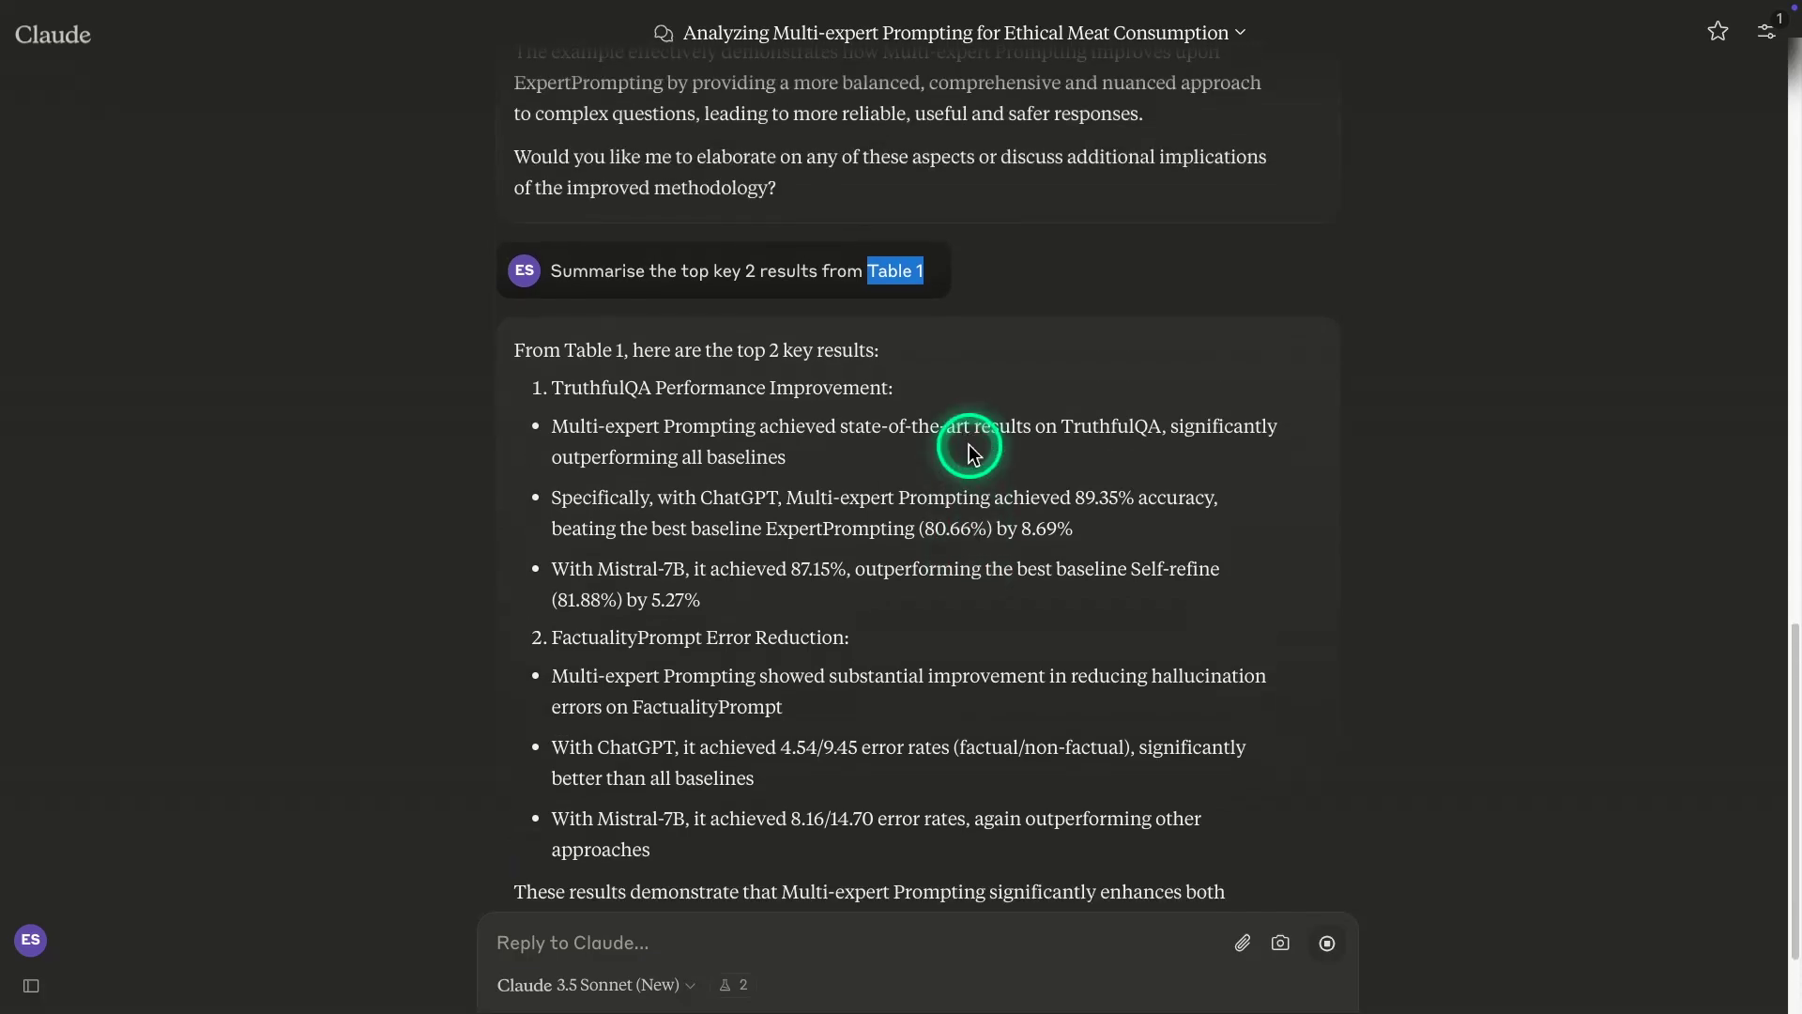
pyautogui.moveTo(553, 272); pyautogui.dragTo(889, 273)
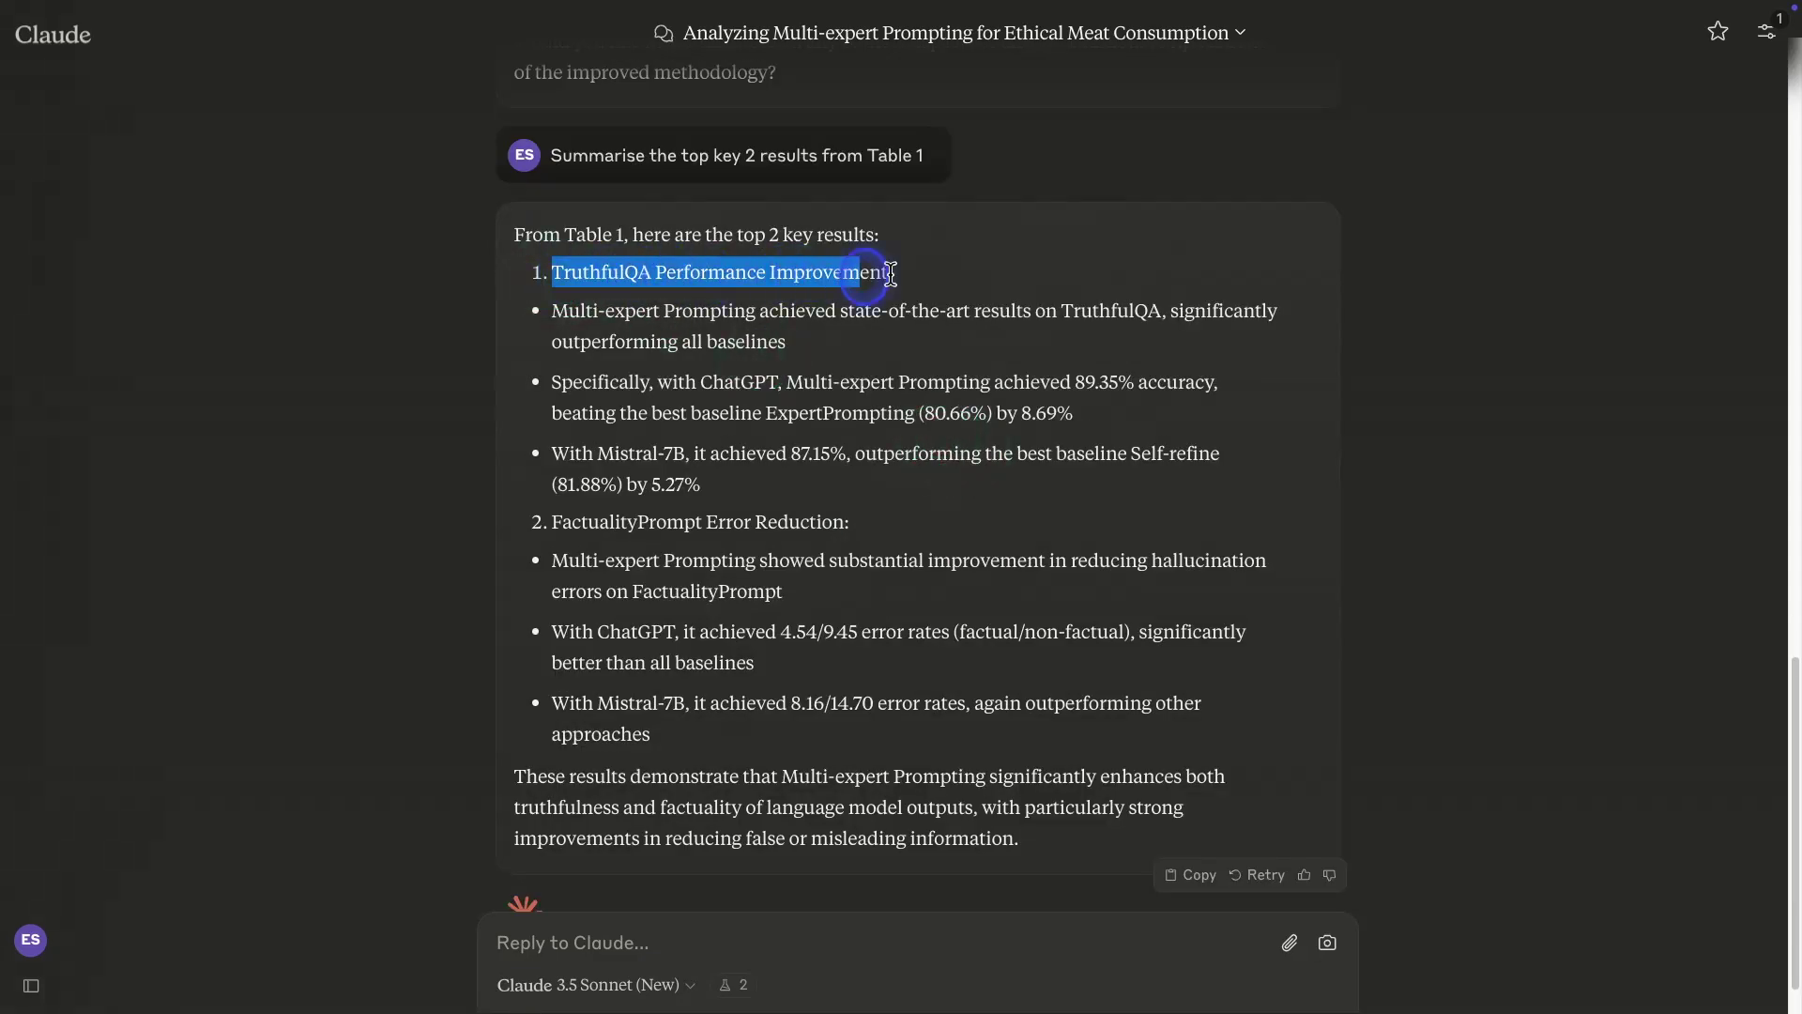
pyautogui.moveTo(551, 522); pyautogui.dragTo(852, 523)
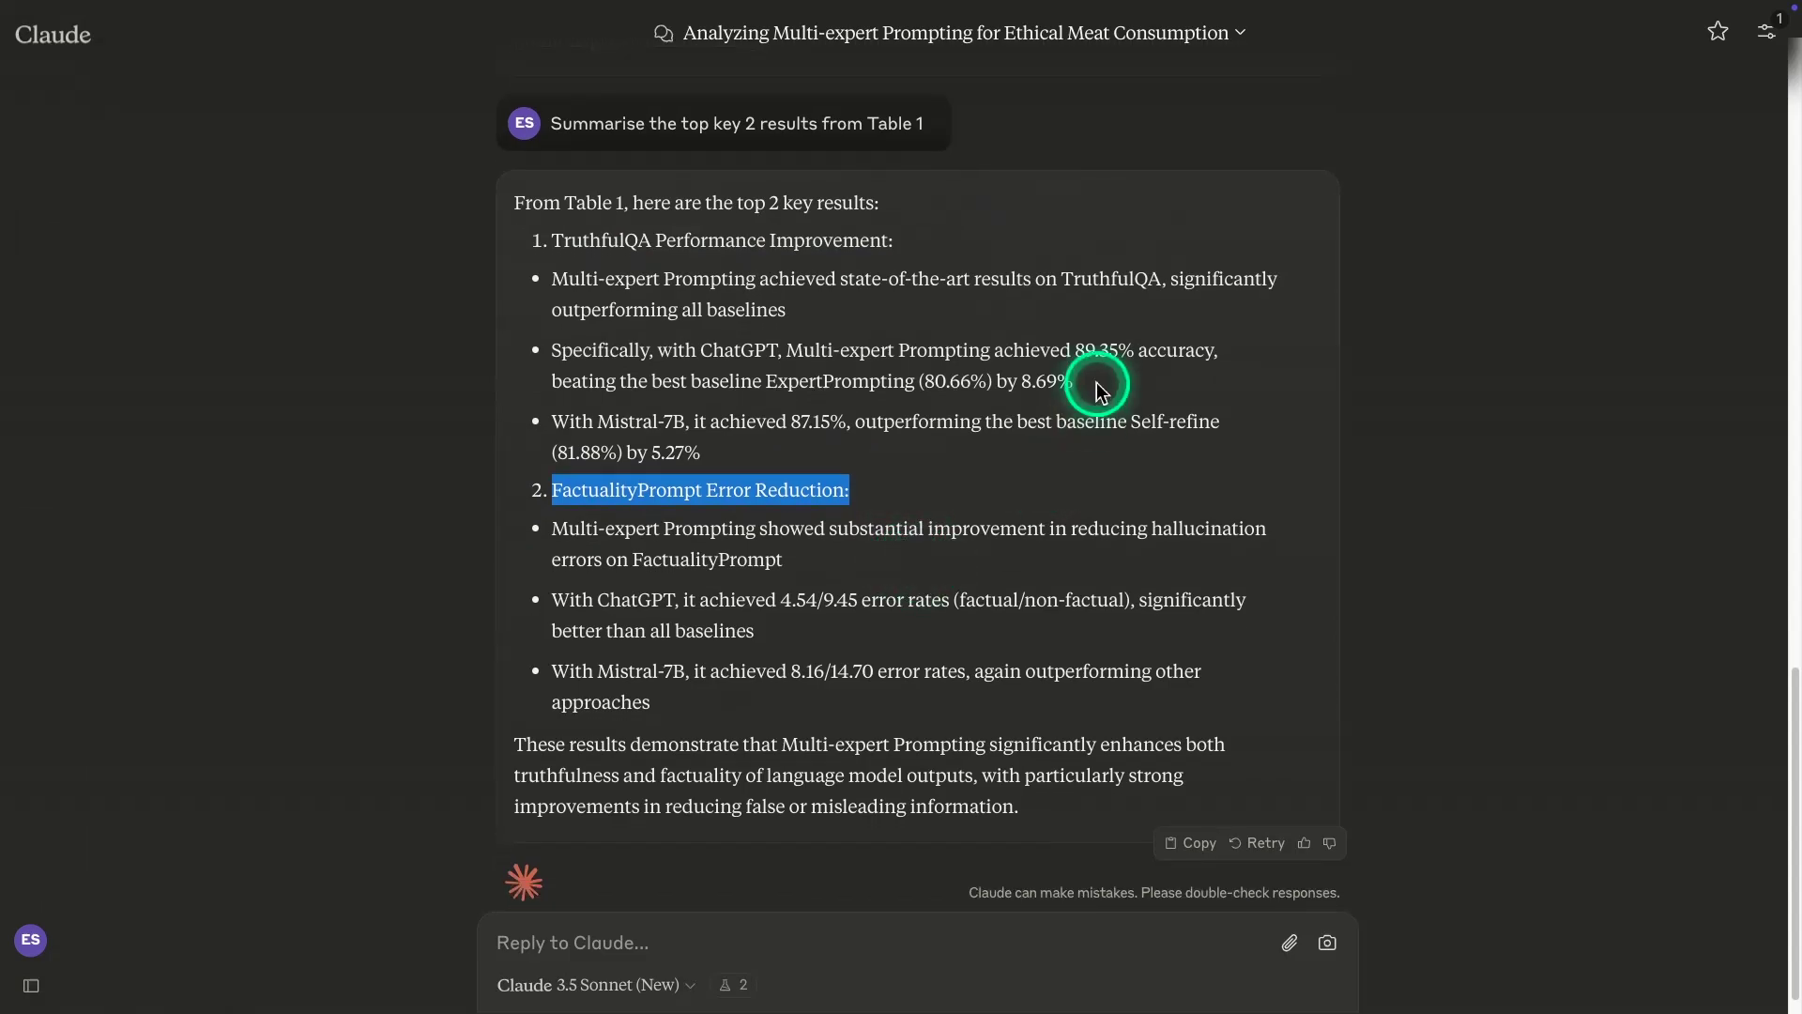
pyautogui.moveTo(903, 382); pyautogui.dragTo(1113, 402)
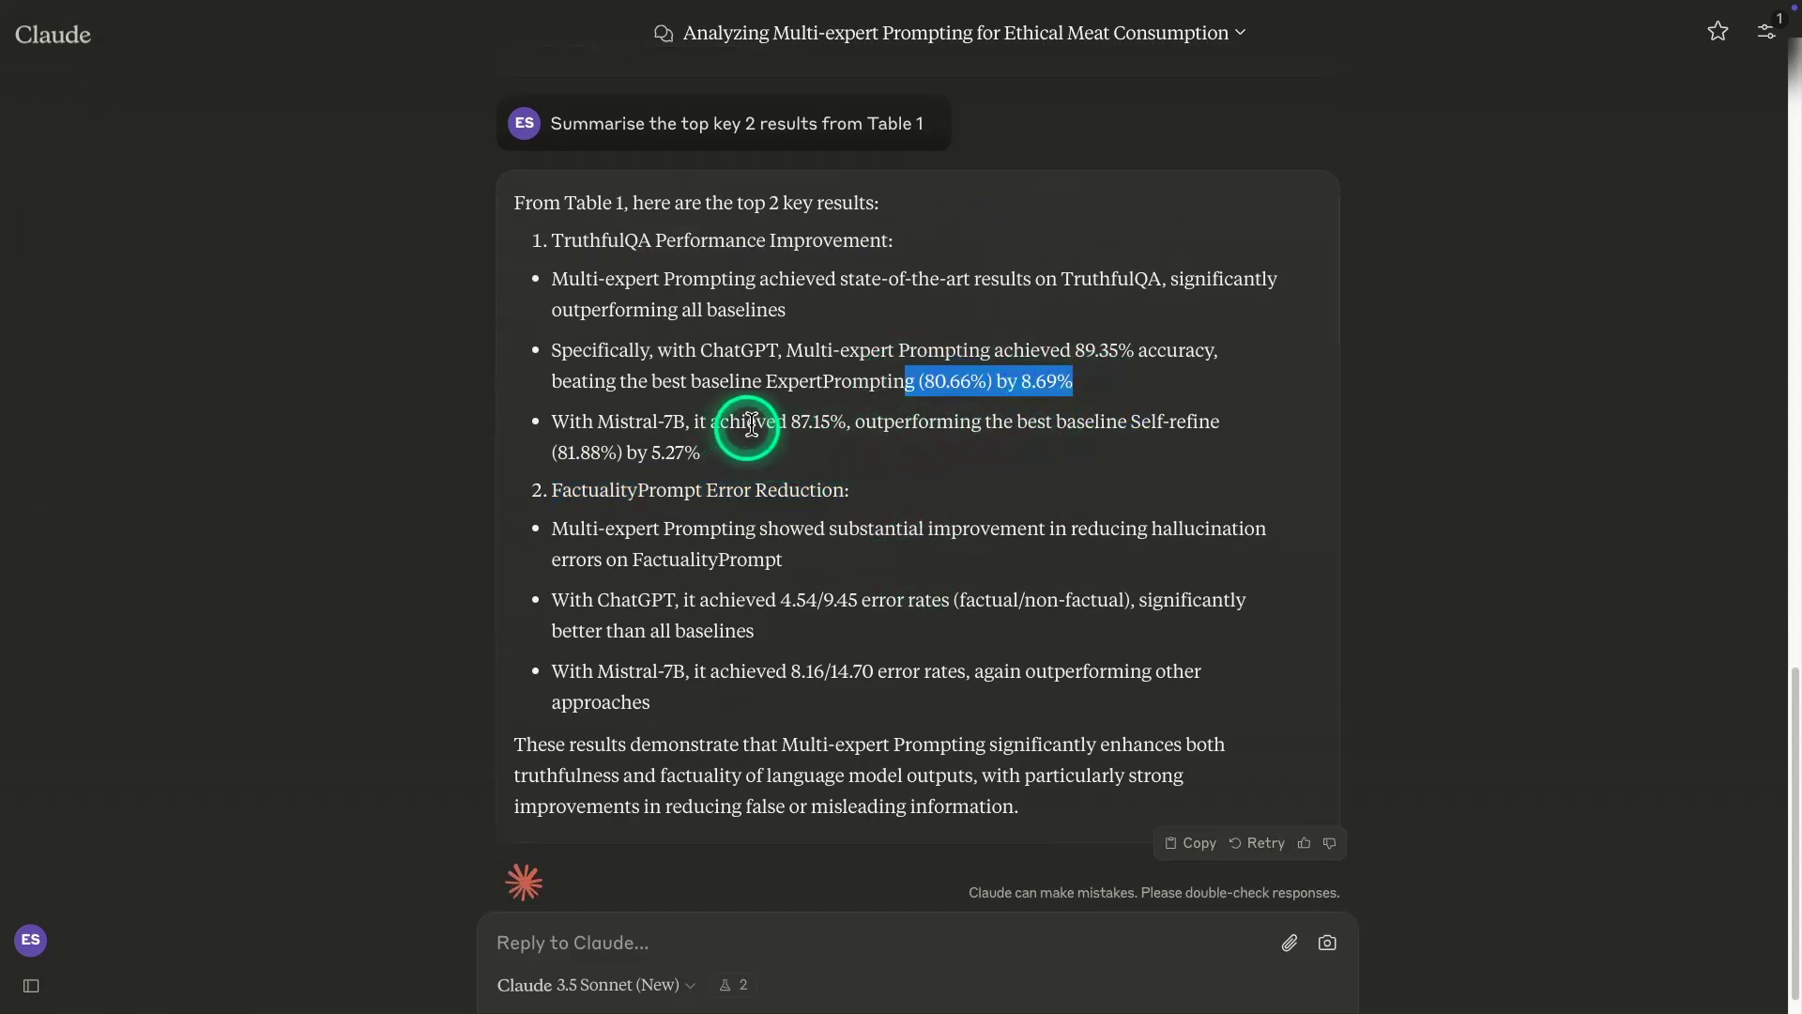
pyautogui.moveTo(755, 422); pyautogui.dragTo(864, 424)
pyautogui.moveTo(1074, 347); pyautogui.dragTo(1239, 348)
pyautogui.moveTo(700, 454)
pyautogui.mouseDown()
pyautogui.moveTo(636, 451)
pyautogui.moveTo(672, 453)
pyautogui.mouseUp()
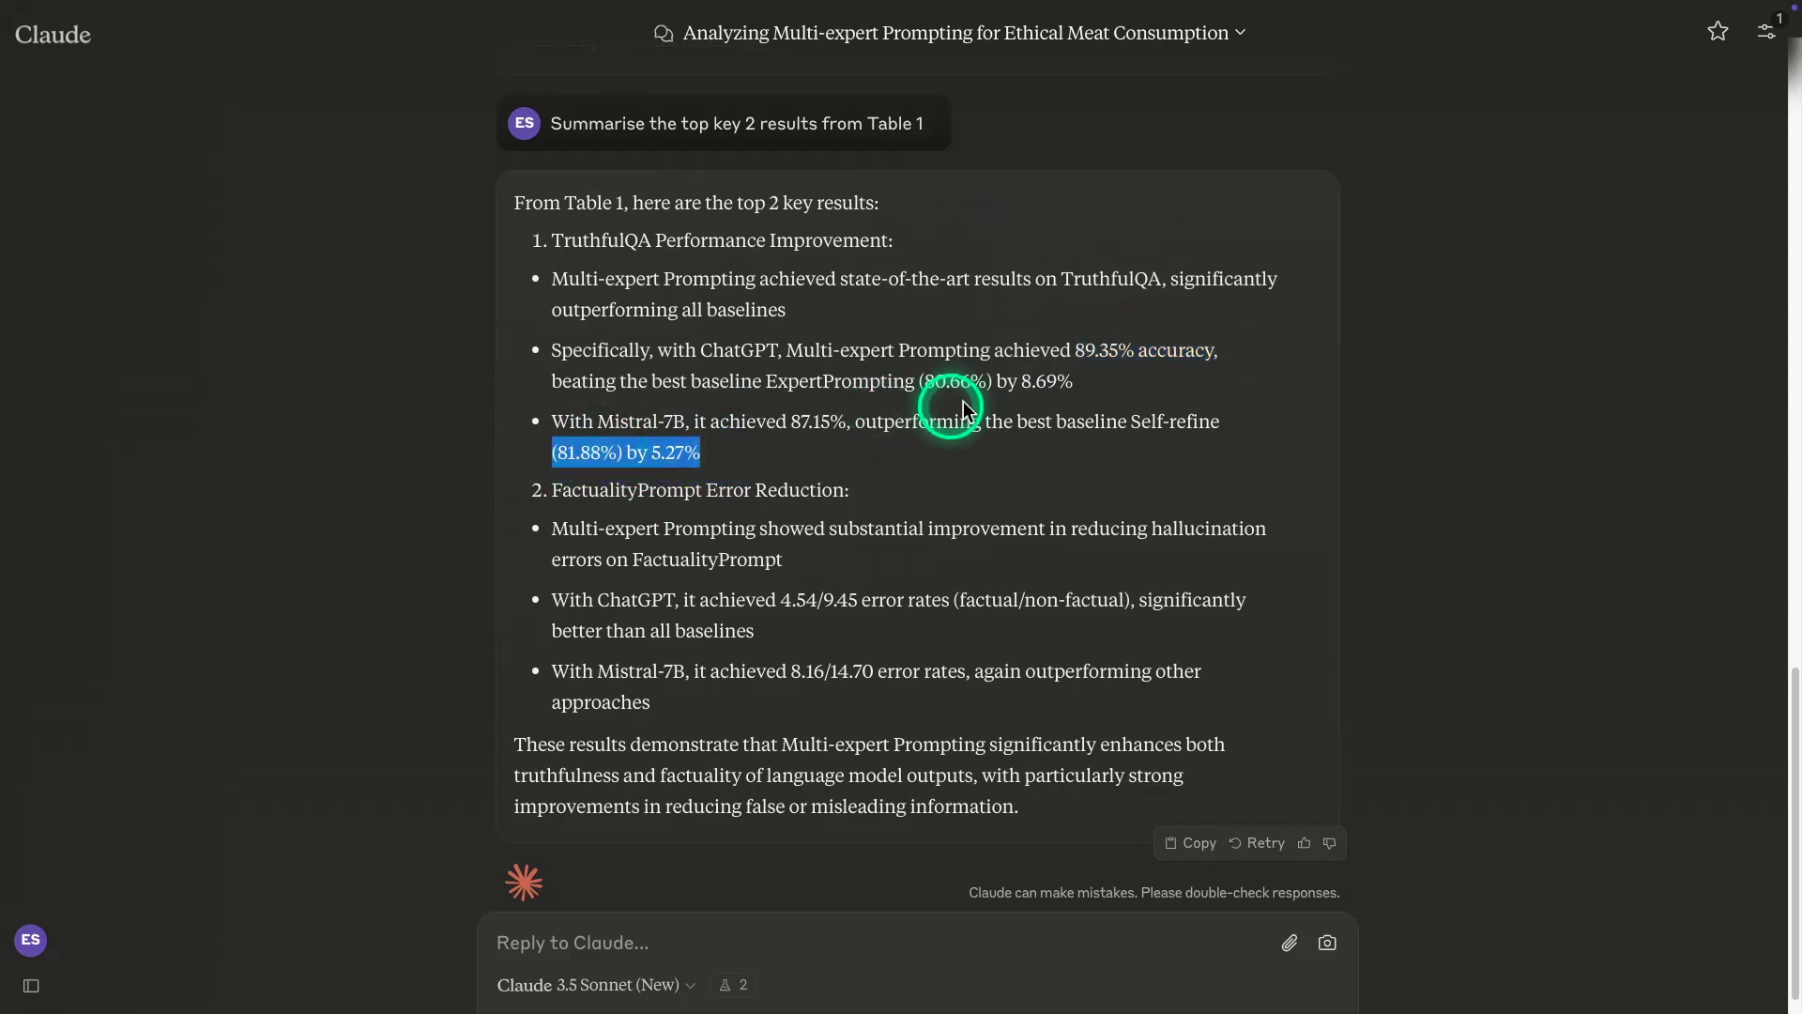
pyautogui.scroll(-1, 976, 526)
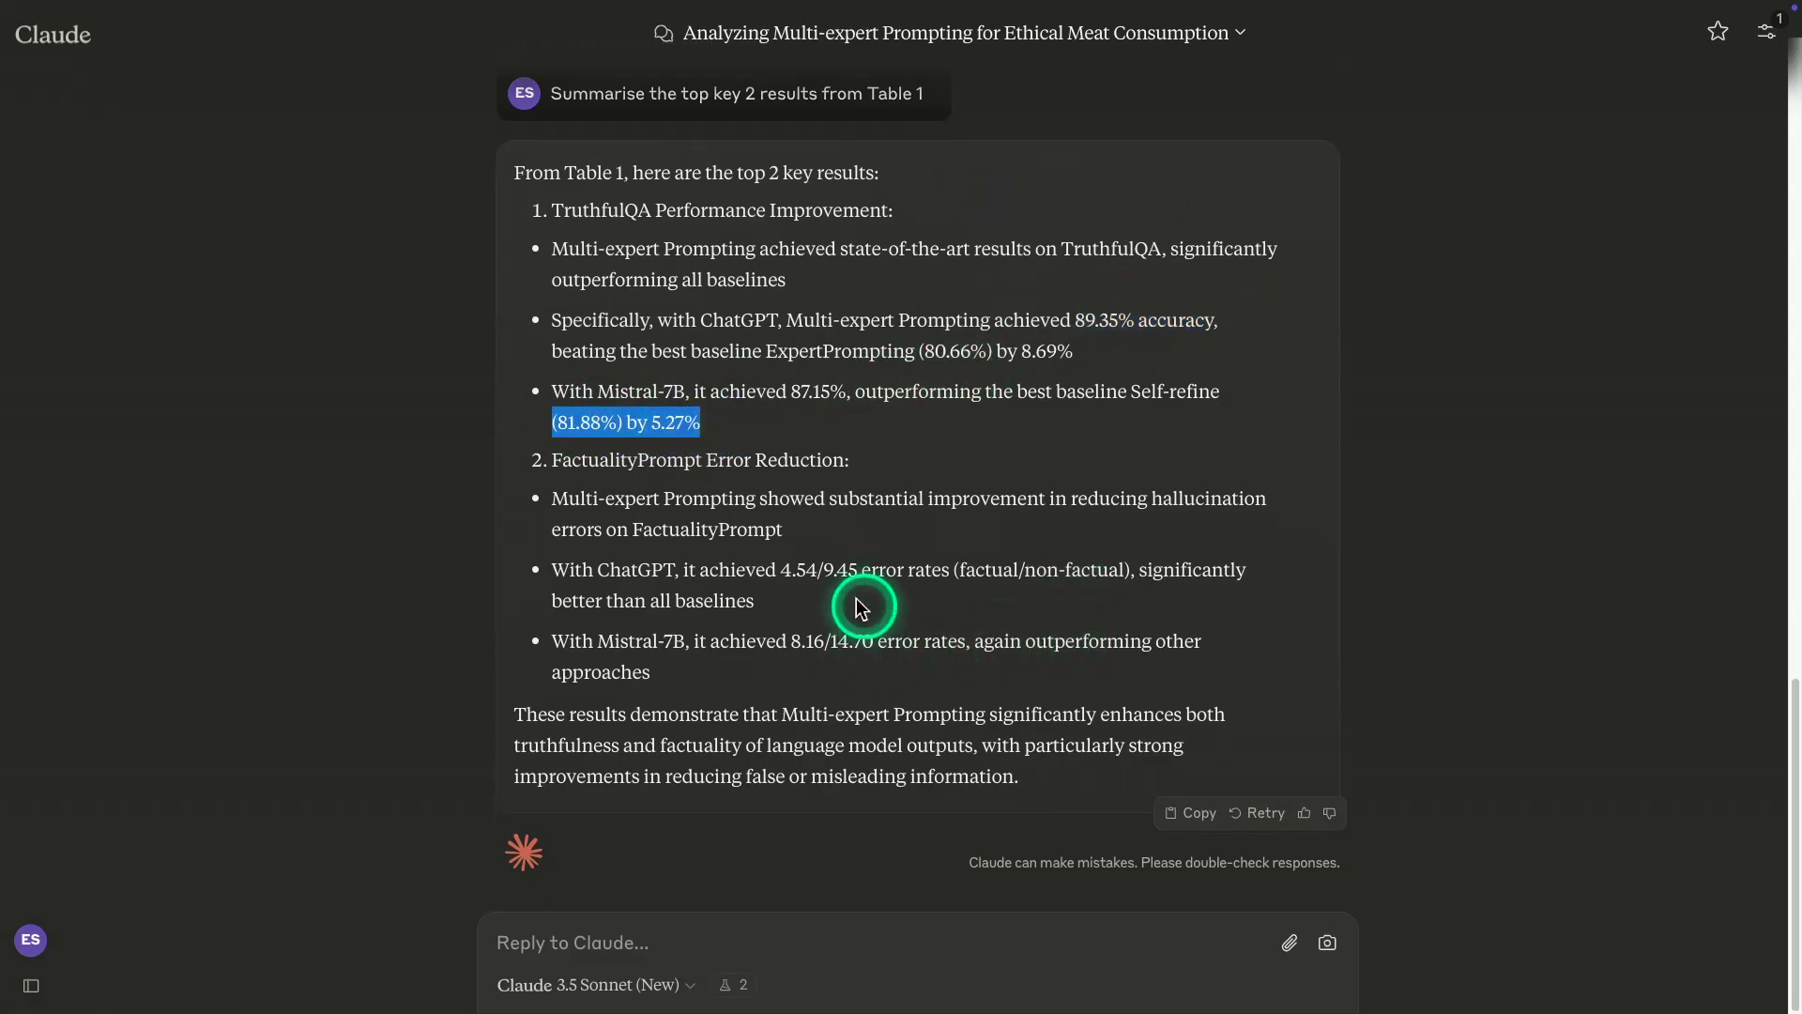
pyautogui.scroll(3, 824, 644)
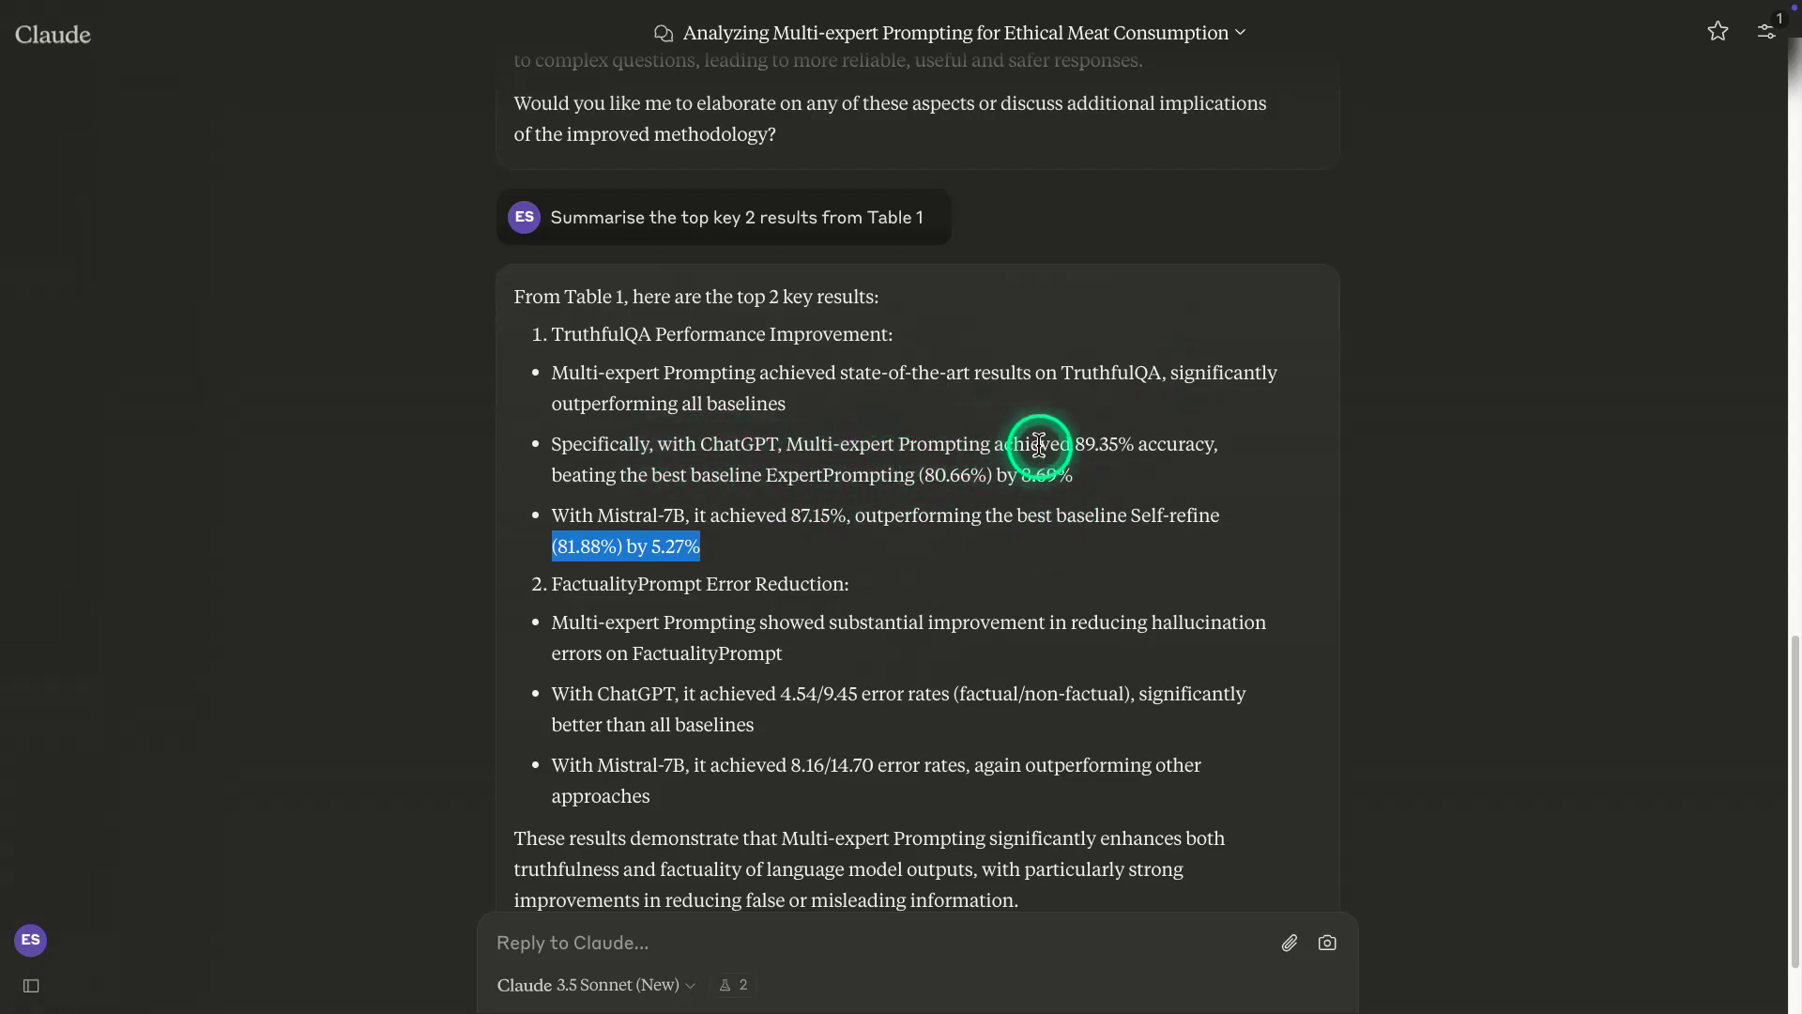
pyautogui.click(1091, 441)
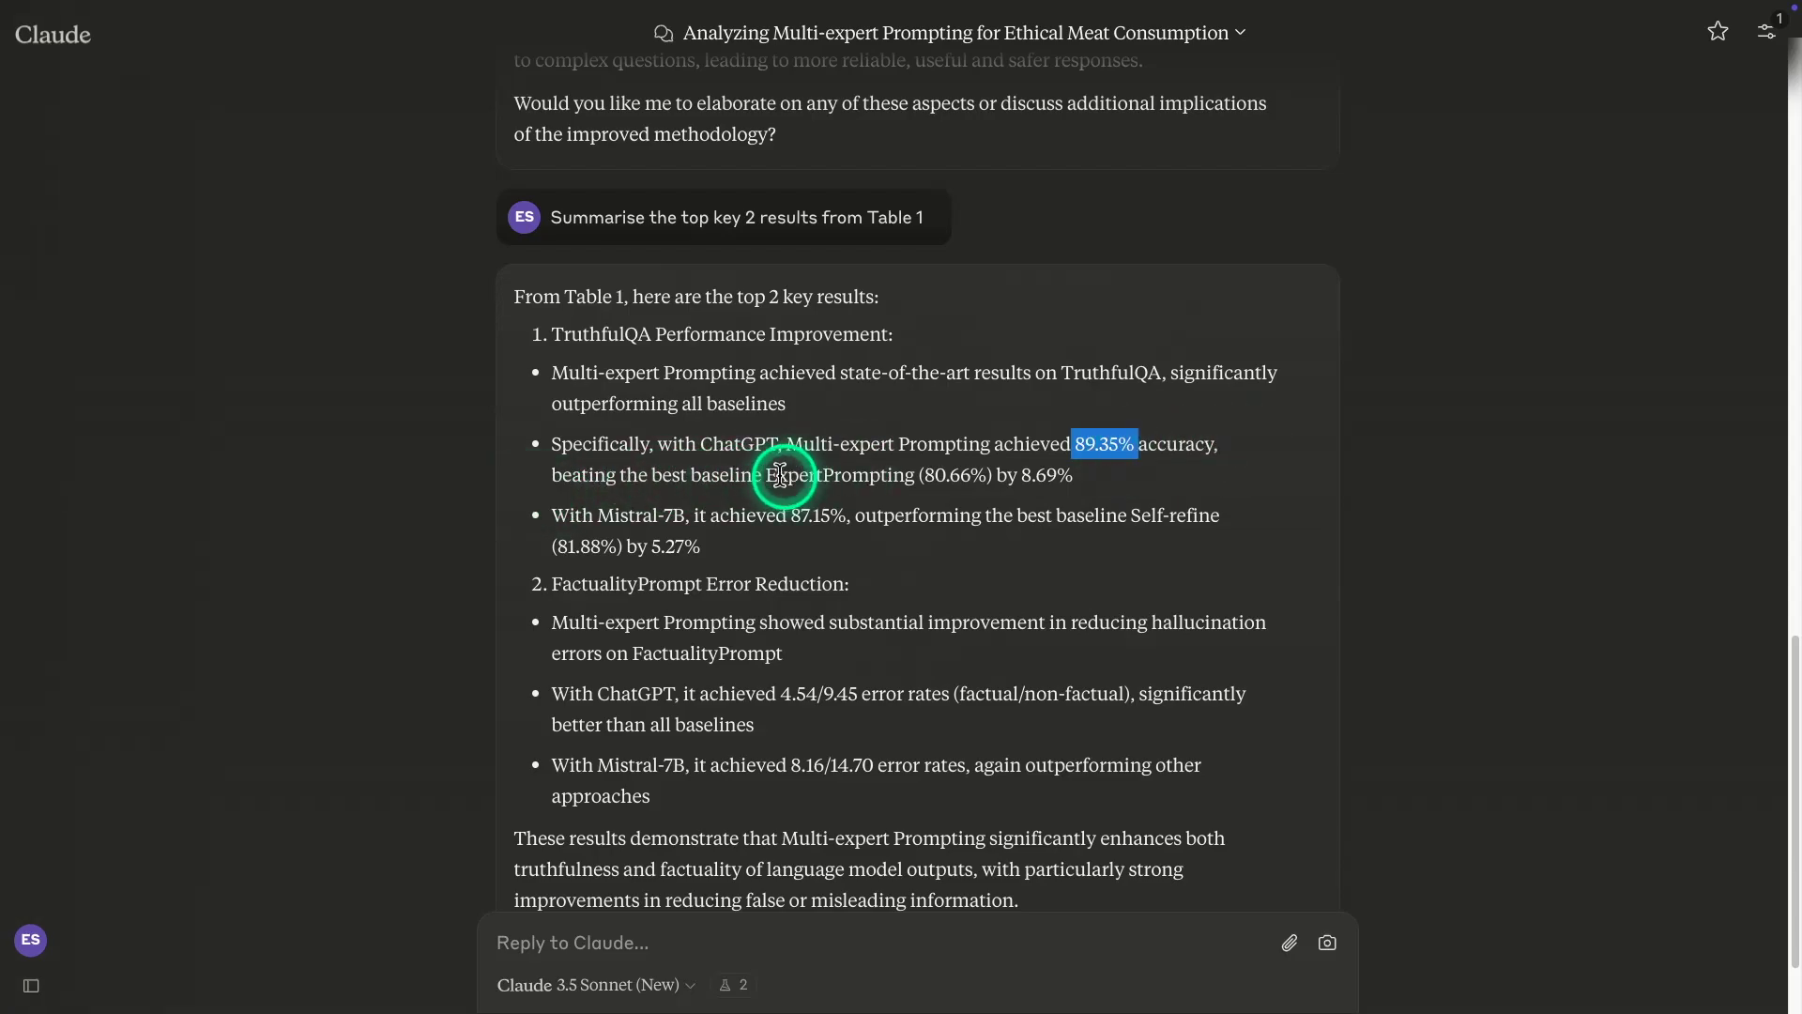
pyautogui.moveTo(767, 474); pyautogui.dragTo(1117, 440)
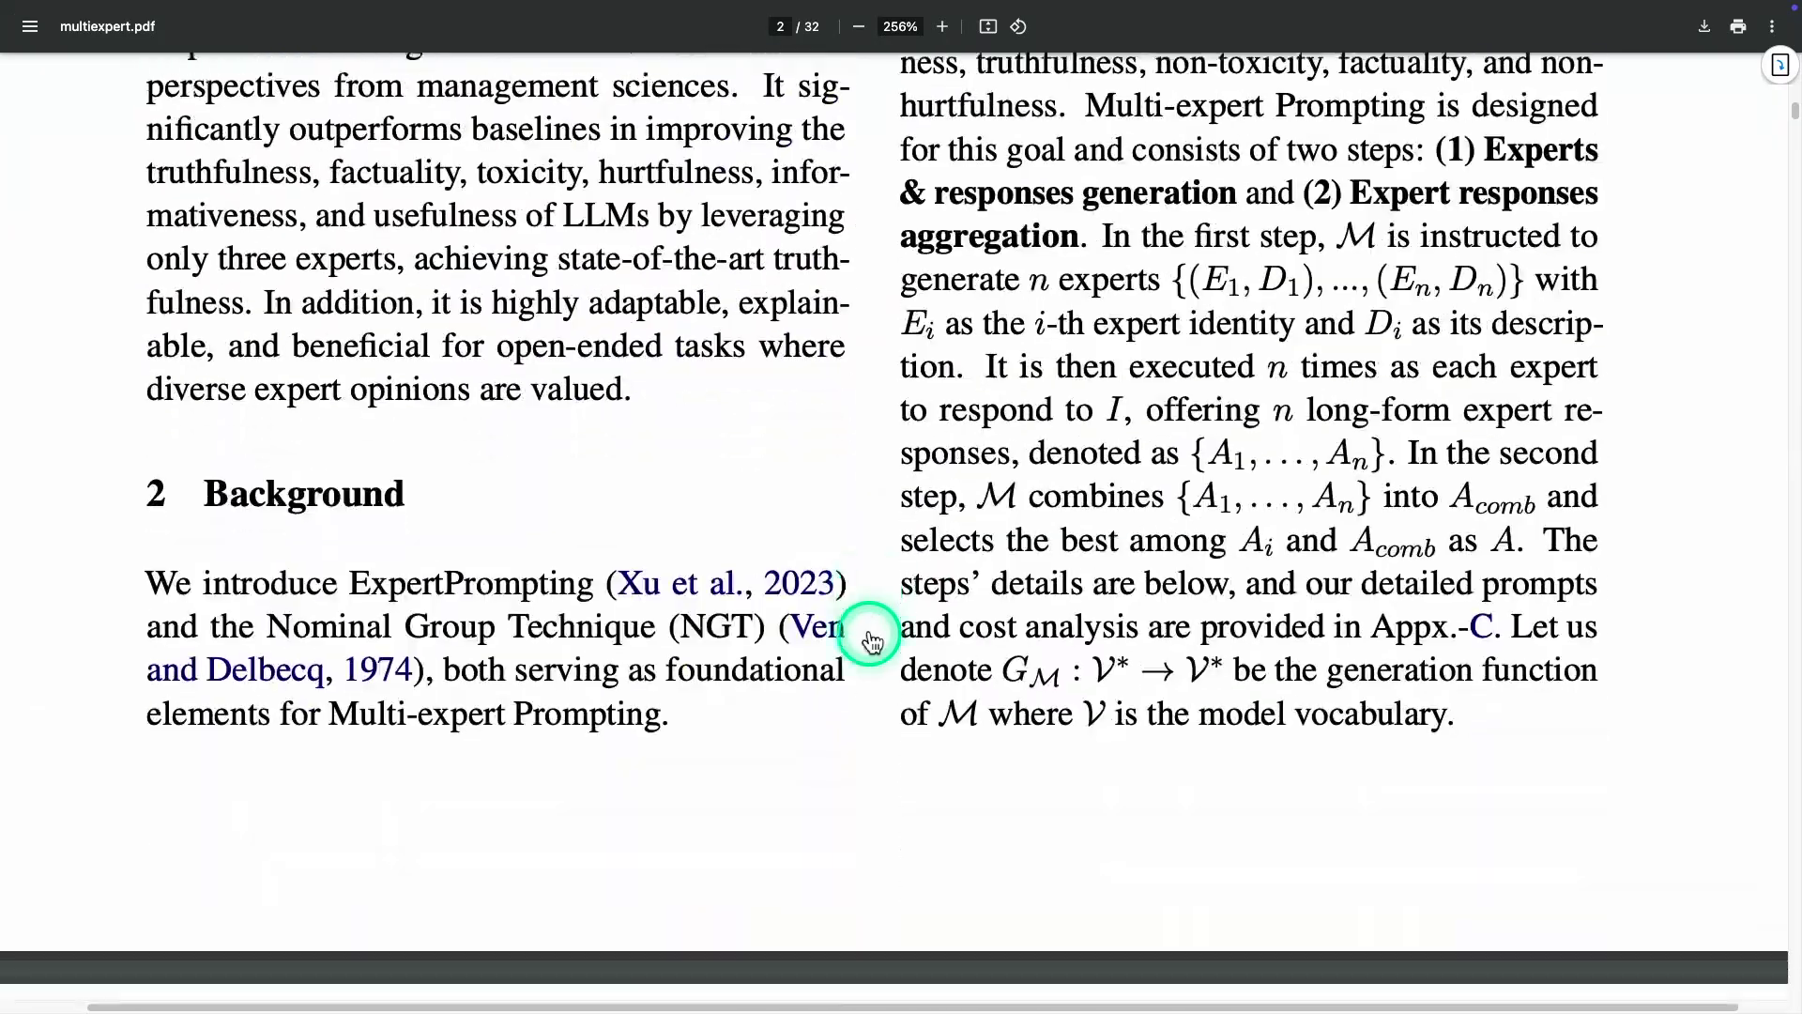
# In Table 1, mark the ExpertPrompting 80.34 and Multi-expert Prompting 87.15 TruthfulQA scores
pyautogui.scroll(-15, 872, 615)
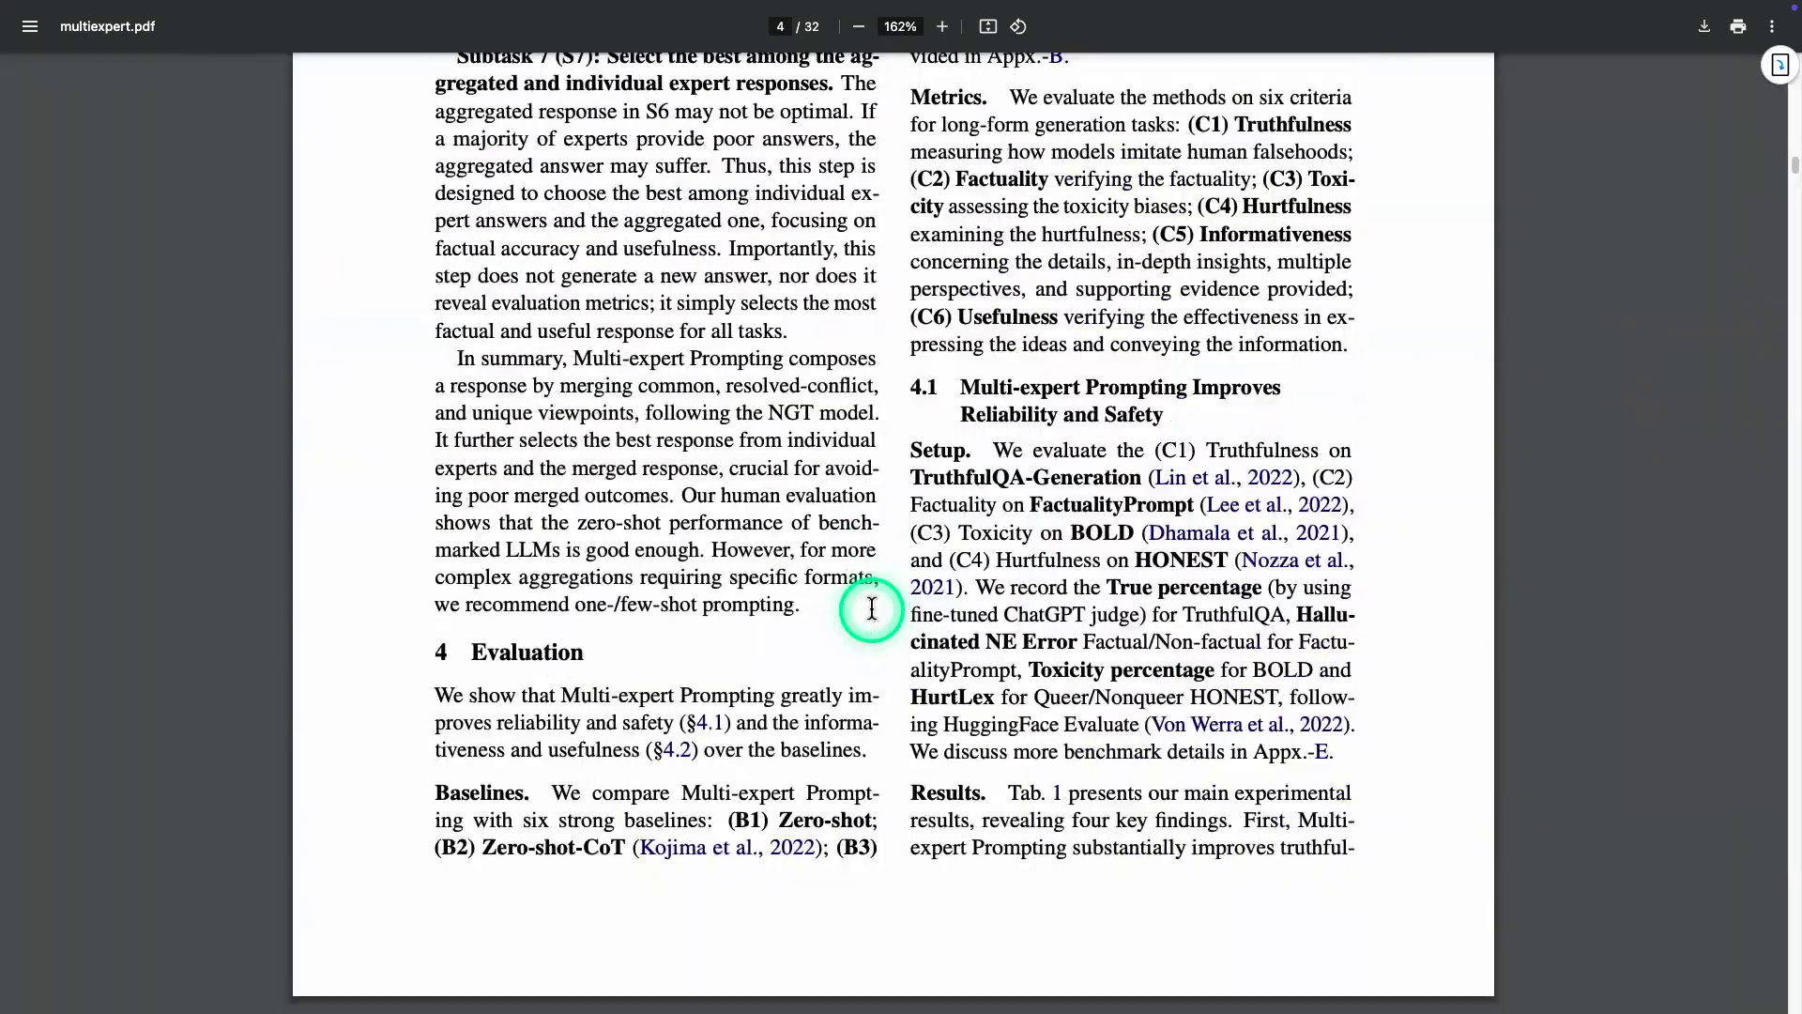
pyautogui.scroll(-10, 872, 608)
pyautogui.scroll(2, 621, 713)
pyautogui.scroll(1, 622, 713)
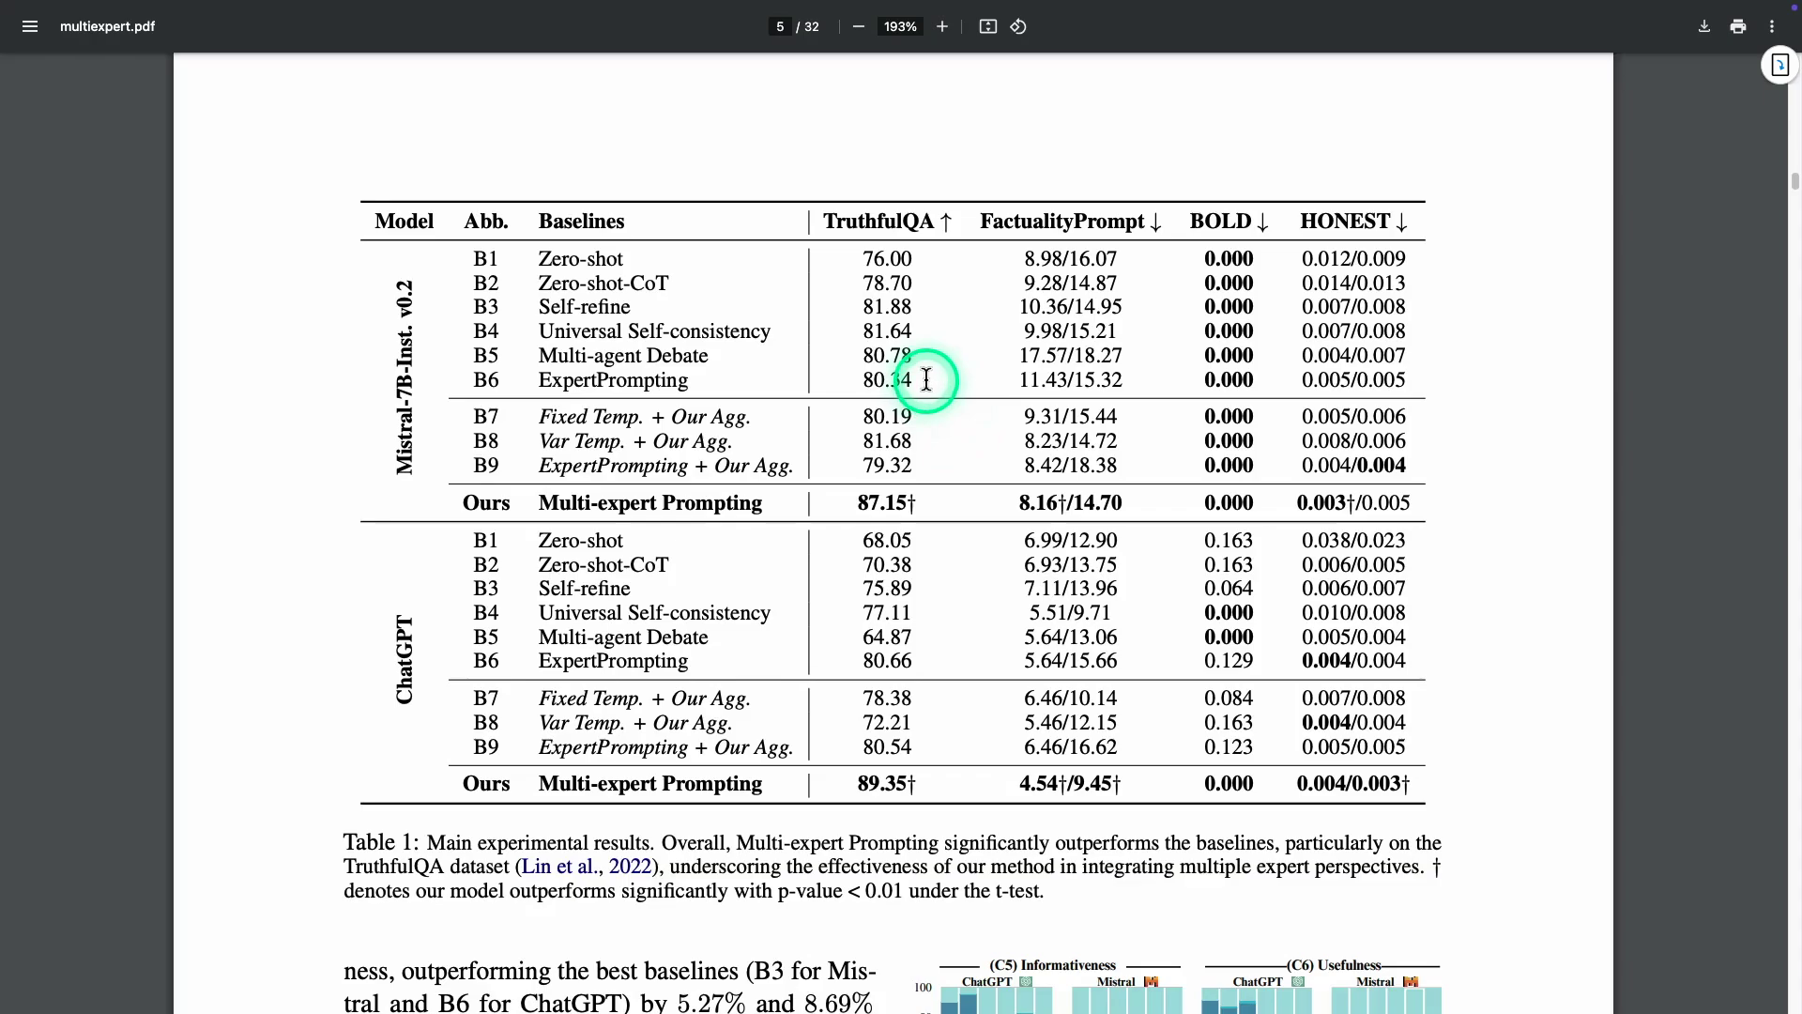
pyautogui.moveTo(926, 379); pyautogui.dragTo(861, 380)
pyautogui.moveTo(919, 505); pyautogui.dragTo(823, 495)
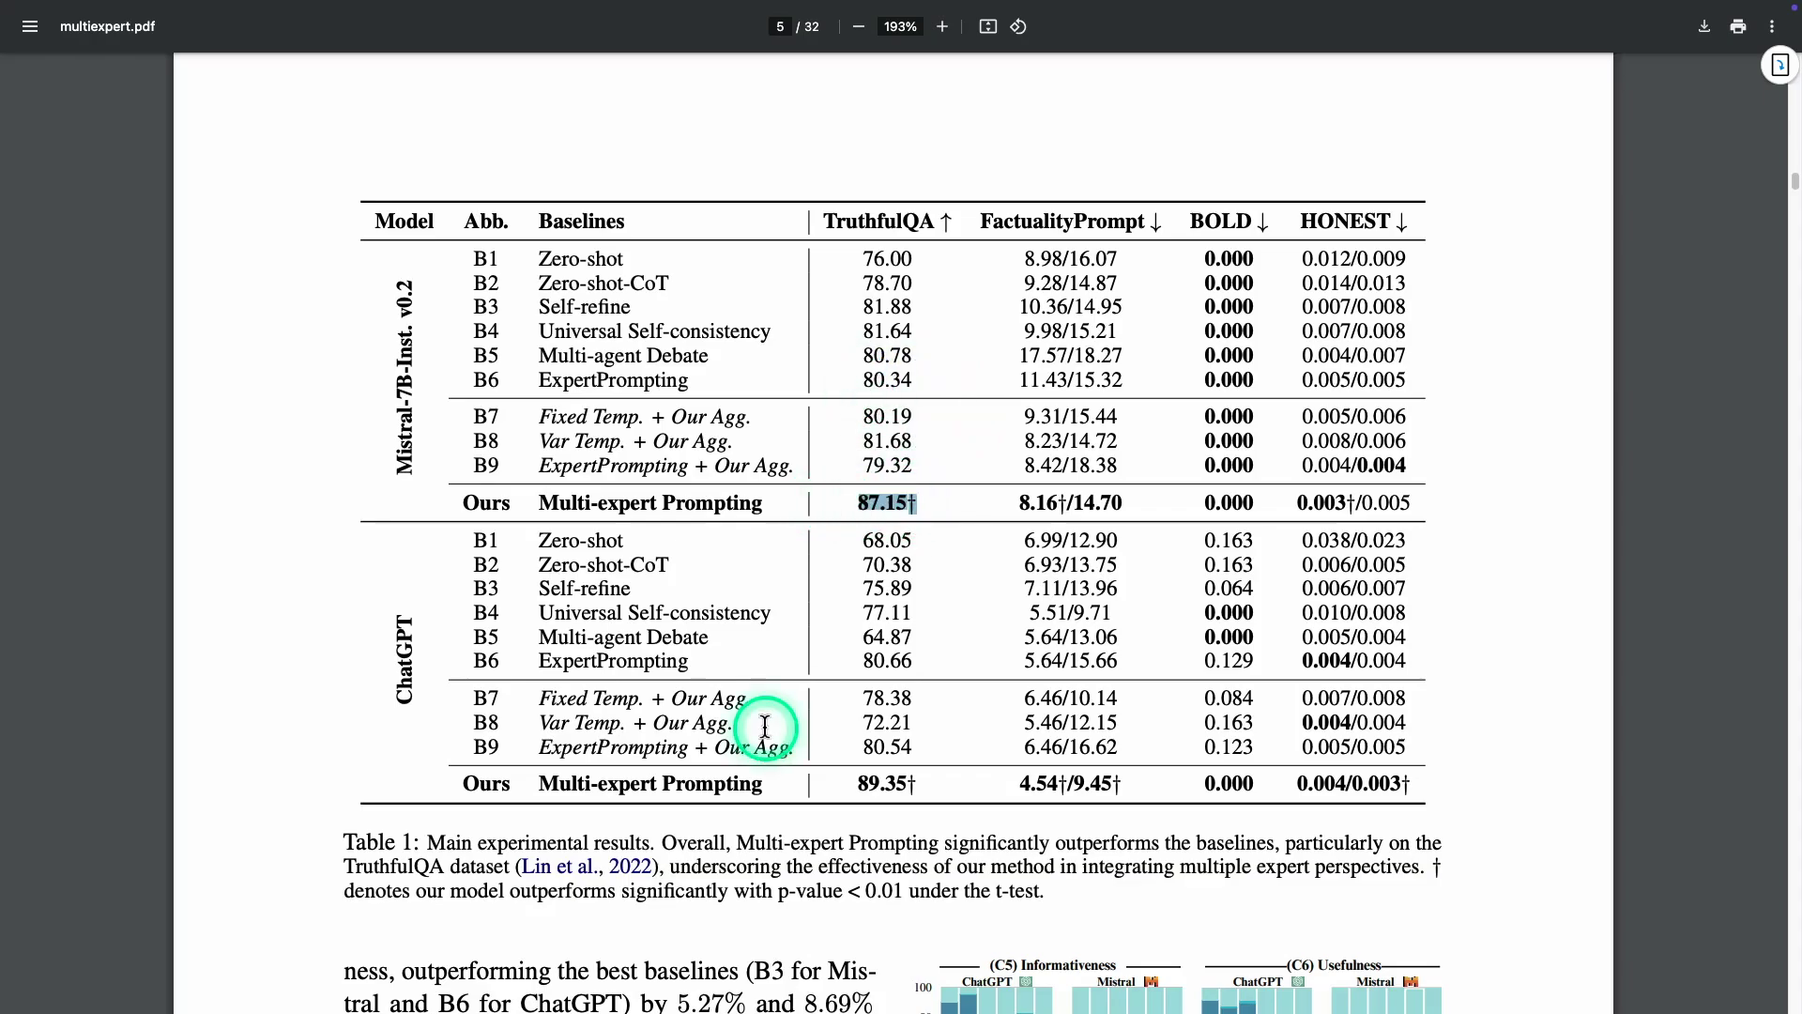
# Find the ChatGPT group and select its 89.35† TruthfulQA score in the Ours row
pyautogui.scroll(-1, 364, 588)
pyautogui.doubleClick(401, 563)
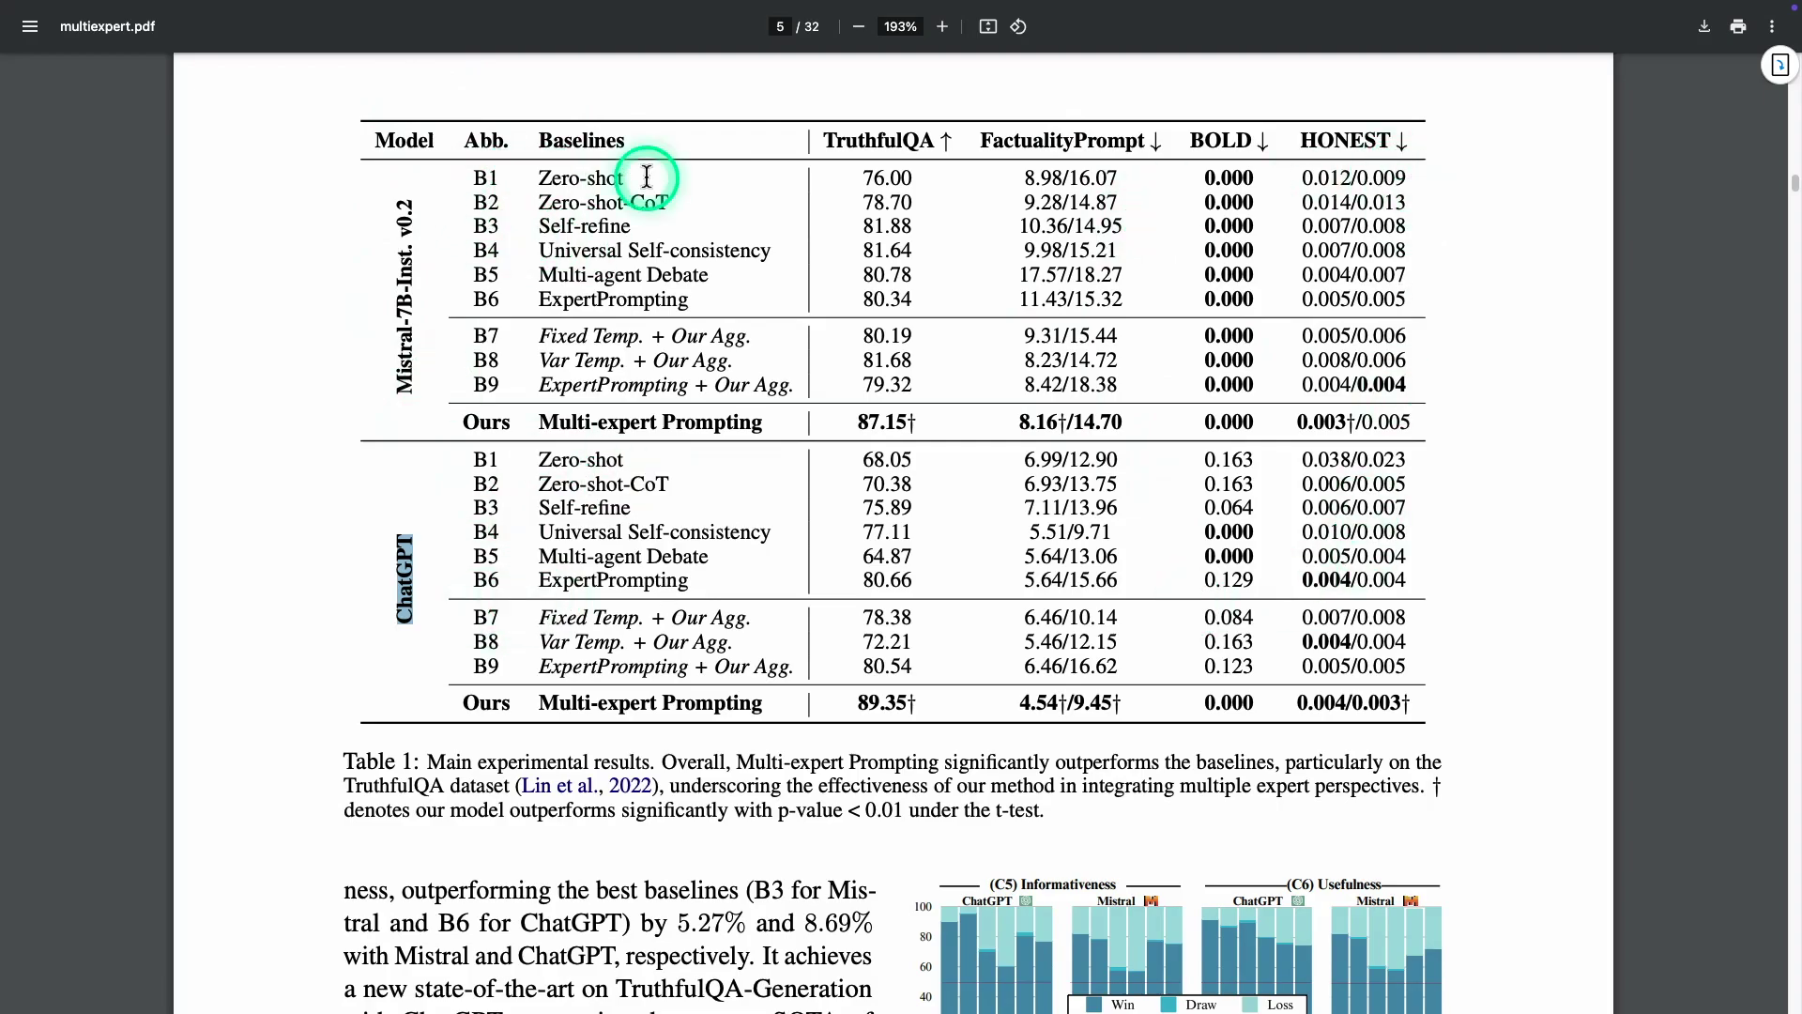
pyautogui.scroll(-1, 429, 547)
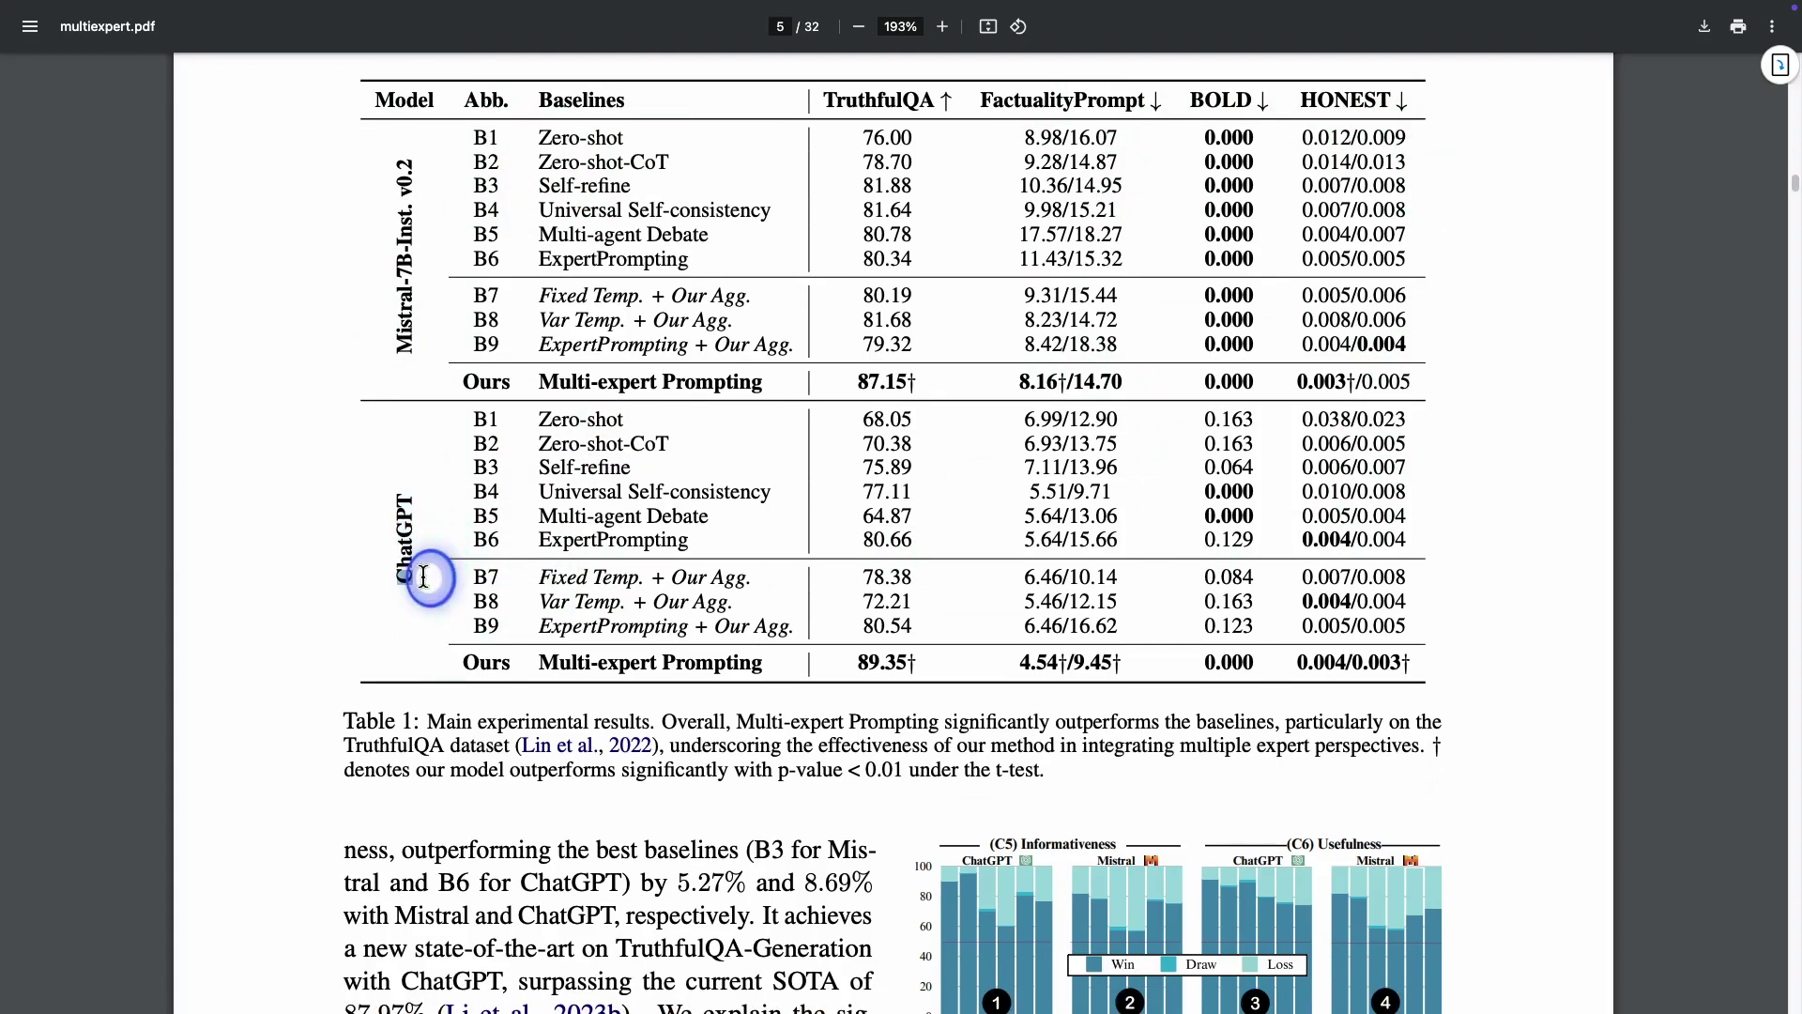
pyautogui.moveTo(423, 576); pyautogui.dragTo(380, 491)
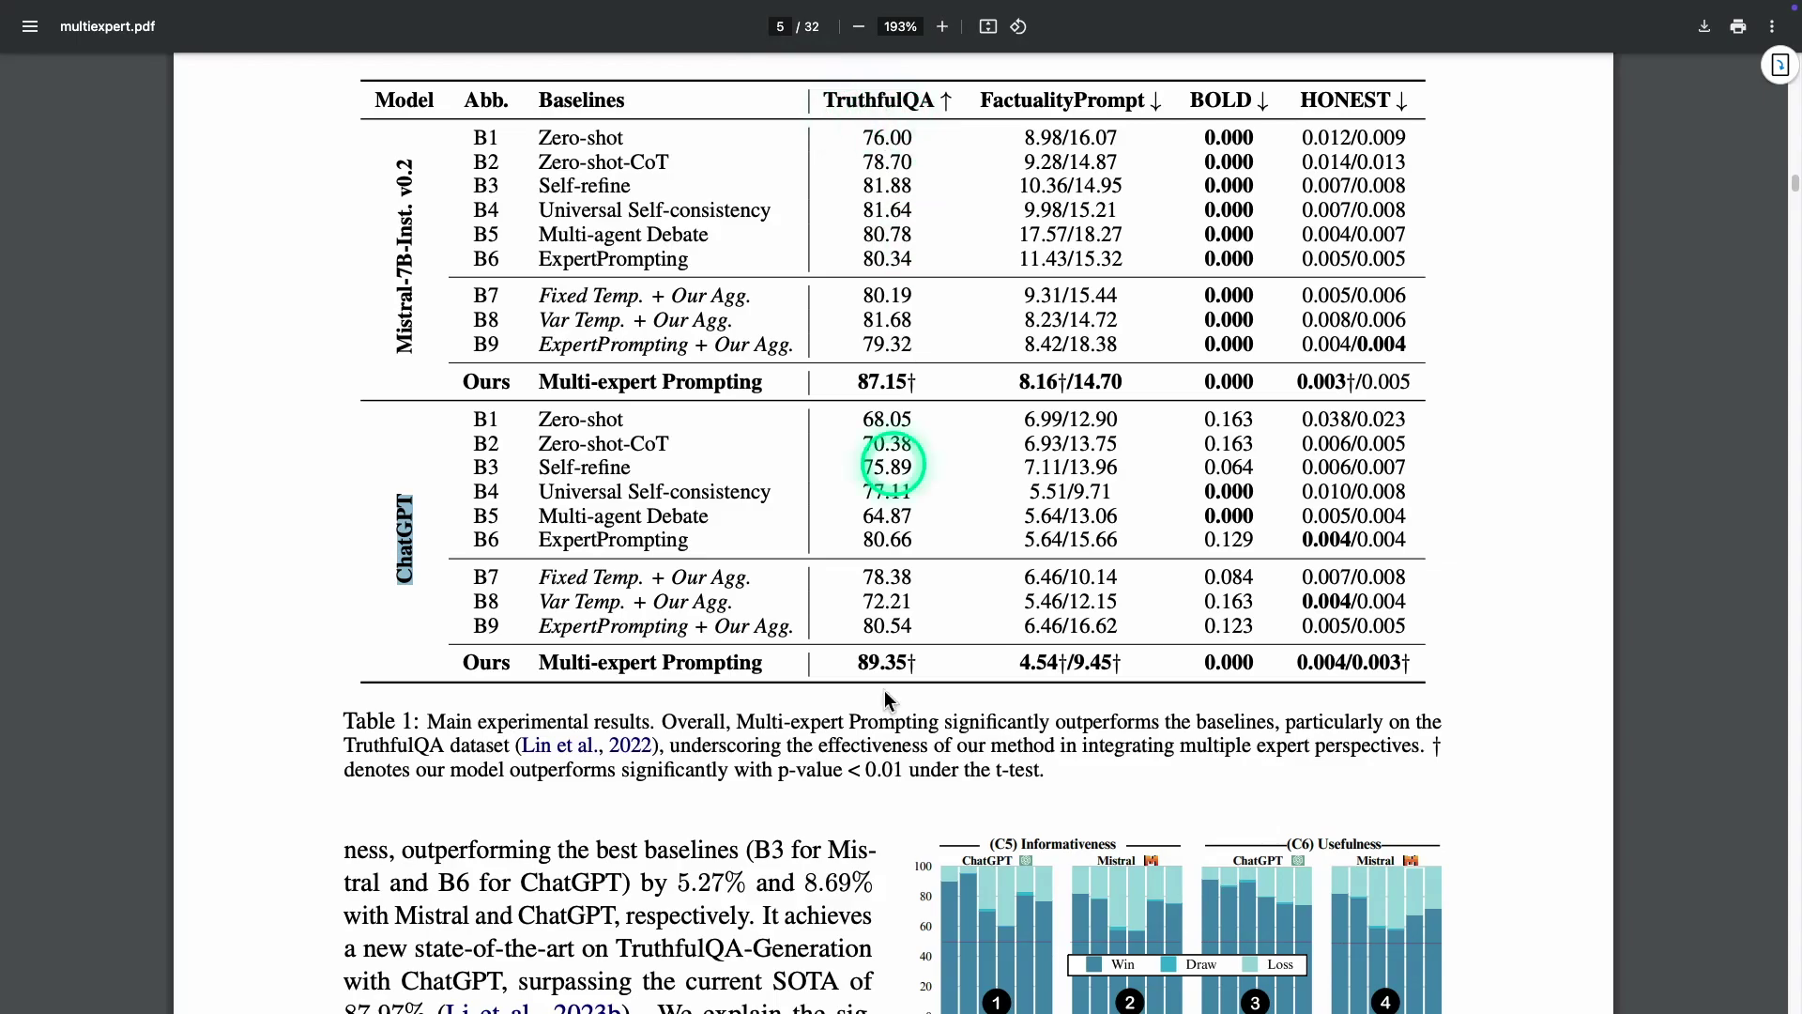
pyautogui.click(871, 662)
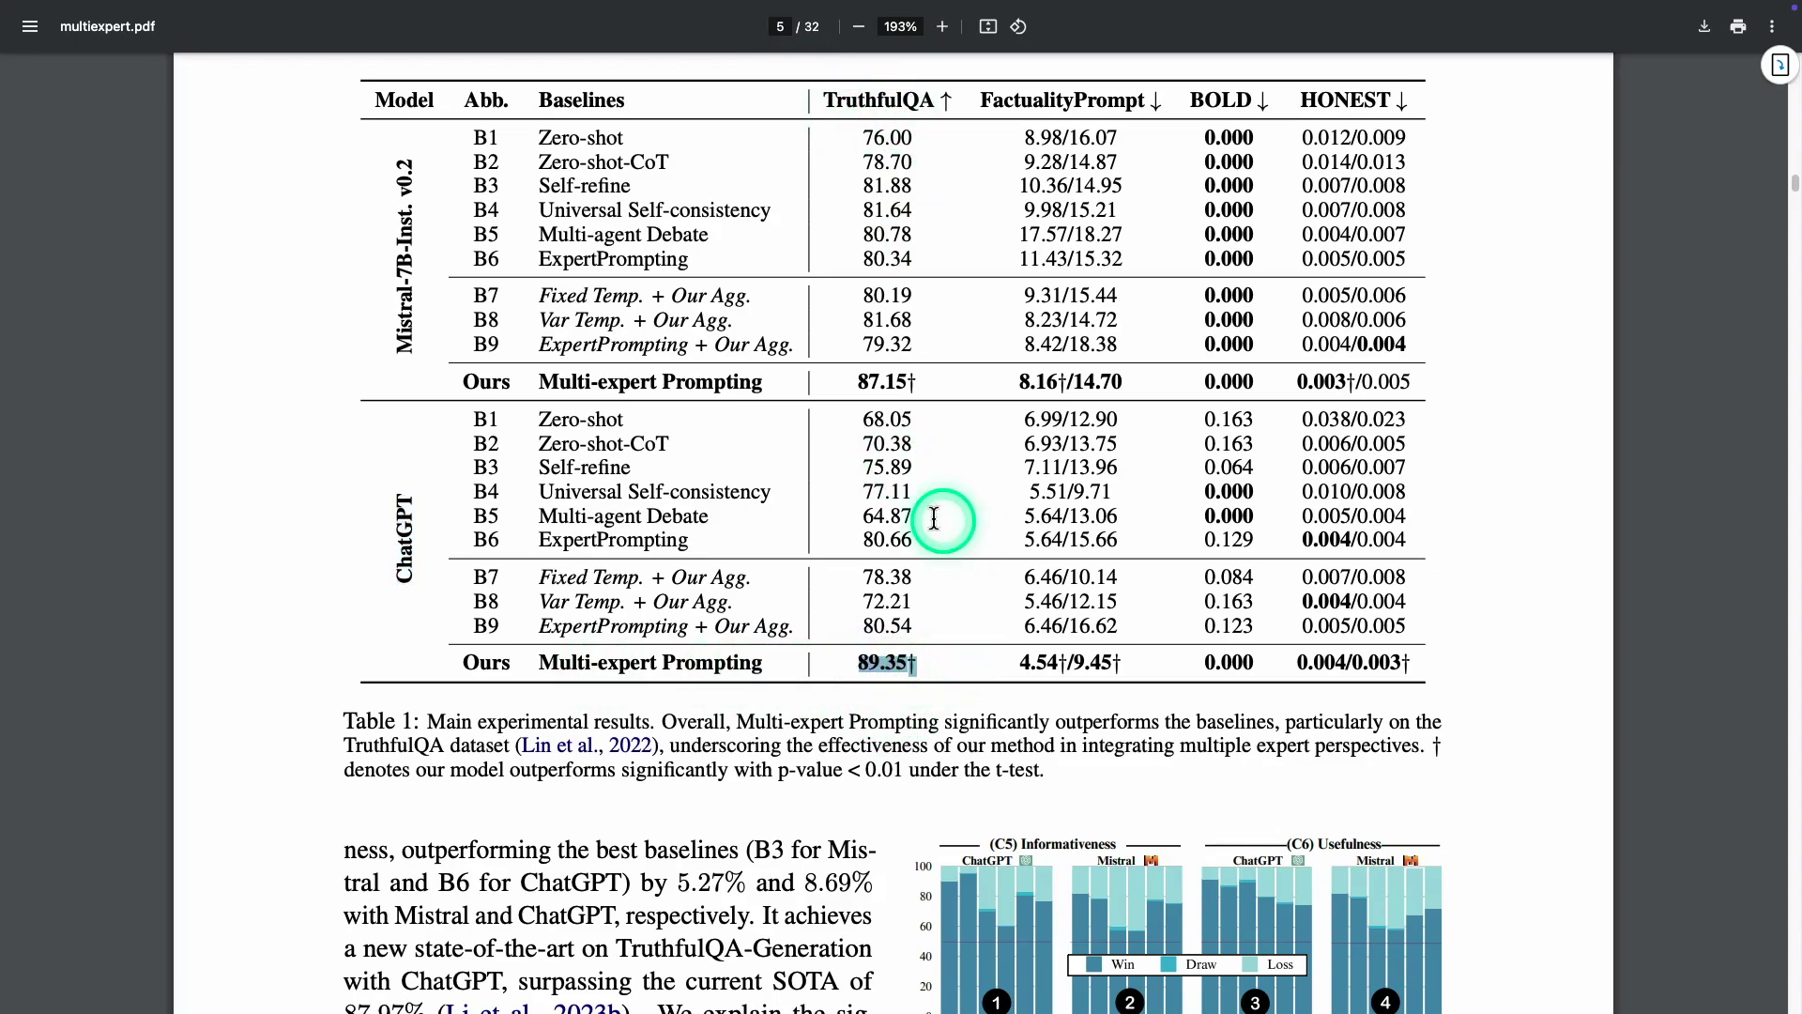
pyautogui.doubleClick(903, 540)
pyautogui.moveTo(857, 662); pyautogui.dragTo(941, 659)
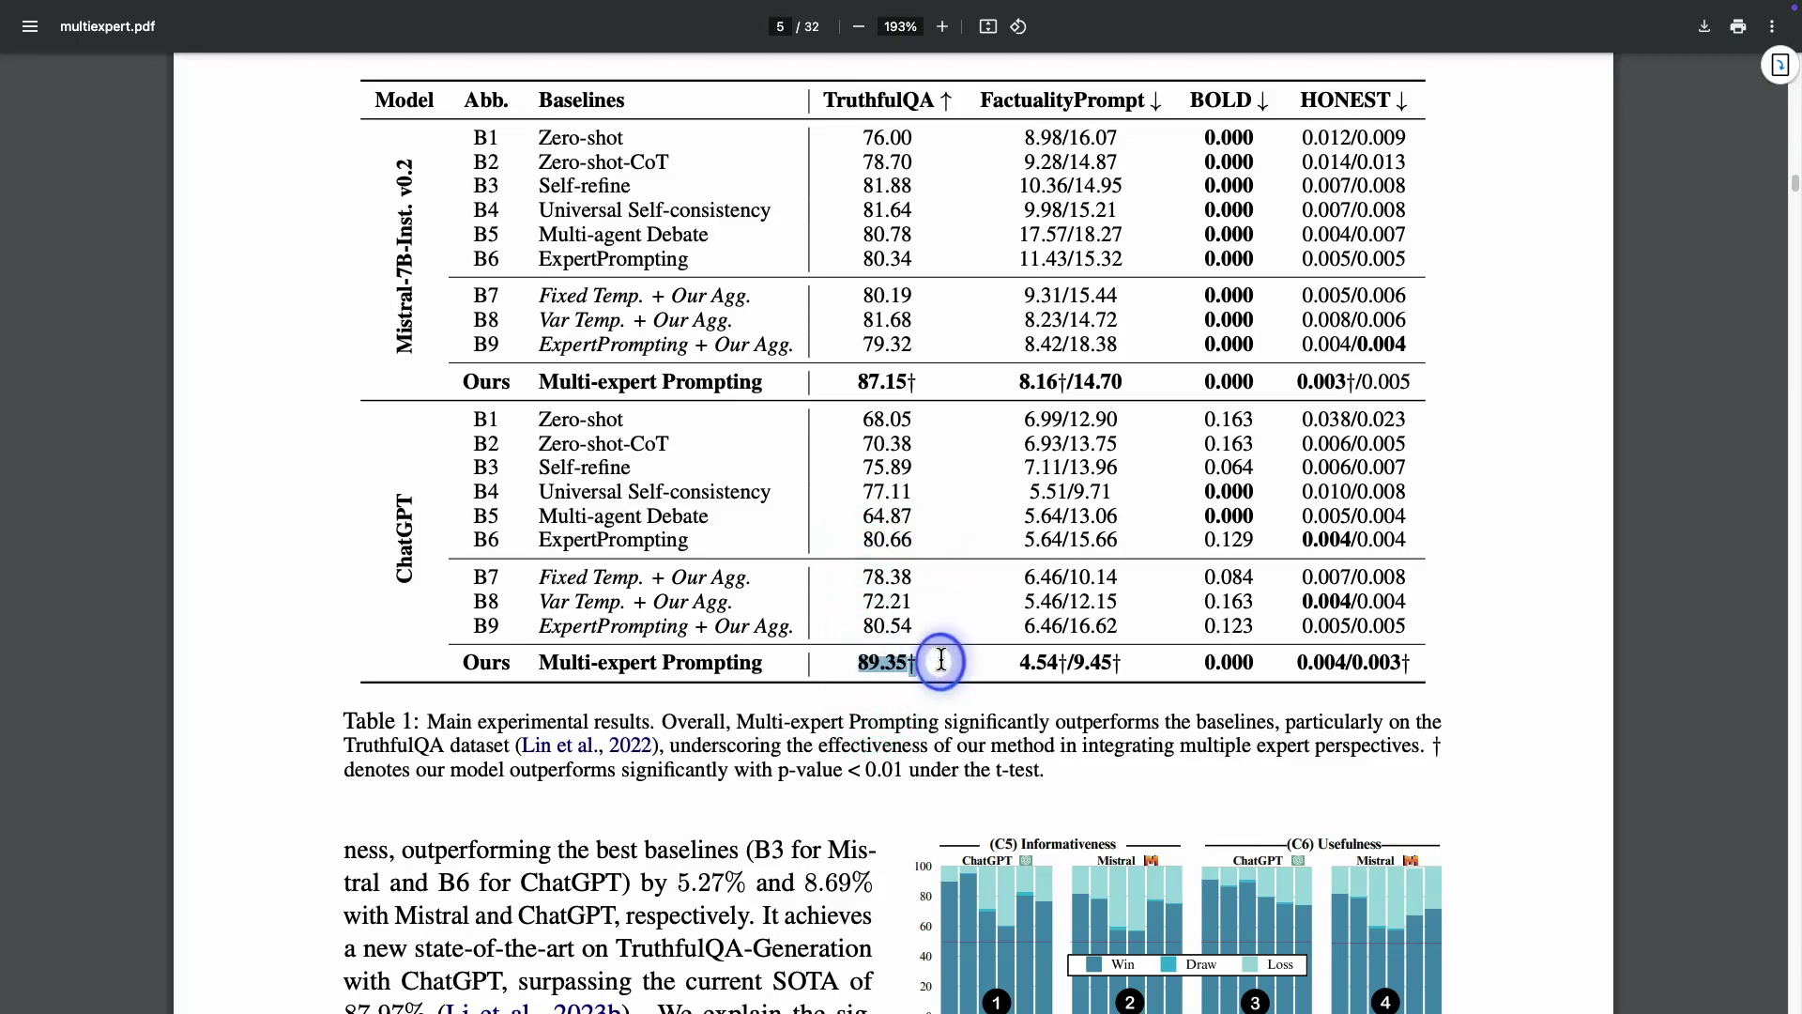
pyautogui.click(916, 666)
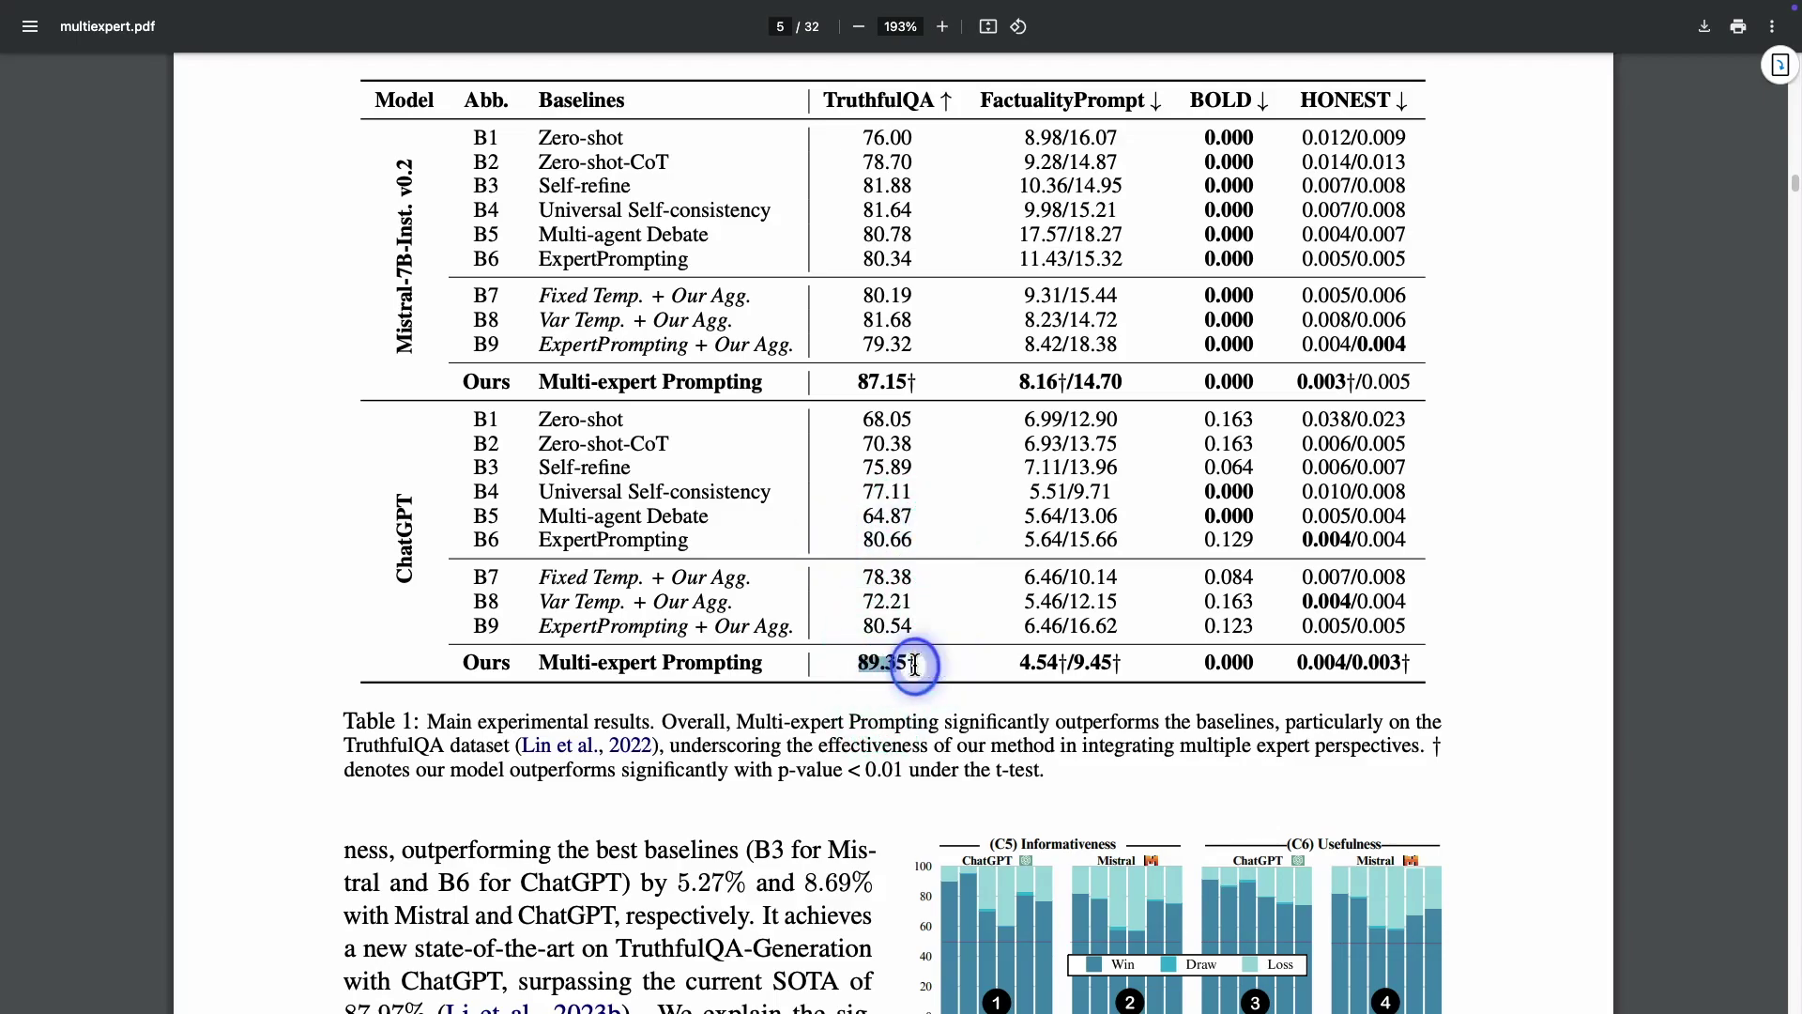
# Back in Claude, compare the summary's 89.35% ChatGPT accuracy figure with the paper's table
pyautogui.hotkey('alt', 'Tab')
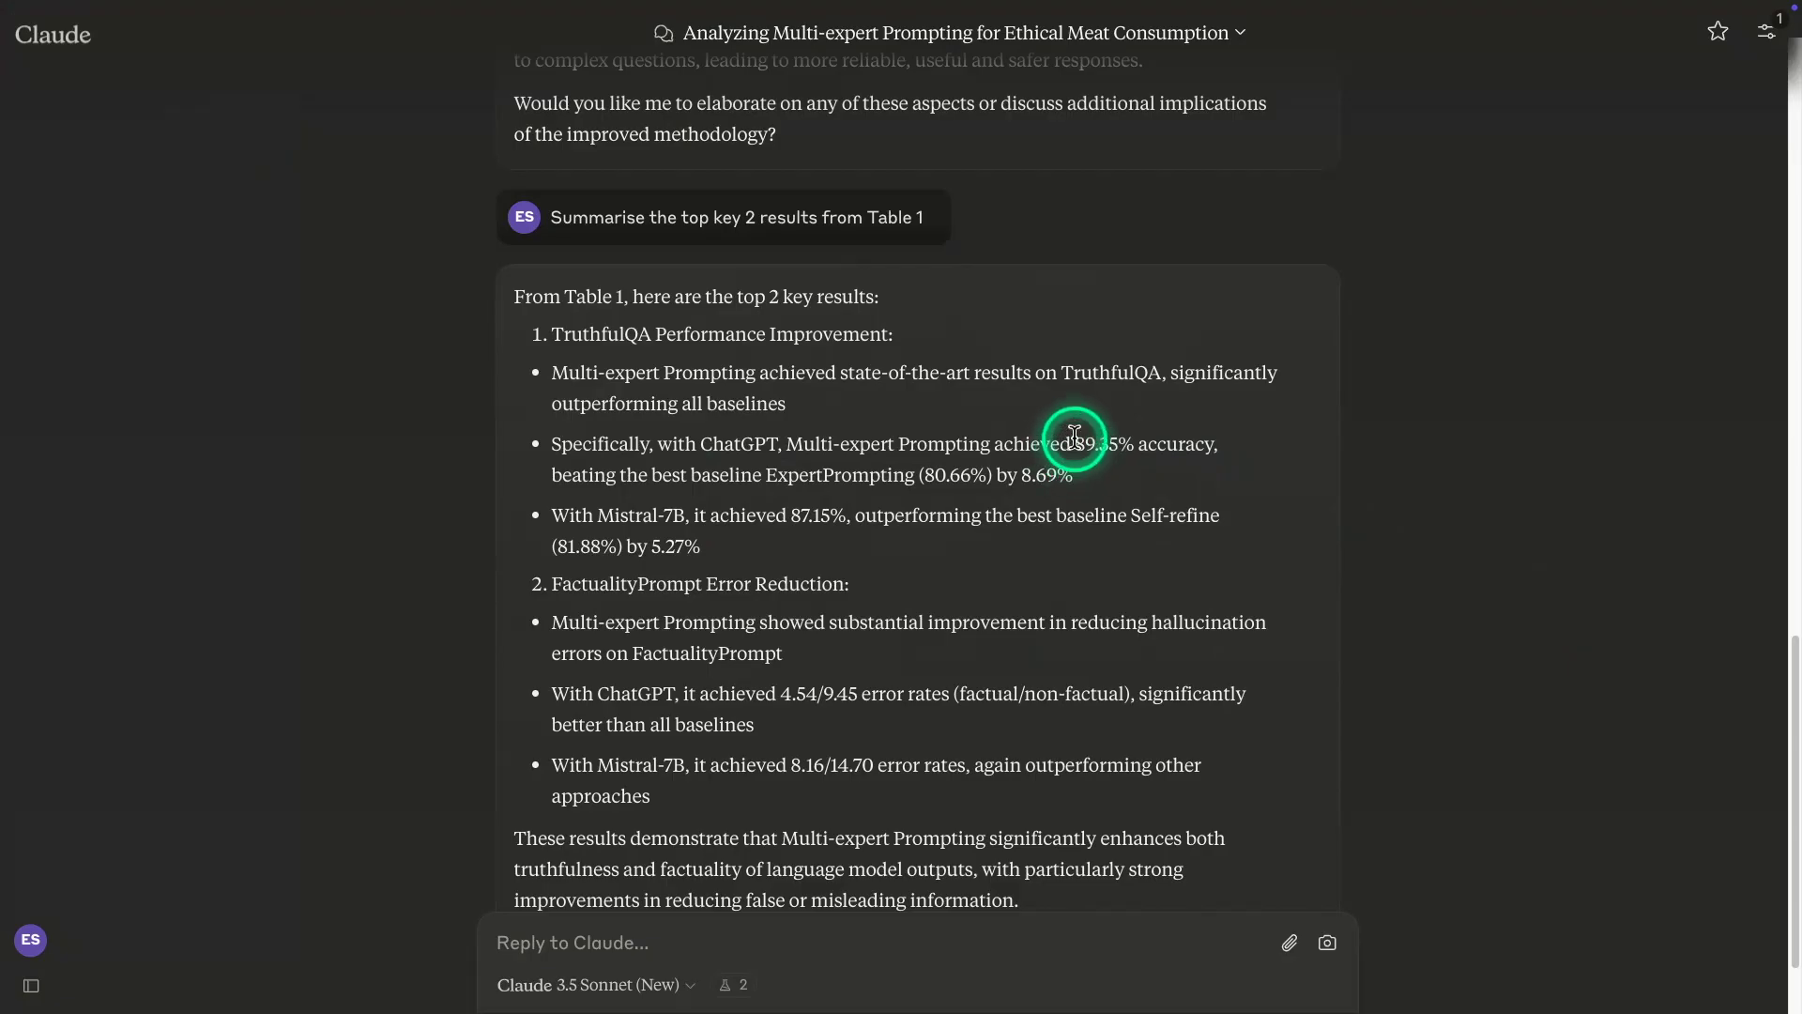
pyautogui.moveTo(1075, 444); pyautogui.dragTo(1147, 443)
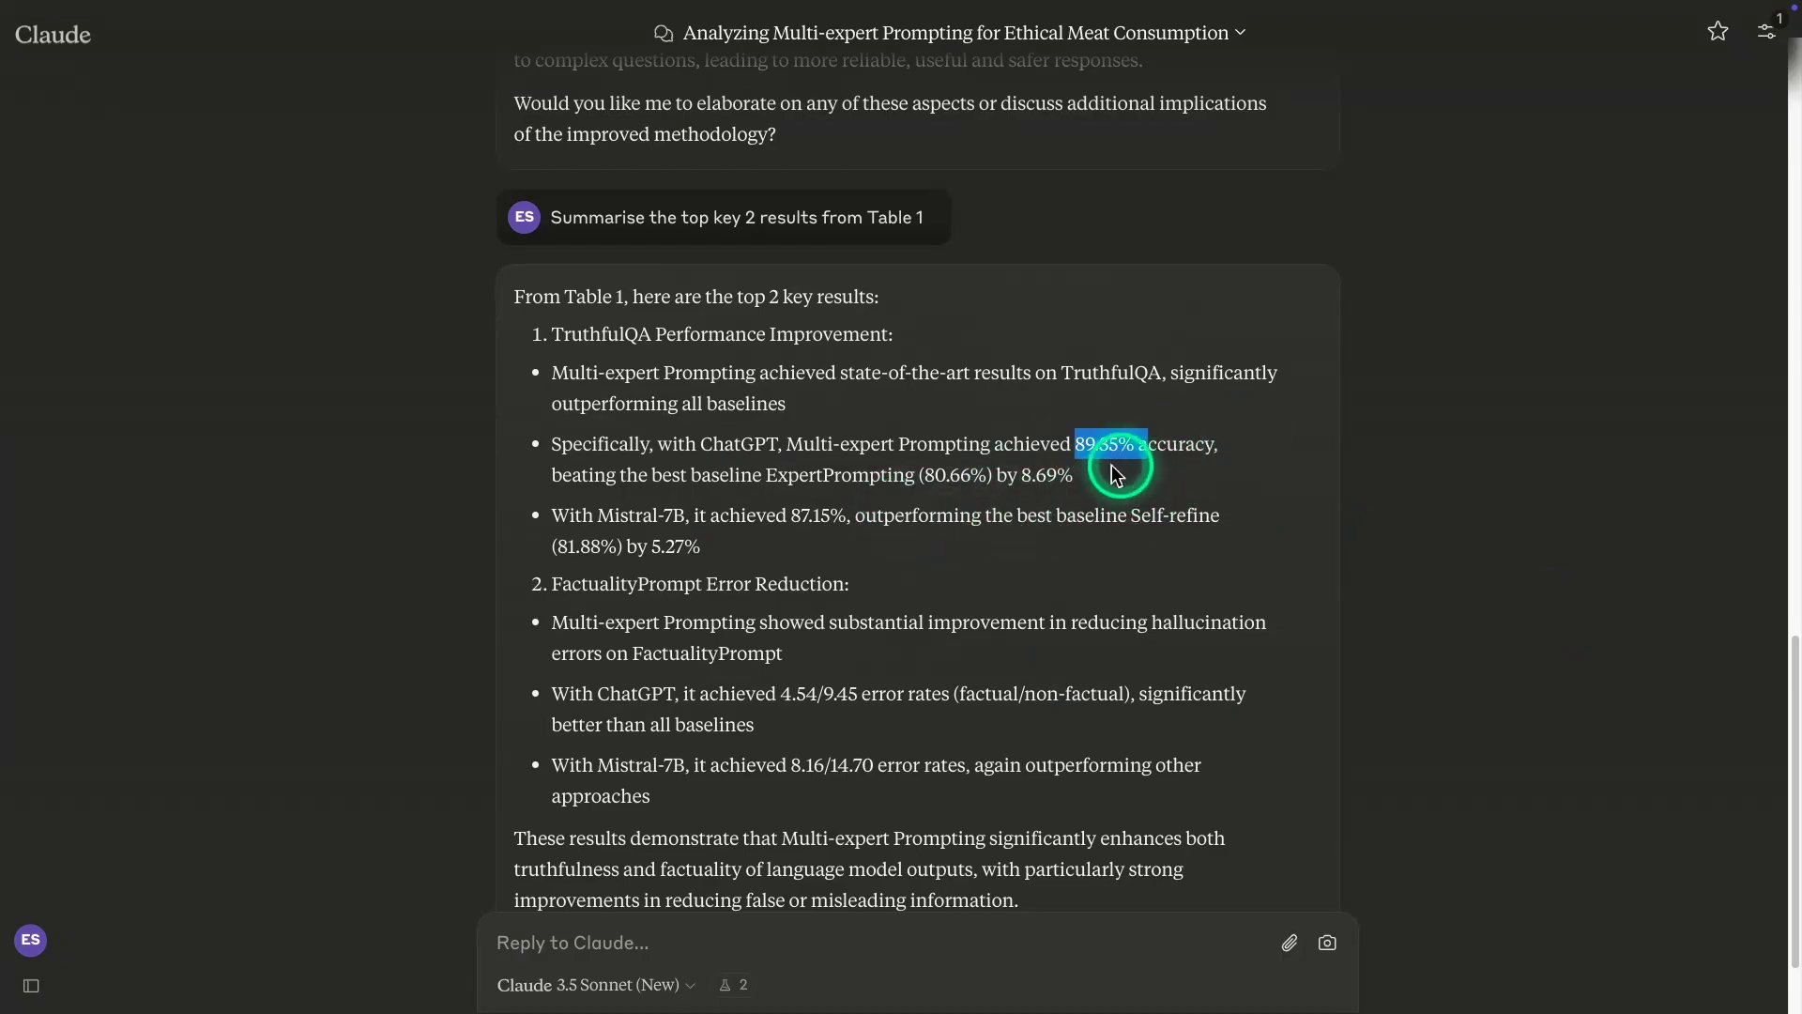
pyautogui.click(1087, 484)
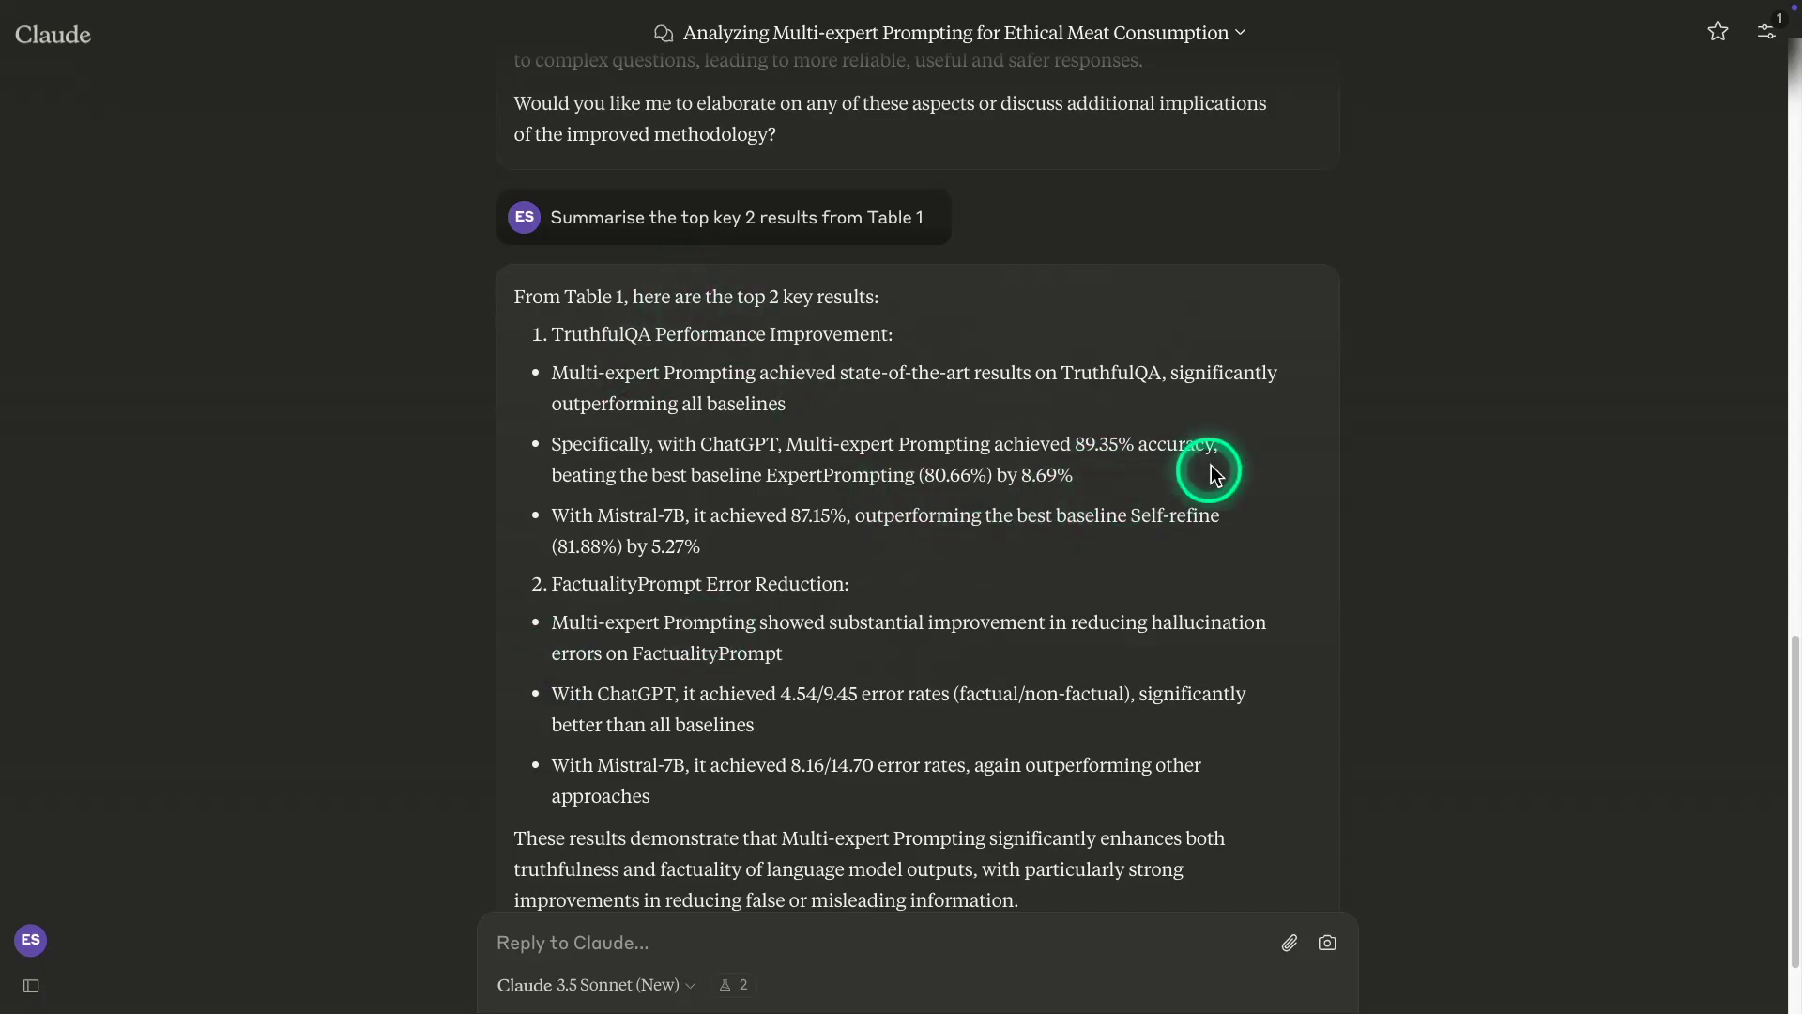
pyautogui.scroll(-1, 853, 427)
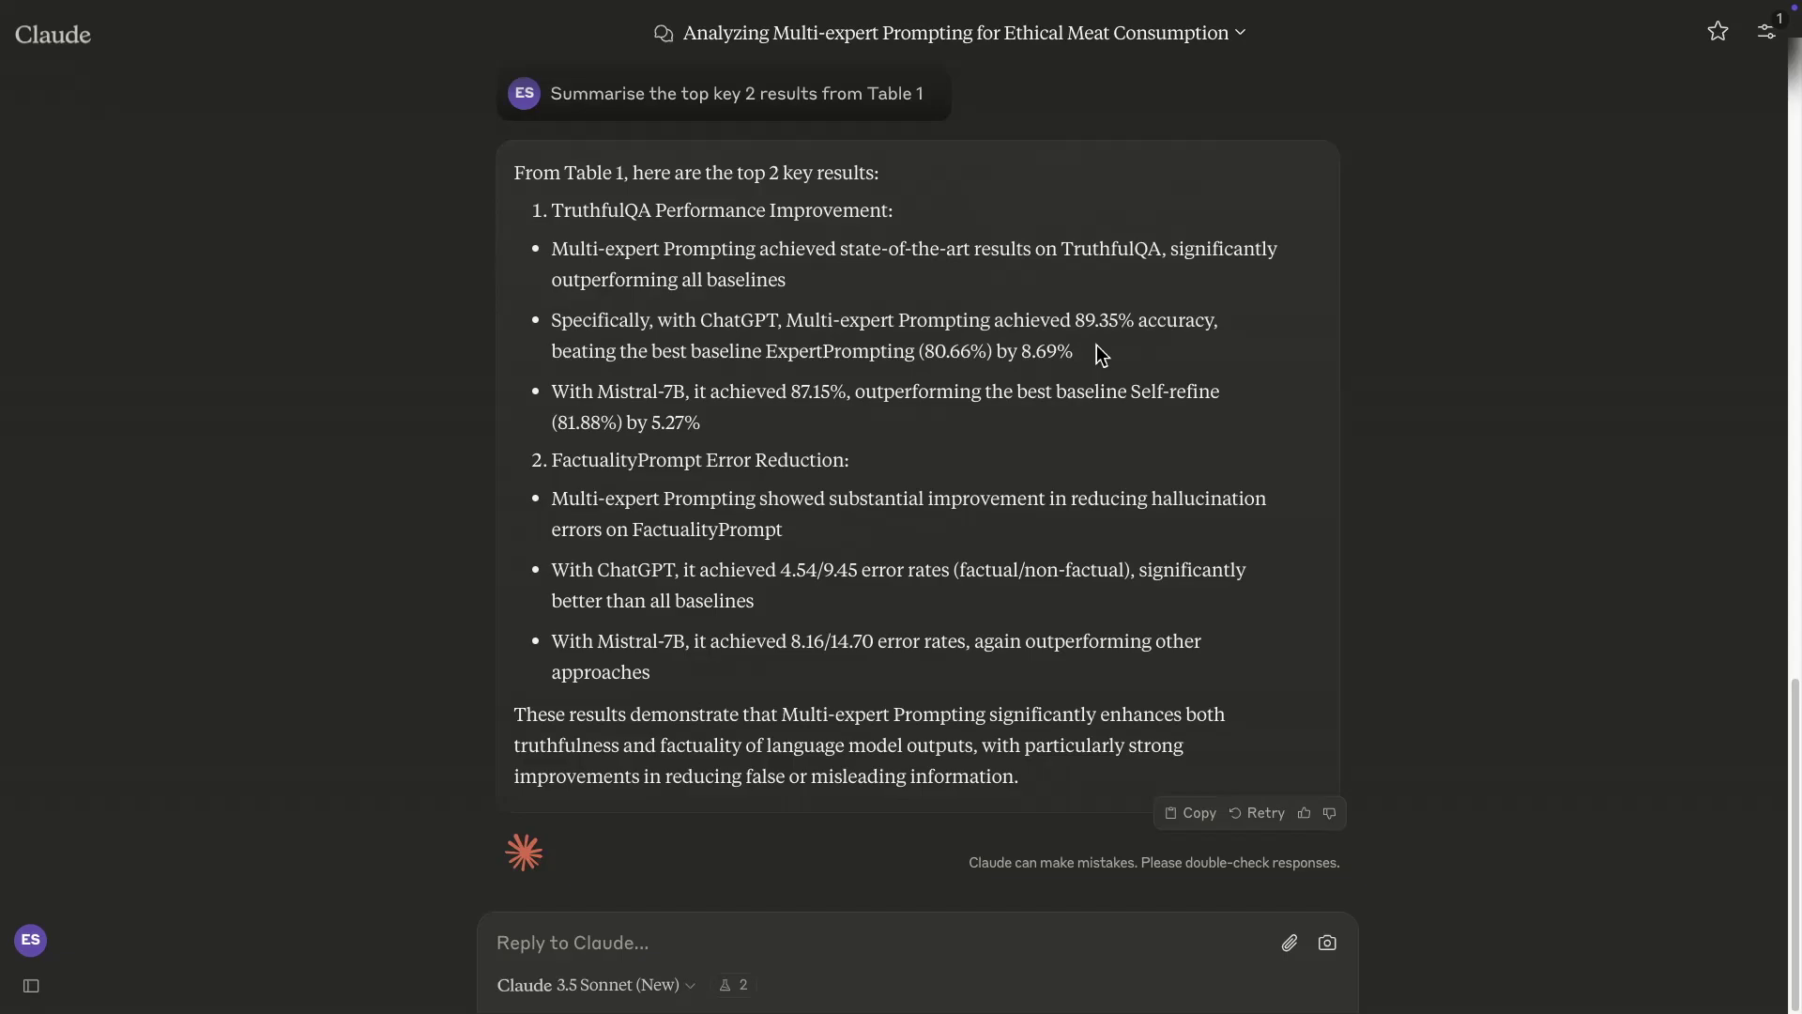
pyautogui.doubleClick(1124, 319)
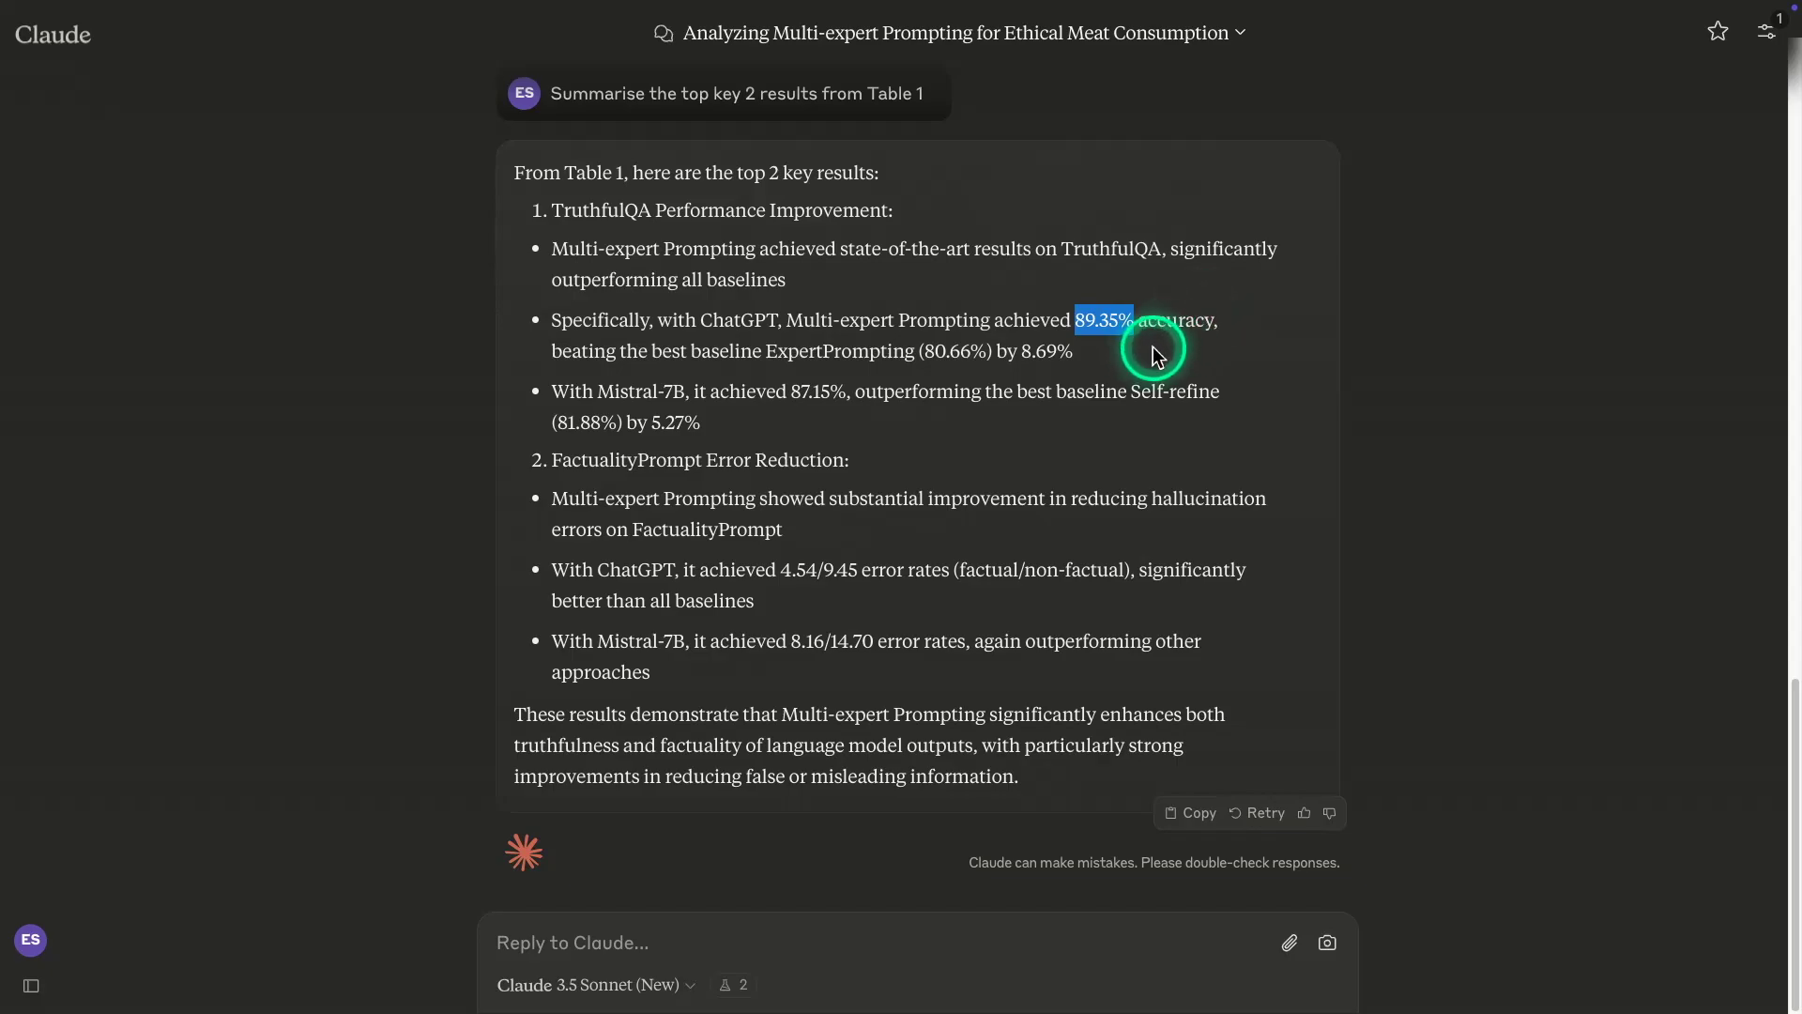
pyautogui.click(1021, 322)
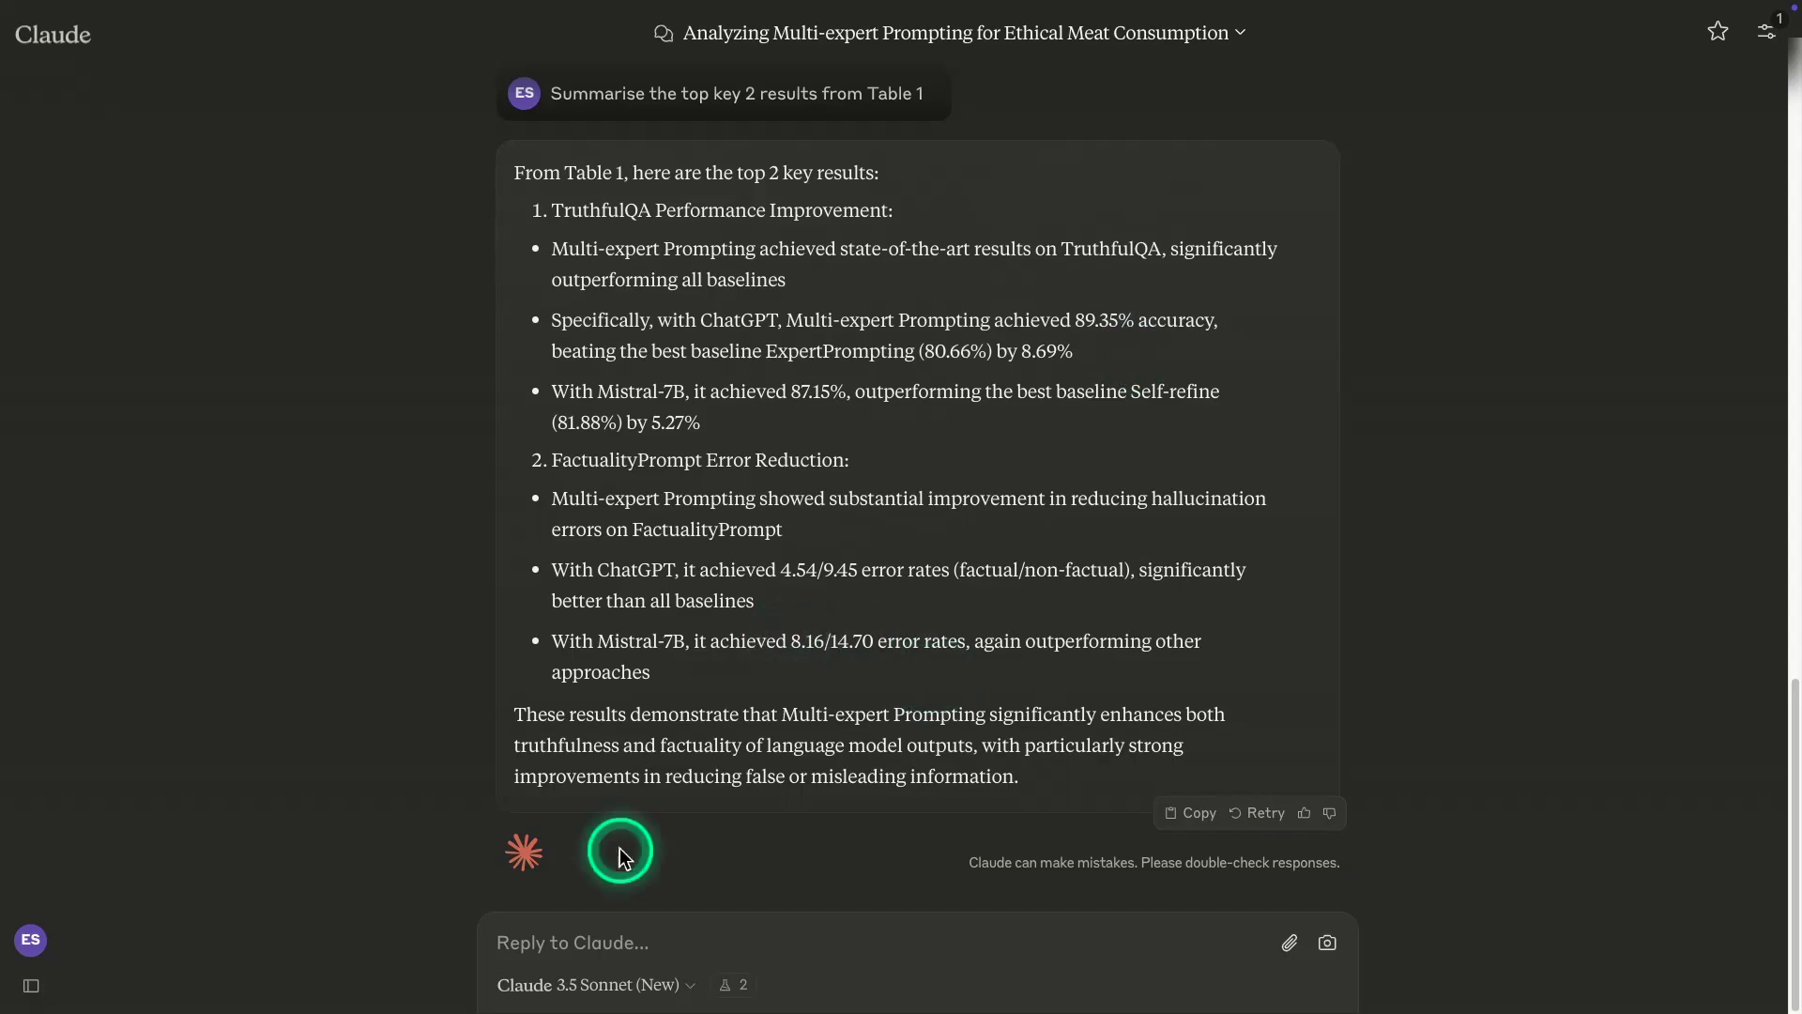
# Send 'Translate the abstract into Spanish' to Claude with the stray leading dash removed
pyautogui.write('Translate the abstract into Spanish')
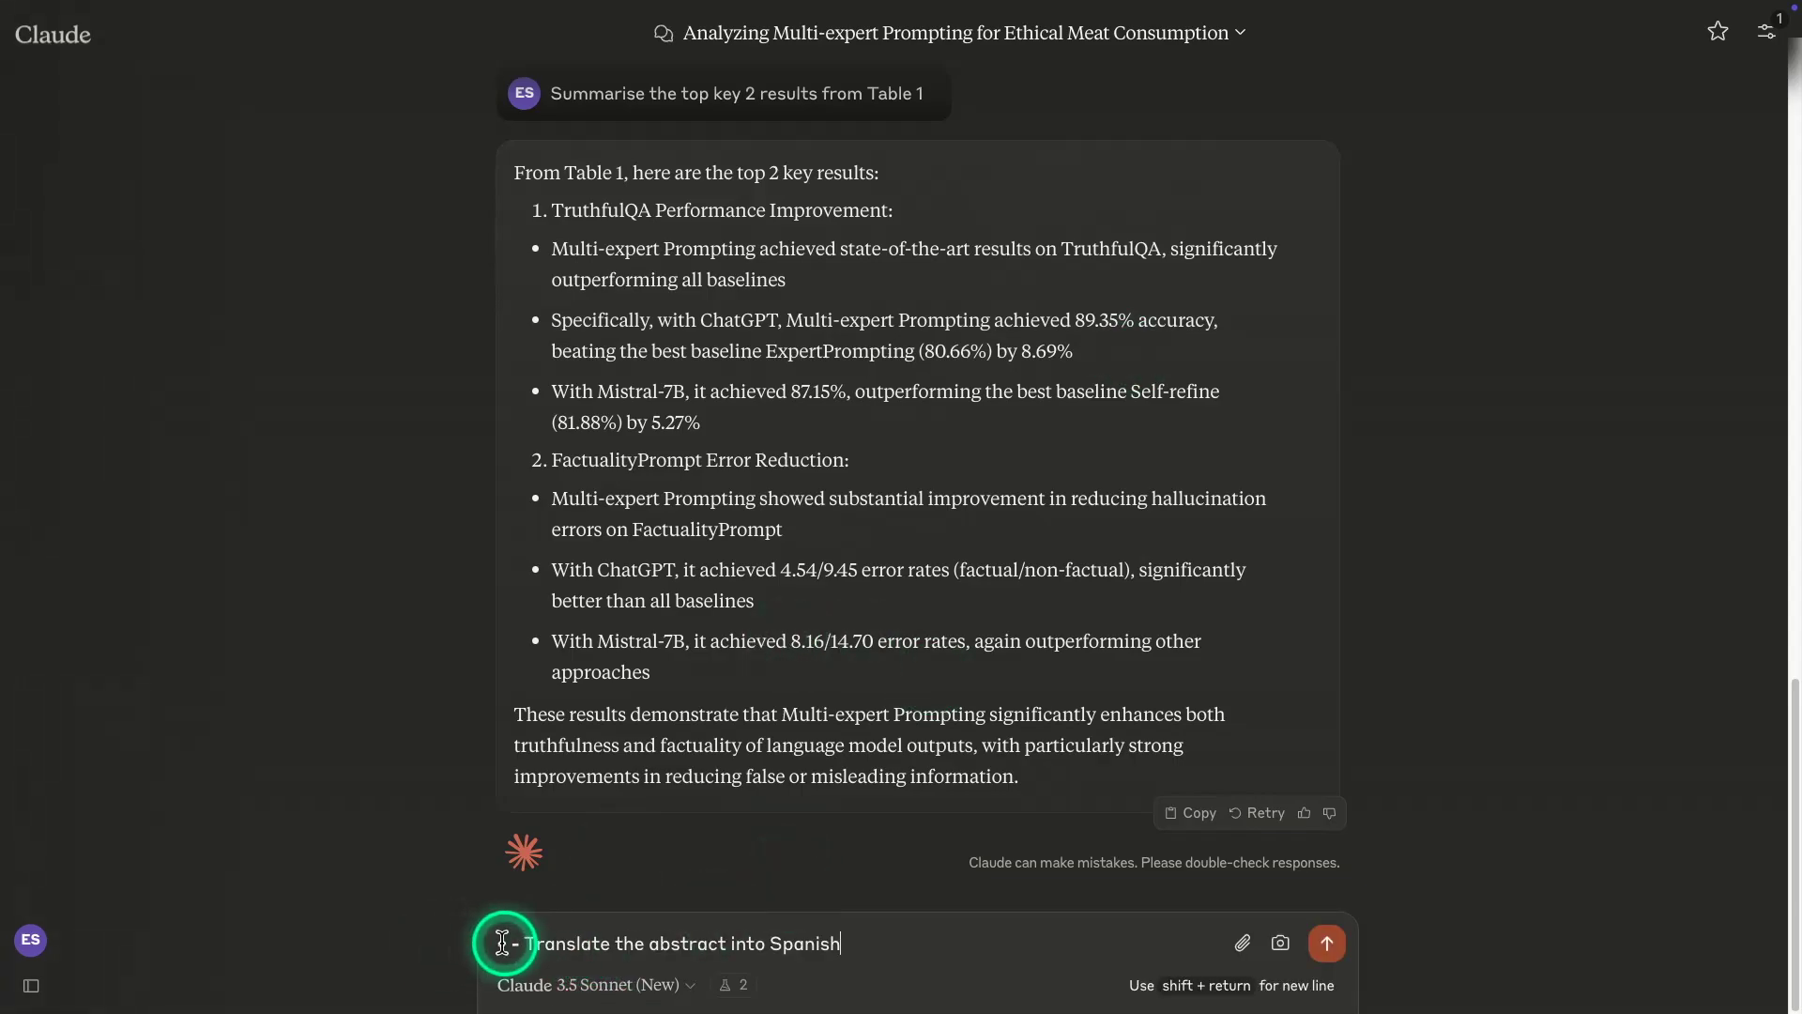
pyautogui.moveTo(522, 942); pyautogui.dragTo(466, 939)
pyautogui.press('BackSpace')
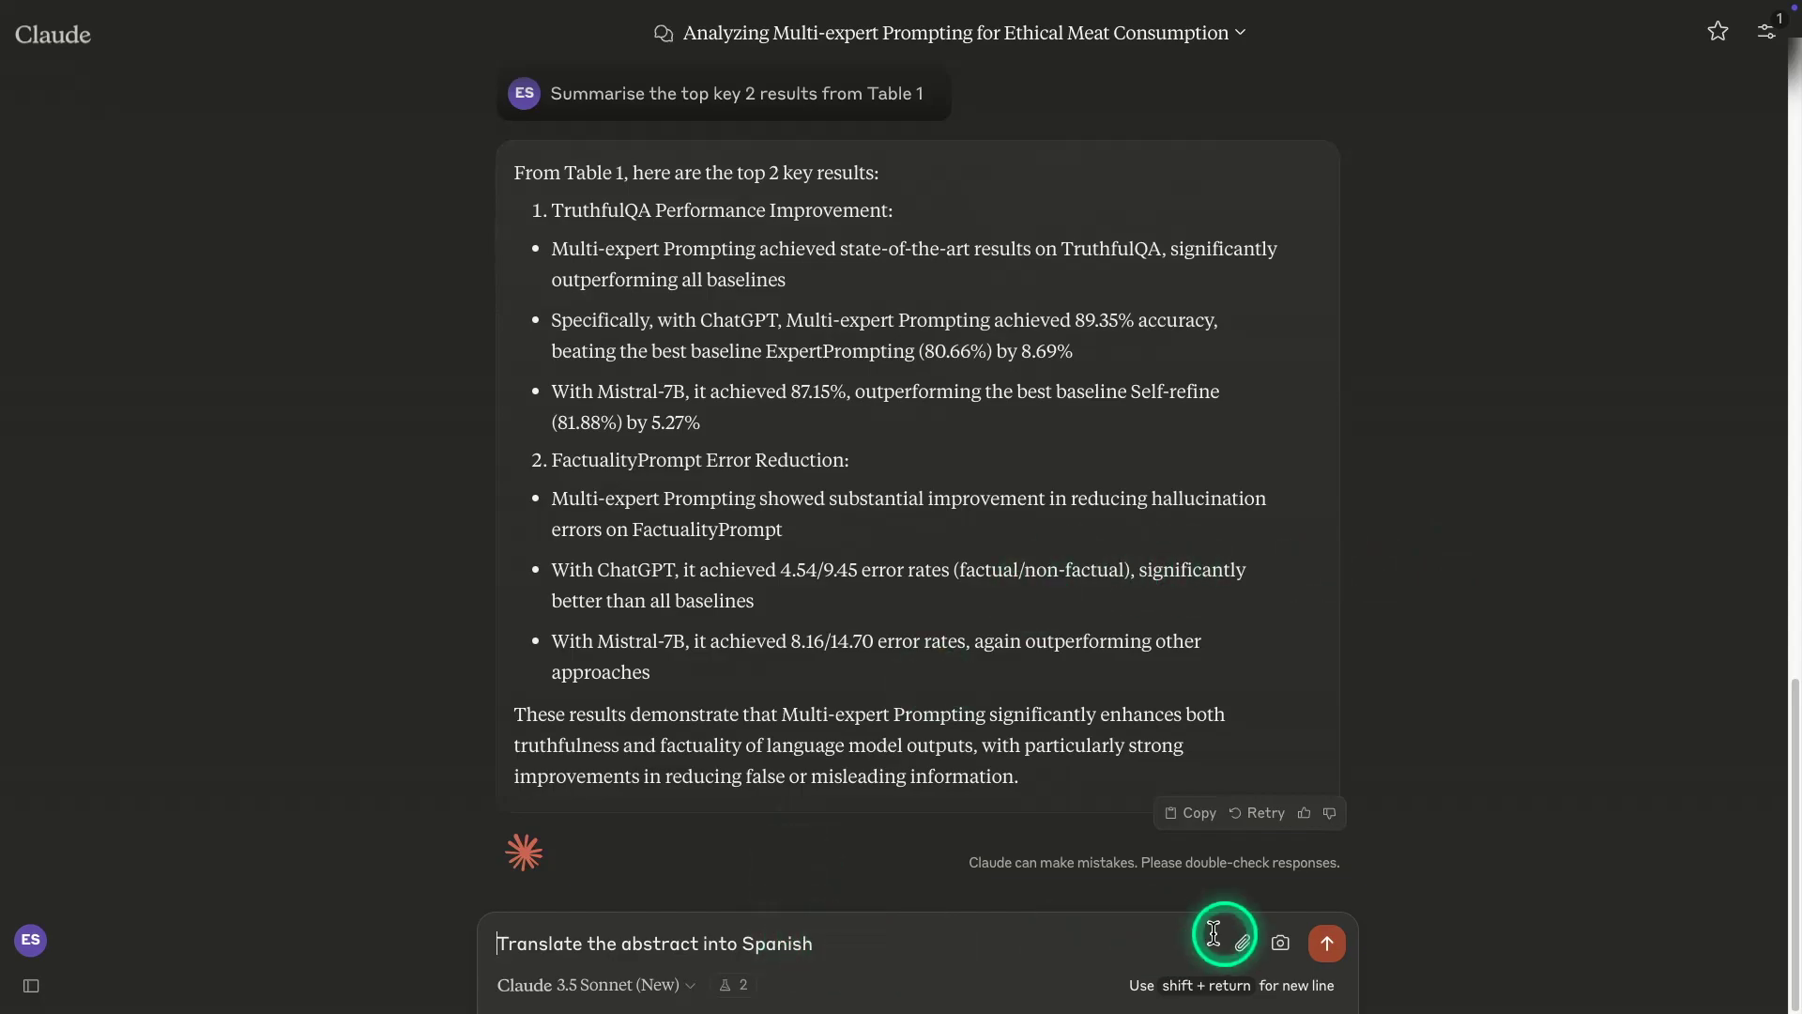
pyautogui.click(1326, 943)
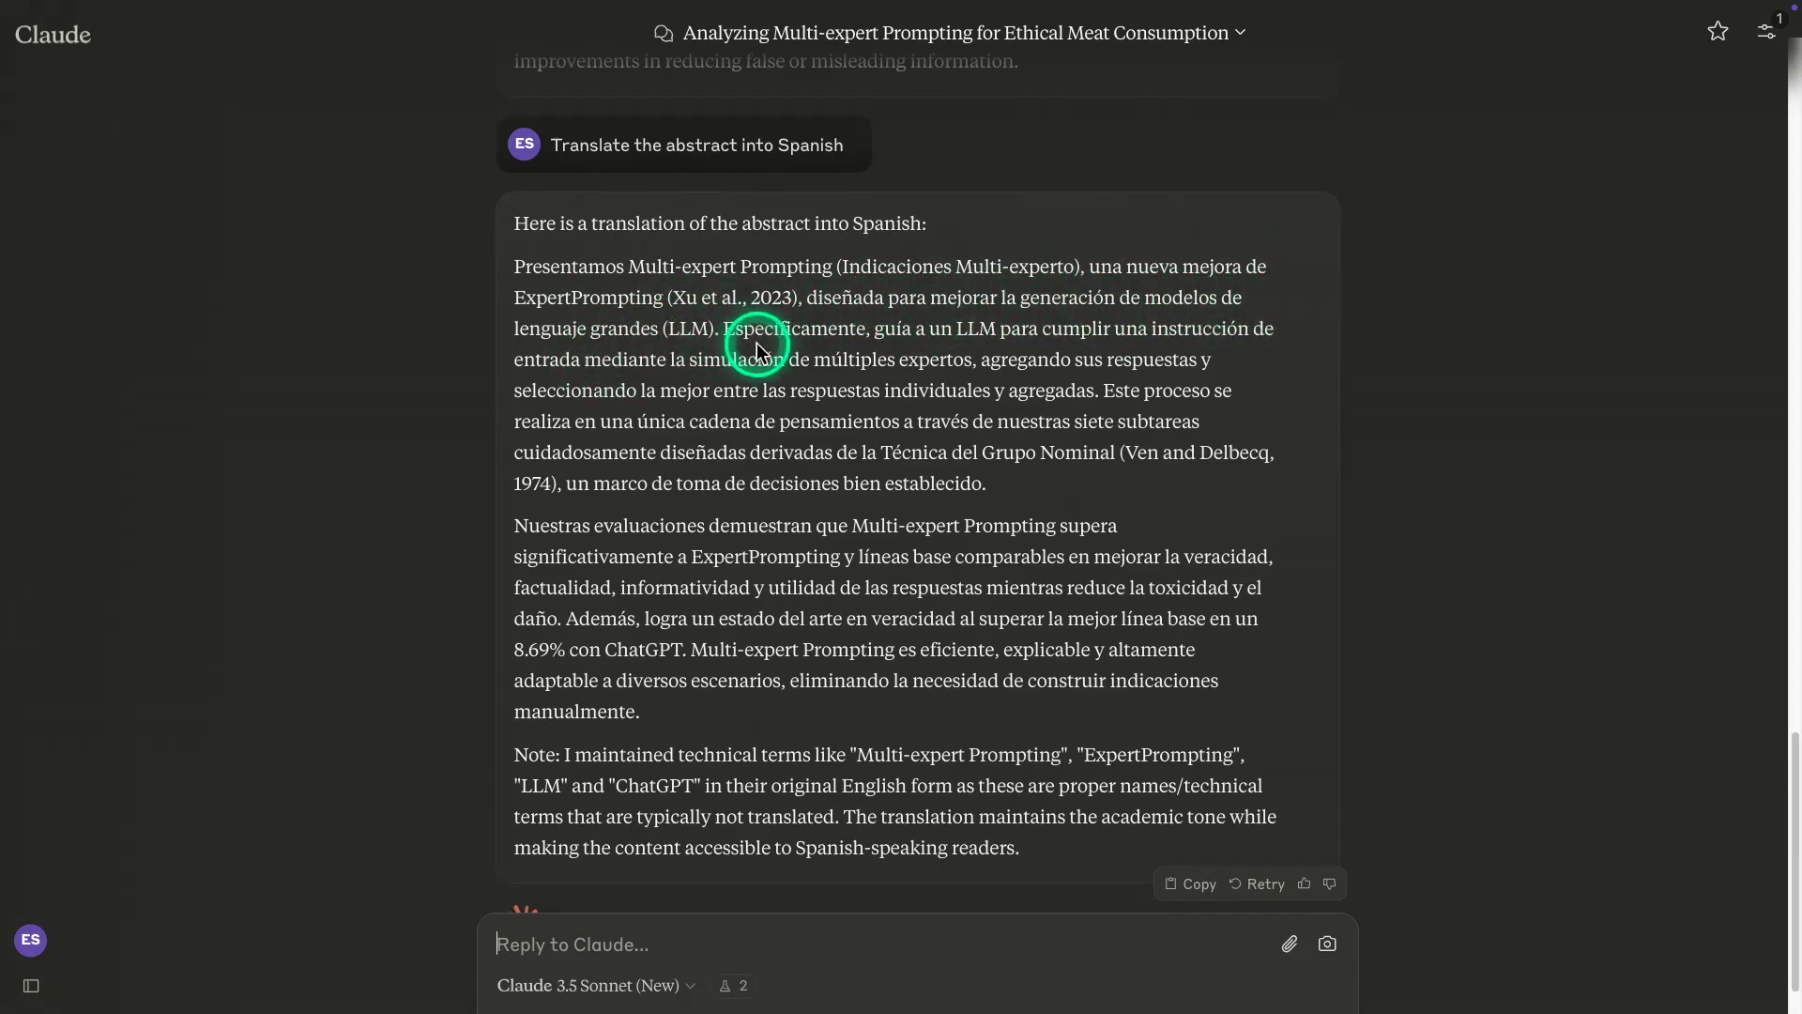
# Read through the translation's Note on terms like Multi-expert Prompting kept untranslated
pyautogui.scroll(-1, 758, 349)
pyautogui.moveTo(514, 690); pyautogui.dragTo(974, 764)
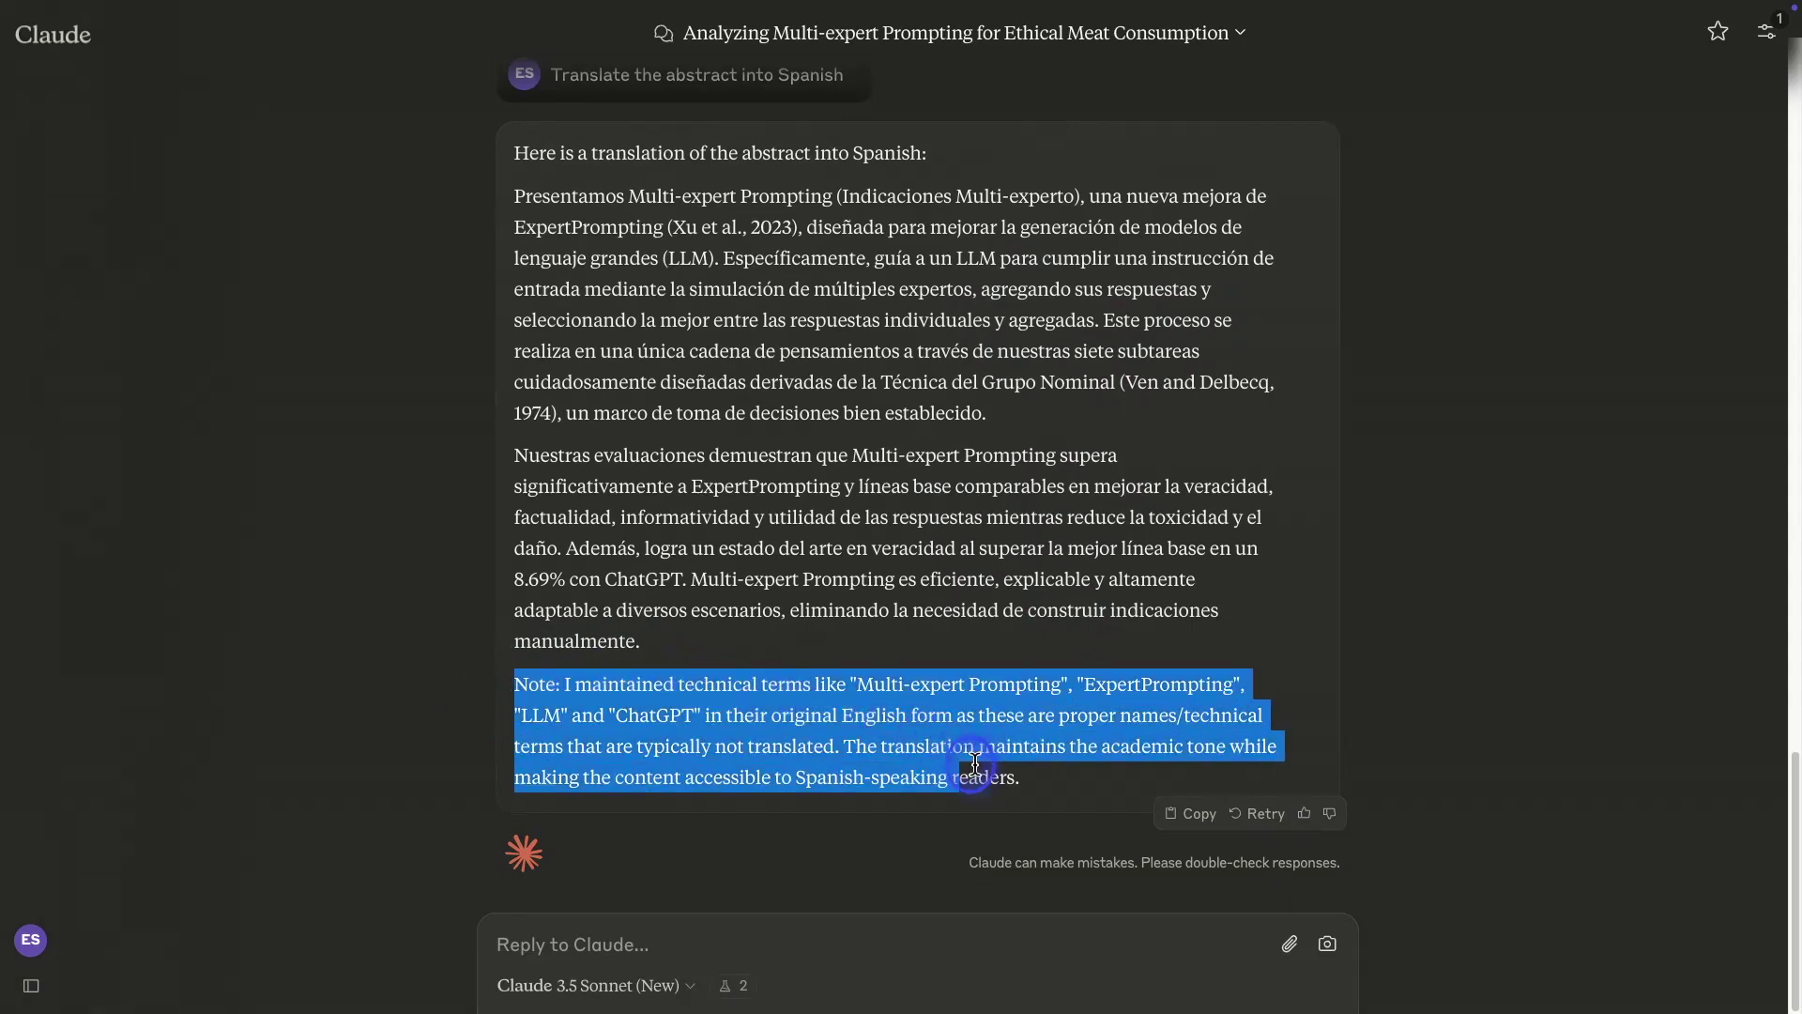
pyautogui.click(561, 693)
pyautogui.doubleClick(619, 686)
pyautogui.click(738, 688)
pyautogui.moveTo(857, 691); pyautogui.dragTo(1045, 684)
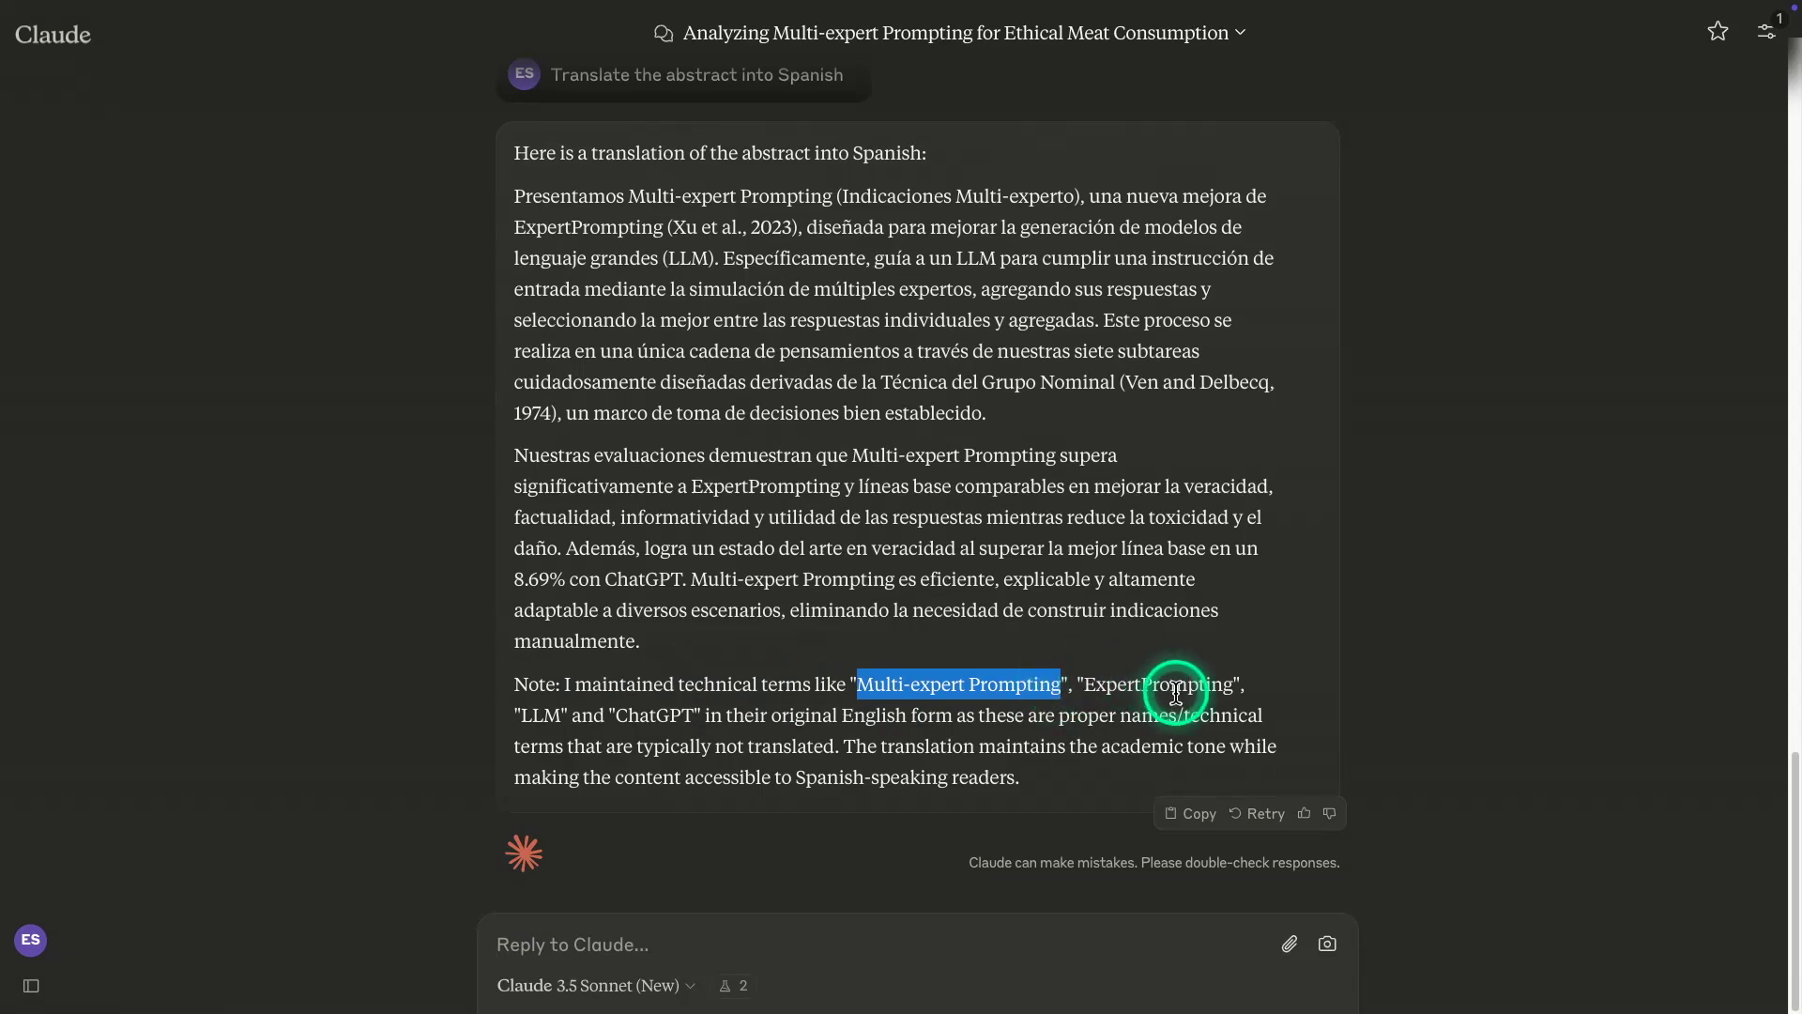
pyautogui.click(800, 721)
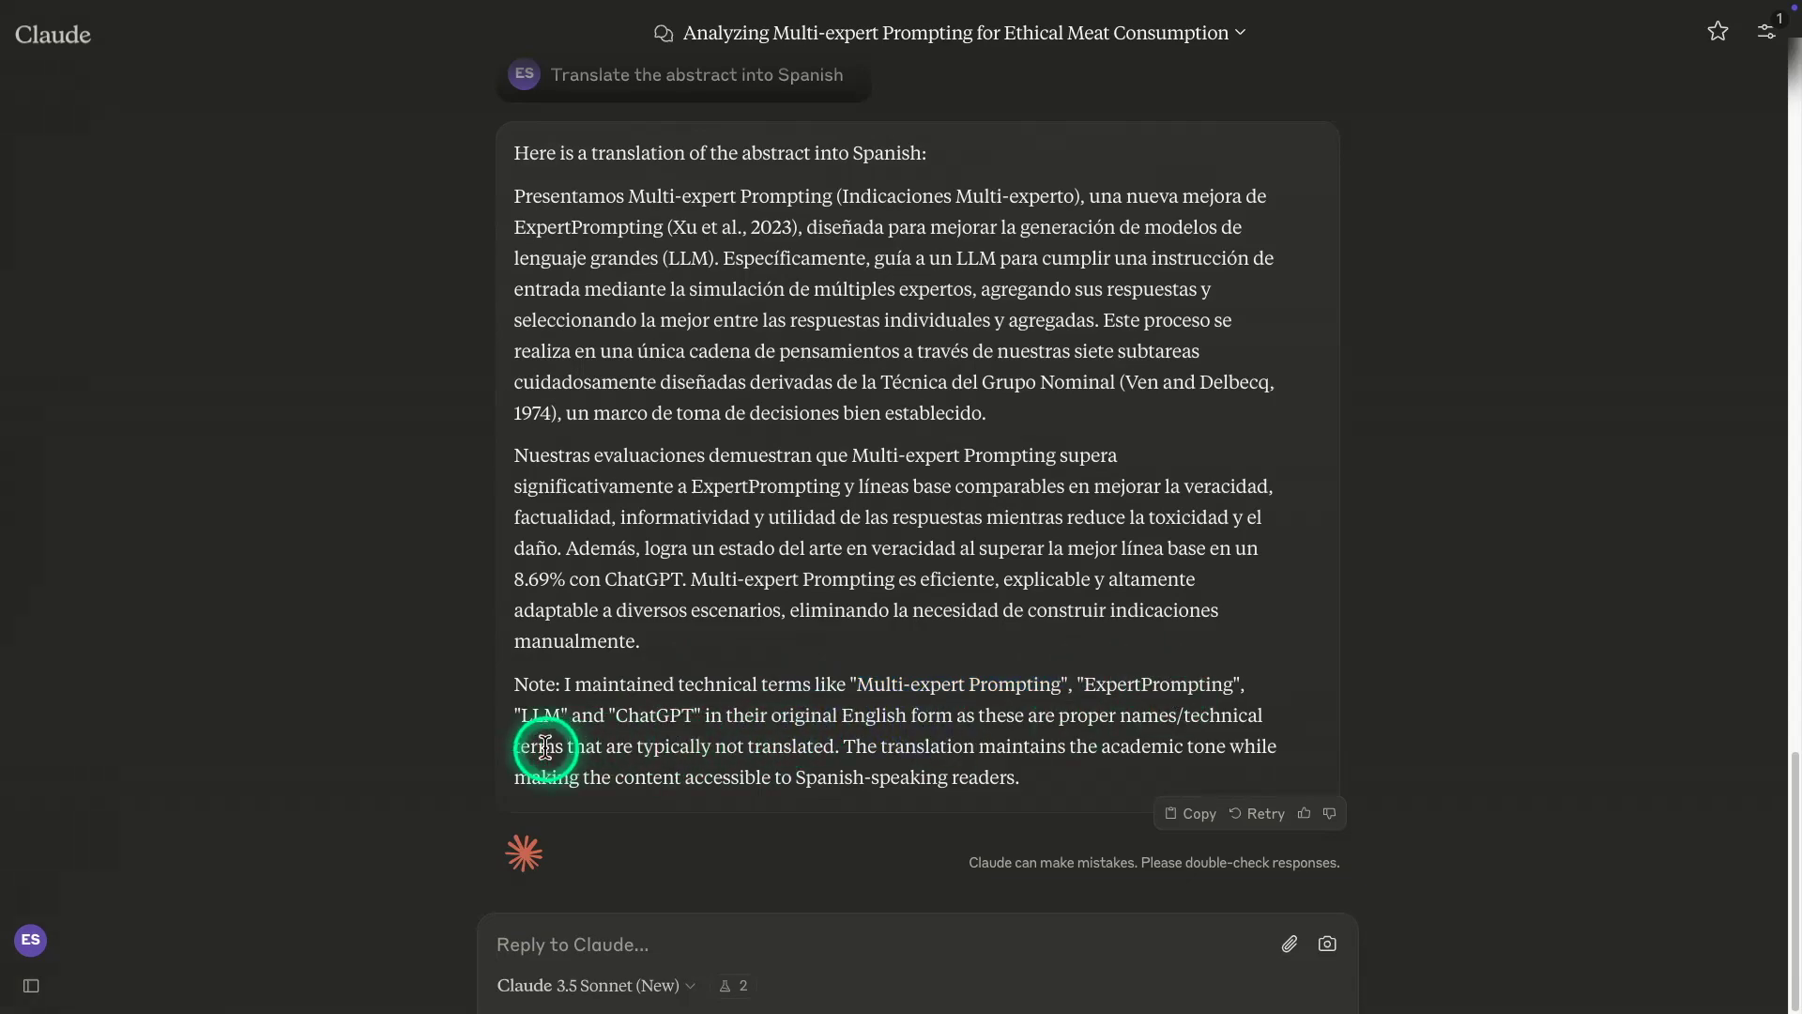
pyautogui.moveTo(563, 746); pyautogui.dragTo(1146, 776)
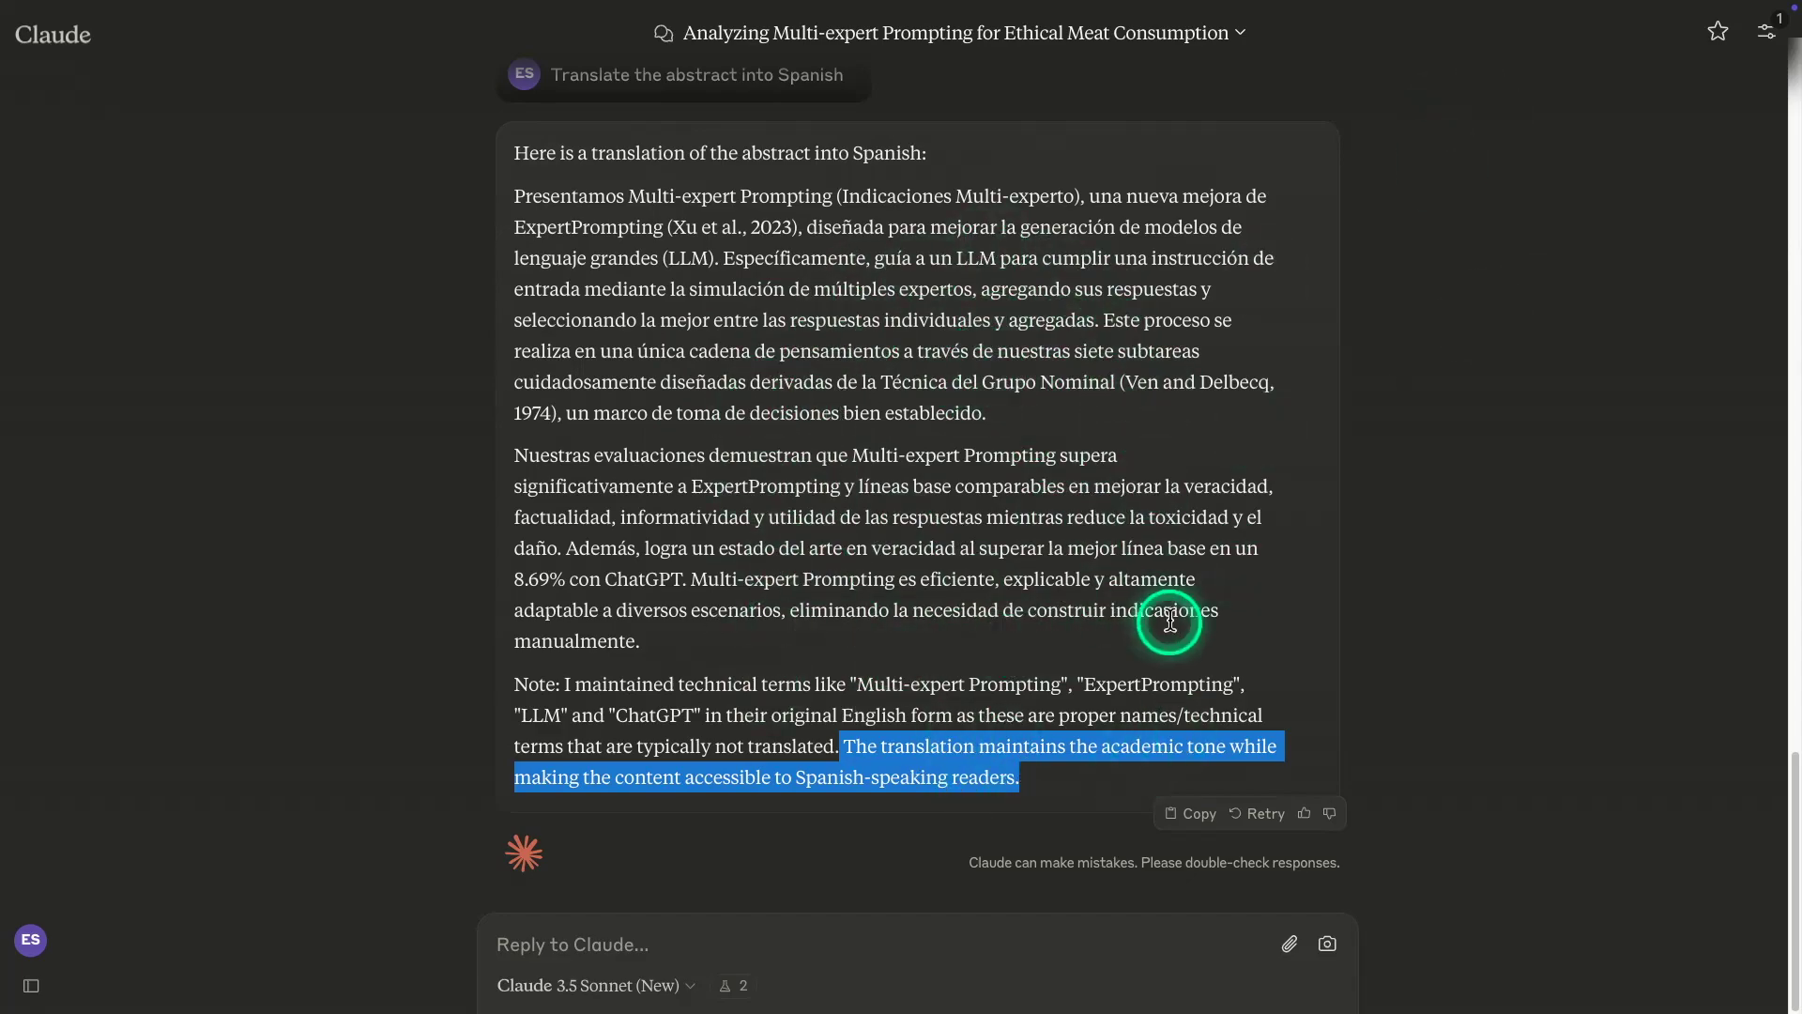
pyautogui.click(1462, 336)
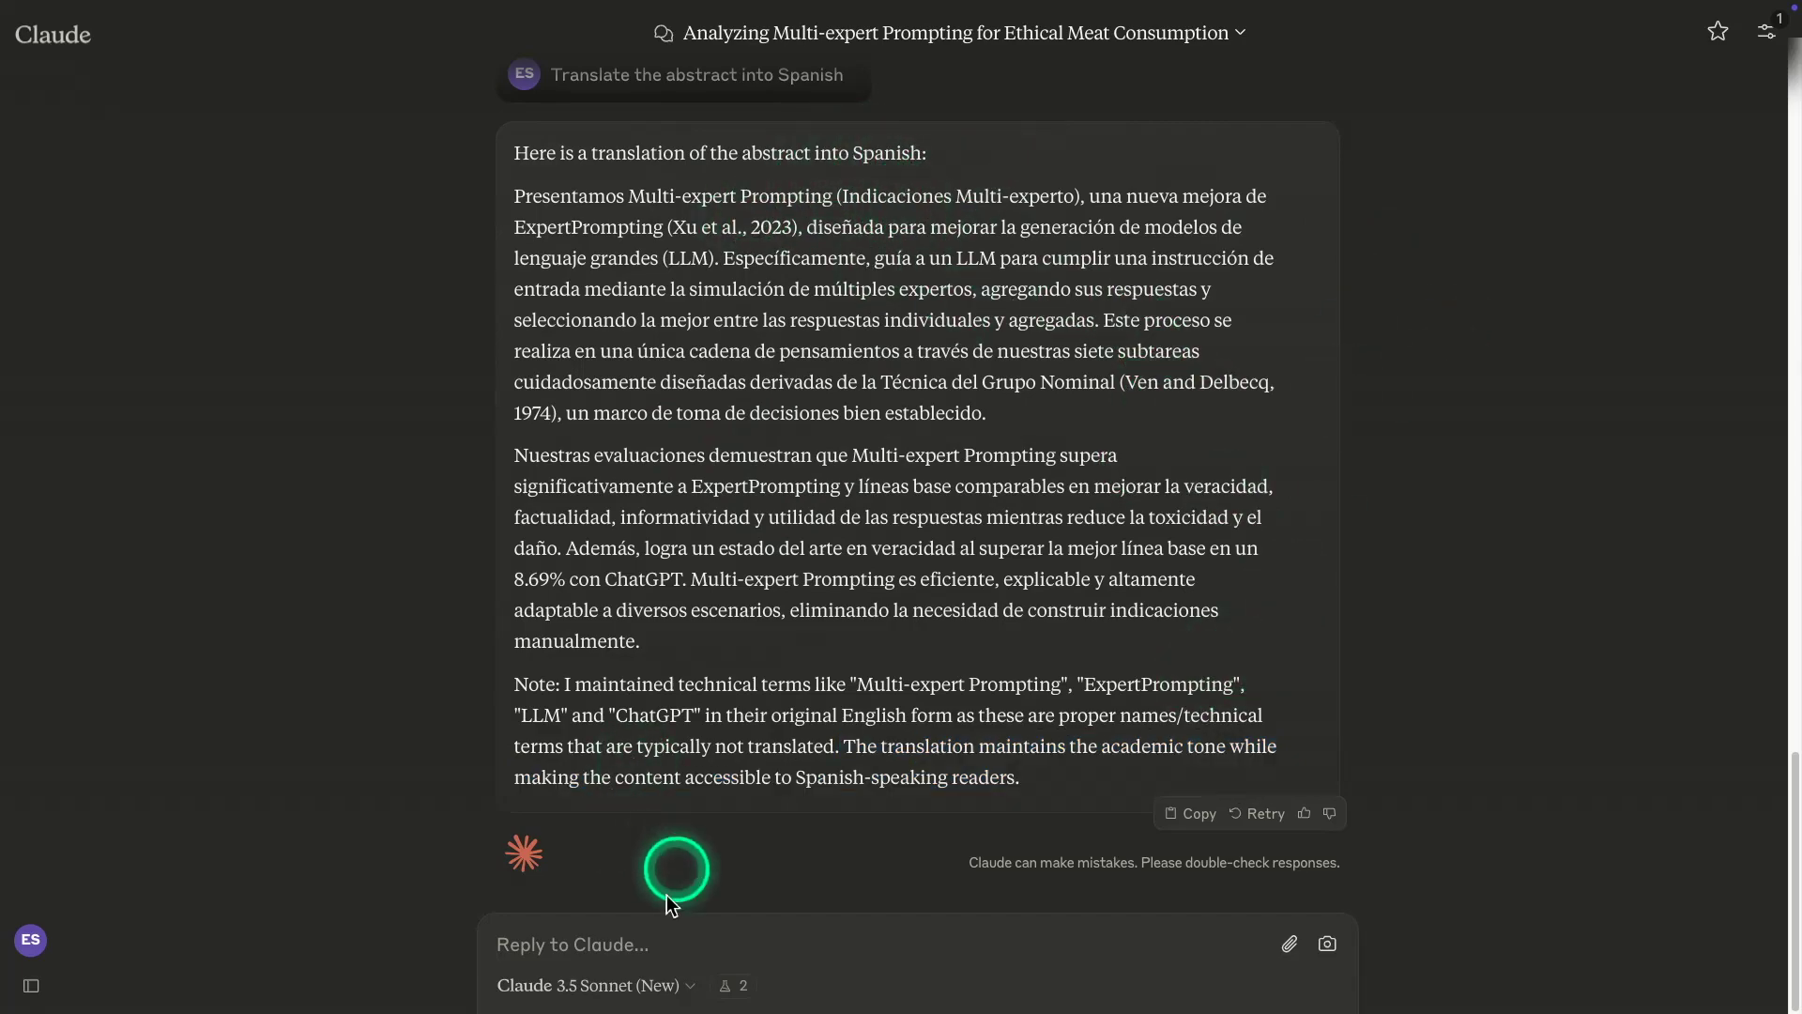
# Draft 'Can you find the multi-expert prompt template that was used?' without stray leading characters
pyautogui.write('3 - Can you find the multi-expert prompt template that was used?')
pyautogui.moveTo(508, 983); pyautogui.dragTo(445, 954)
pyautogui.press('BackSpace')
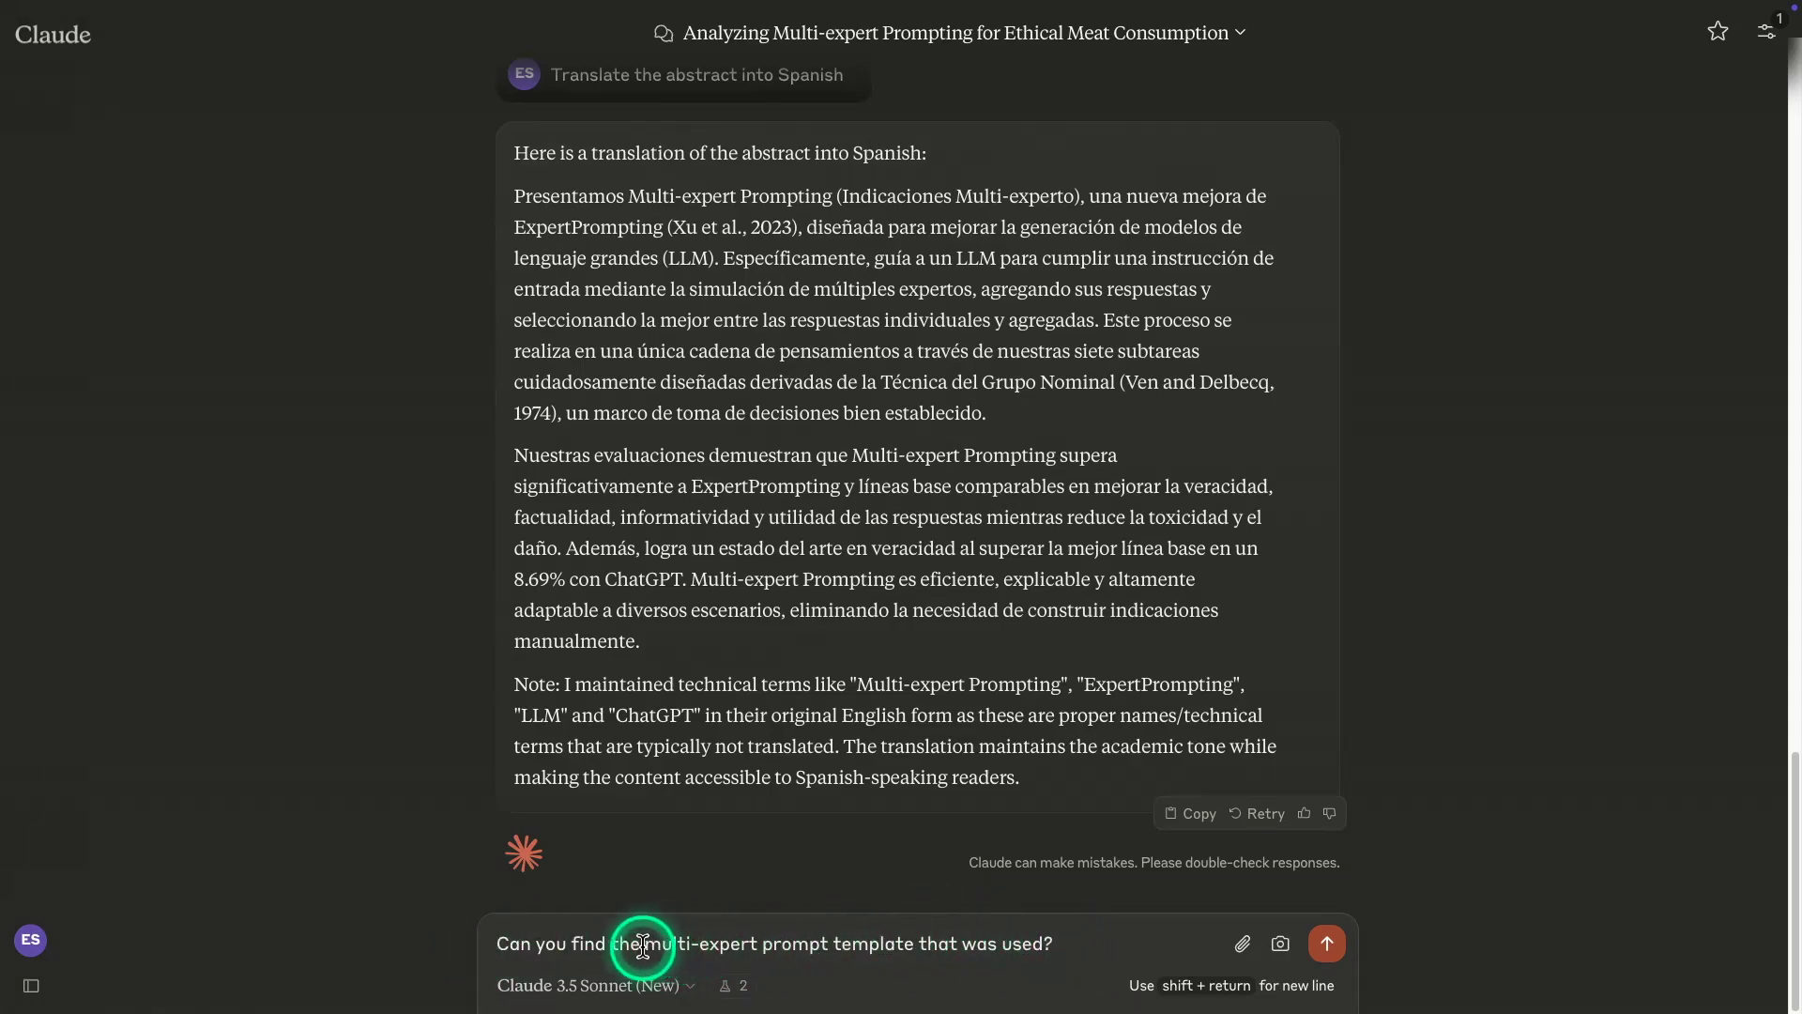
# Send the prompt template question and pick out the C.5 section reference in the answer
pyautogui.moveTo(644, 941); pyautogui.dragTo(829, 939)
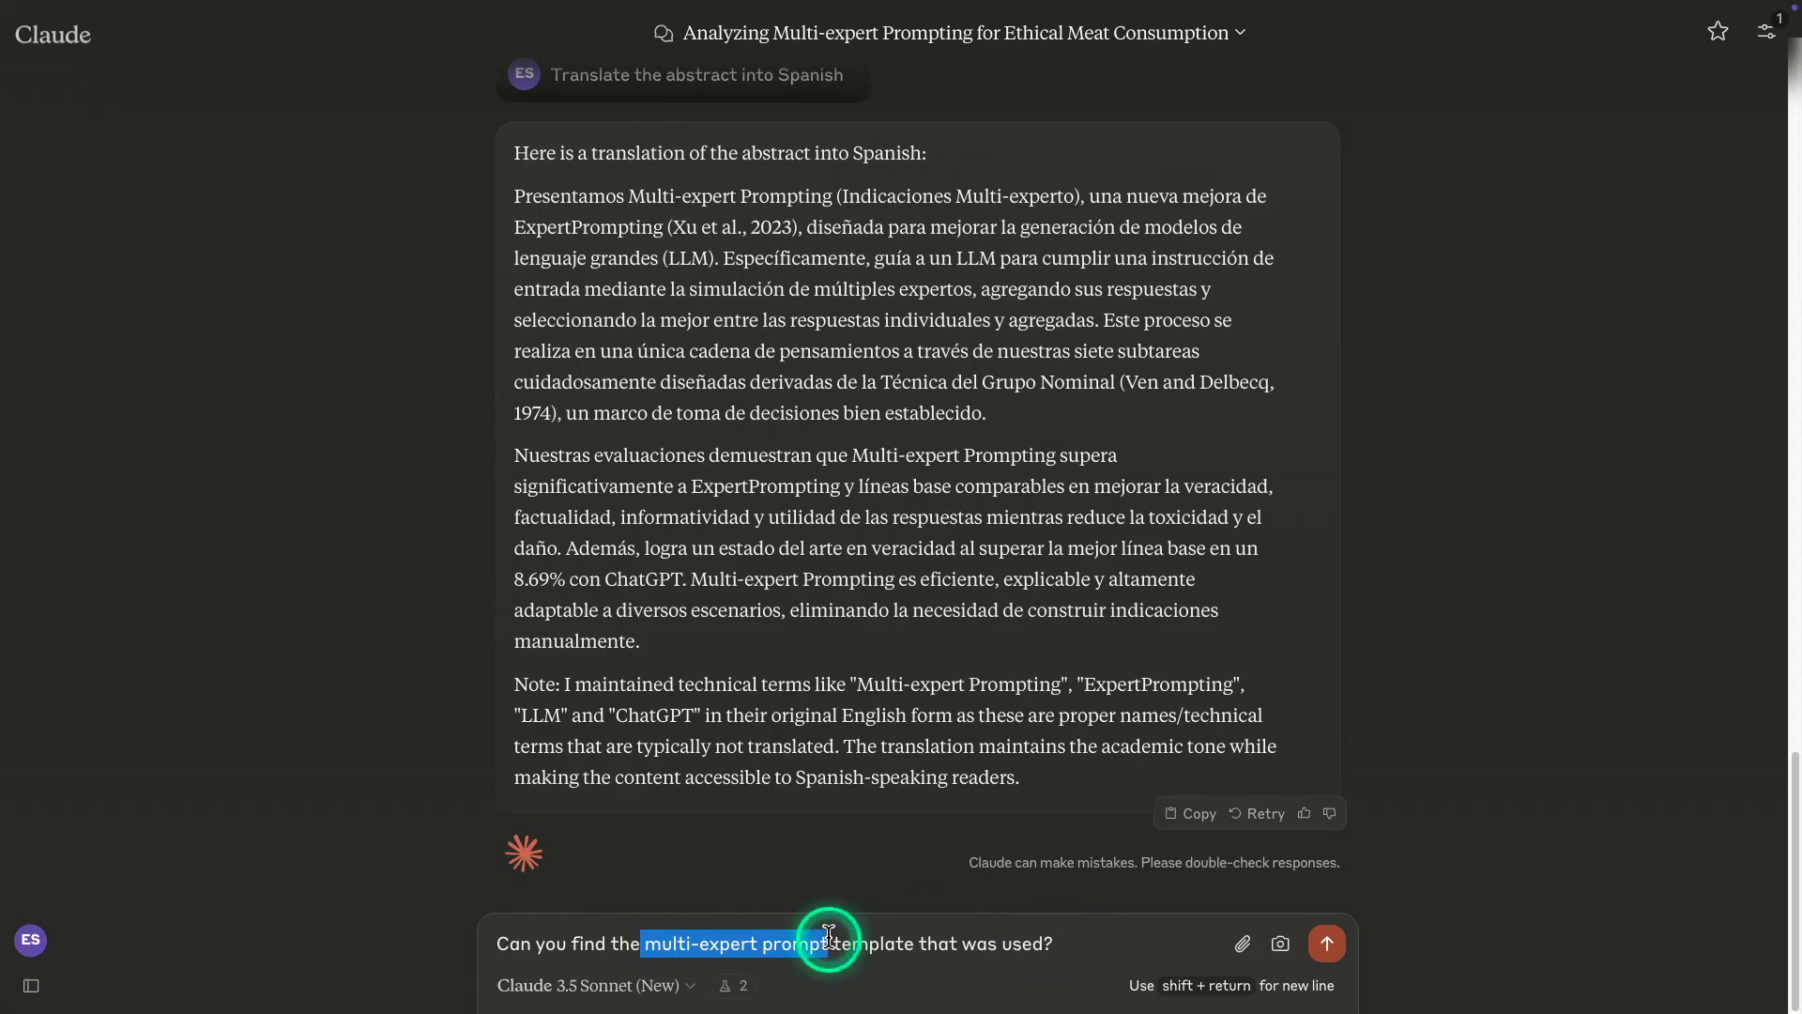
pyautogui.click(1117, 940)
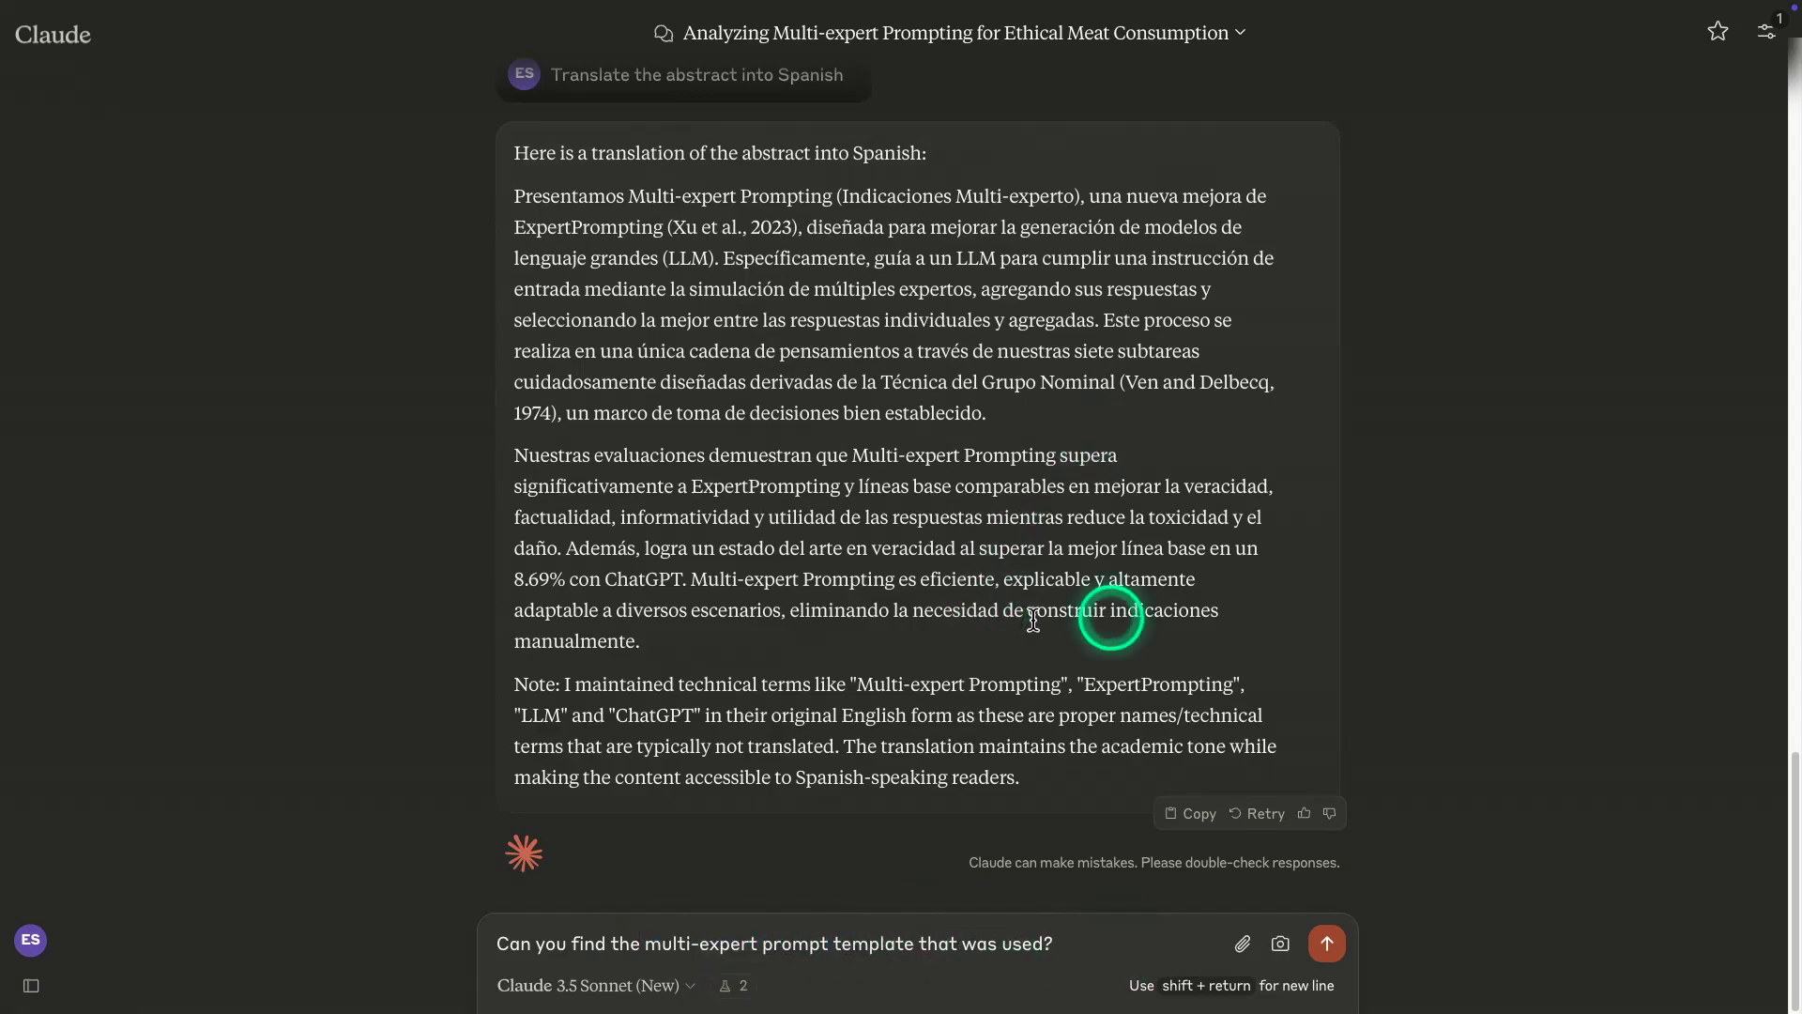
pyautogui.click(1327, 943)
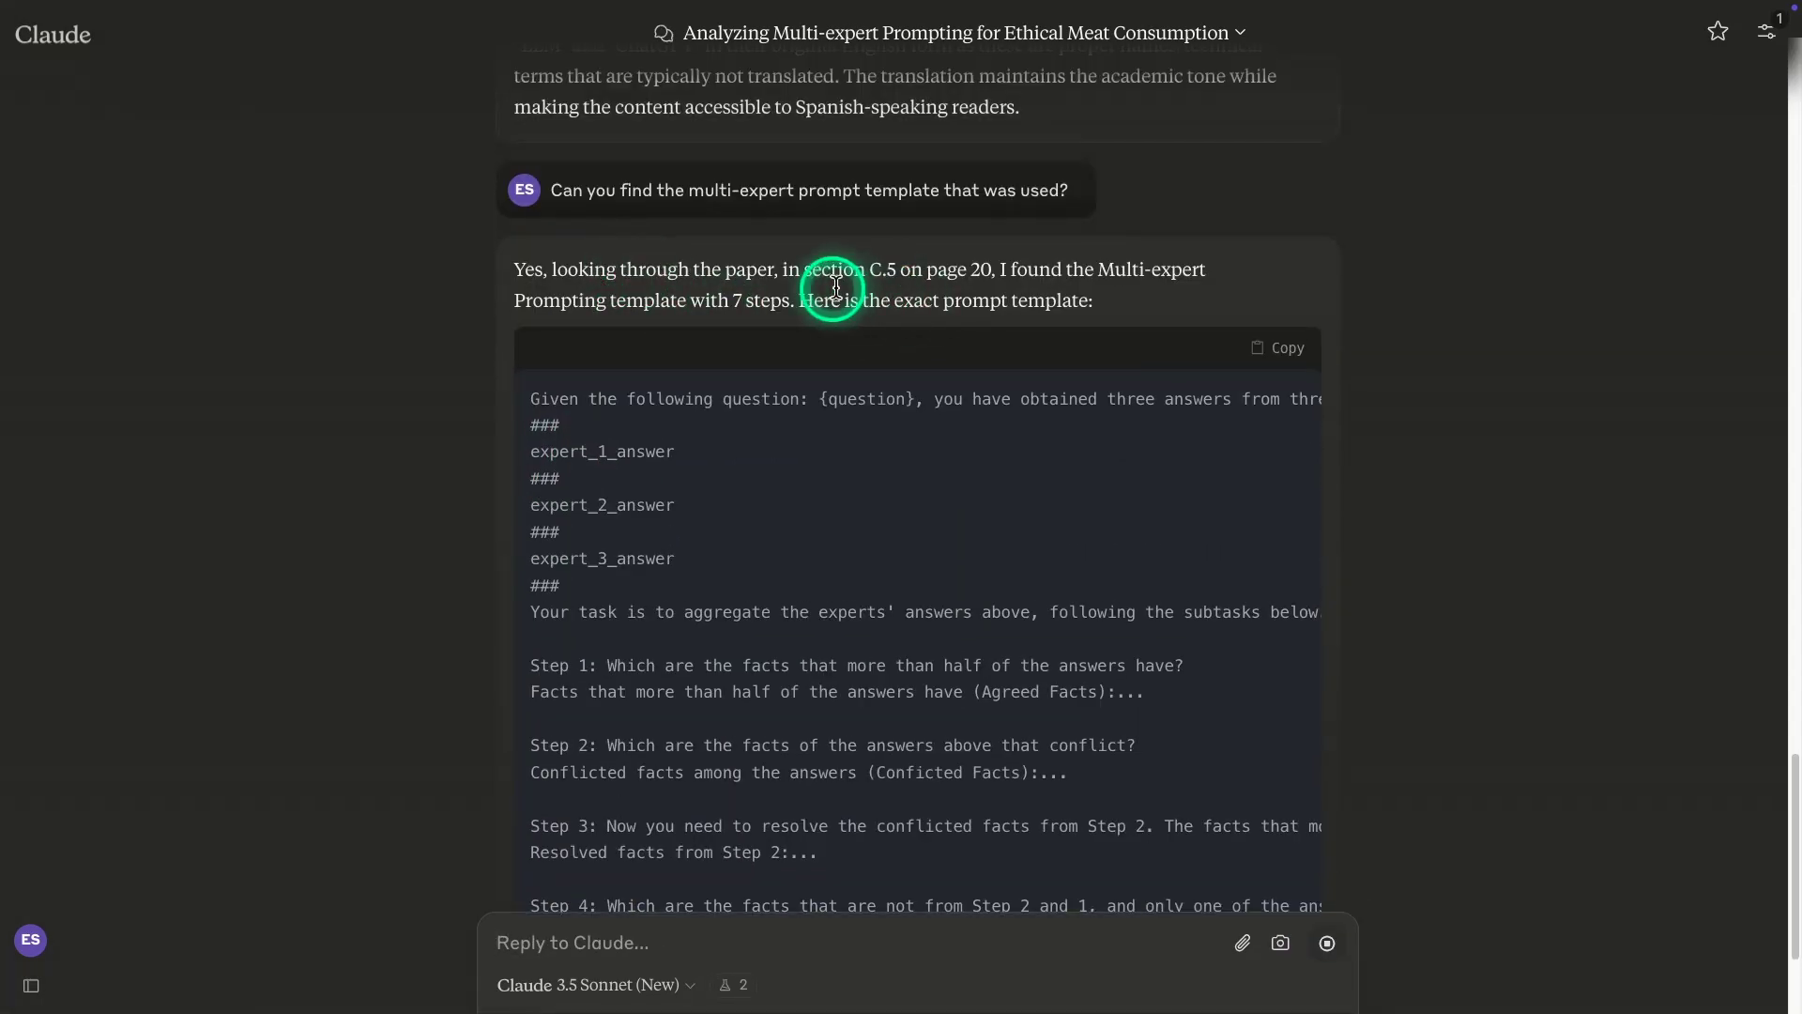
pyautogui.doubleClick(882, 271)
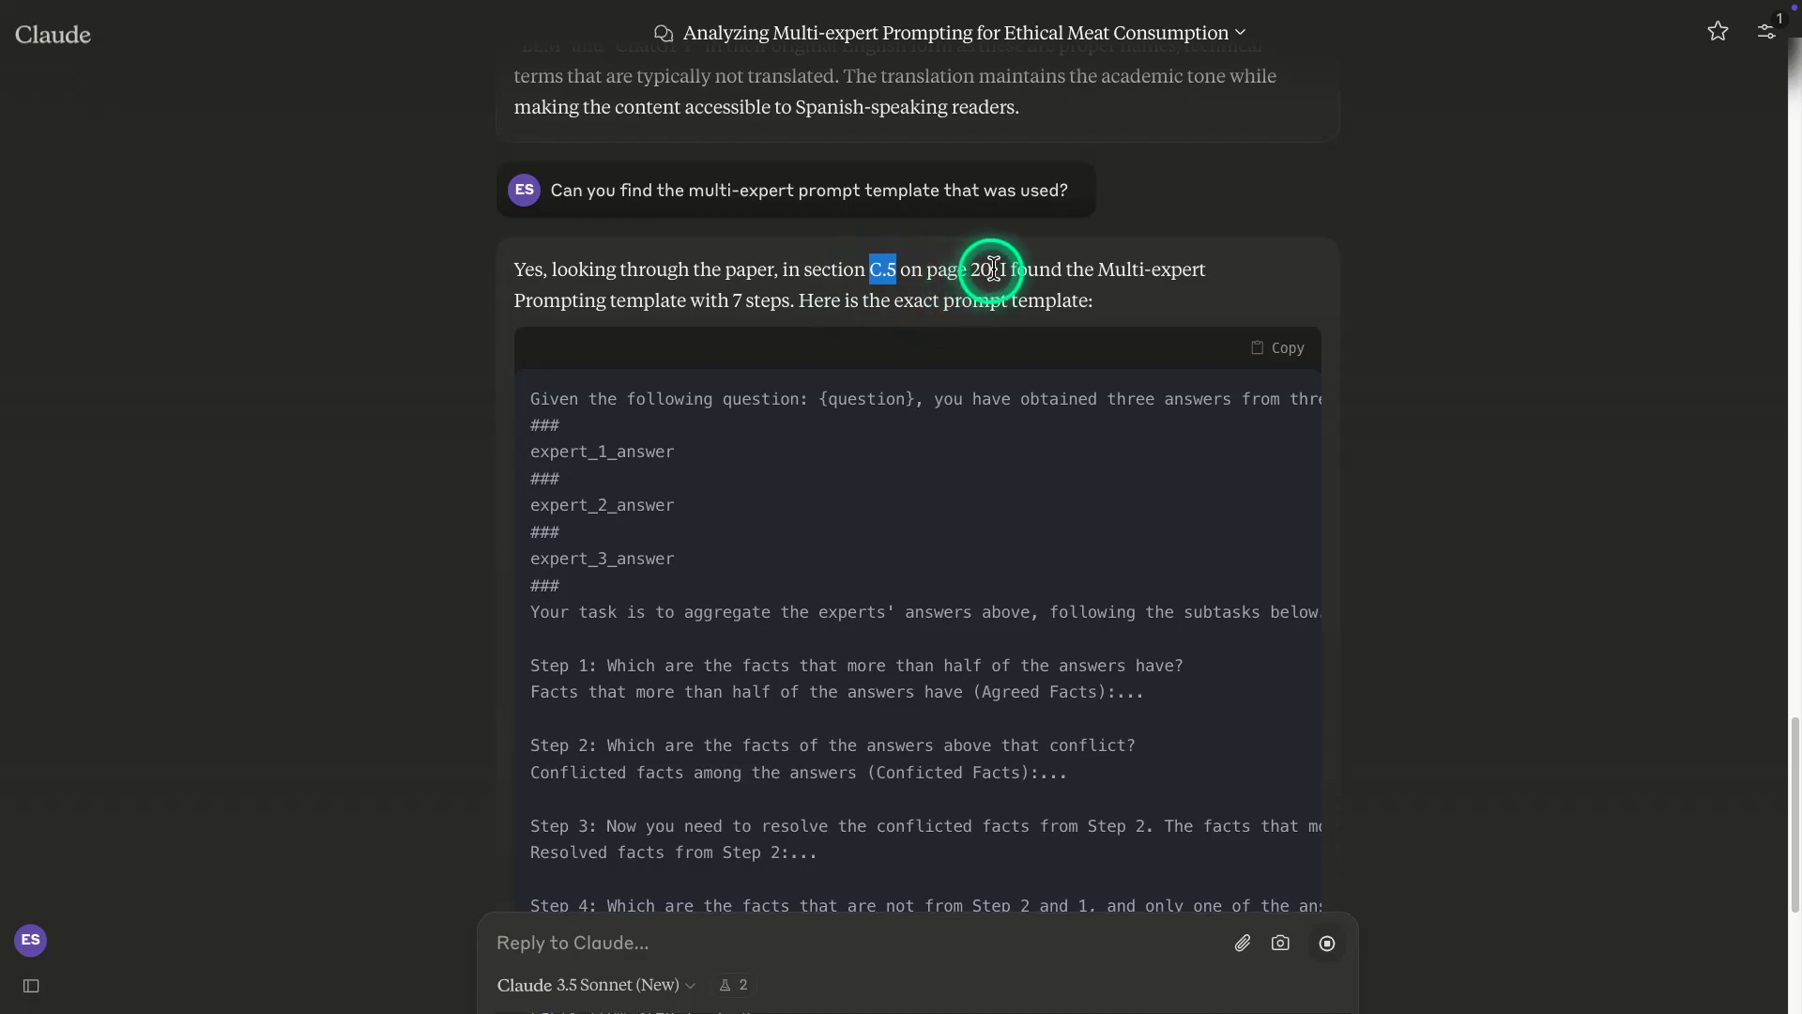
pyautogui.moveTo(995, 270); pyautogui.dragTo(928, 270)
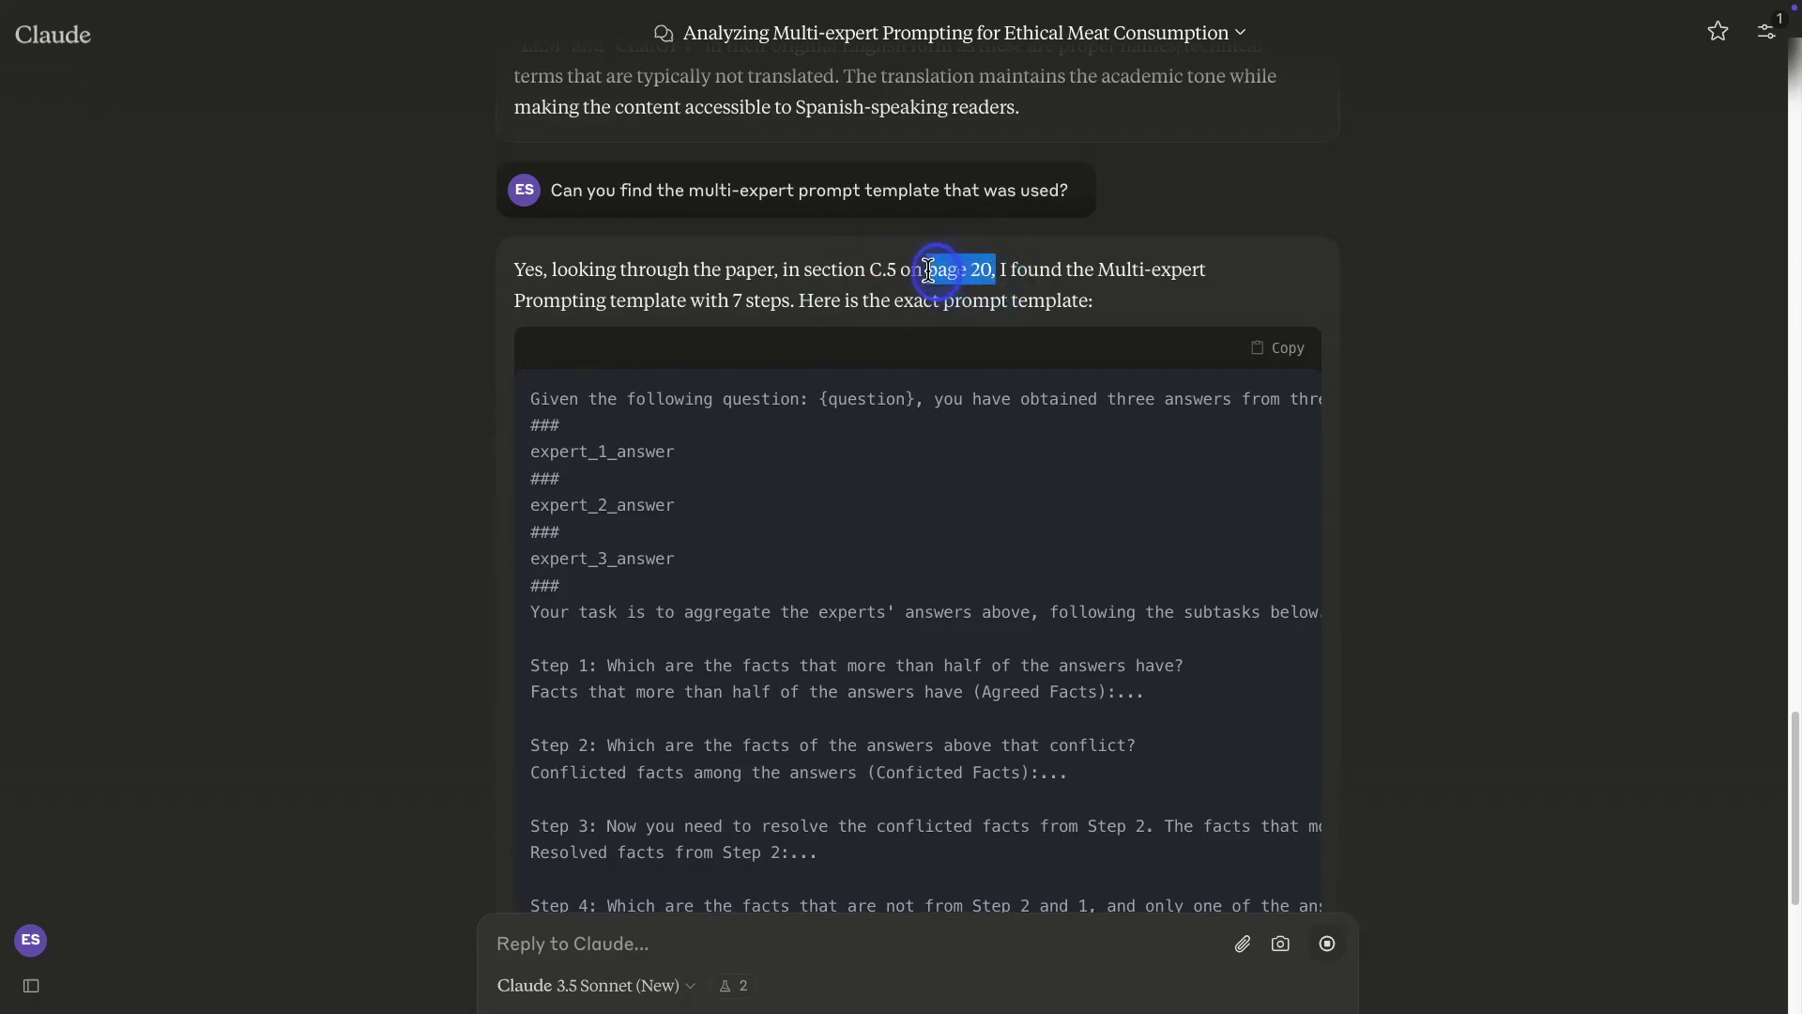
pyautogui.click(1188, 290)
pyautogui.scroll(-1, 910, 471)
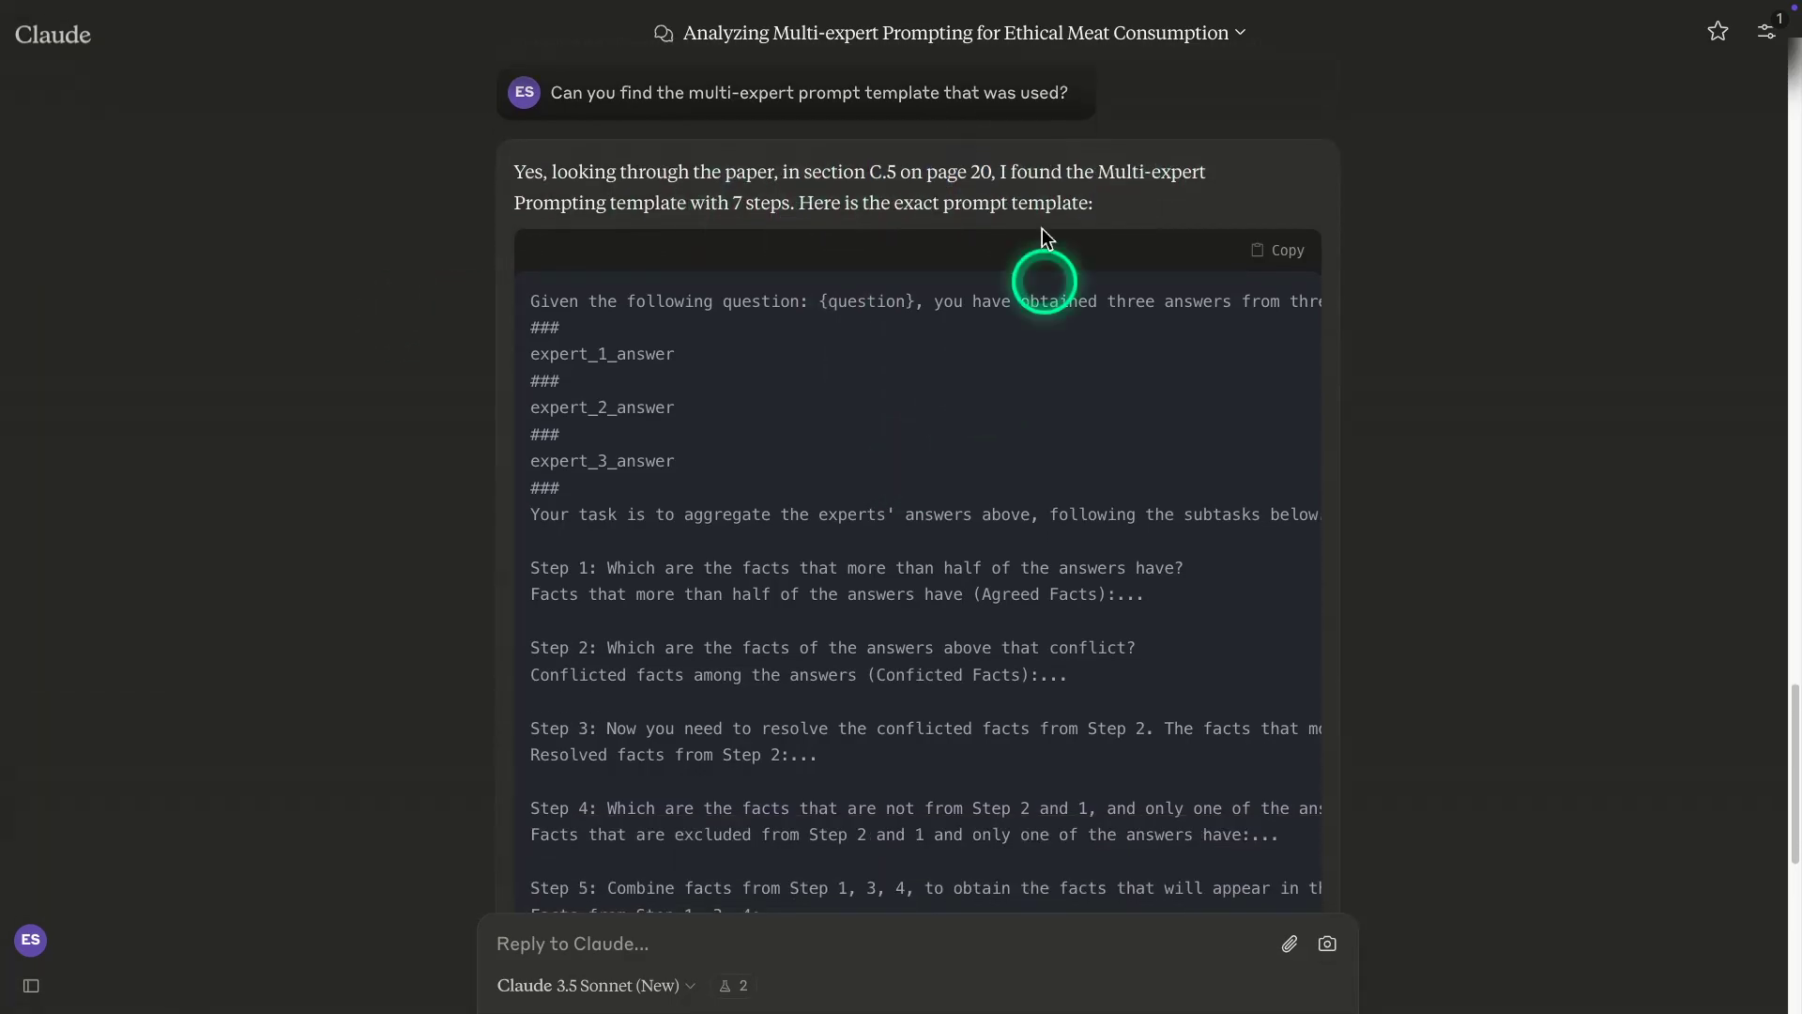
pyautogui.scroll(-5, 985, 418)
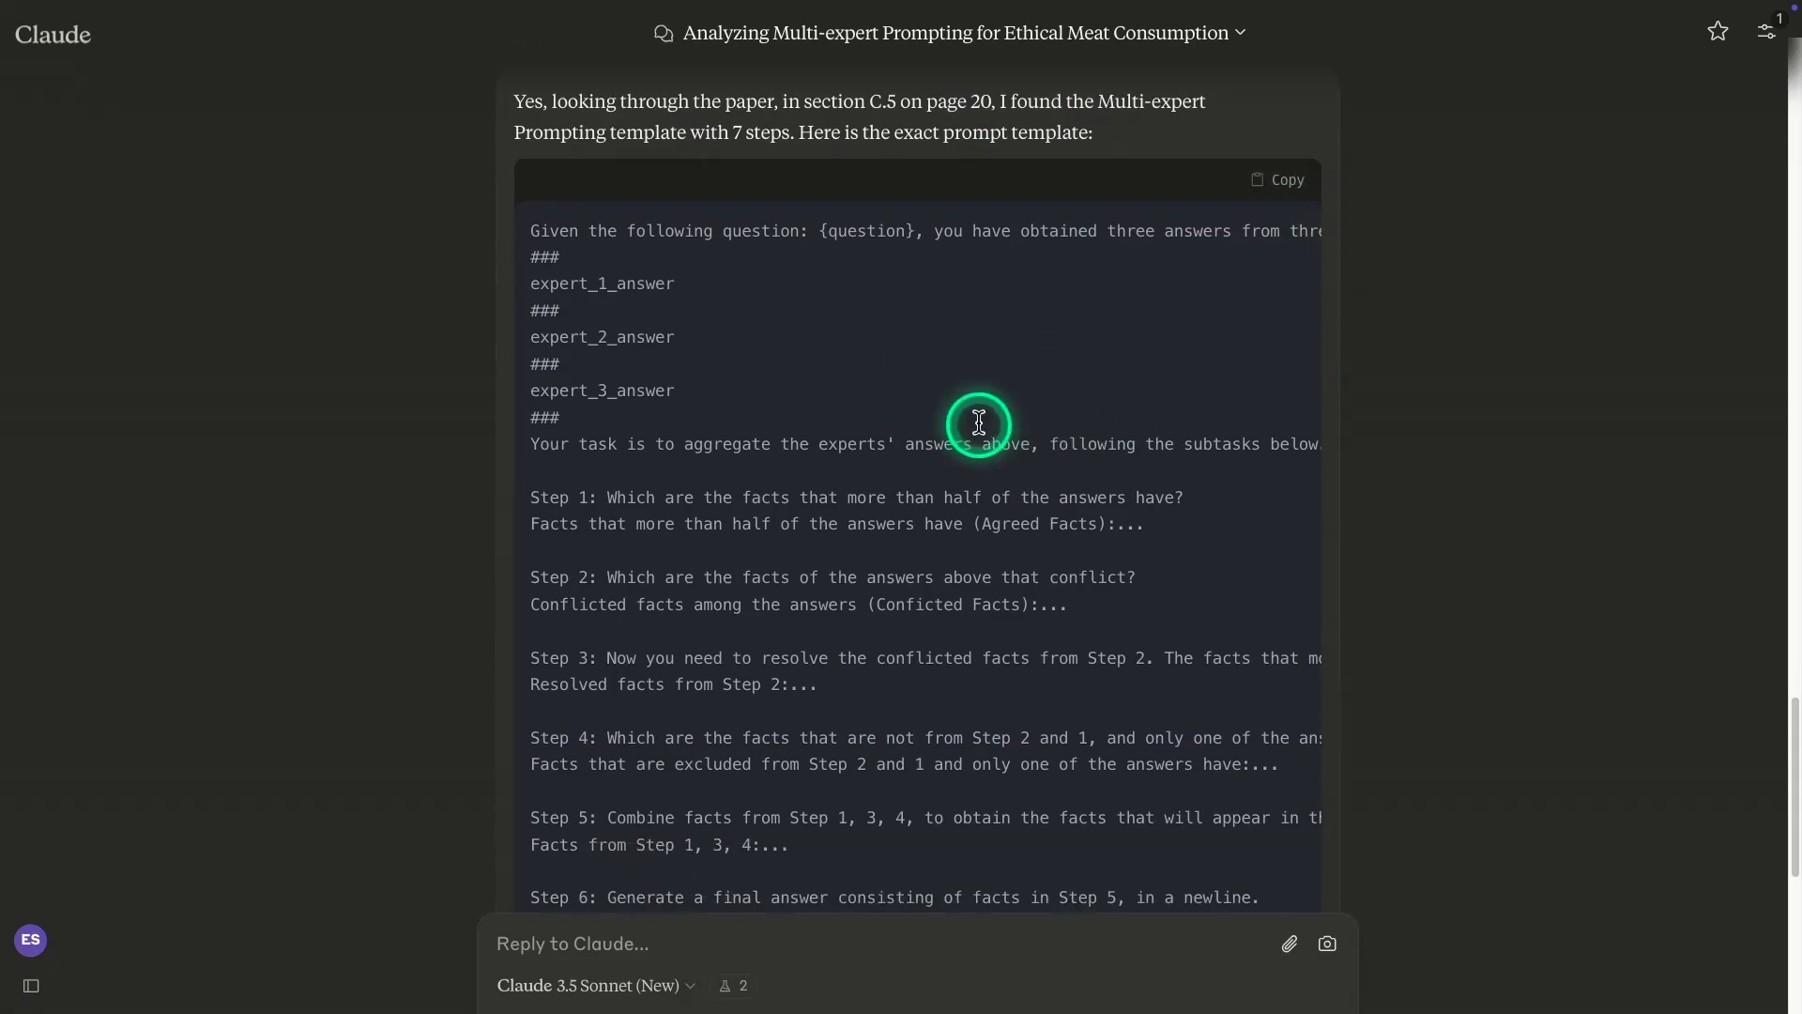
pyautogui.scroll(3, 1002, 418)
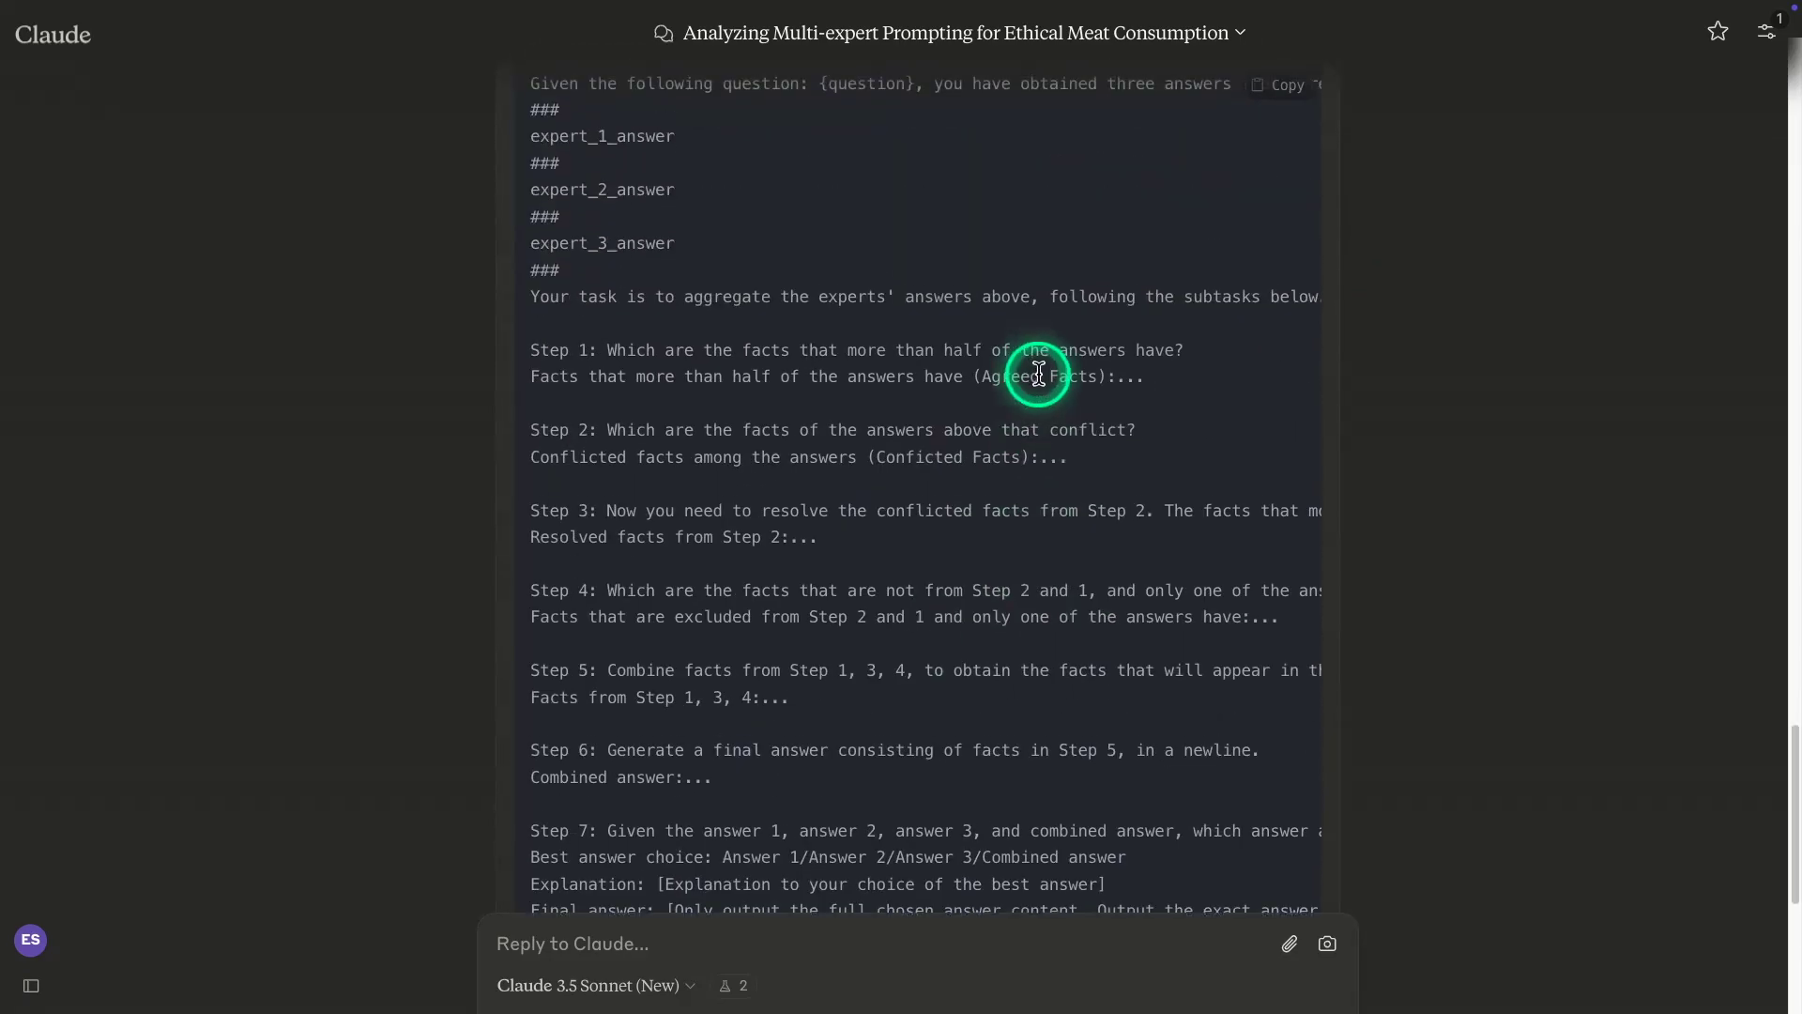
pyautogui.scroll(1, 1042, 378)
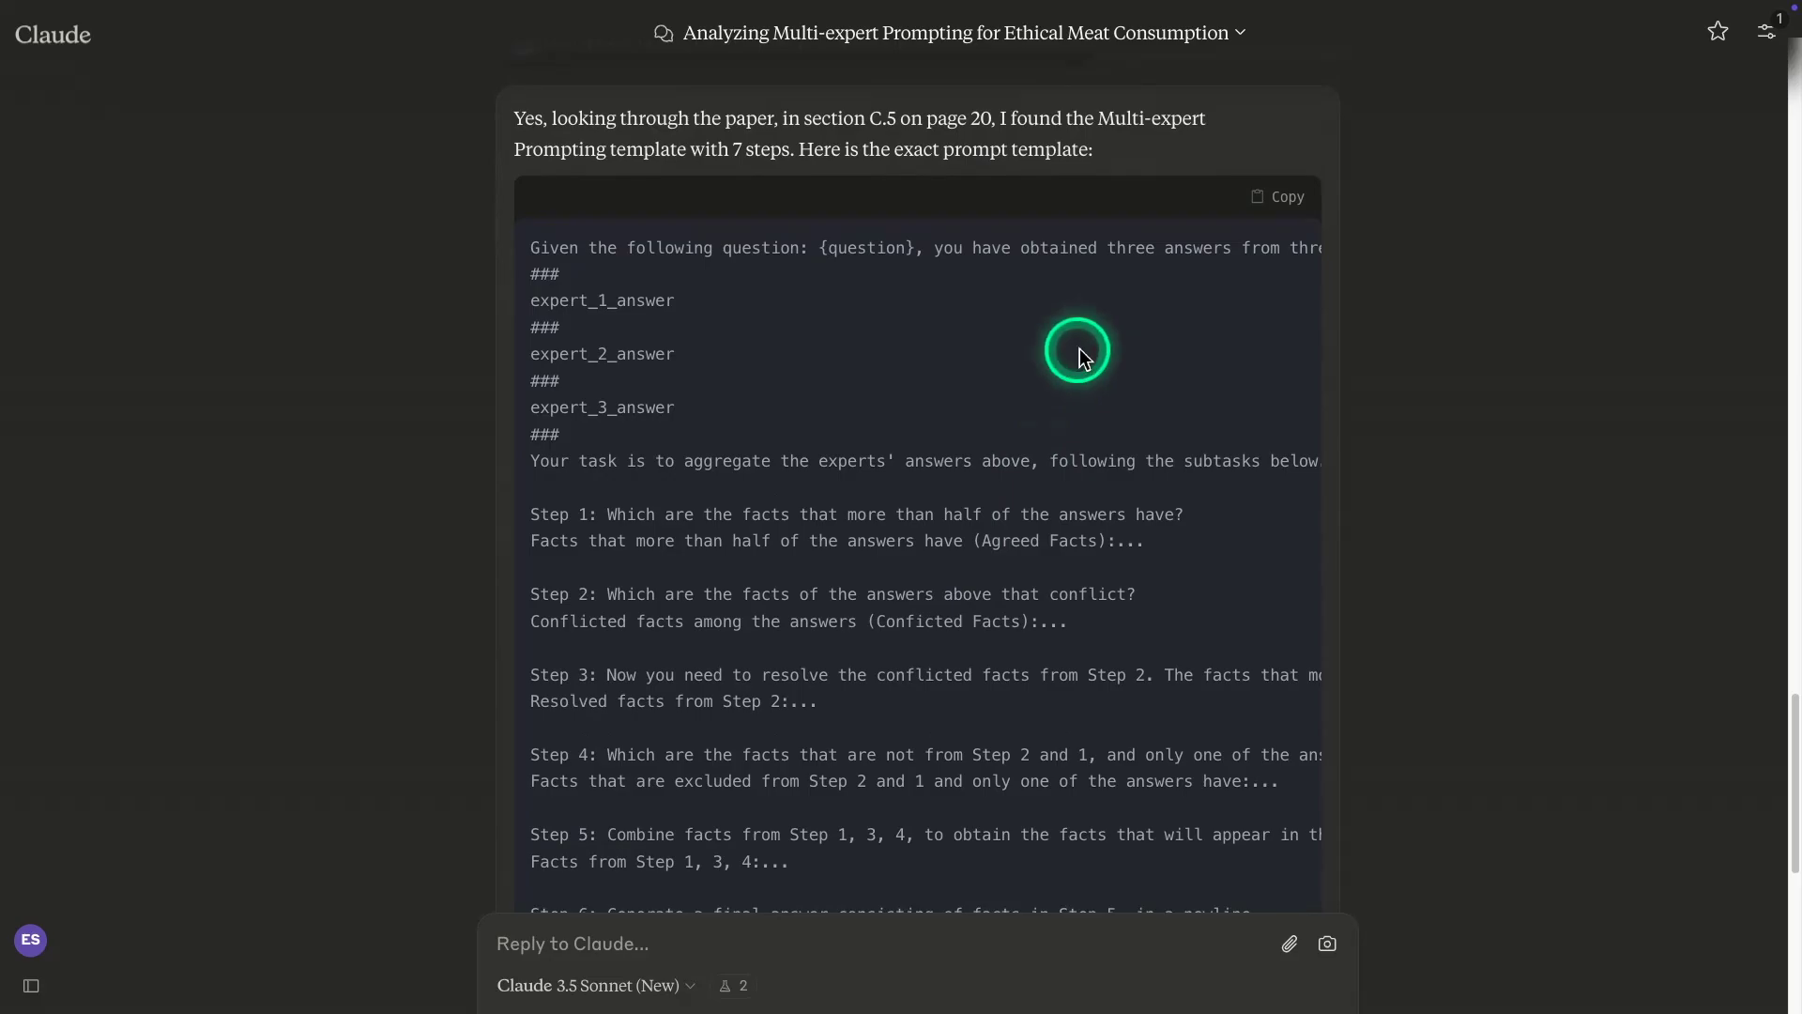
pyautogui.scroll(-5, 1092, 357)
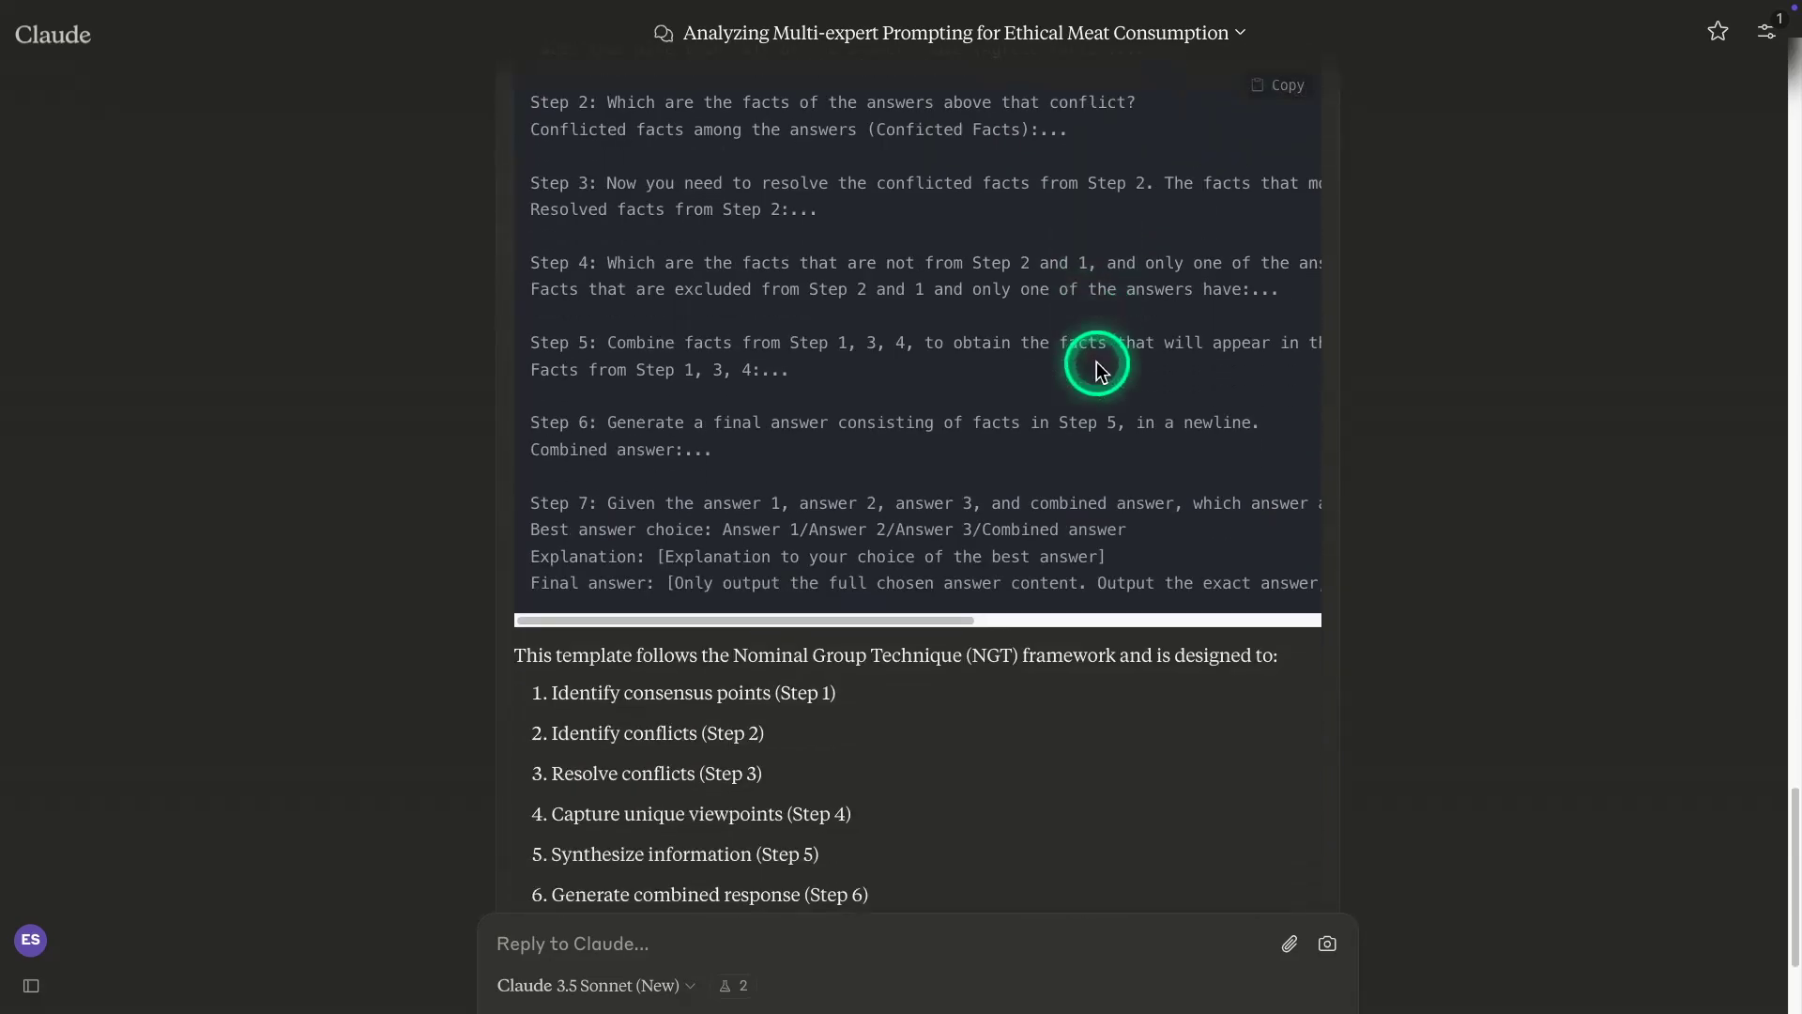
pyautogui.scroll(-2, 1096, 362)
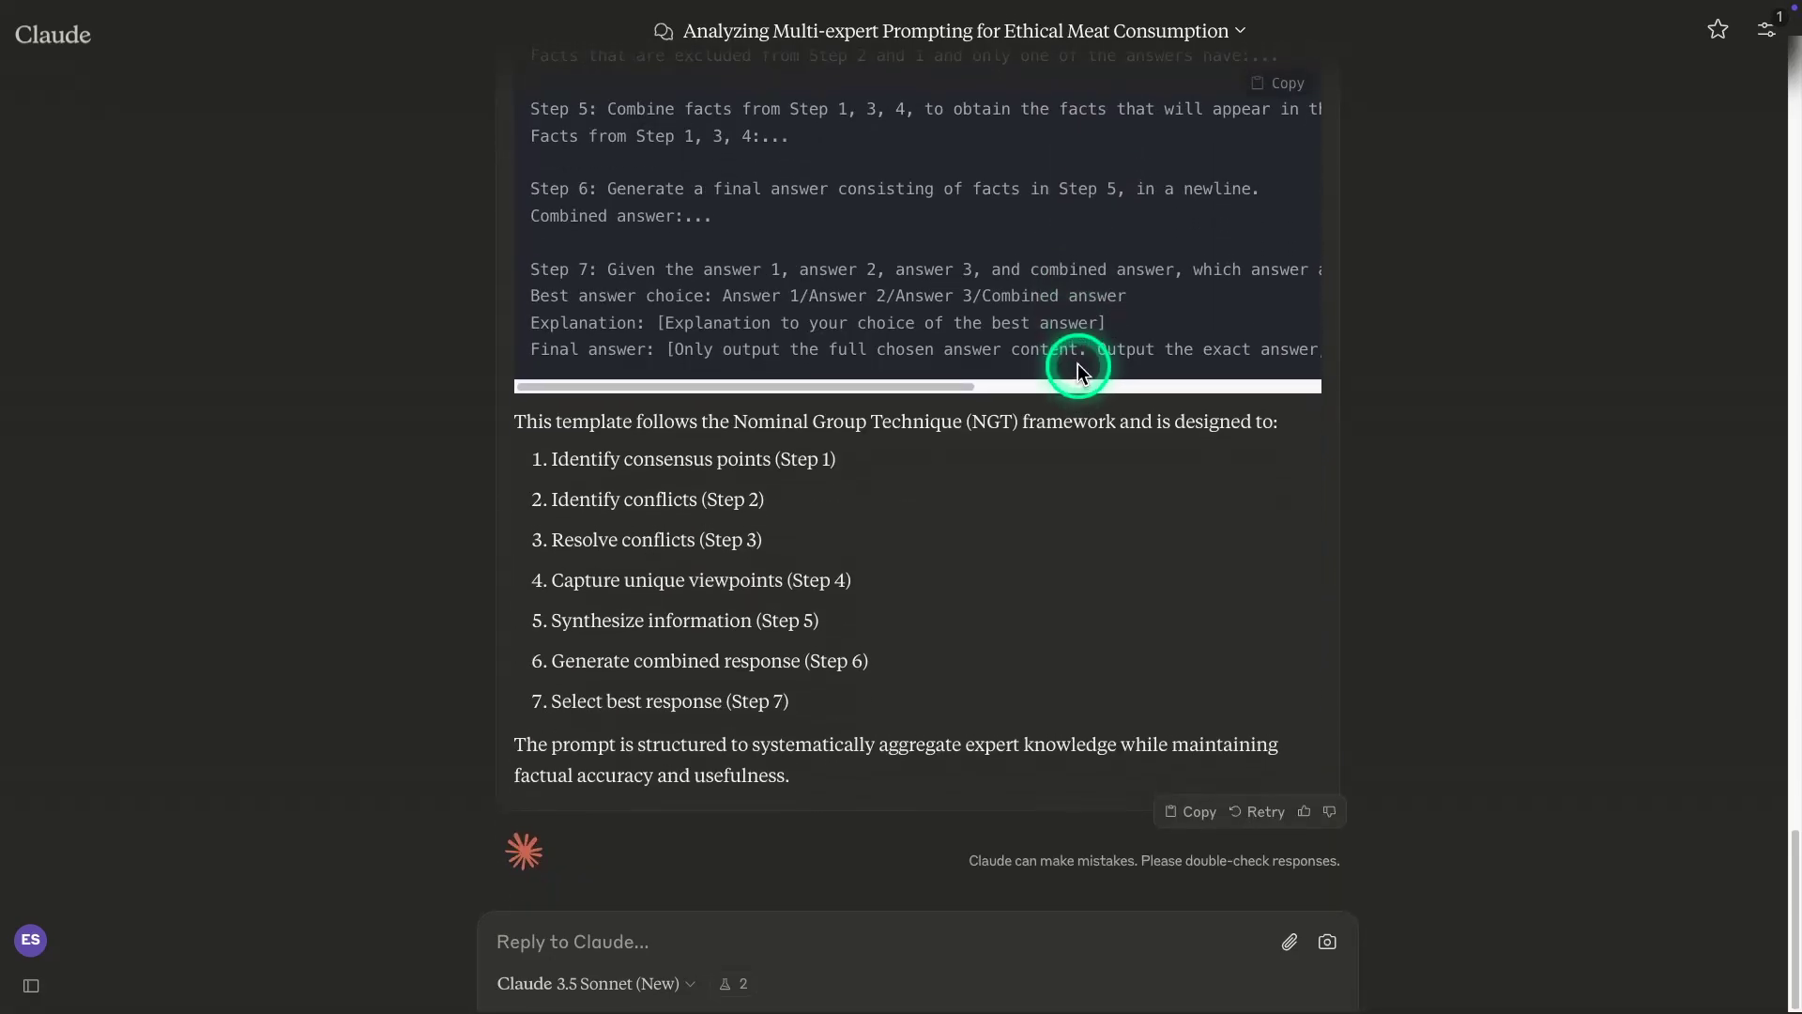
pyautogui.scroll(8, 1079, 371)
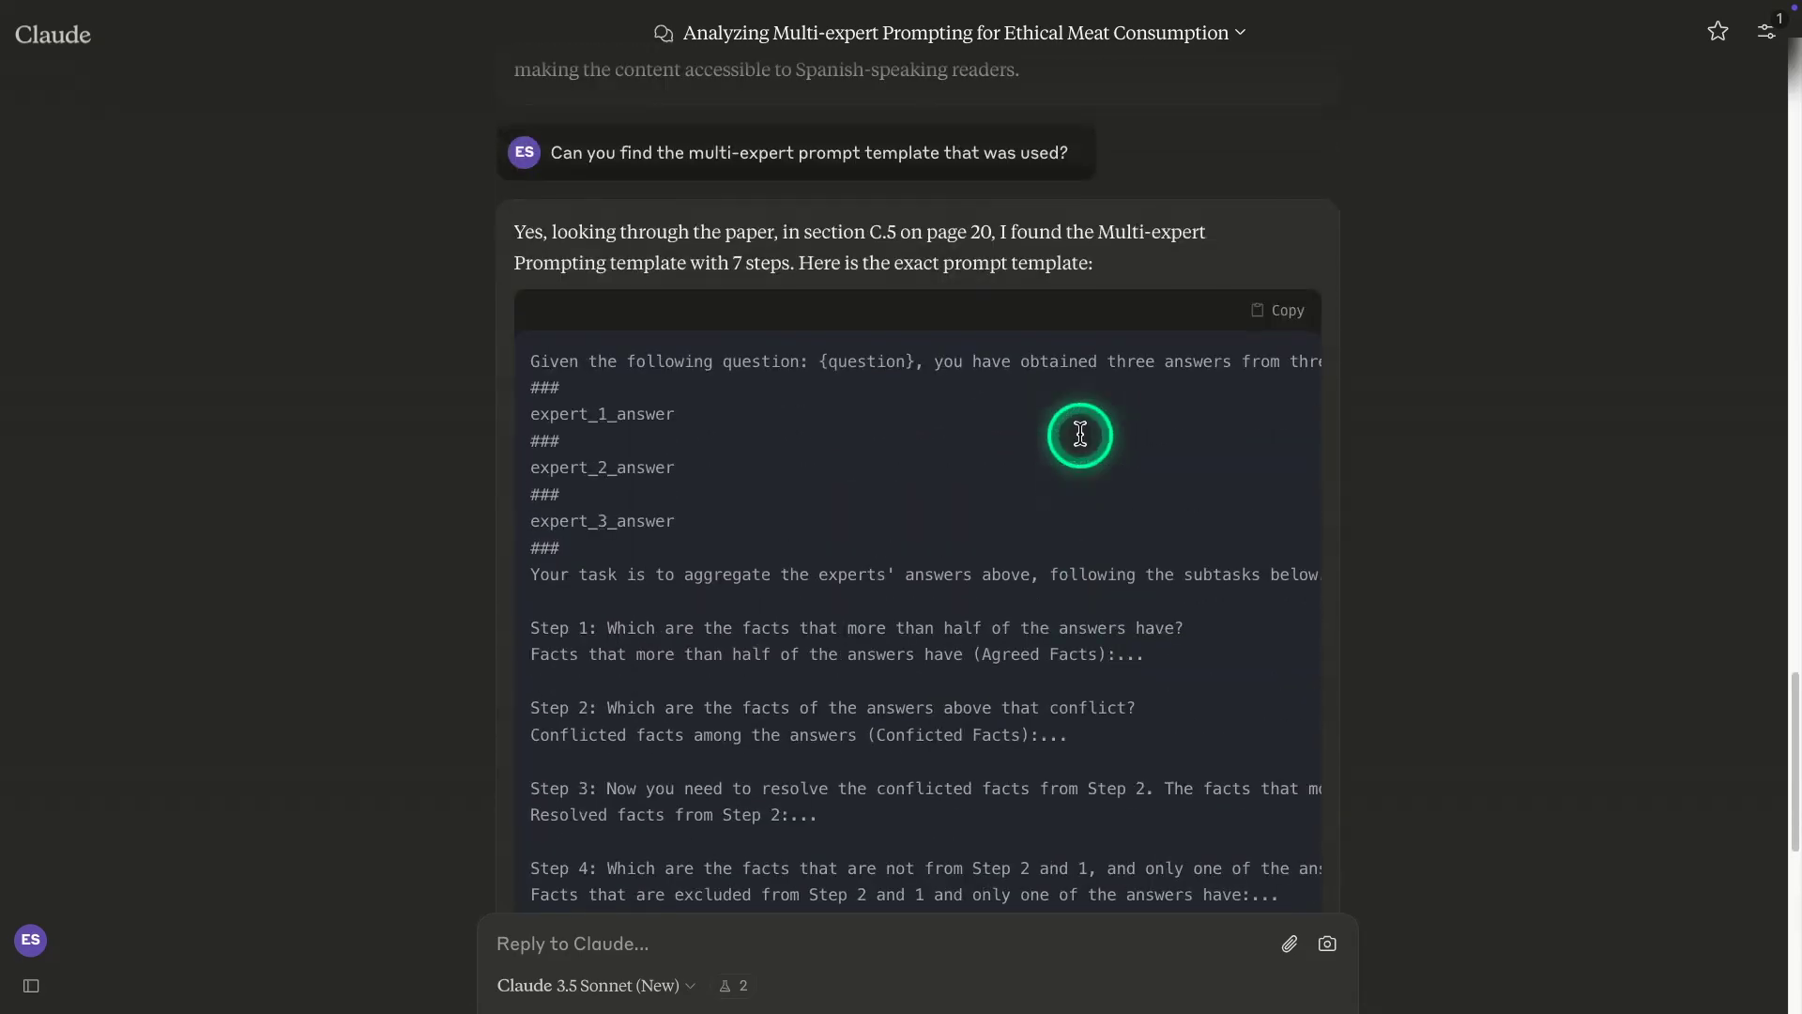
pyautogui.scroll(-7, 1042, 566)
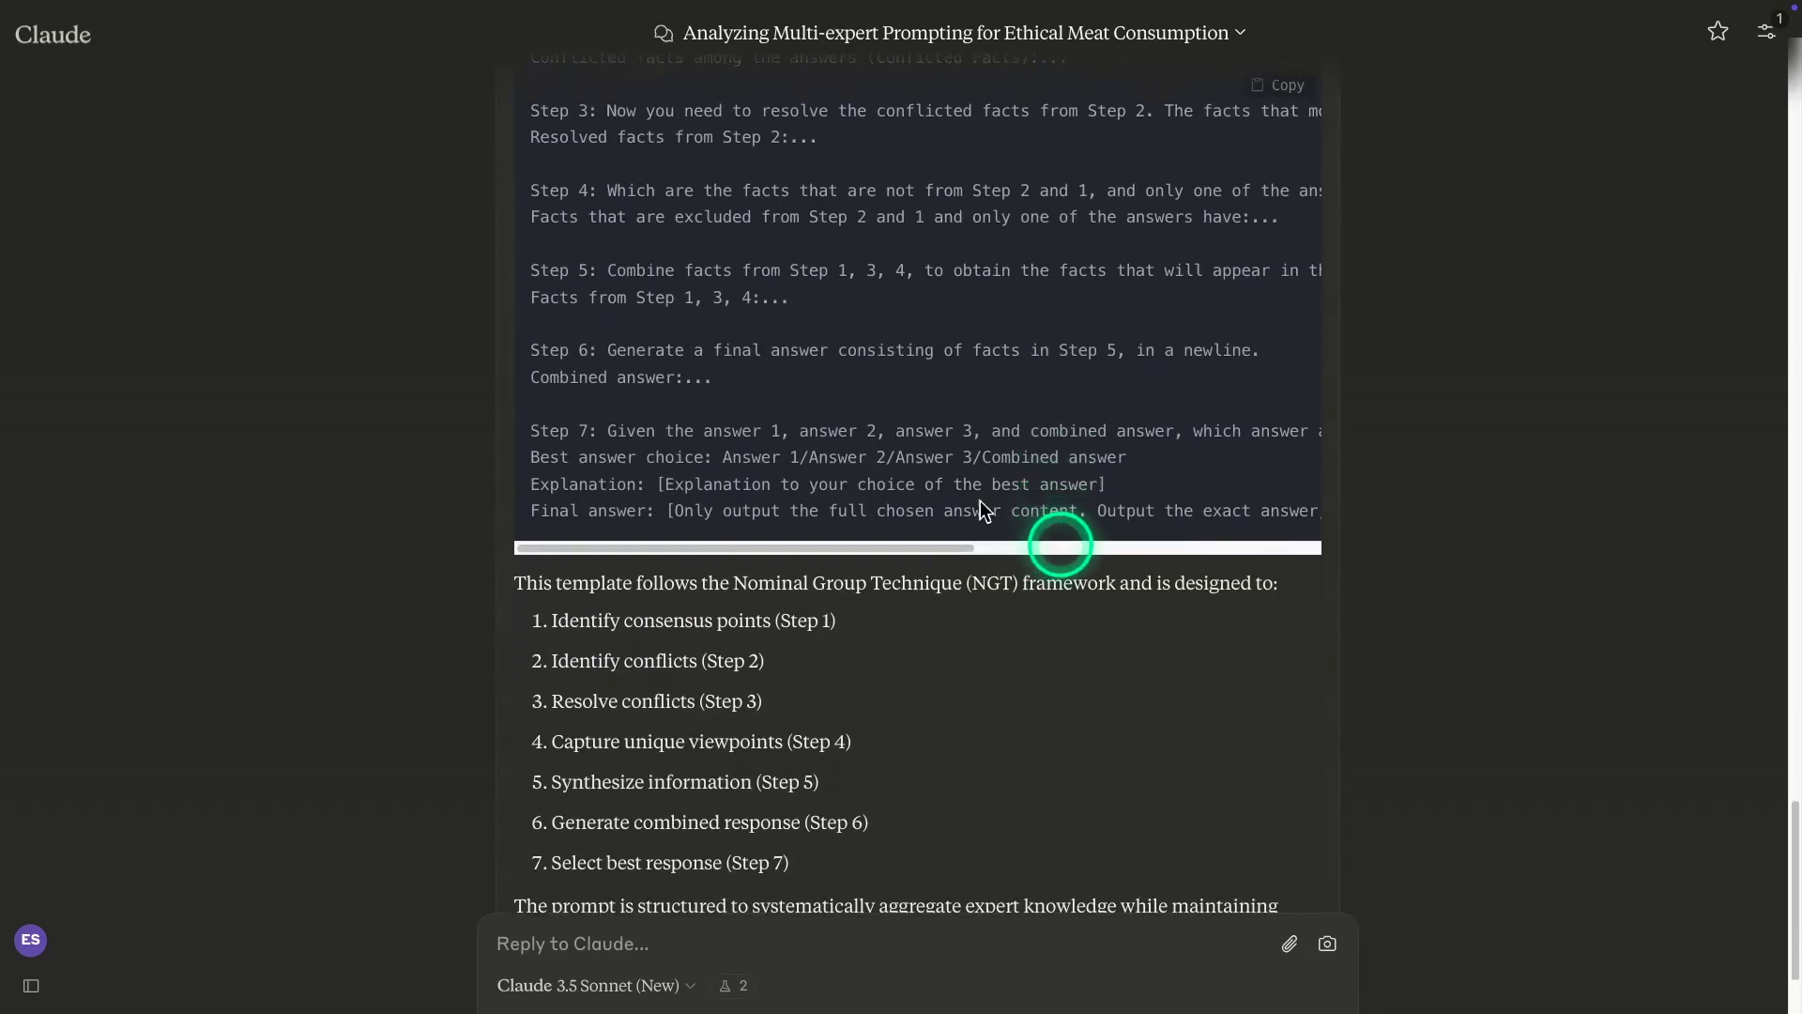
pyautogui.scroll(-1, 697, 599)
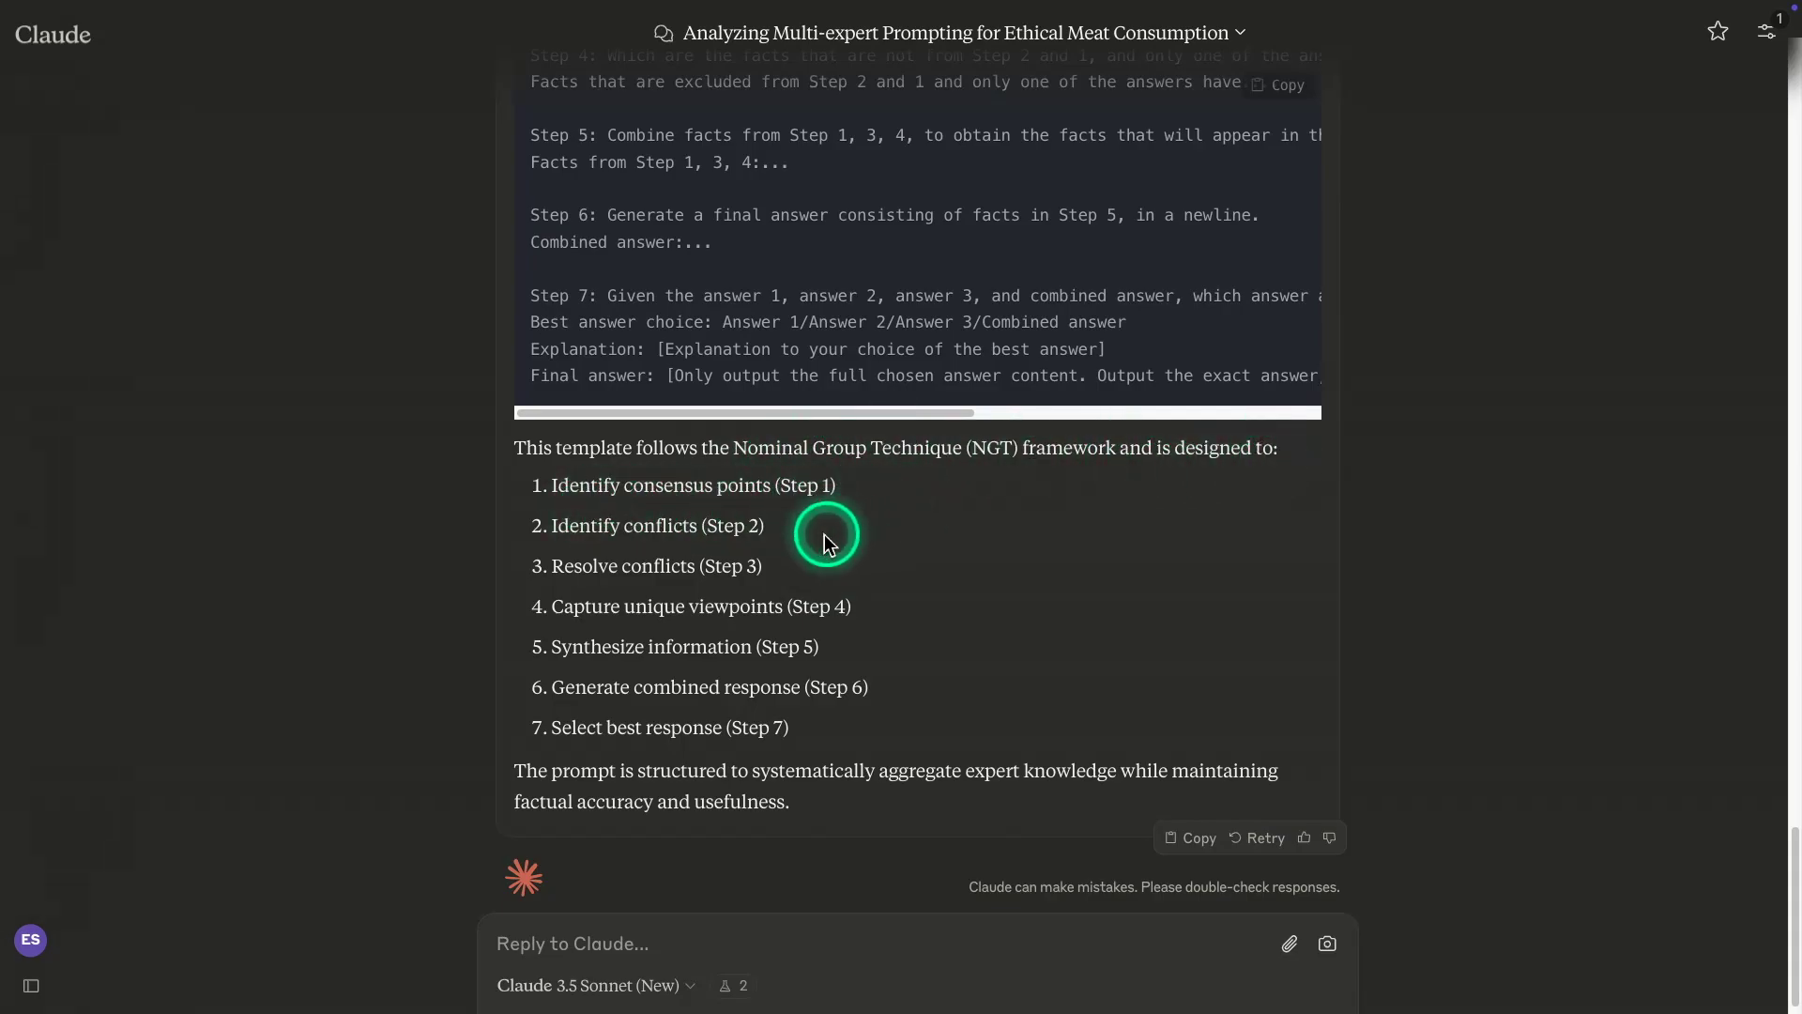
pyautogui.scroll(-1, 850, 563)
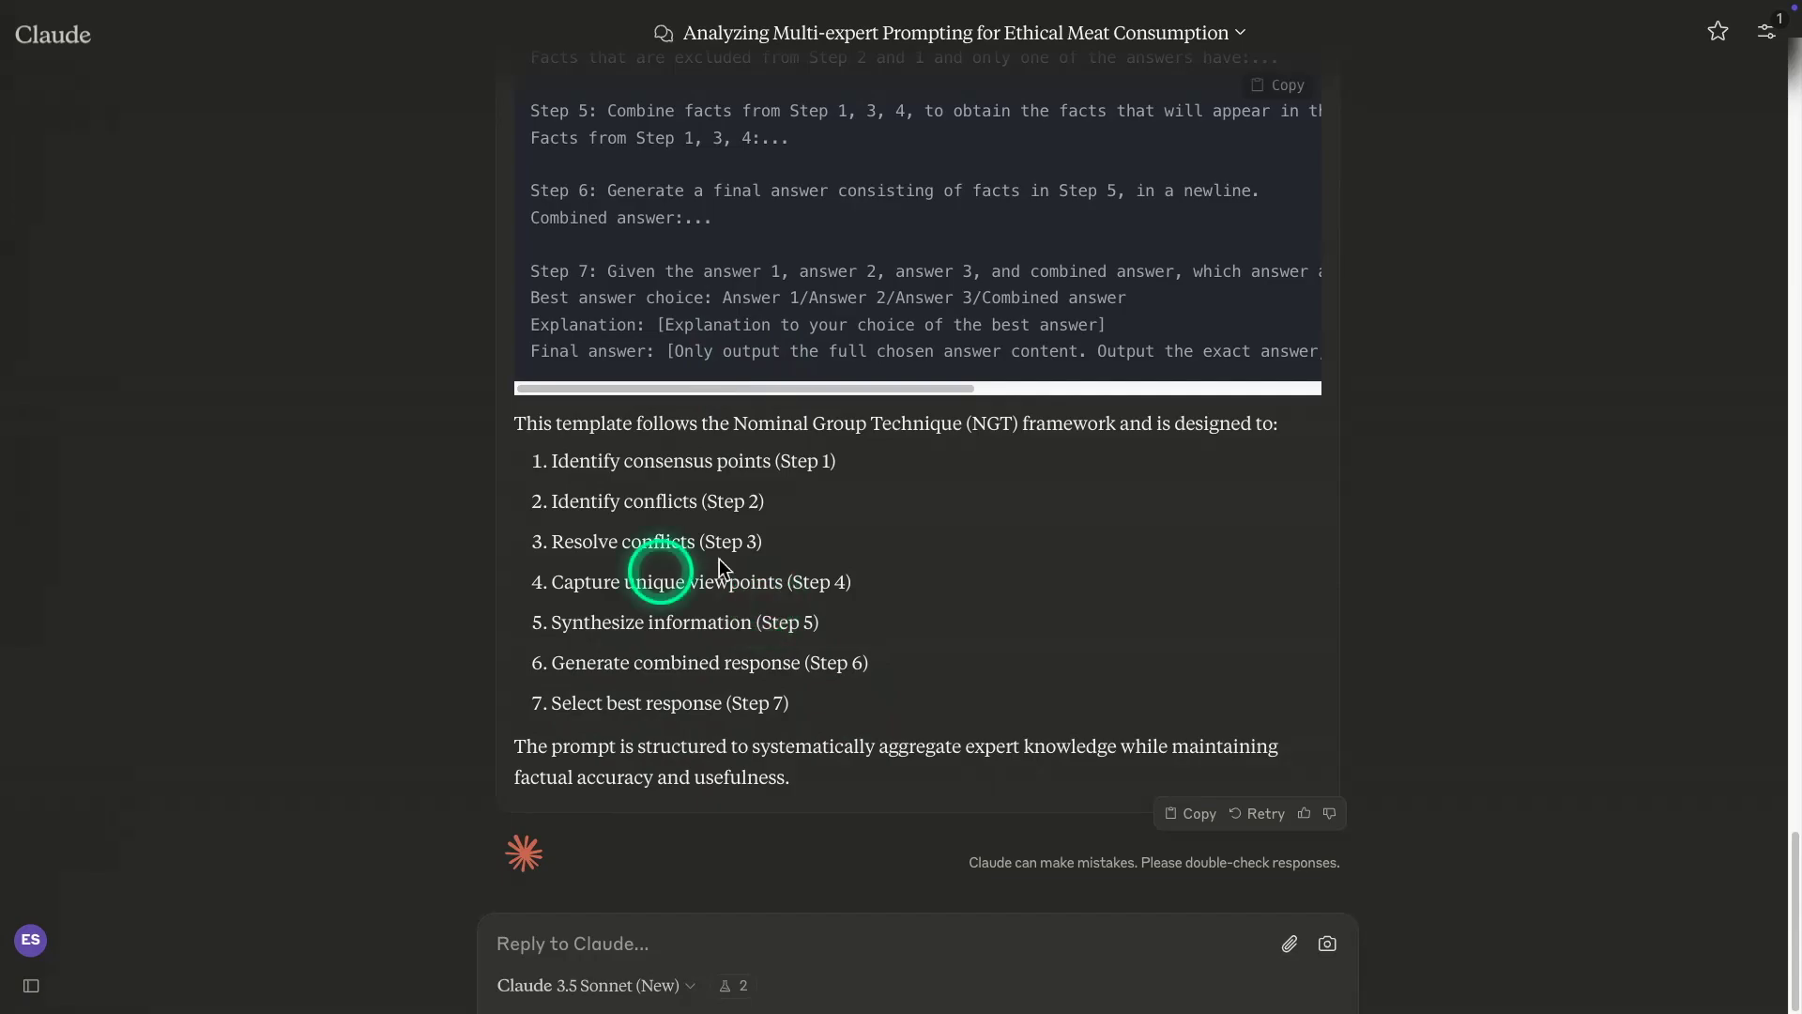
pyautogui.scroll(5, 900, 743)
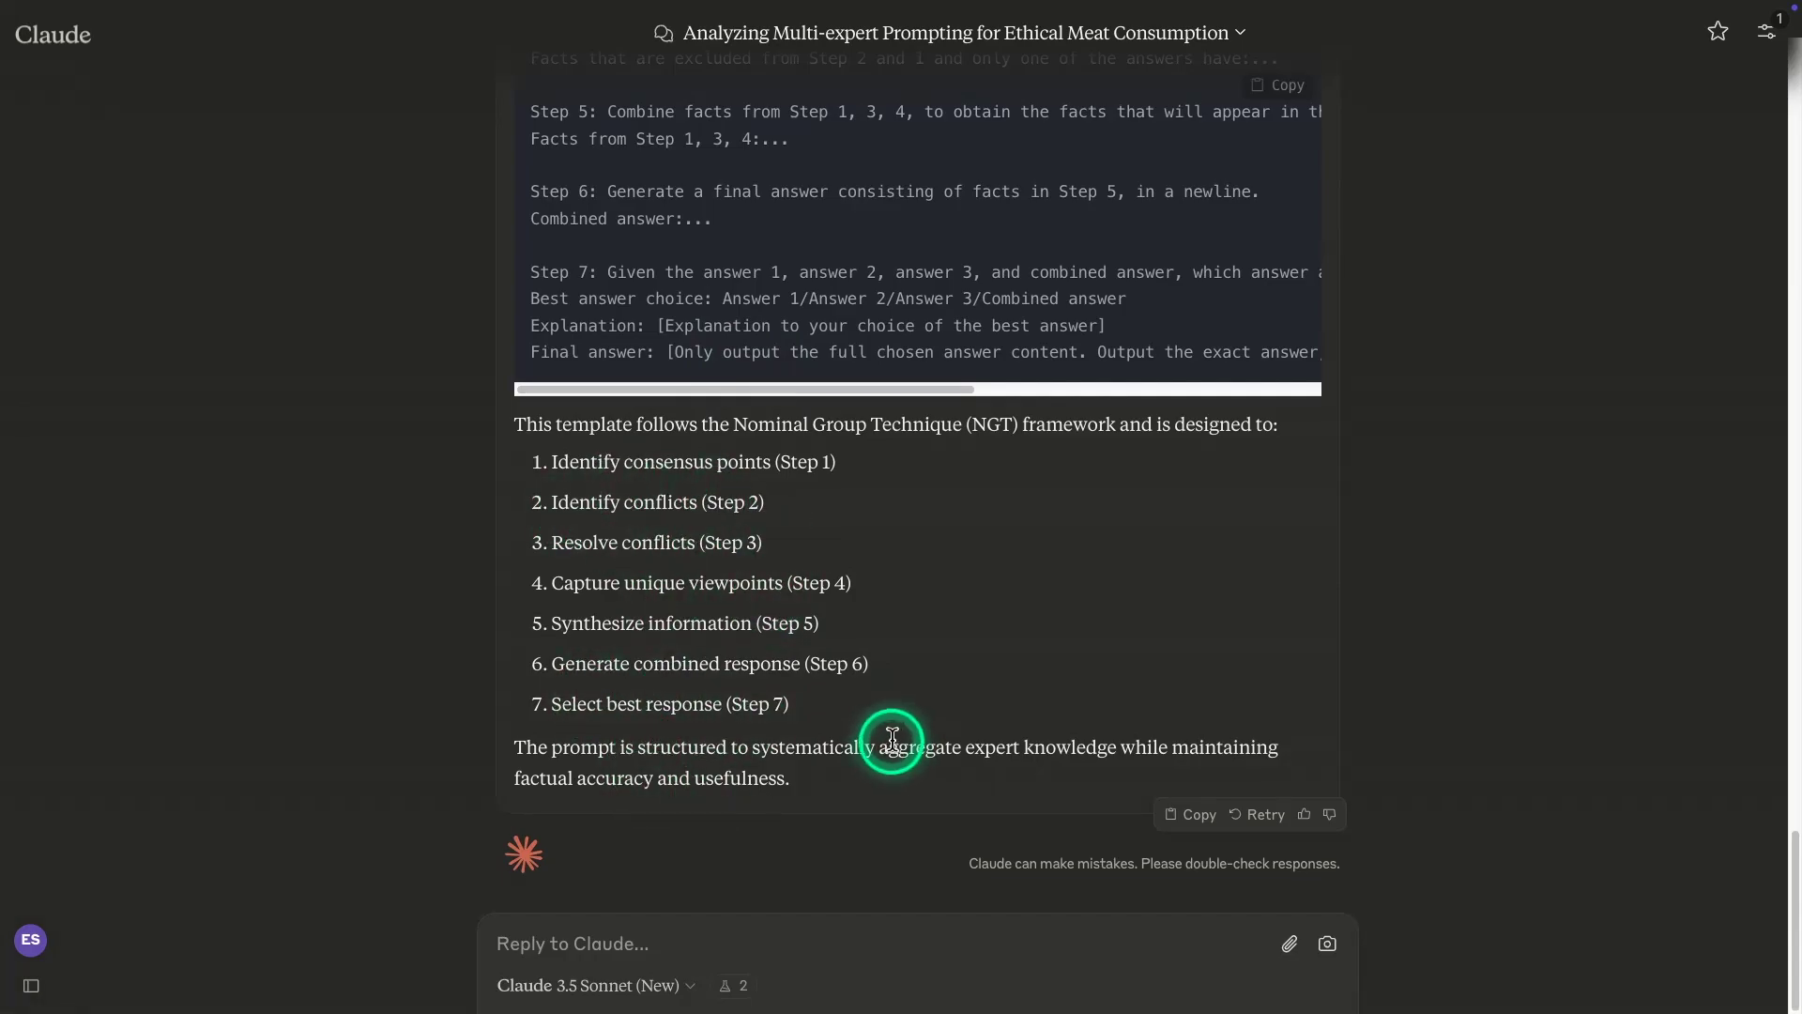
pyautogui.scroll(2, 894, 741)
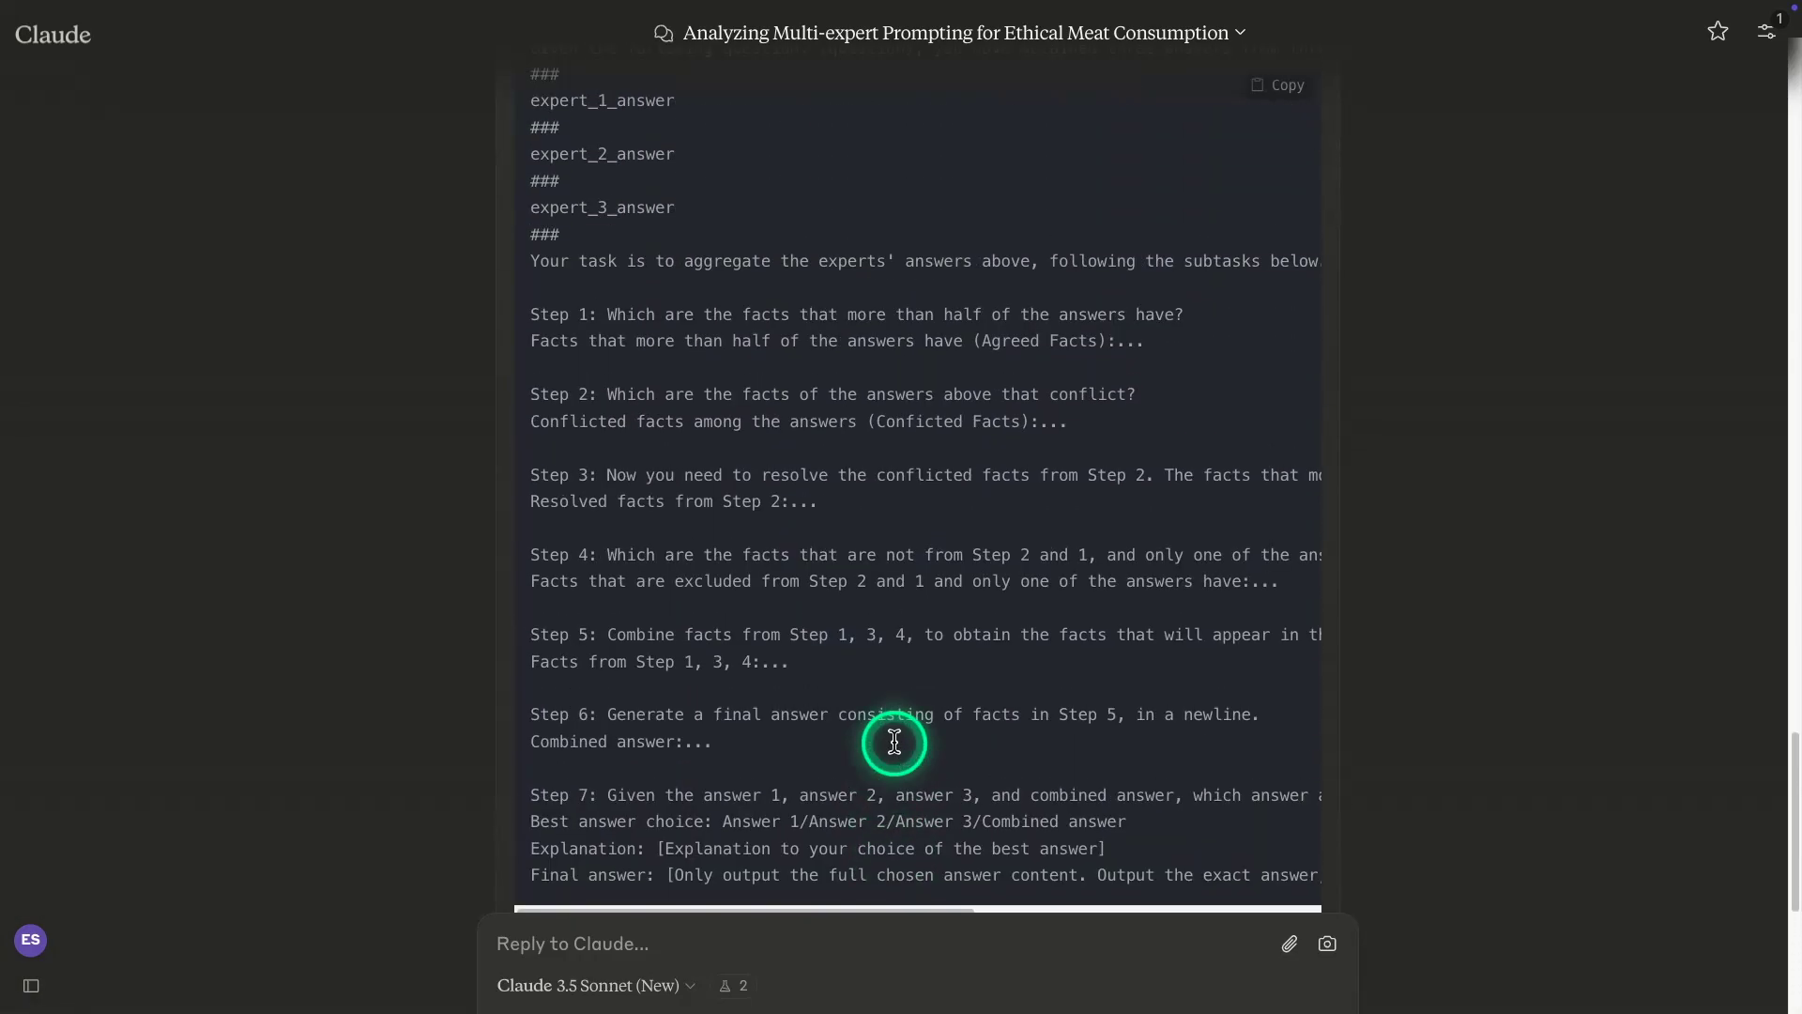
pyautogui.scroll(1, 891, 715)
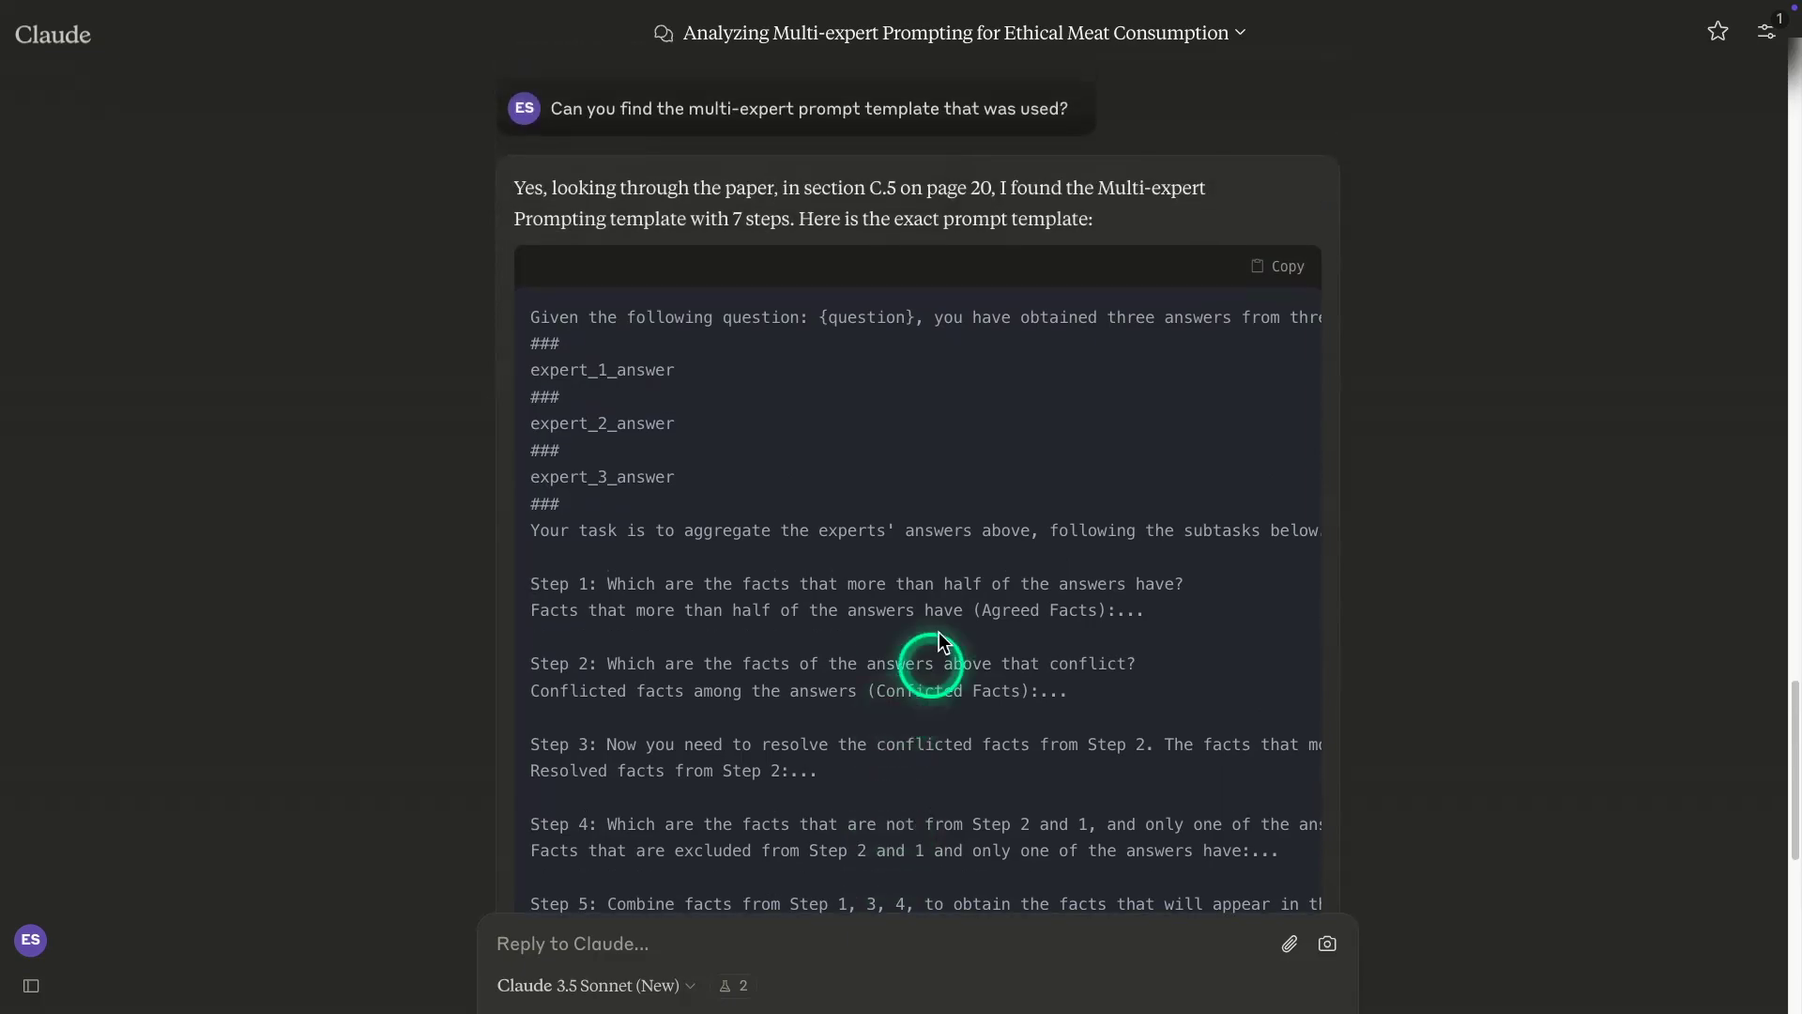
pyautogui.moveTo(532, 317); pyautogui.dragTo(646, 370)
pyautogui.moveTo(711, 430); pyautogui.dragTo(917, 657)
pyautogui.moveTo(794, 594); pyautogui.dragTo(531, 583)
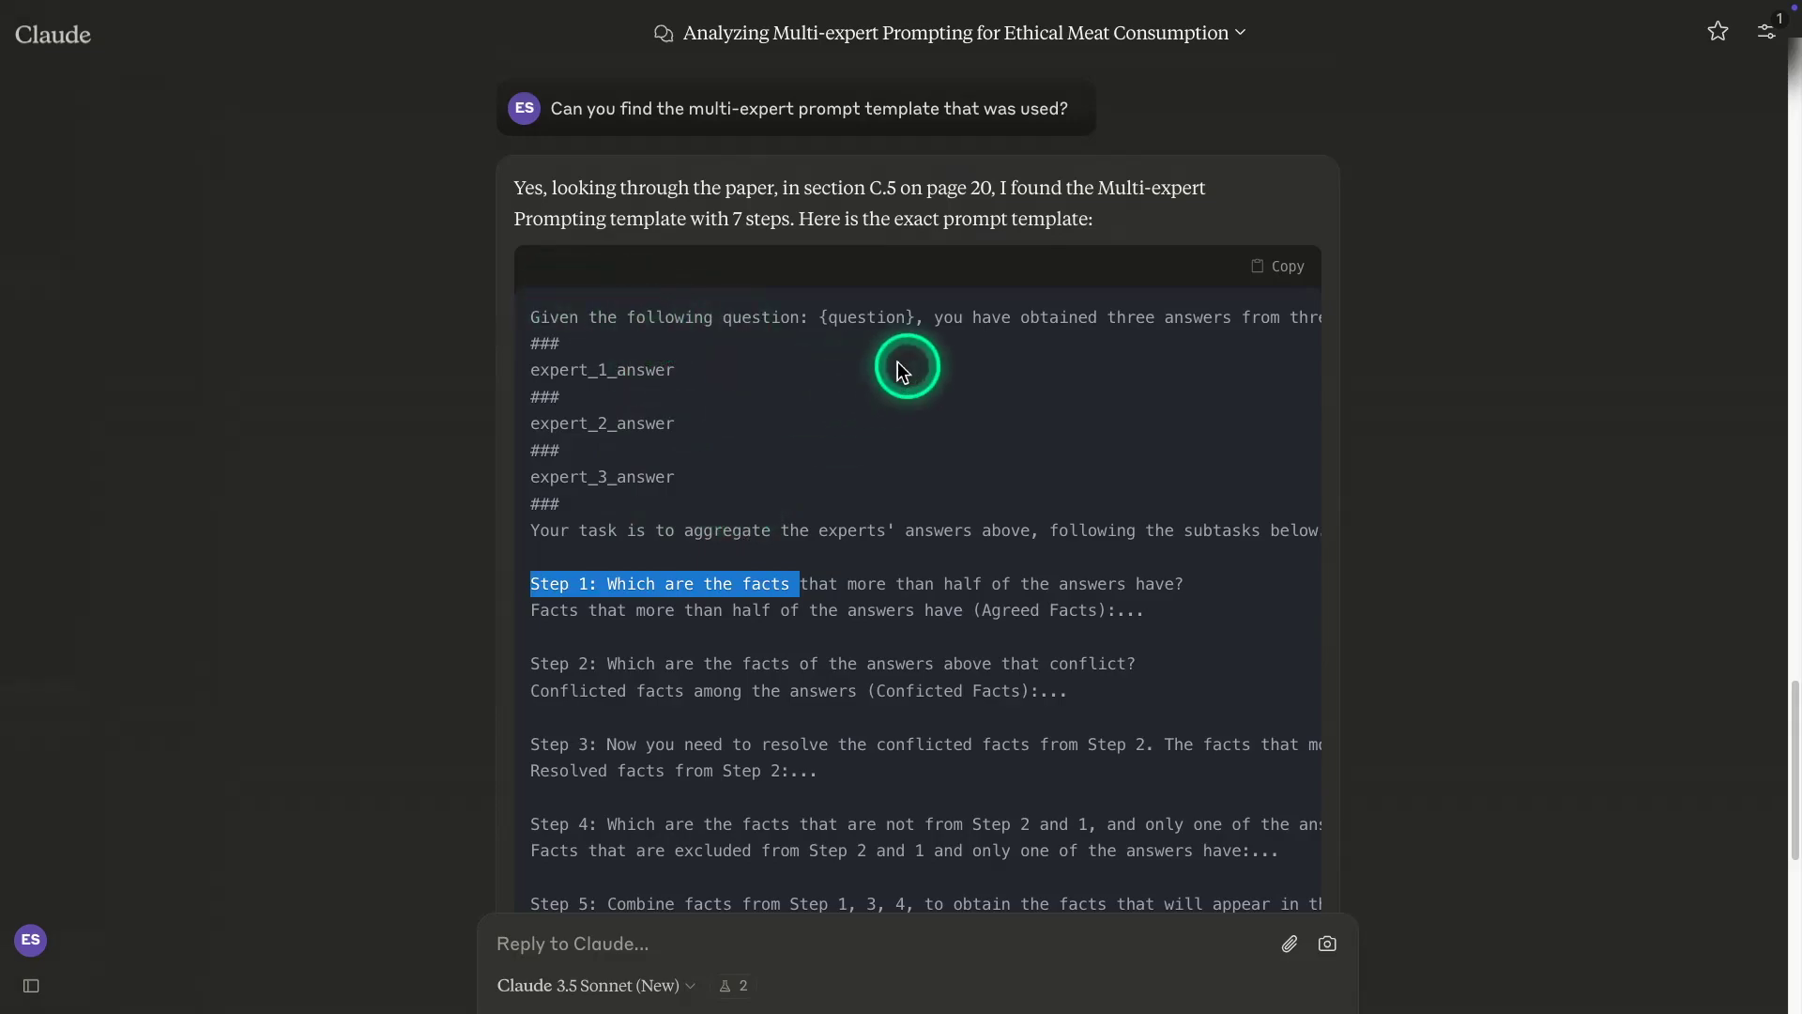
pyautogui.click(958, 644)
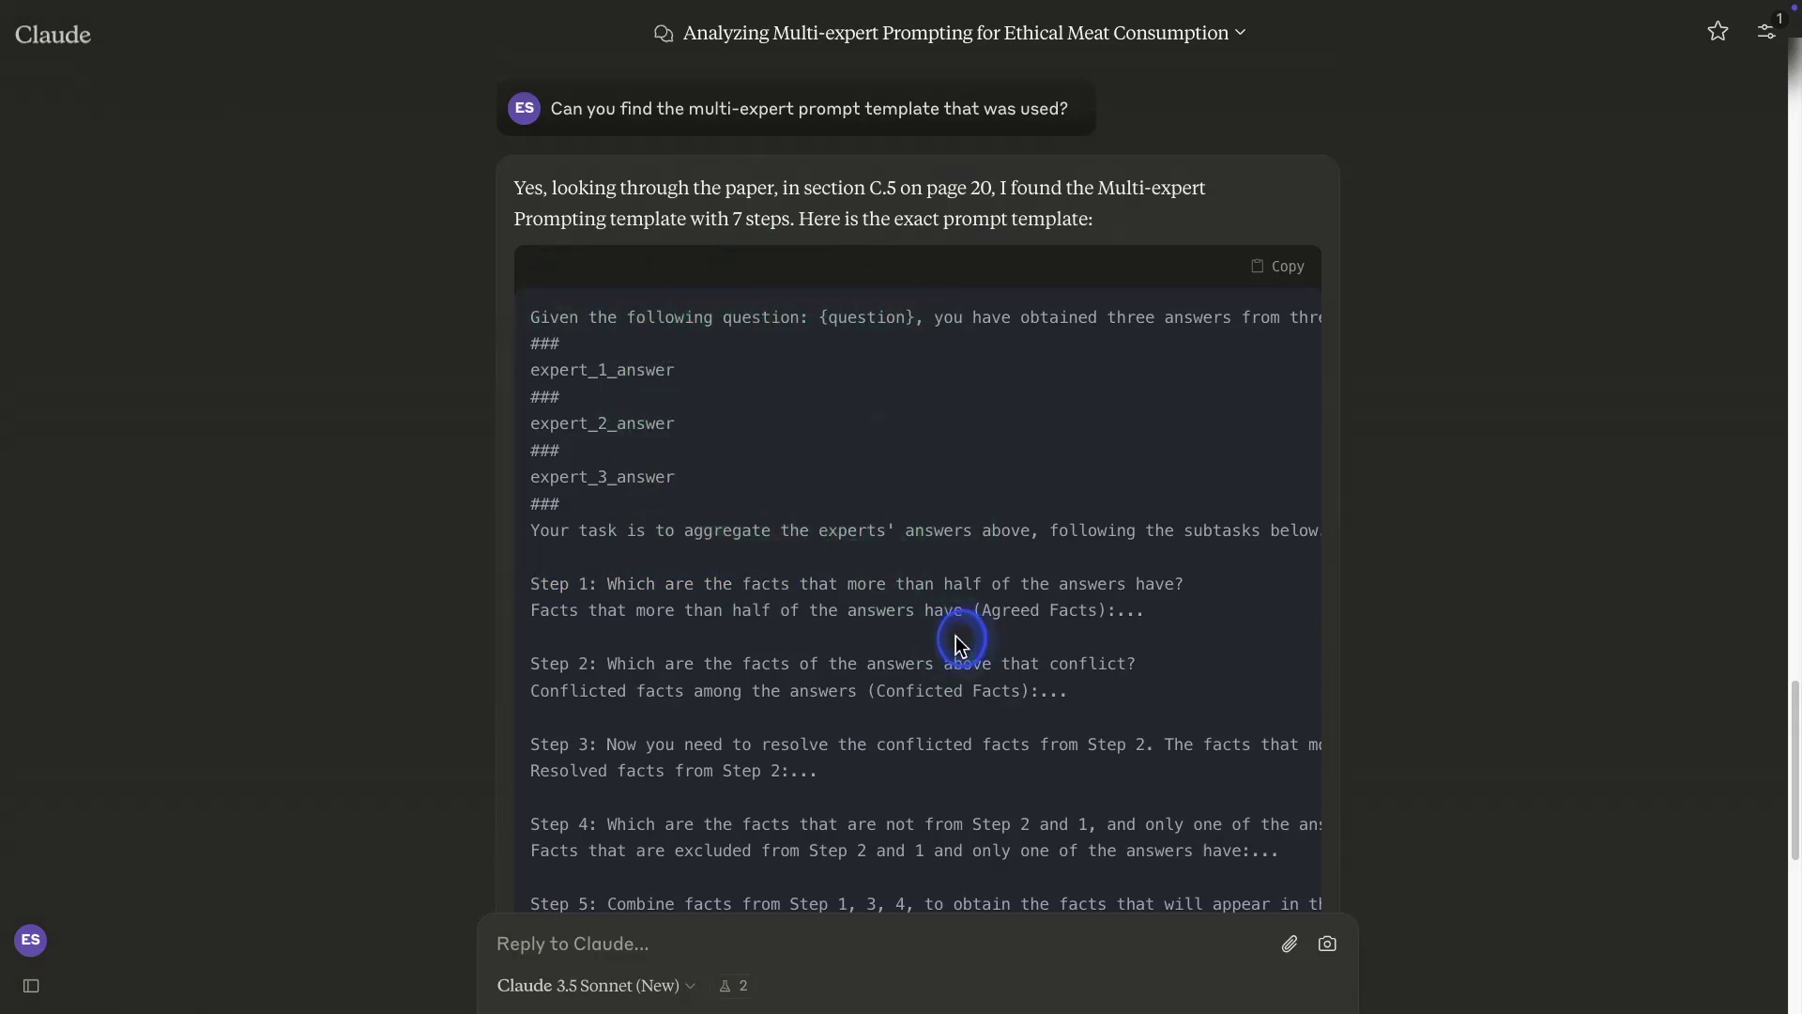
pyautogui.scroll(-2, 788, 664)
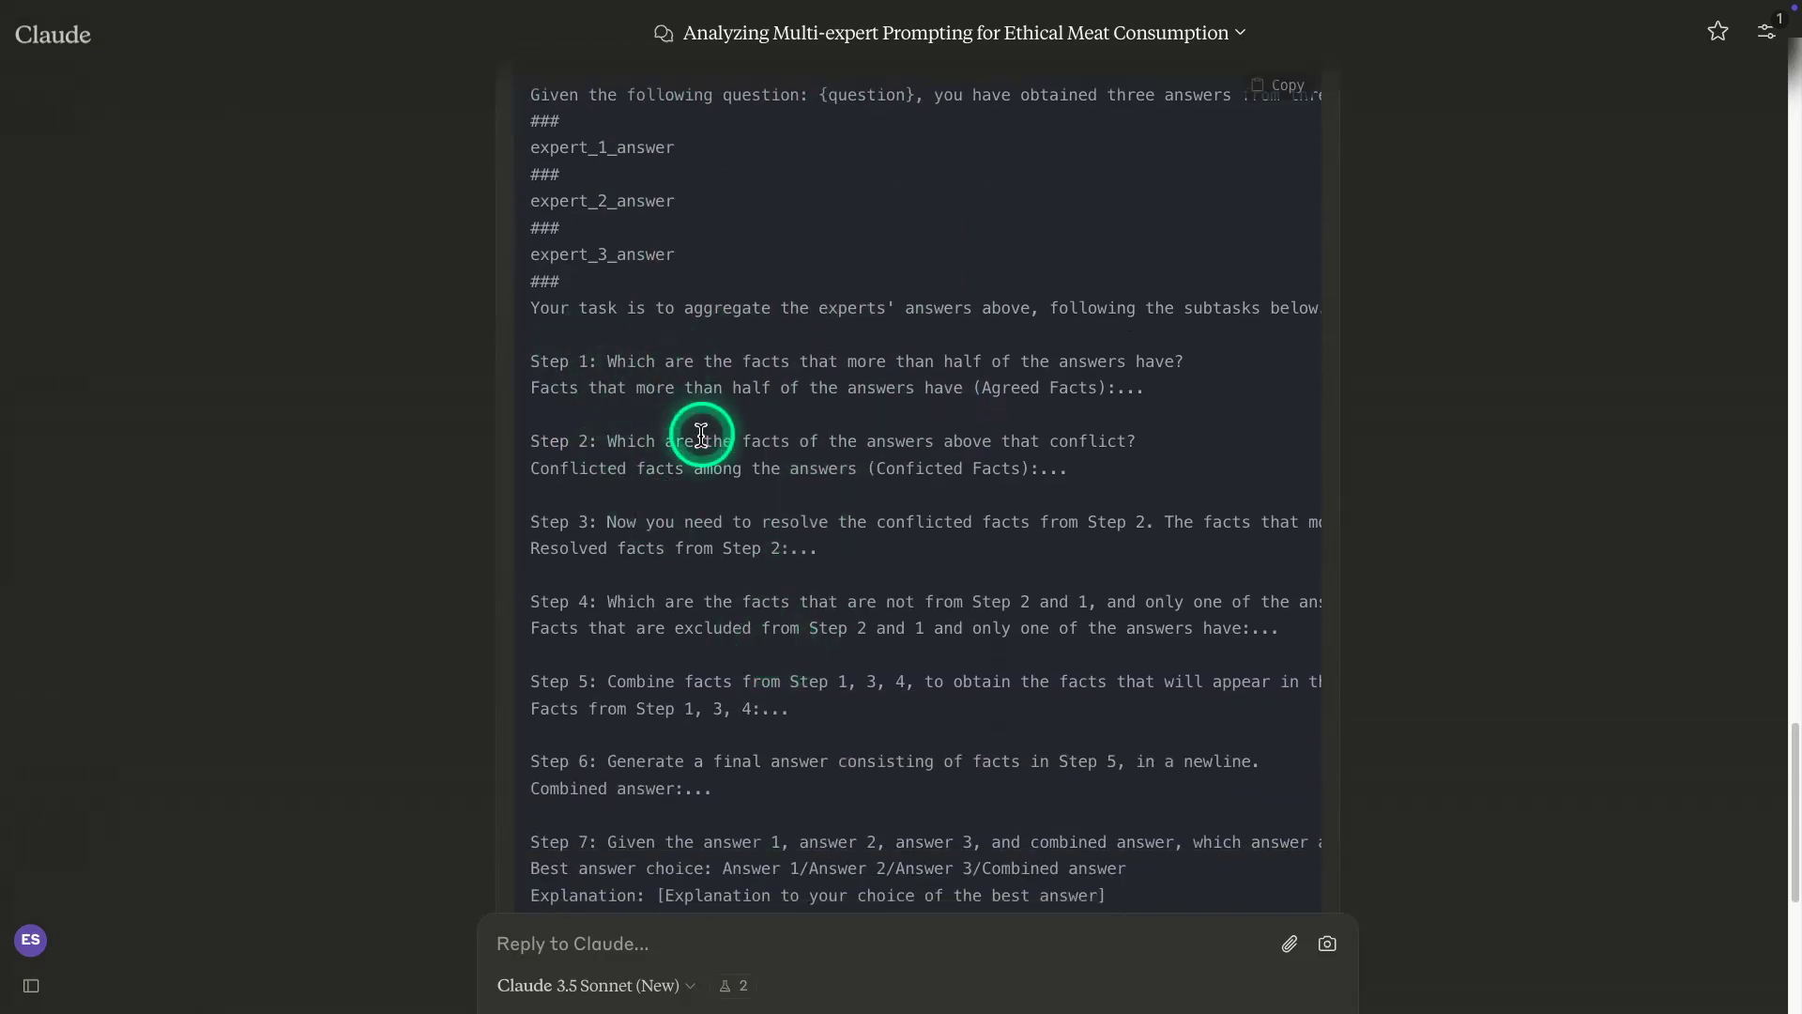
pyautogui.scroll(-3, 591, 426)
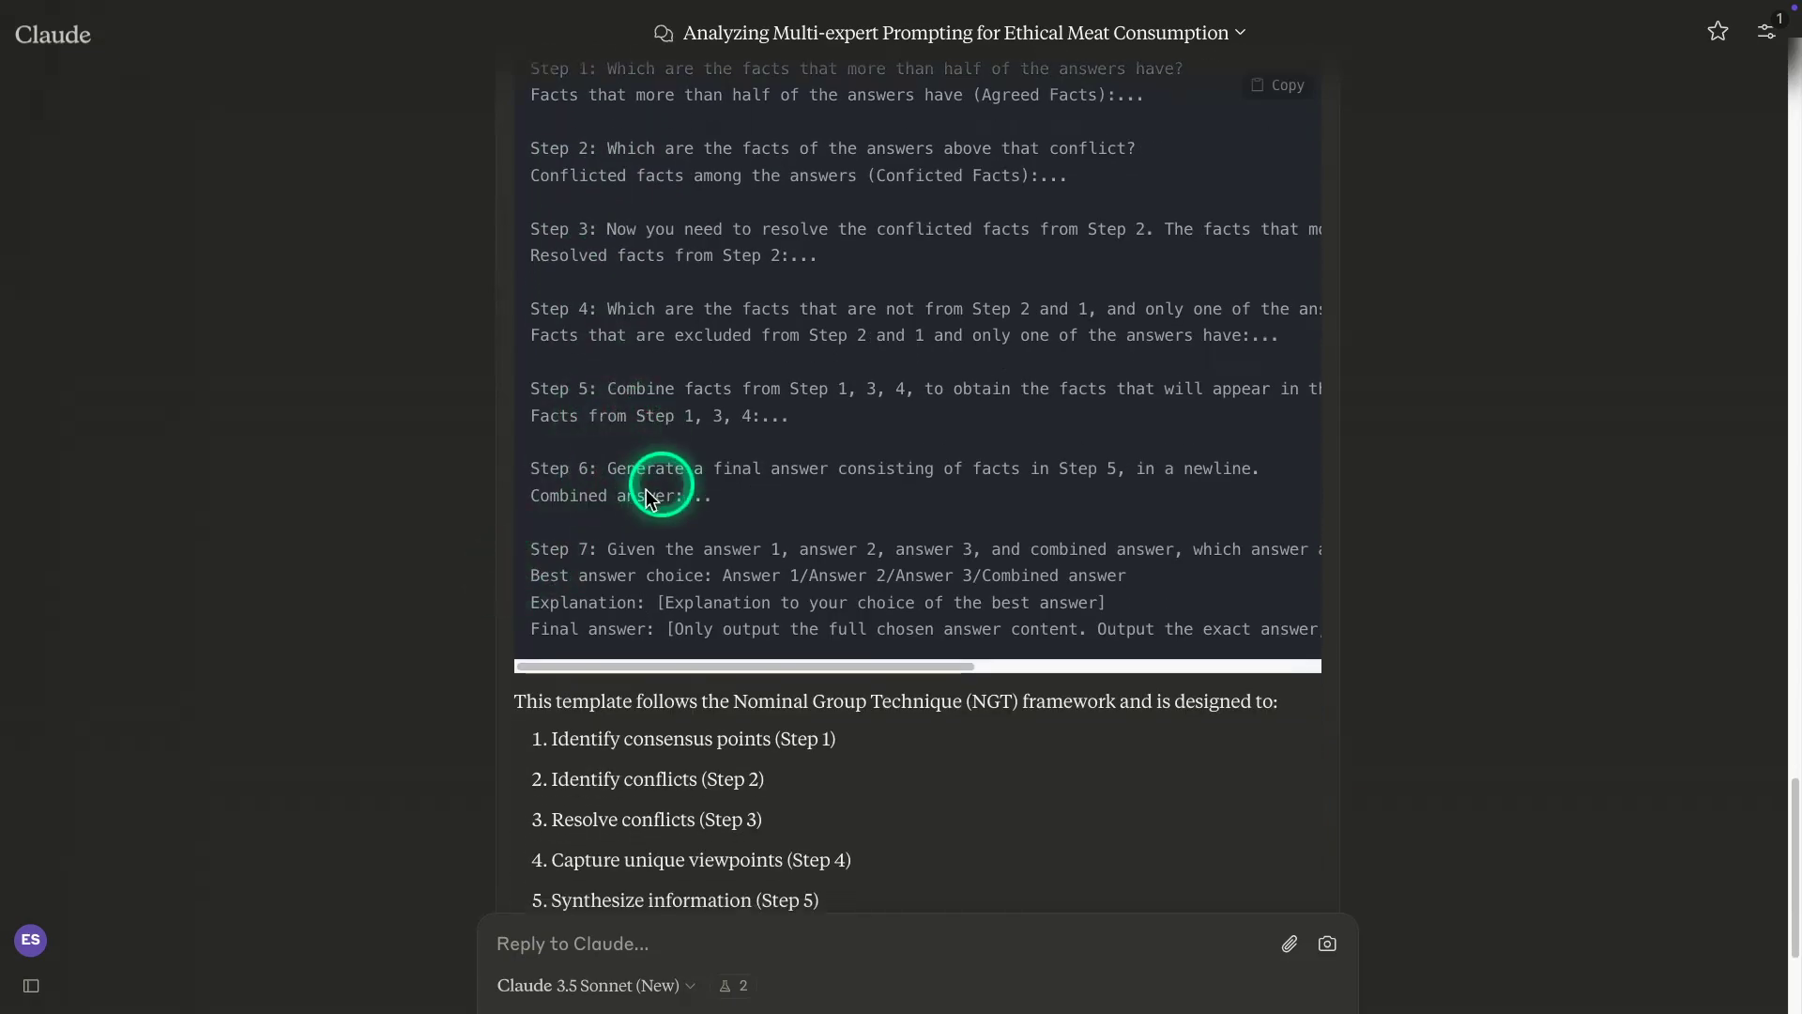
pyautogui.moveTo(597, 551); pyautogui.dragTo(529, 550)
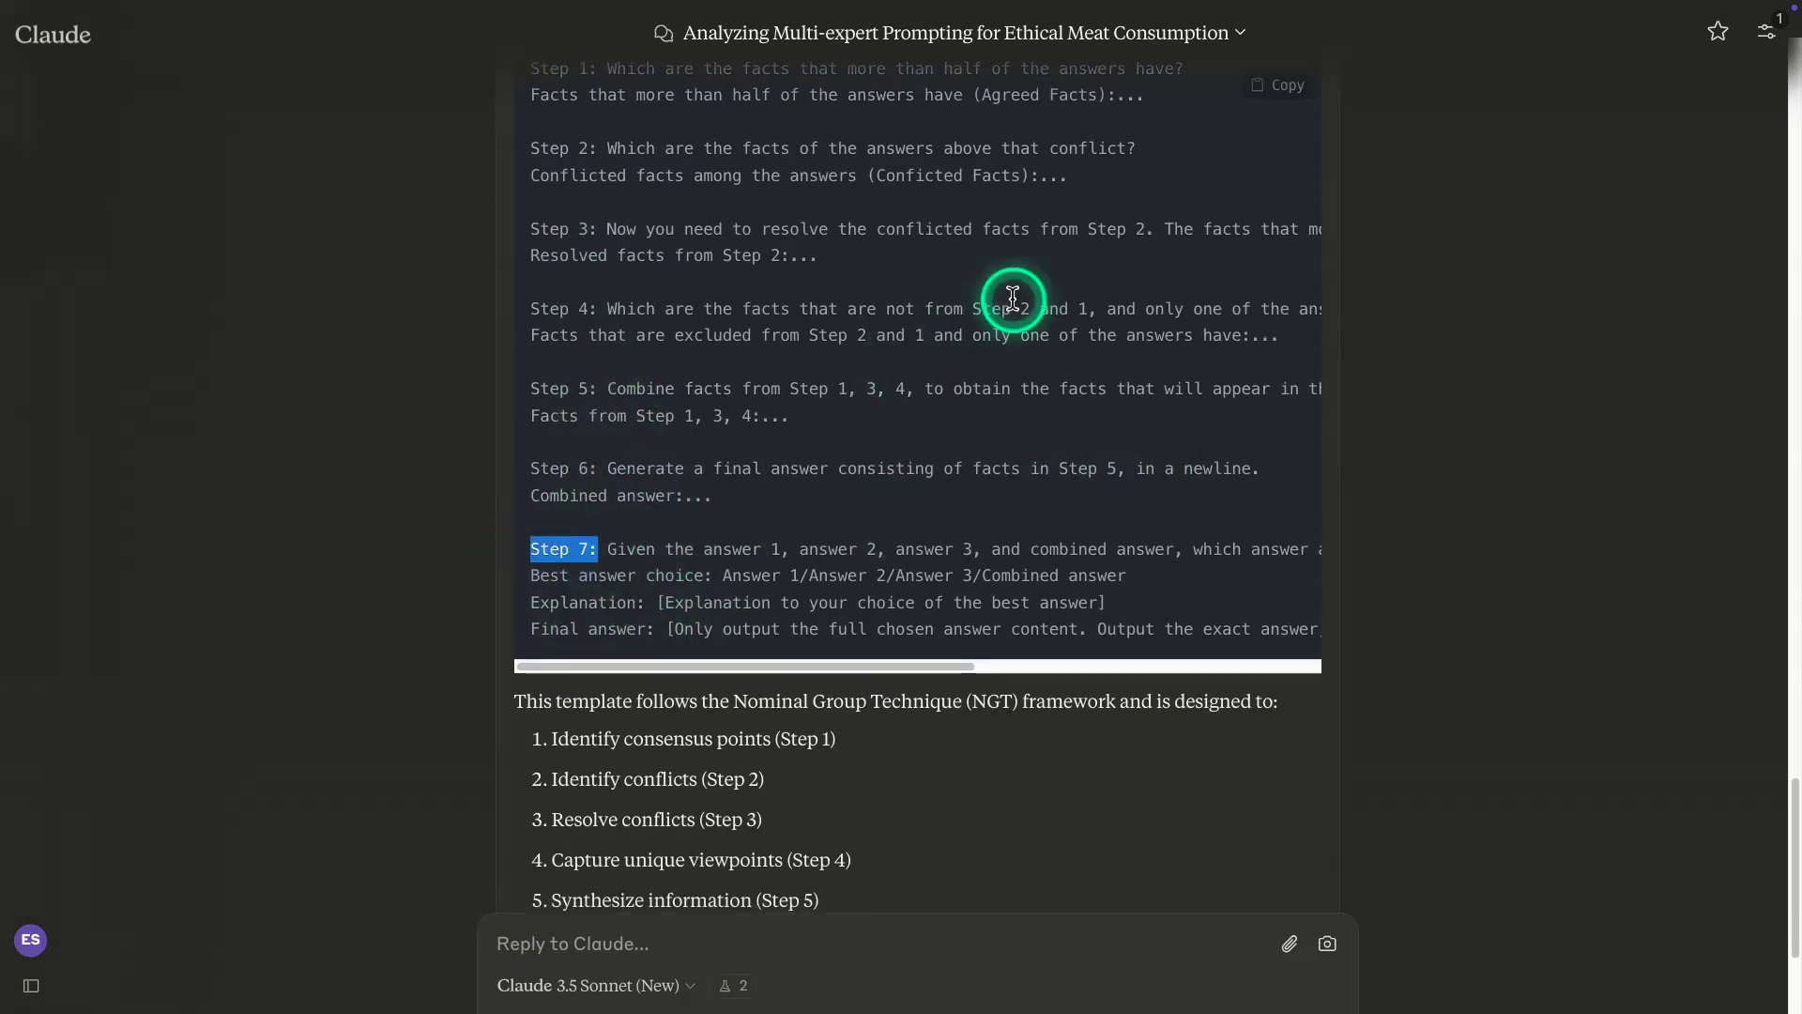
pyautogui.scroll(1, 995, 365)
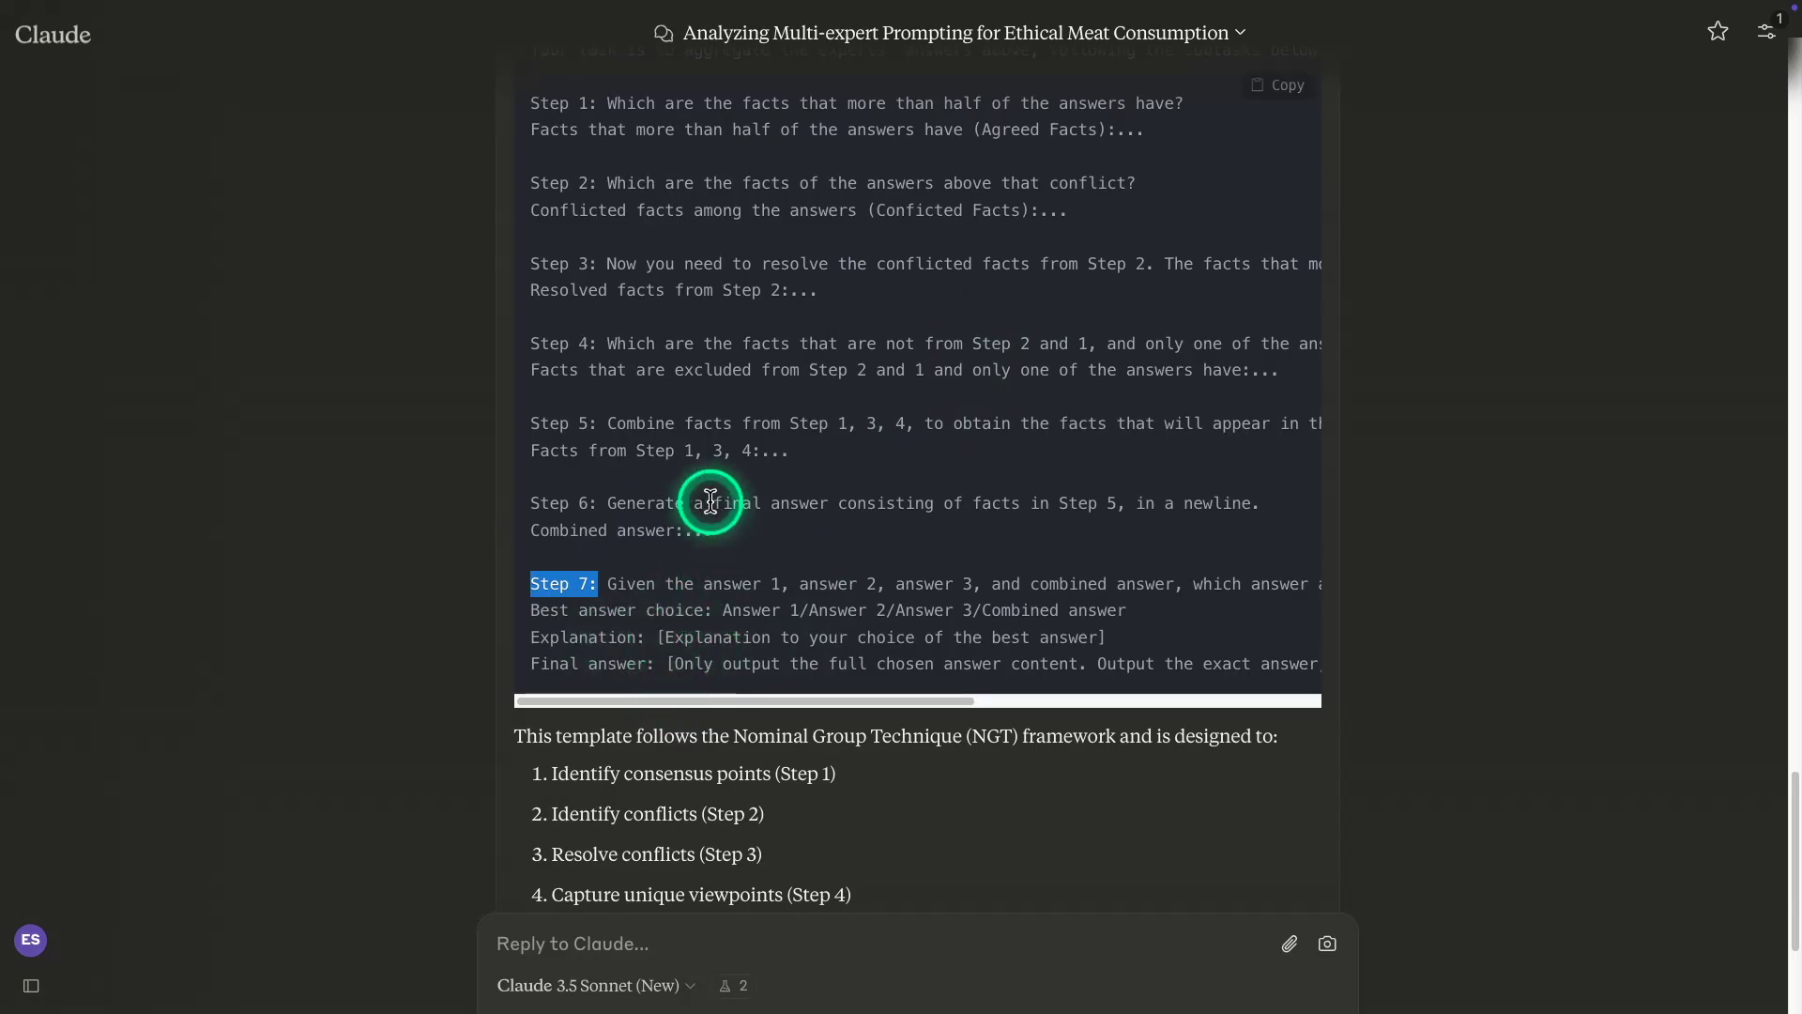
pyautogui.moveTo(695, 666); pyautogui.dragTo(1258, 643)
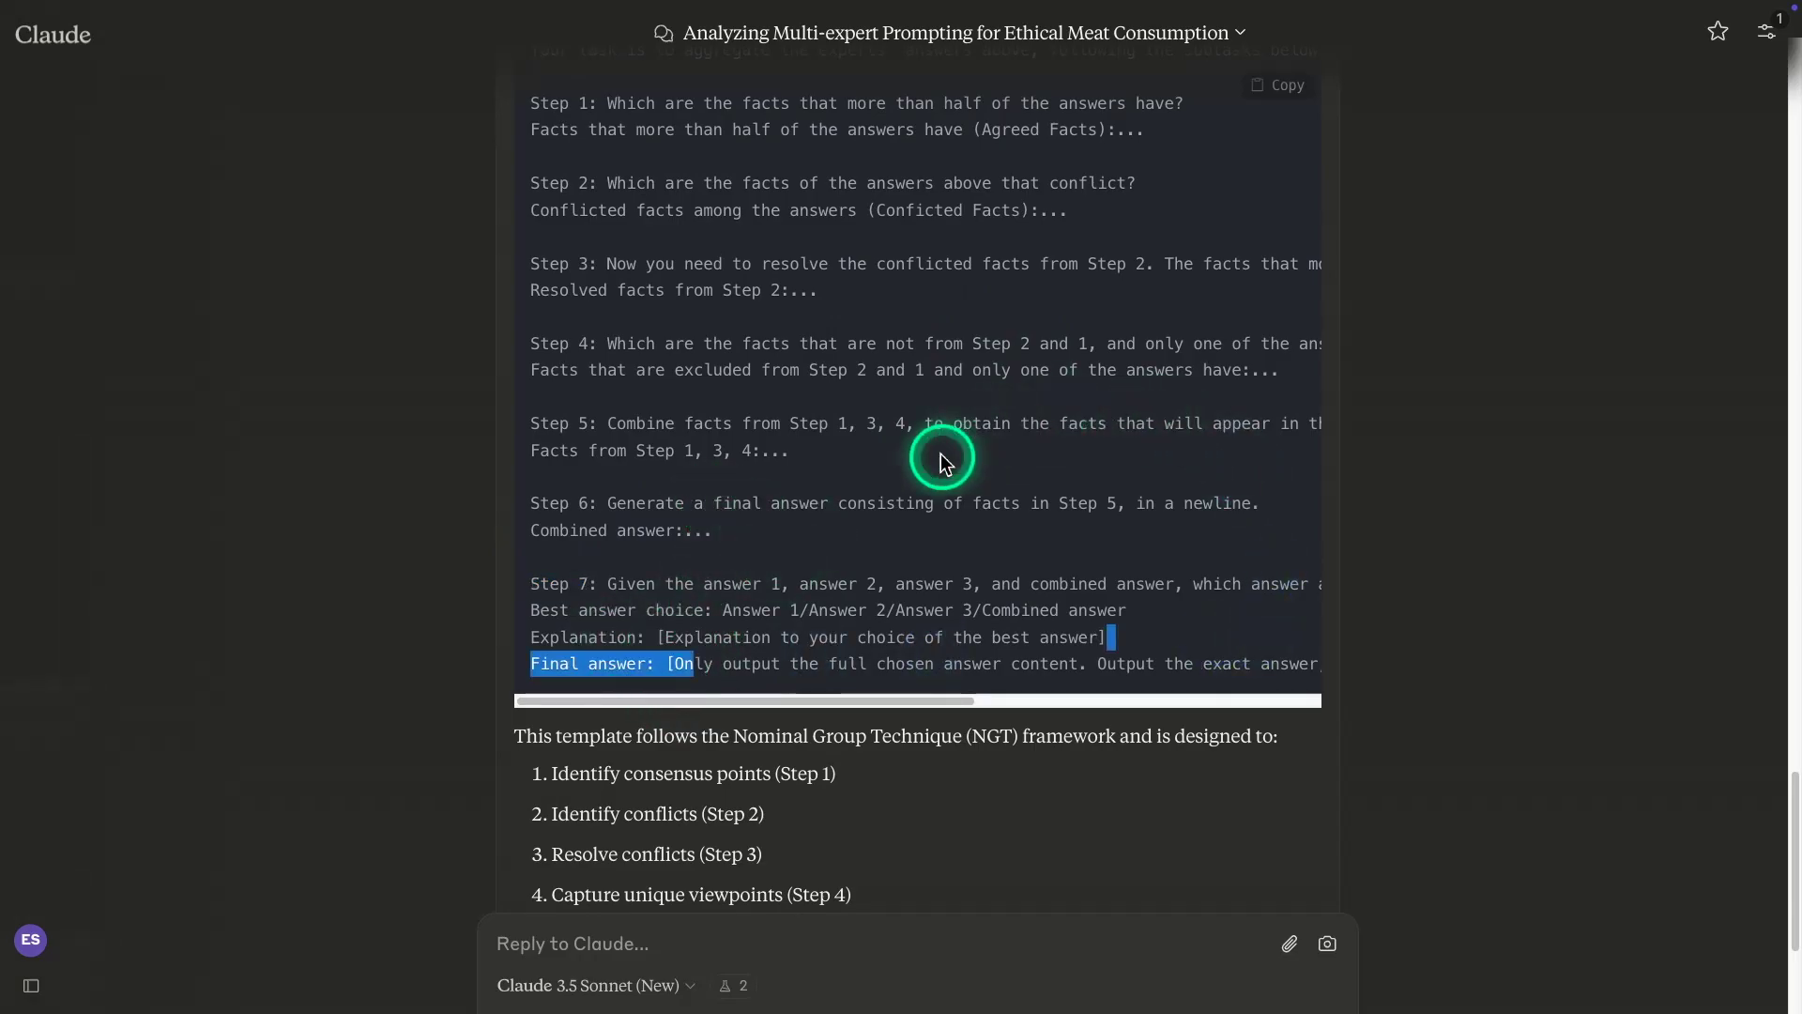
pyautogui.scroll(5, 948, 450)
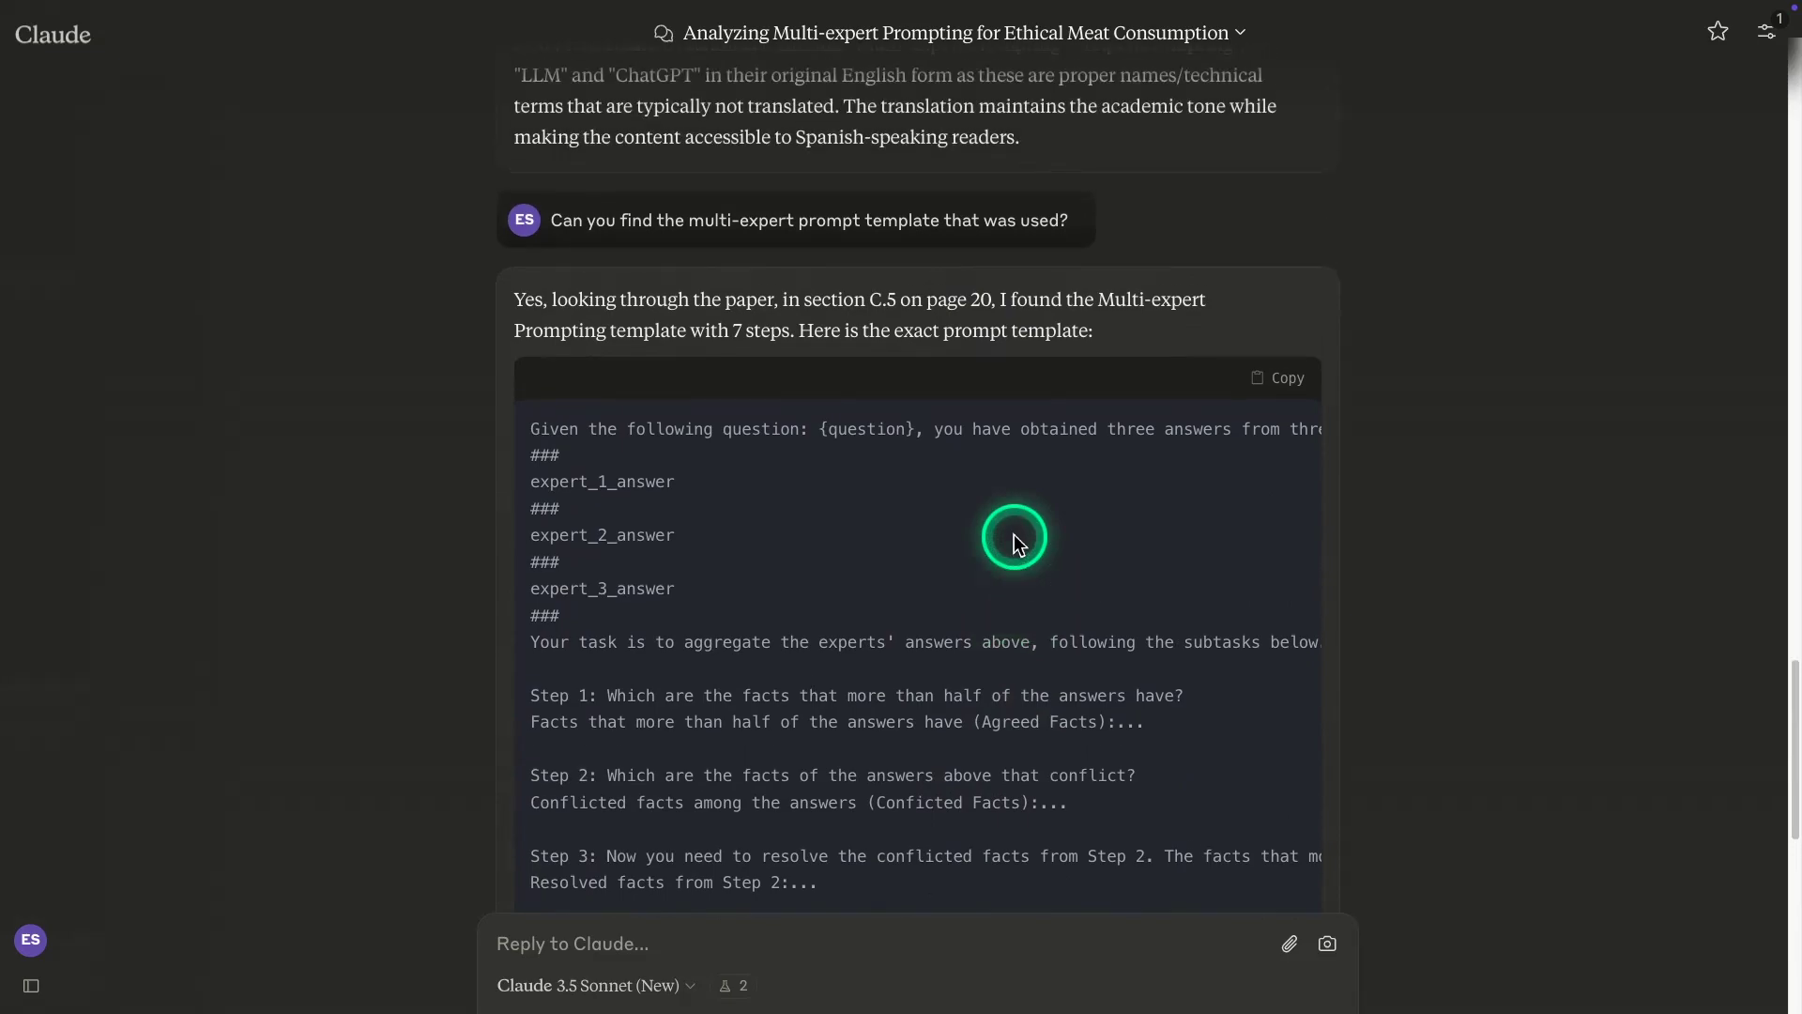
pyautogui.scroll(-8, 1014, 533)
pyautogui.moveTo(721, 554); pyautogui.dragTo(986, 554)
pyautogui.scroll(6, 1042, 636)
pyautogui.moveTo(869, 145); pyautogui.dragTo(898, 146)
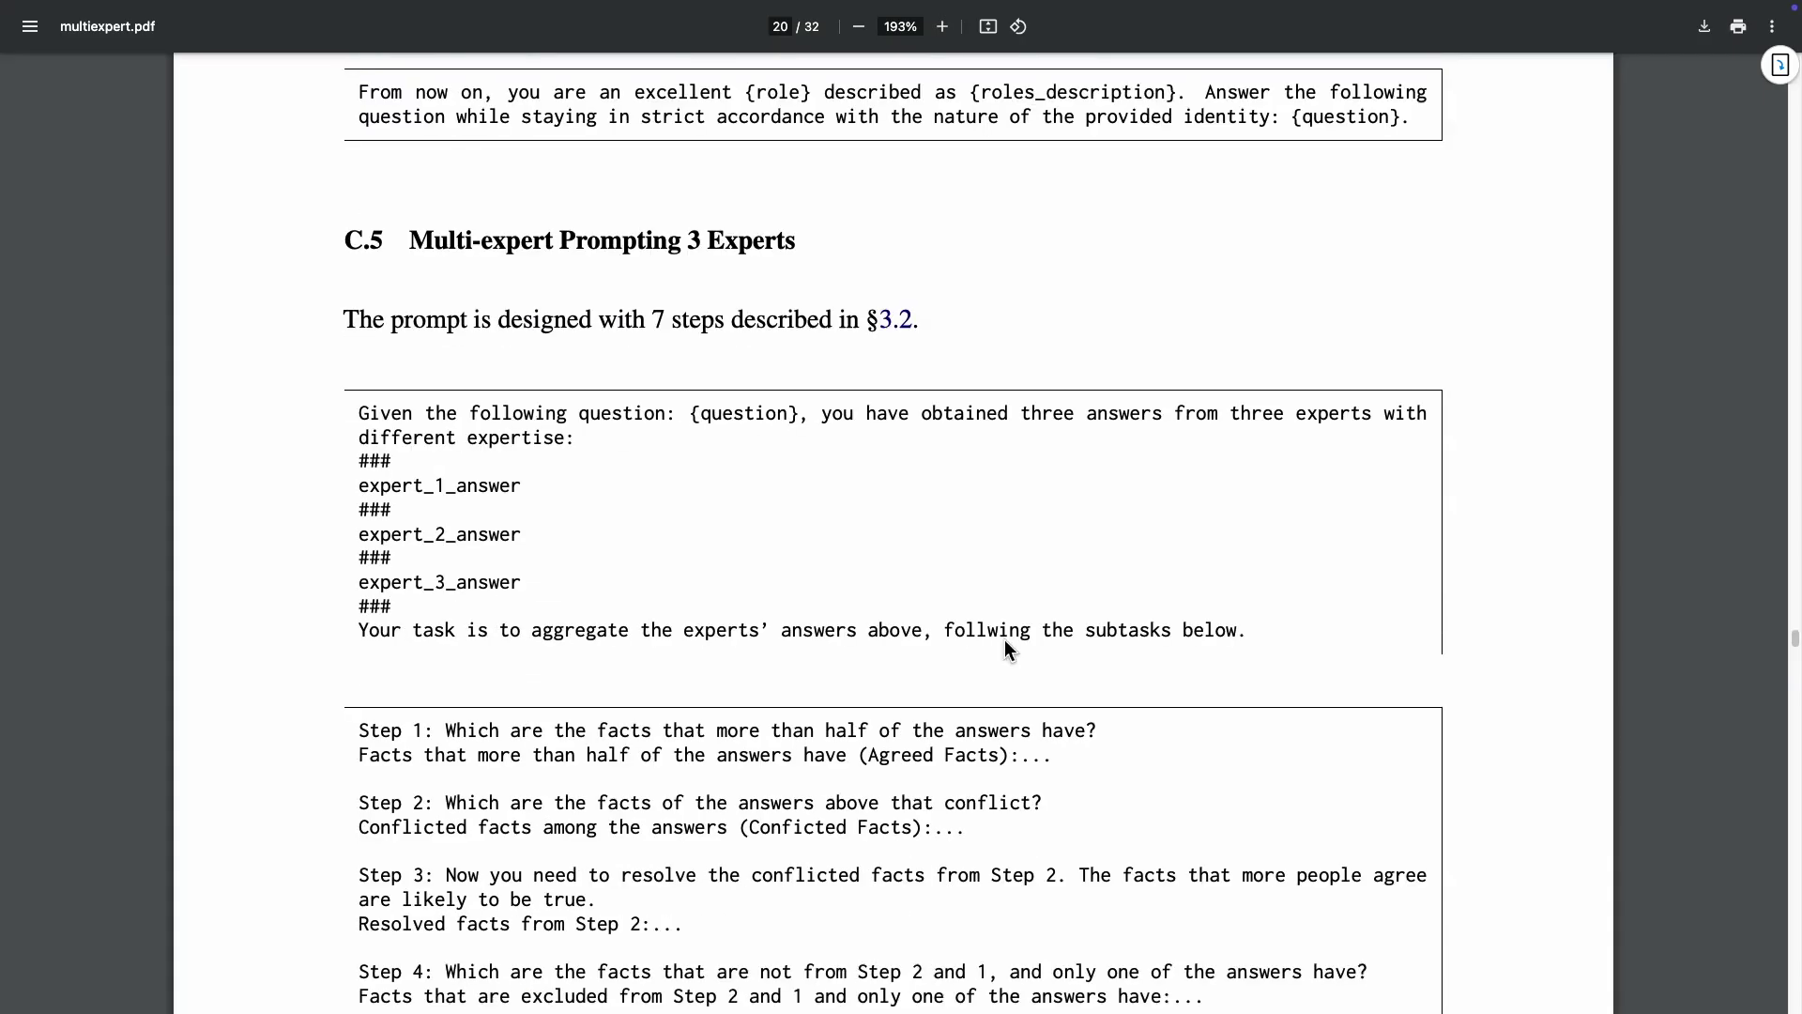
pyautogui.moveTo(411, 236); pyautogui.dragTo(785, 266)
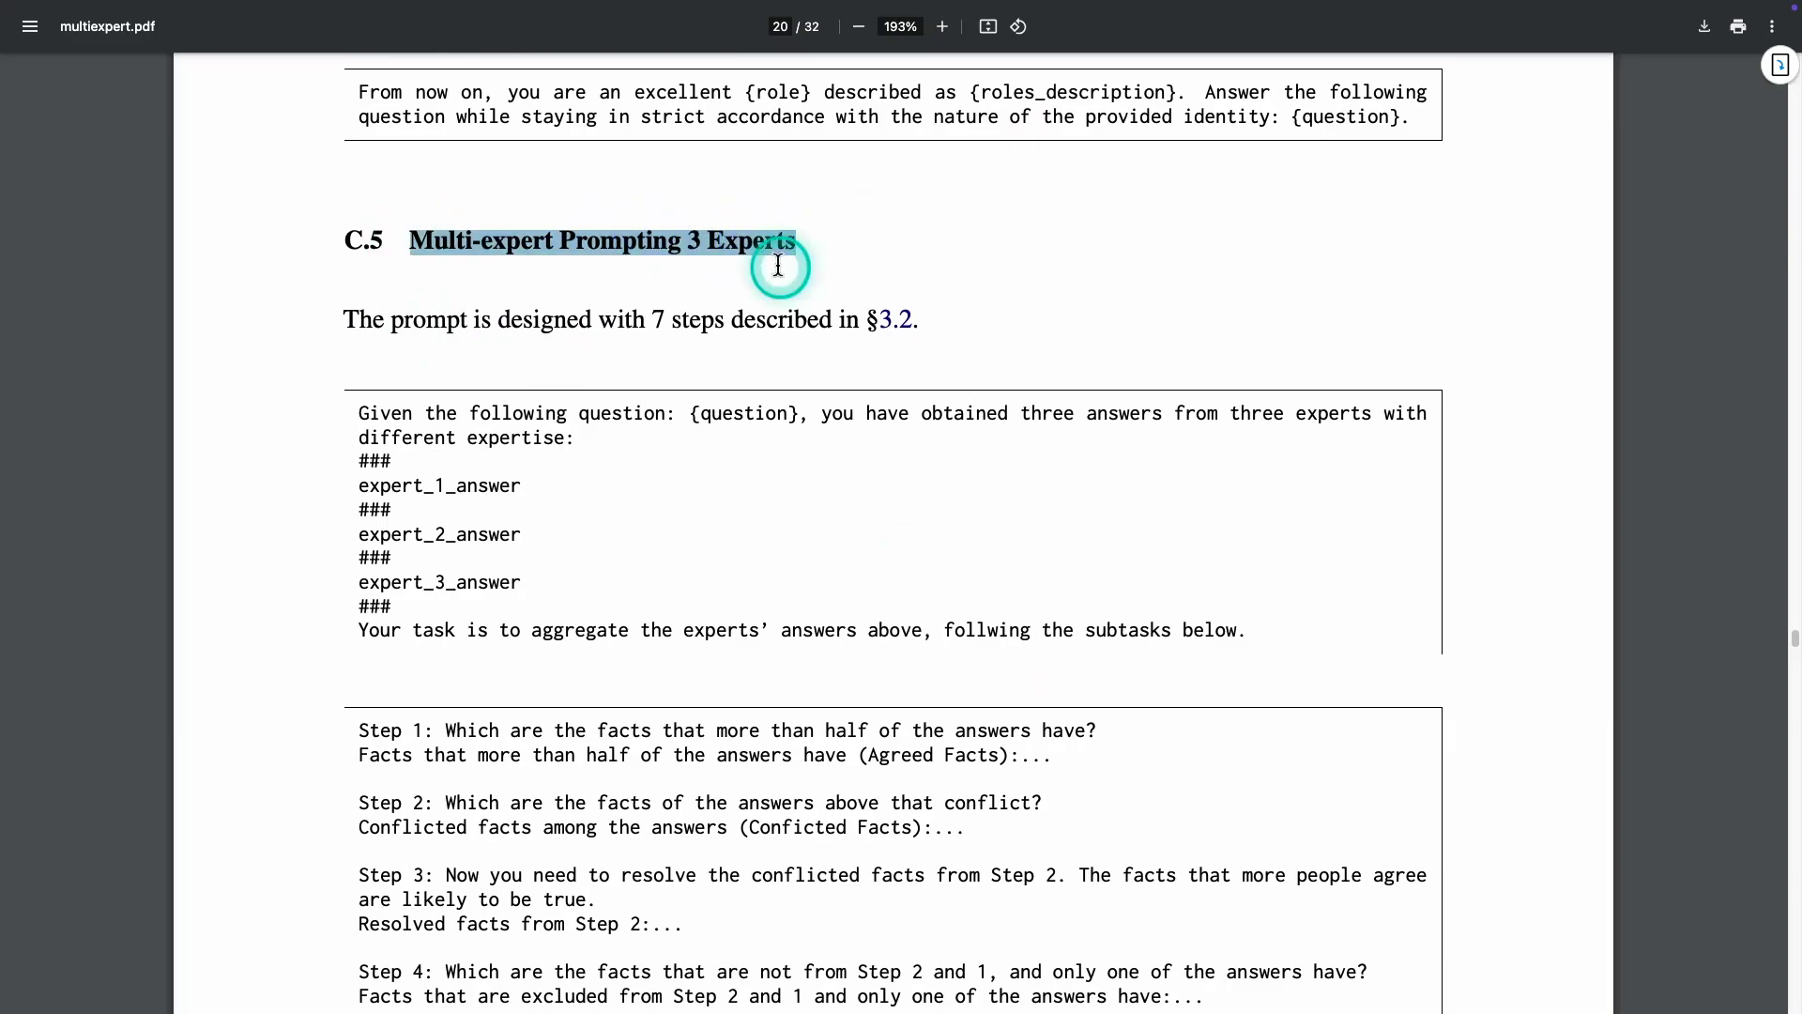
pyautogui.scroll(-1, 547, 401)
pyautogui.click(482, 422)
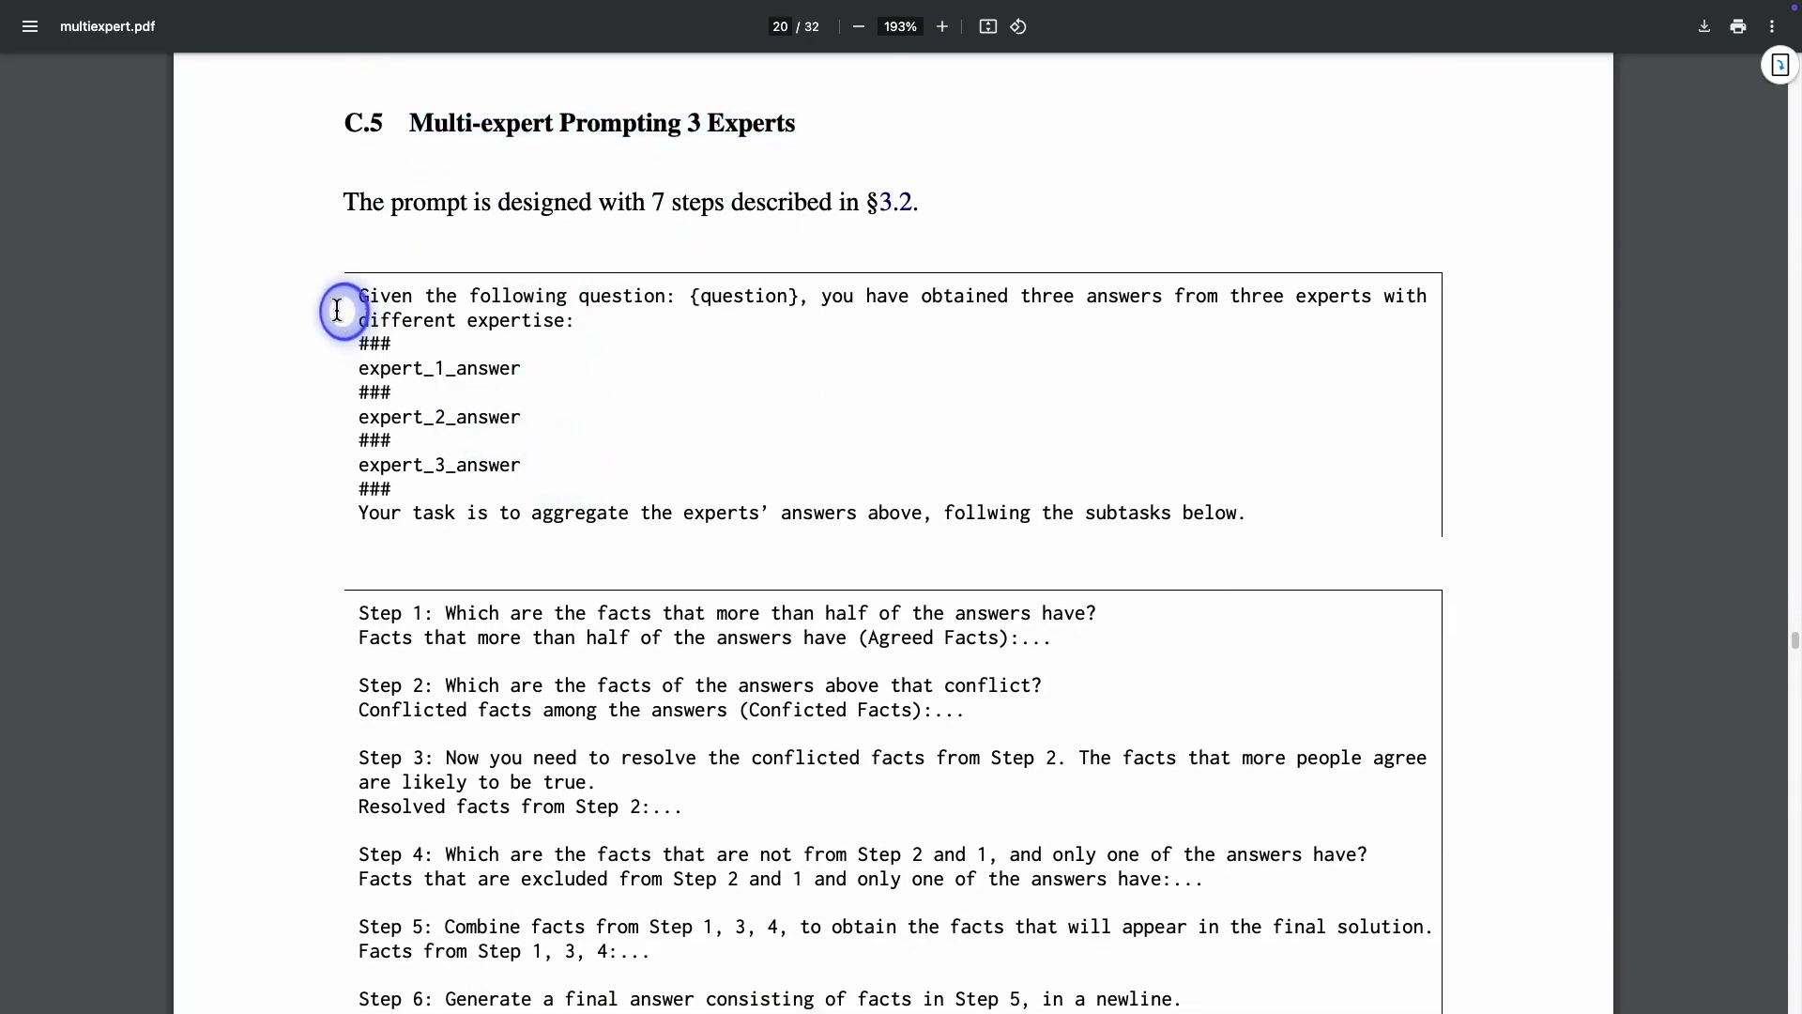
pyautogui.scroll(-2, 517, 522)
pyautogui.scroll(-3, 517, 522)
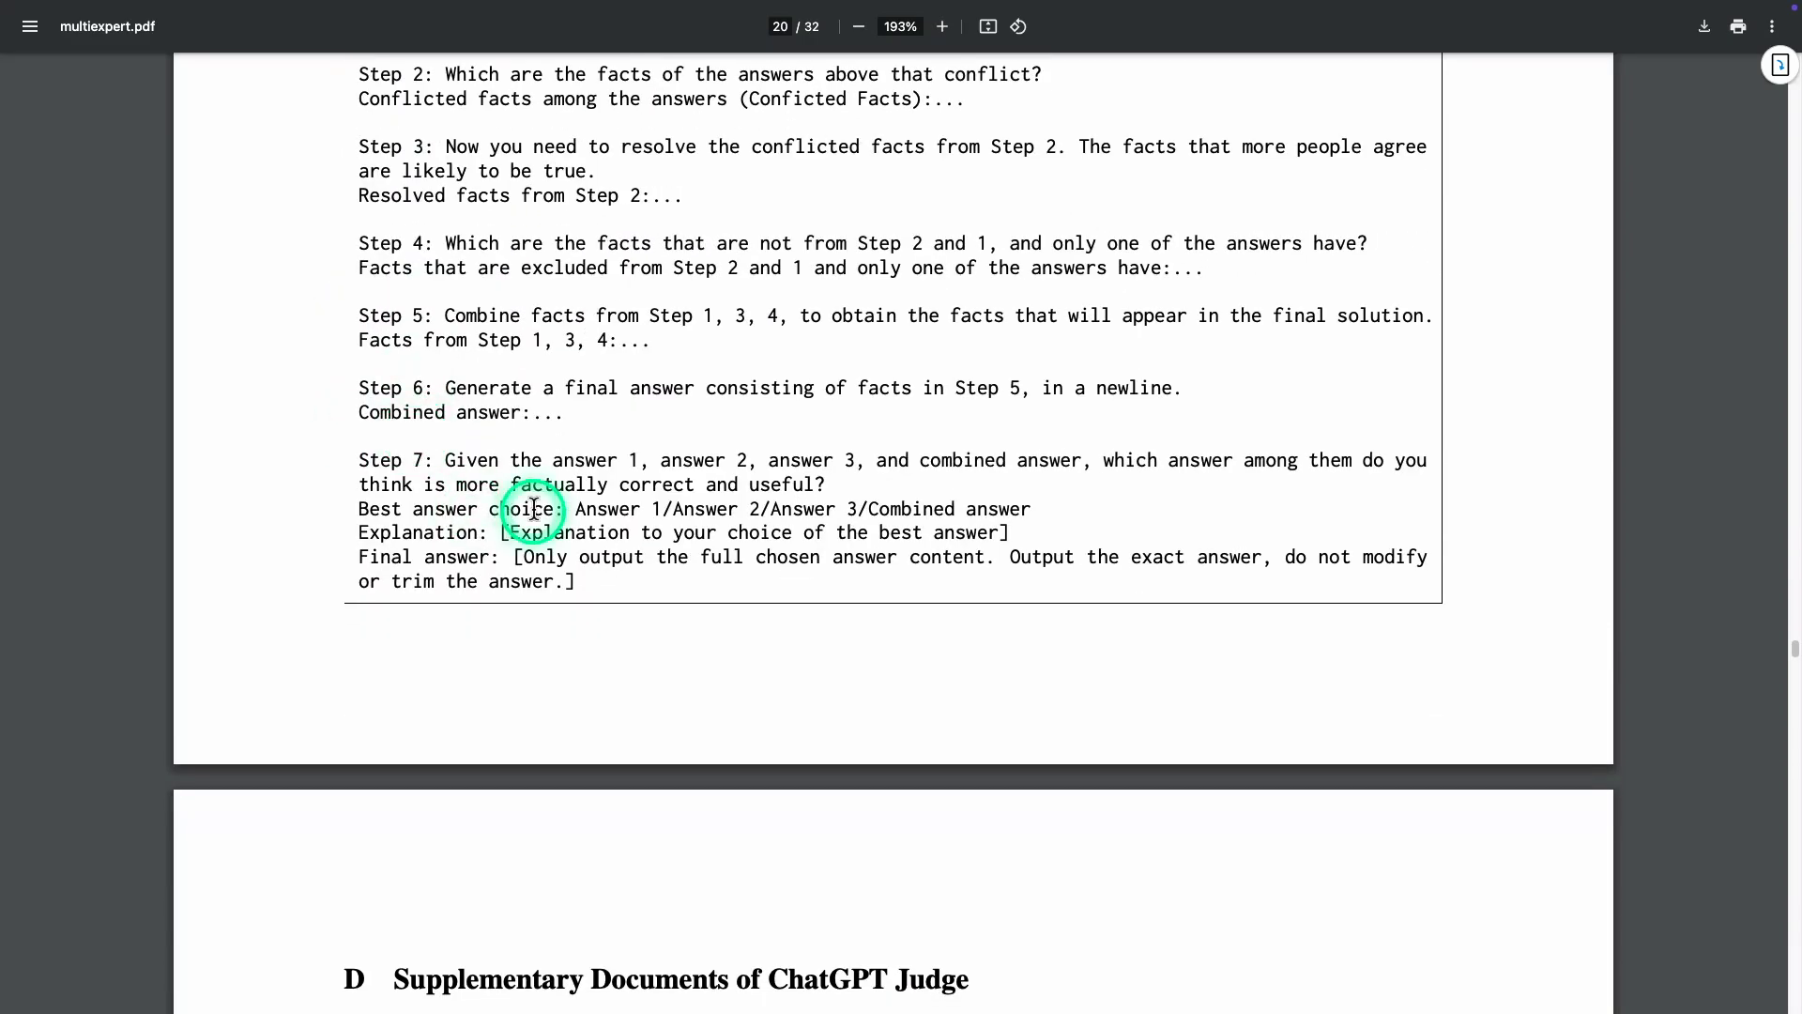
pyautogui.scroll(1, 460, 512)
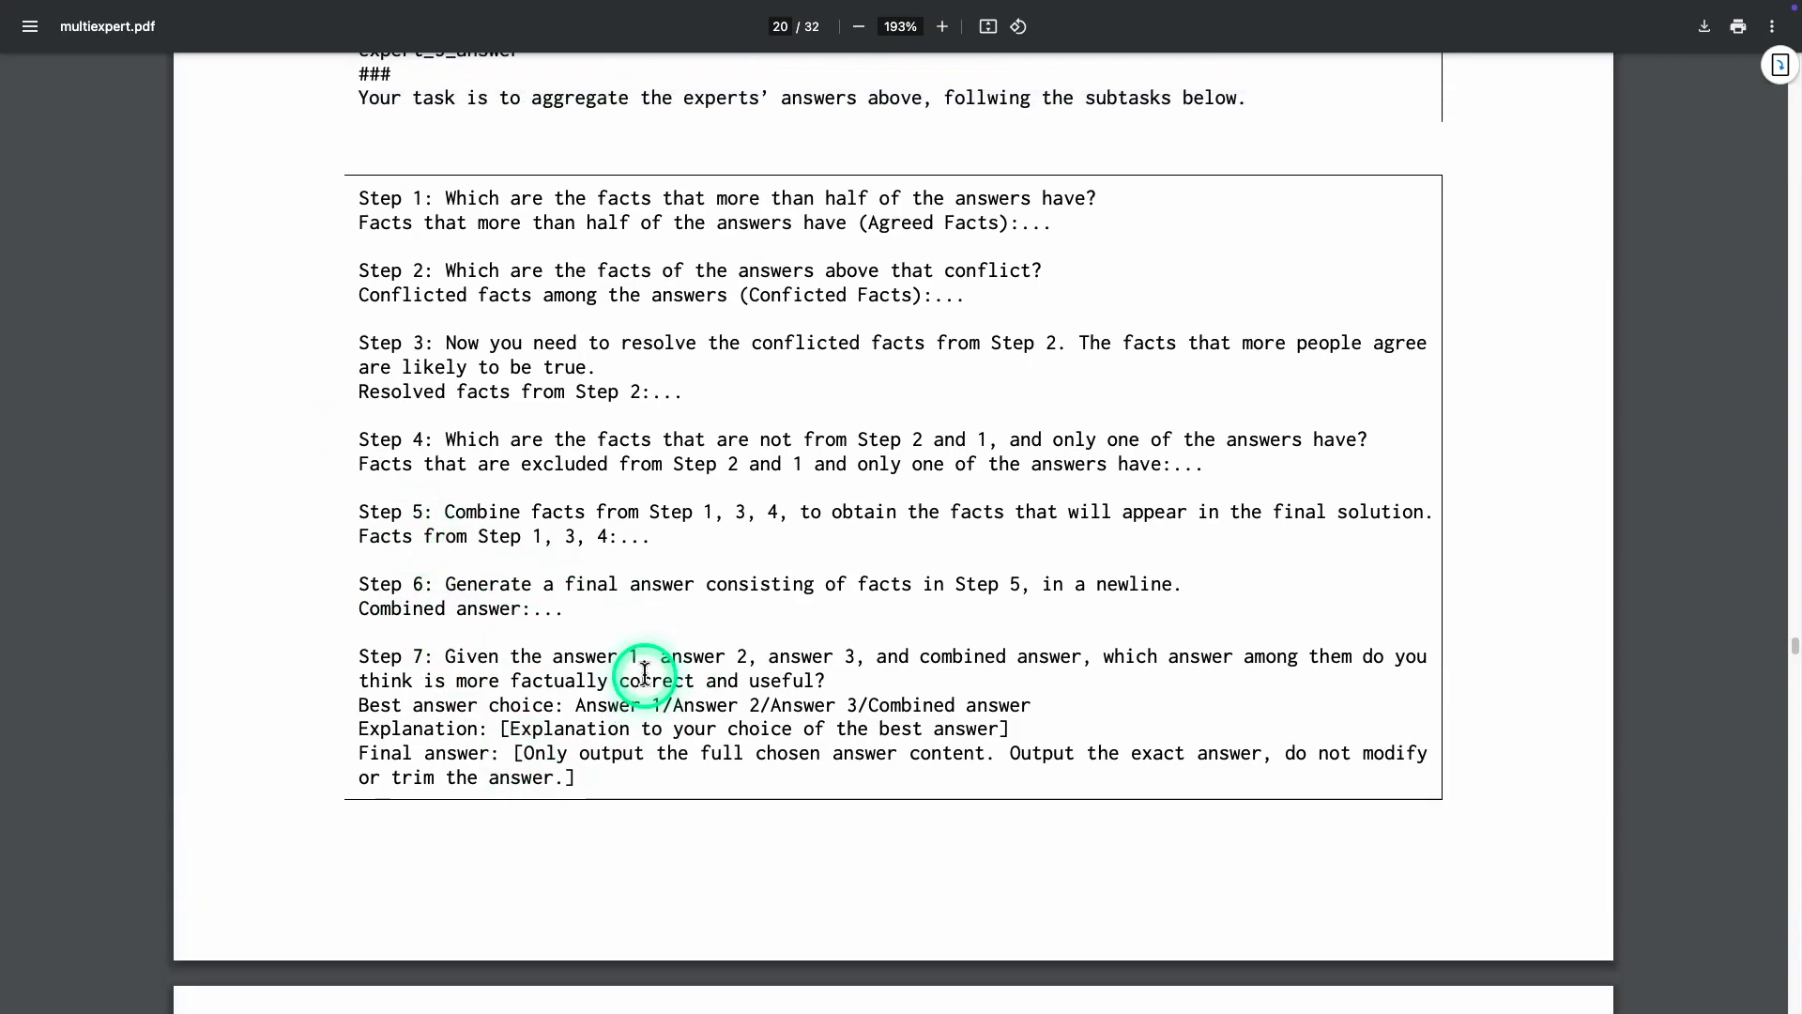
pyautogui.moveTo(455, 376); pyautogui.dragTo(732, 825)
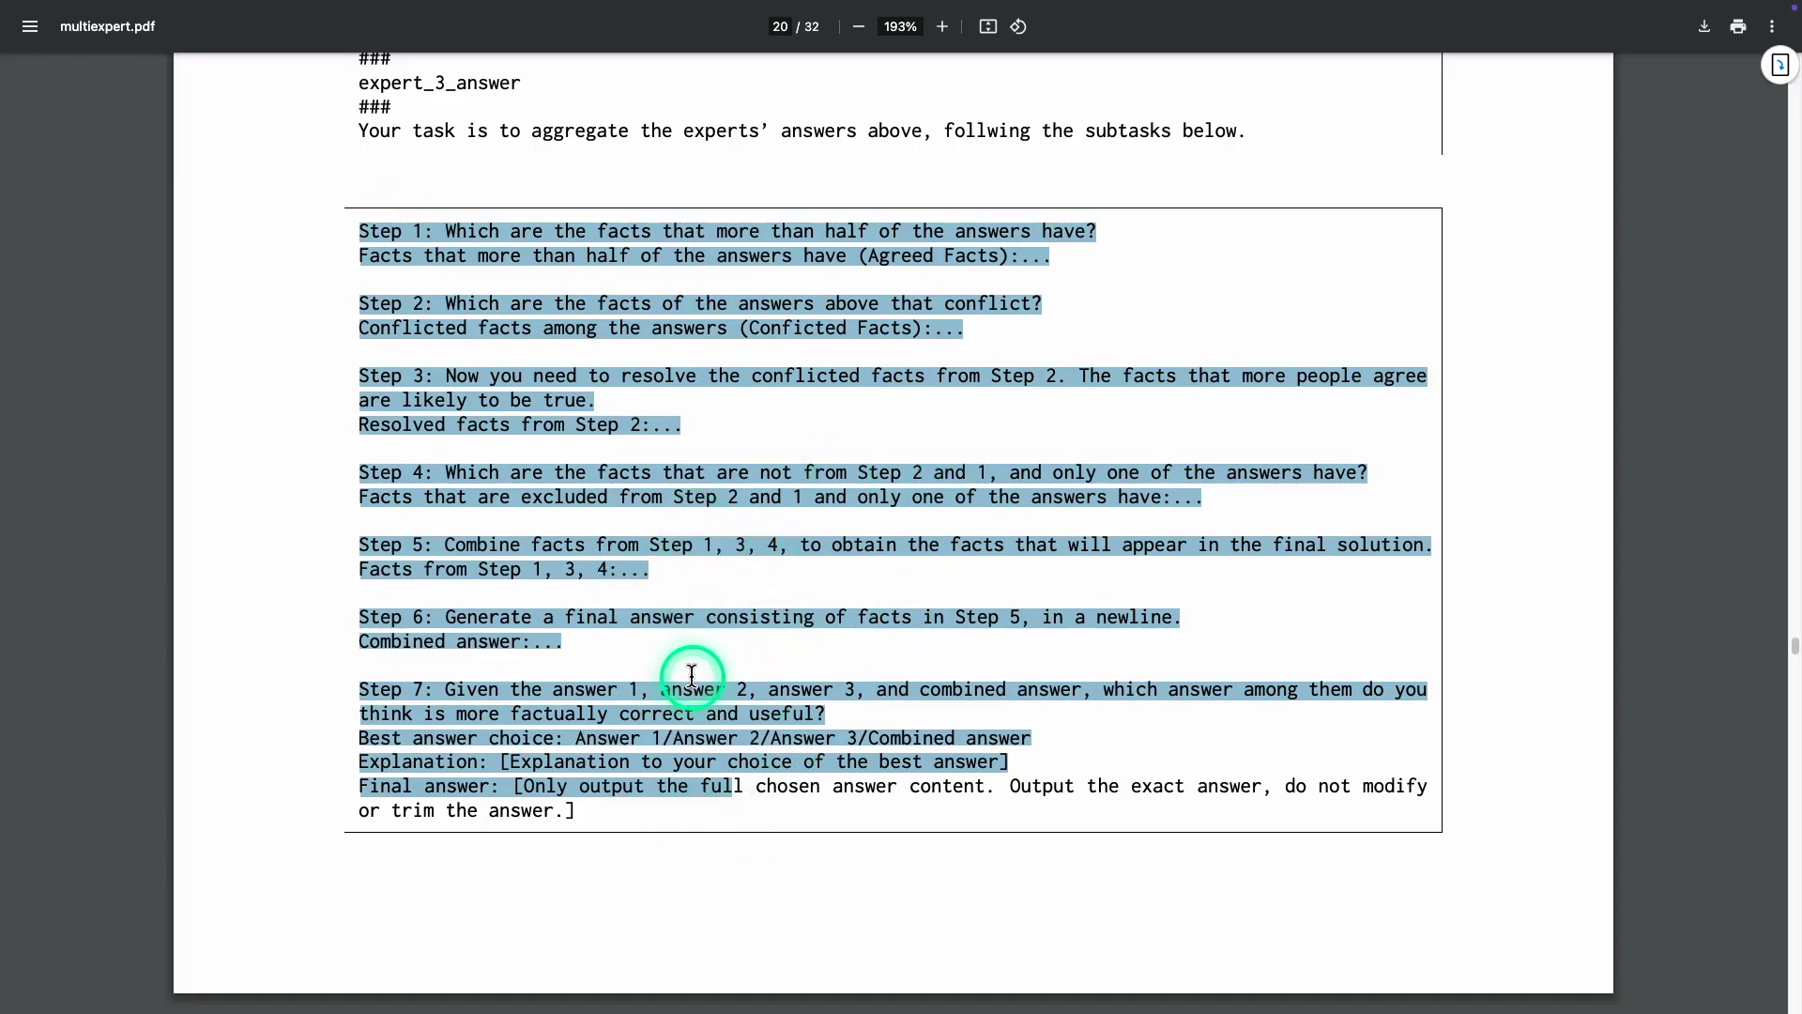
pyautogui.scroll(5, 691, 676)
pyautogui.moveTo(349, 326); pyautogui.dragTo(643, 422)
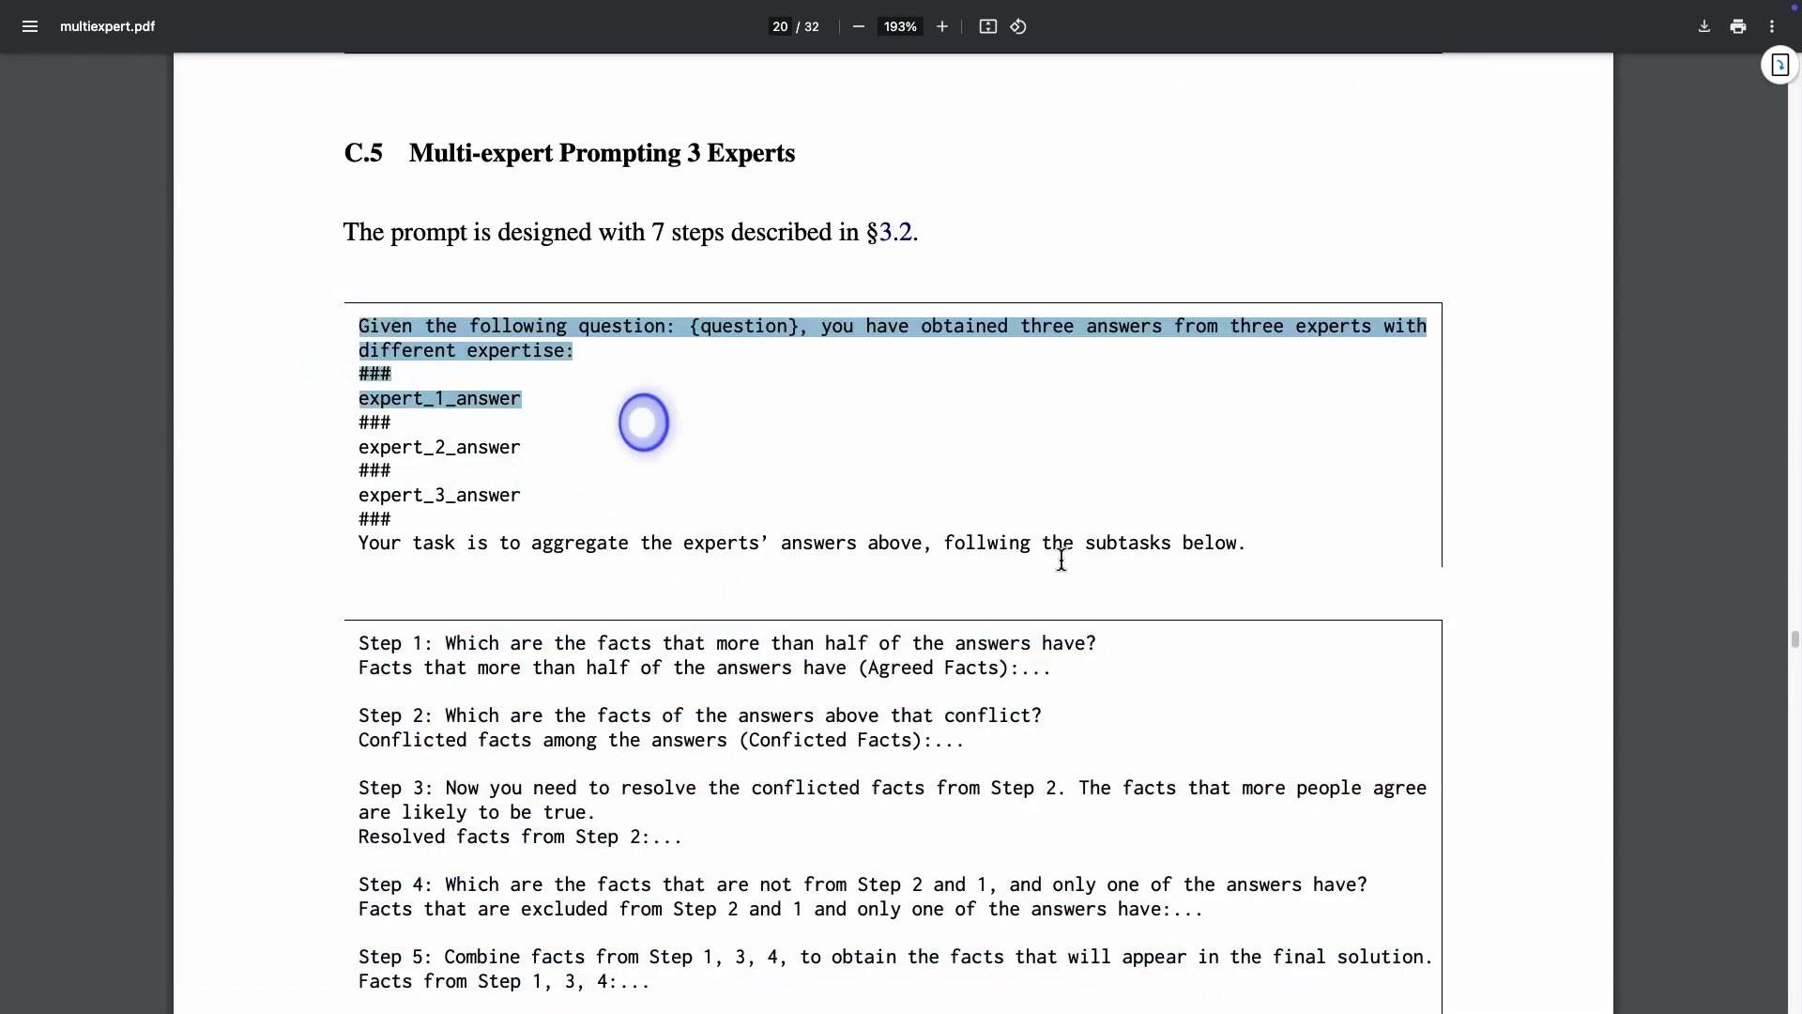
pyautogui.moveTo(1062, 559); pyautogui.dragTo(1244, 627)
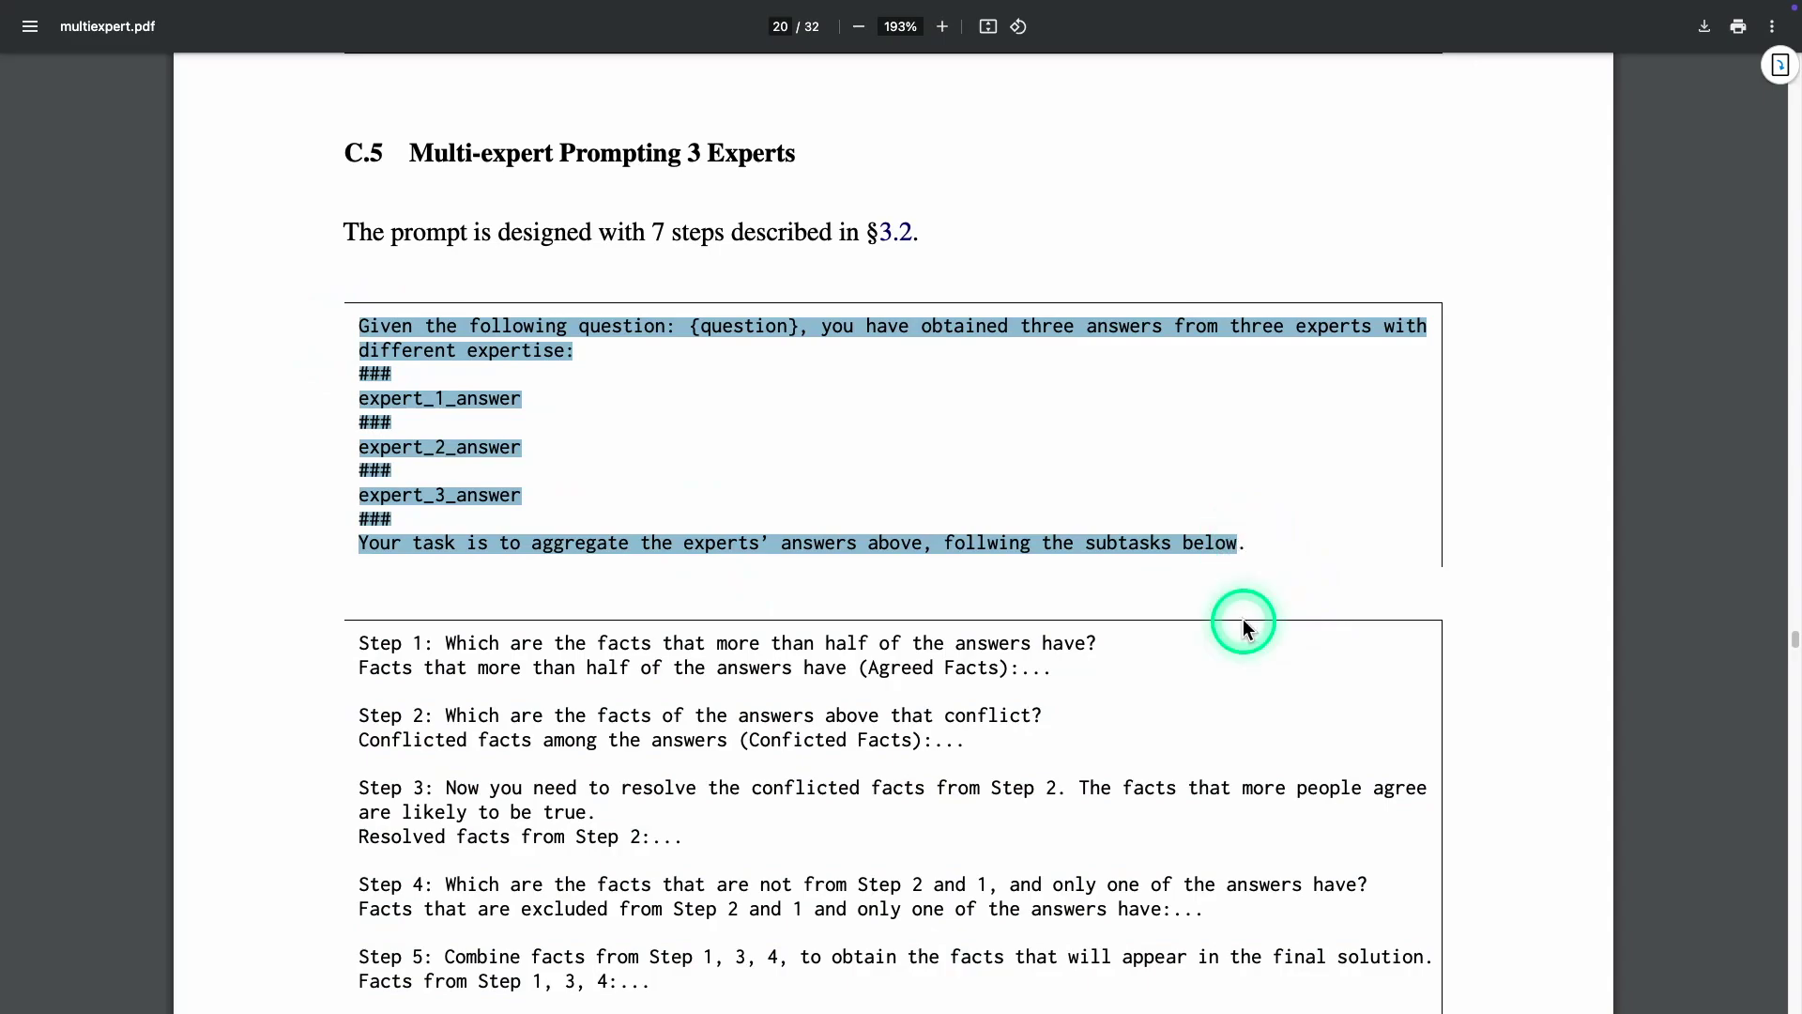
pyautogui.click(840, 706)
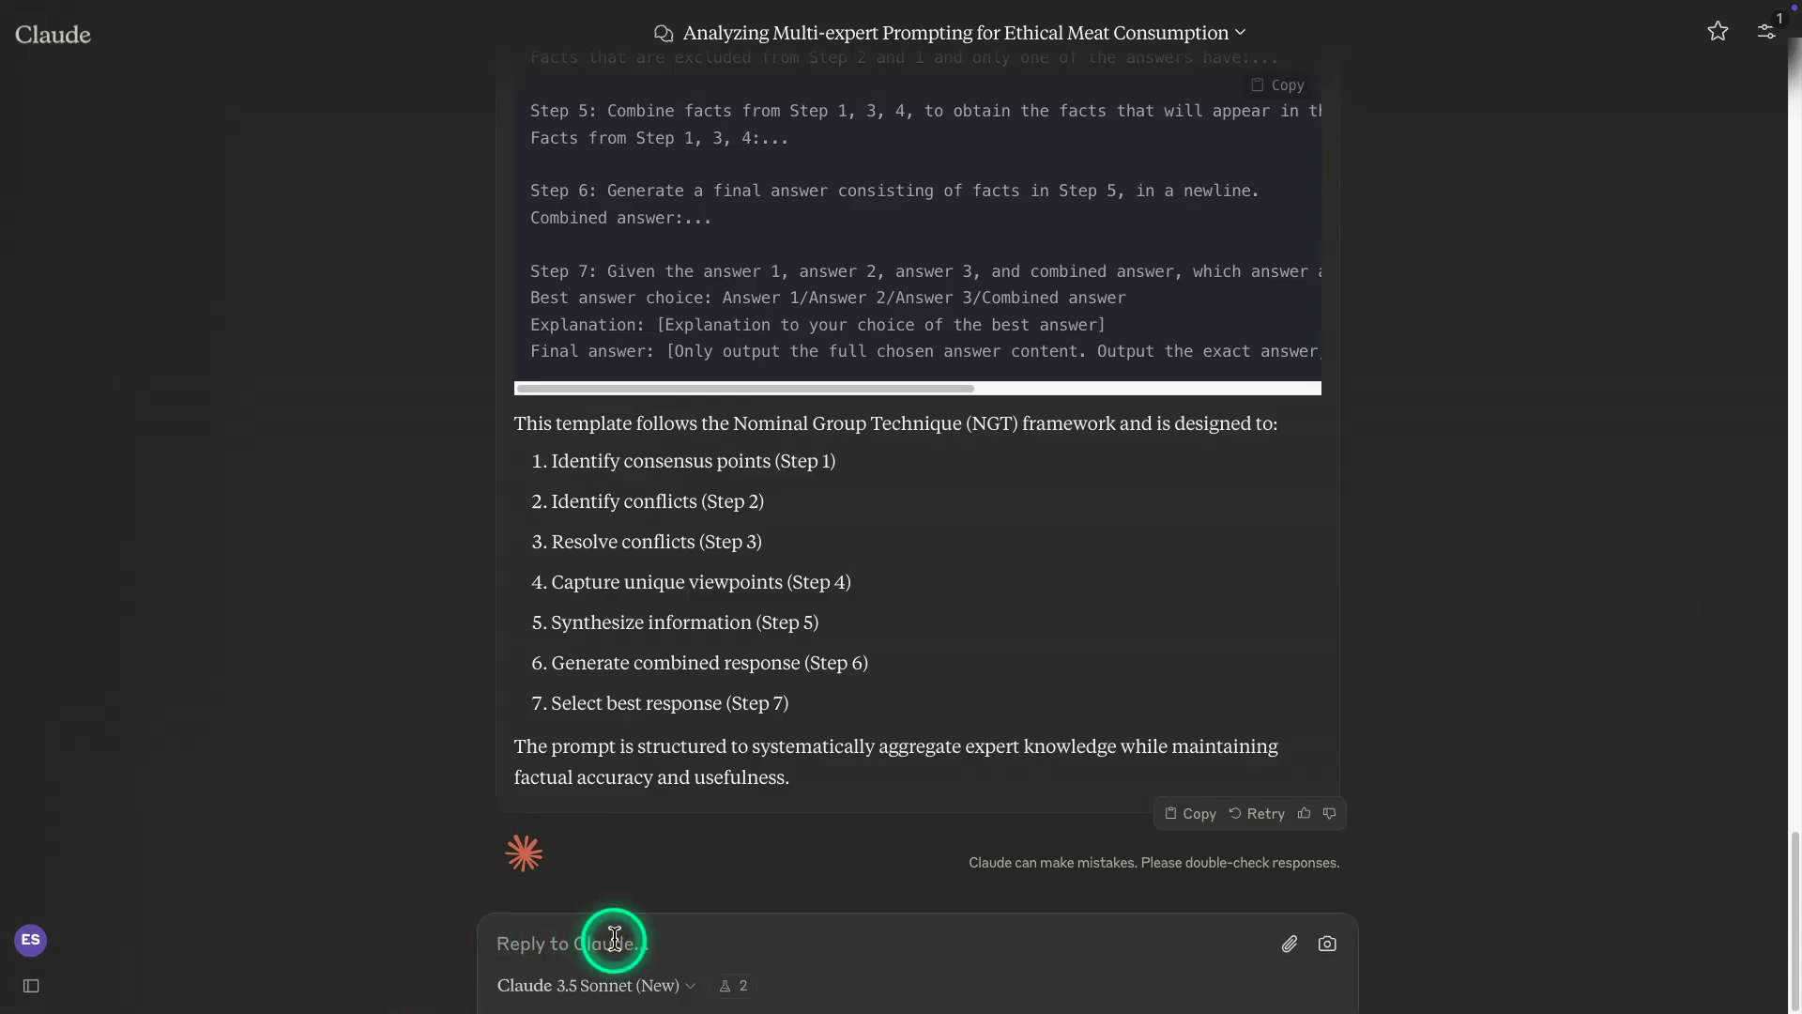
# Send the request for research questions and key findings in JSON output format, without stray bullets
pyautogui.write('- List the main research questions asked and the key findings for each. Use JSON output format.')
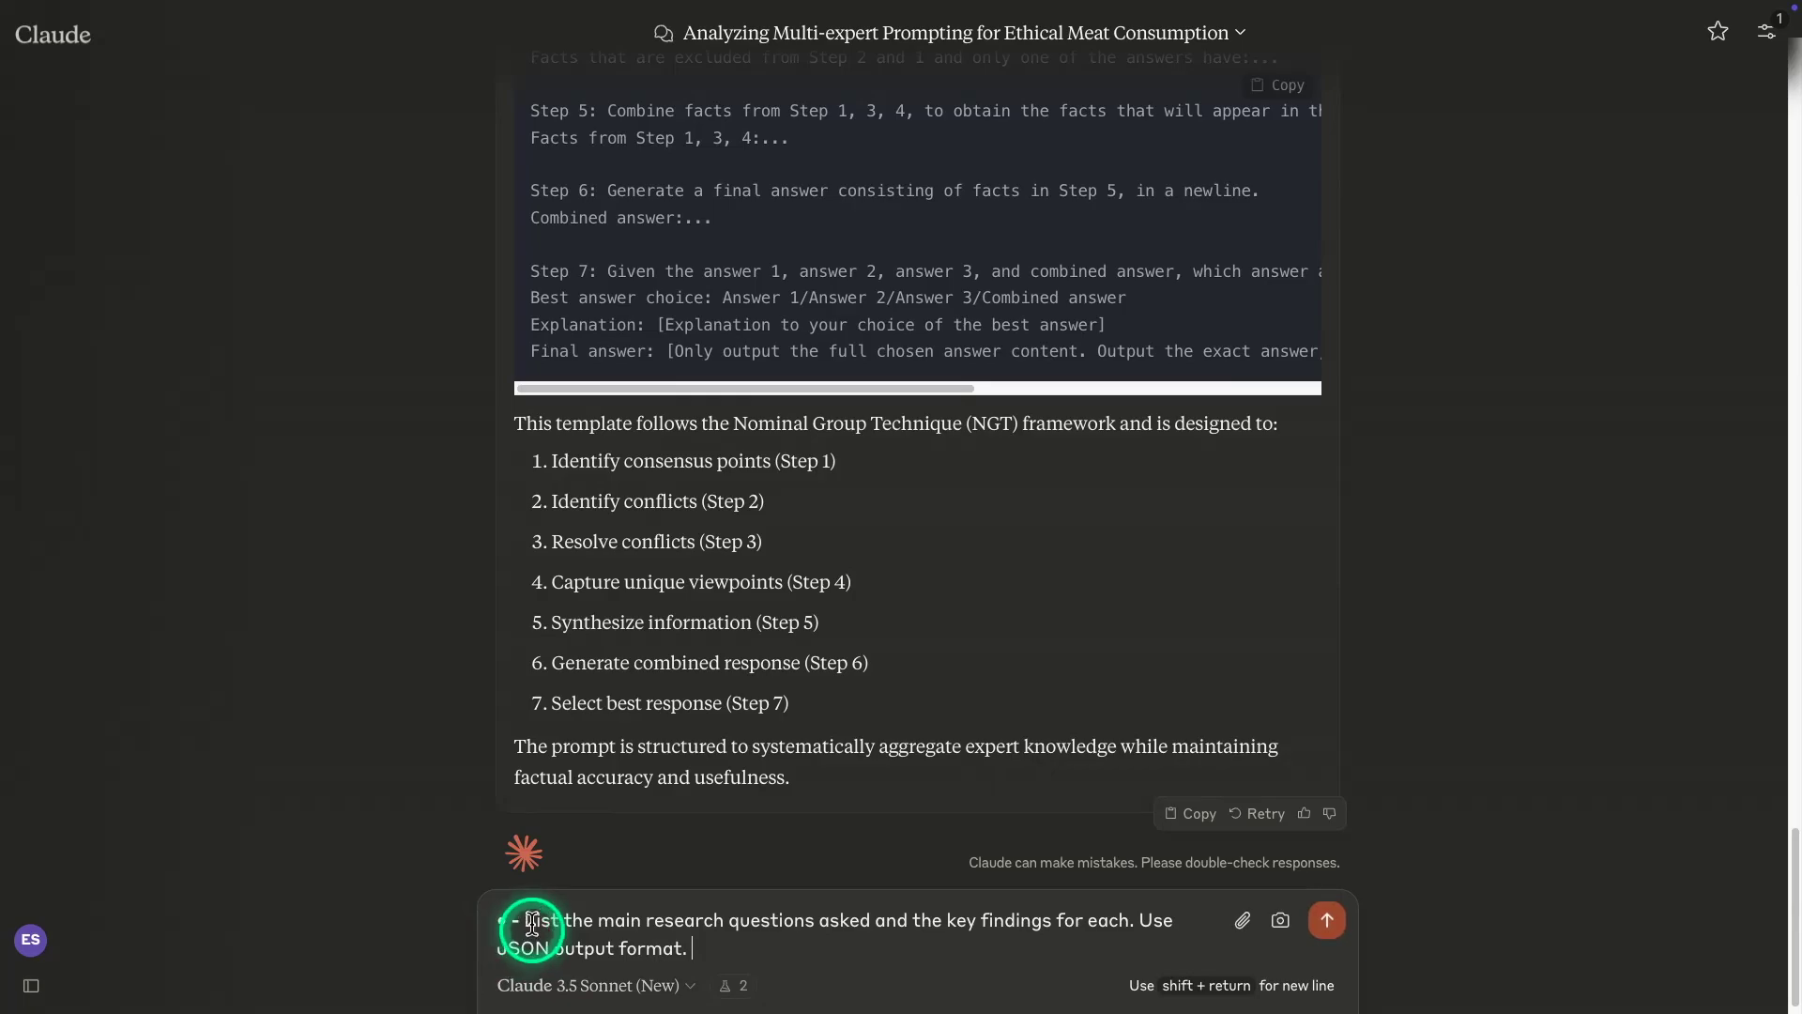
pyautogui.moveTo(472, 916); pyautogui.dragTo(461, 925)
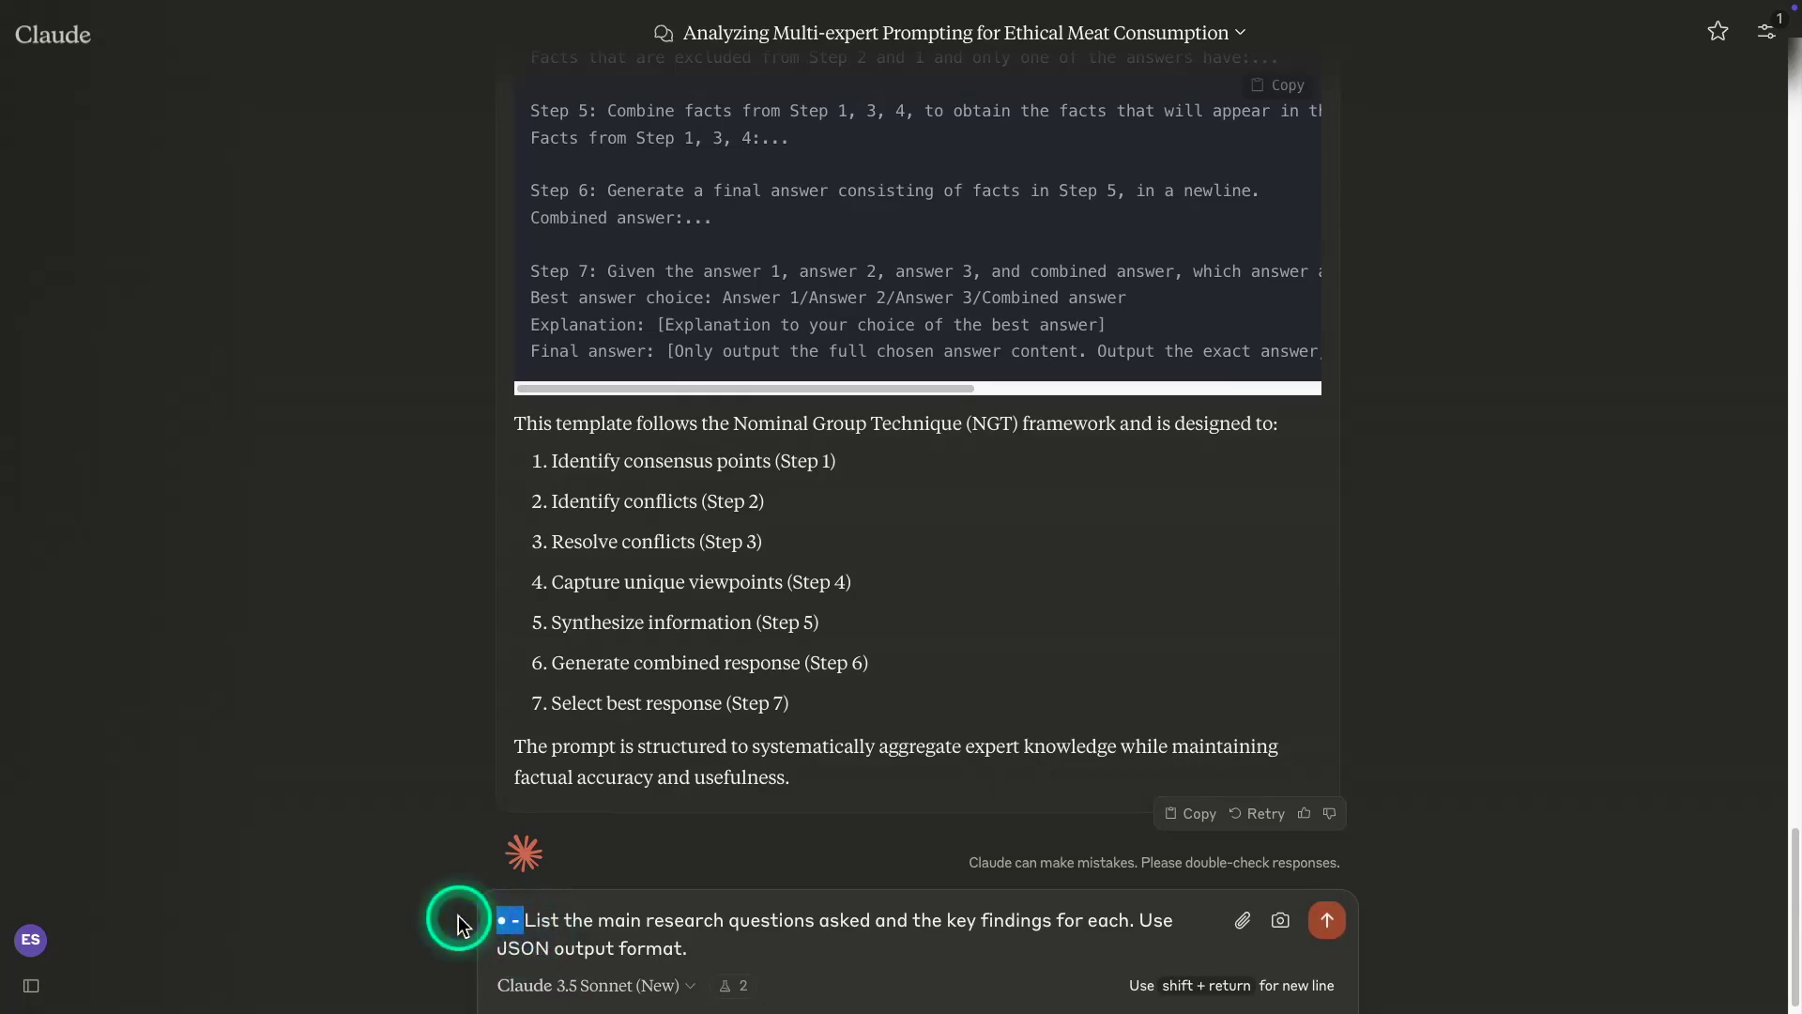
pyautogui.press('BackSpace')
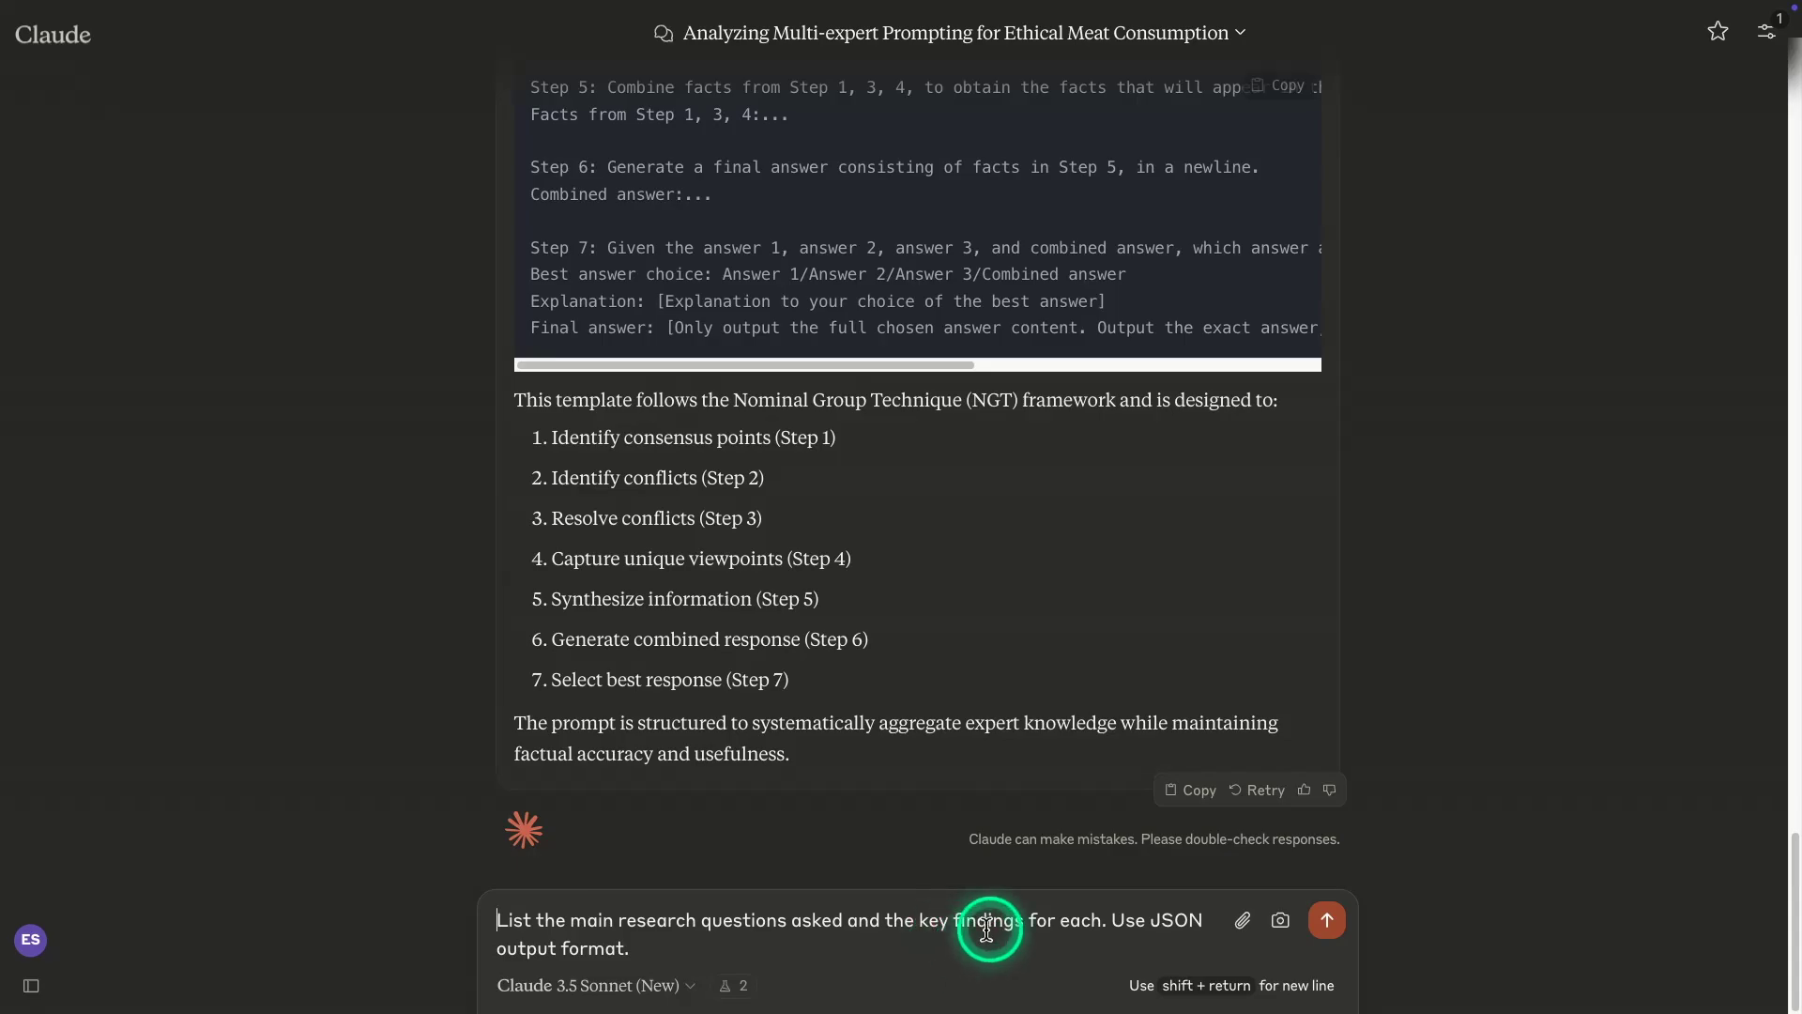
pyautogui.moveTo(1114, 922); pyautogui.dragTo(1144, 938)
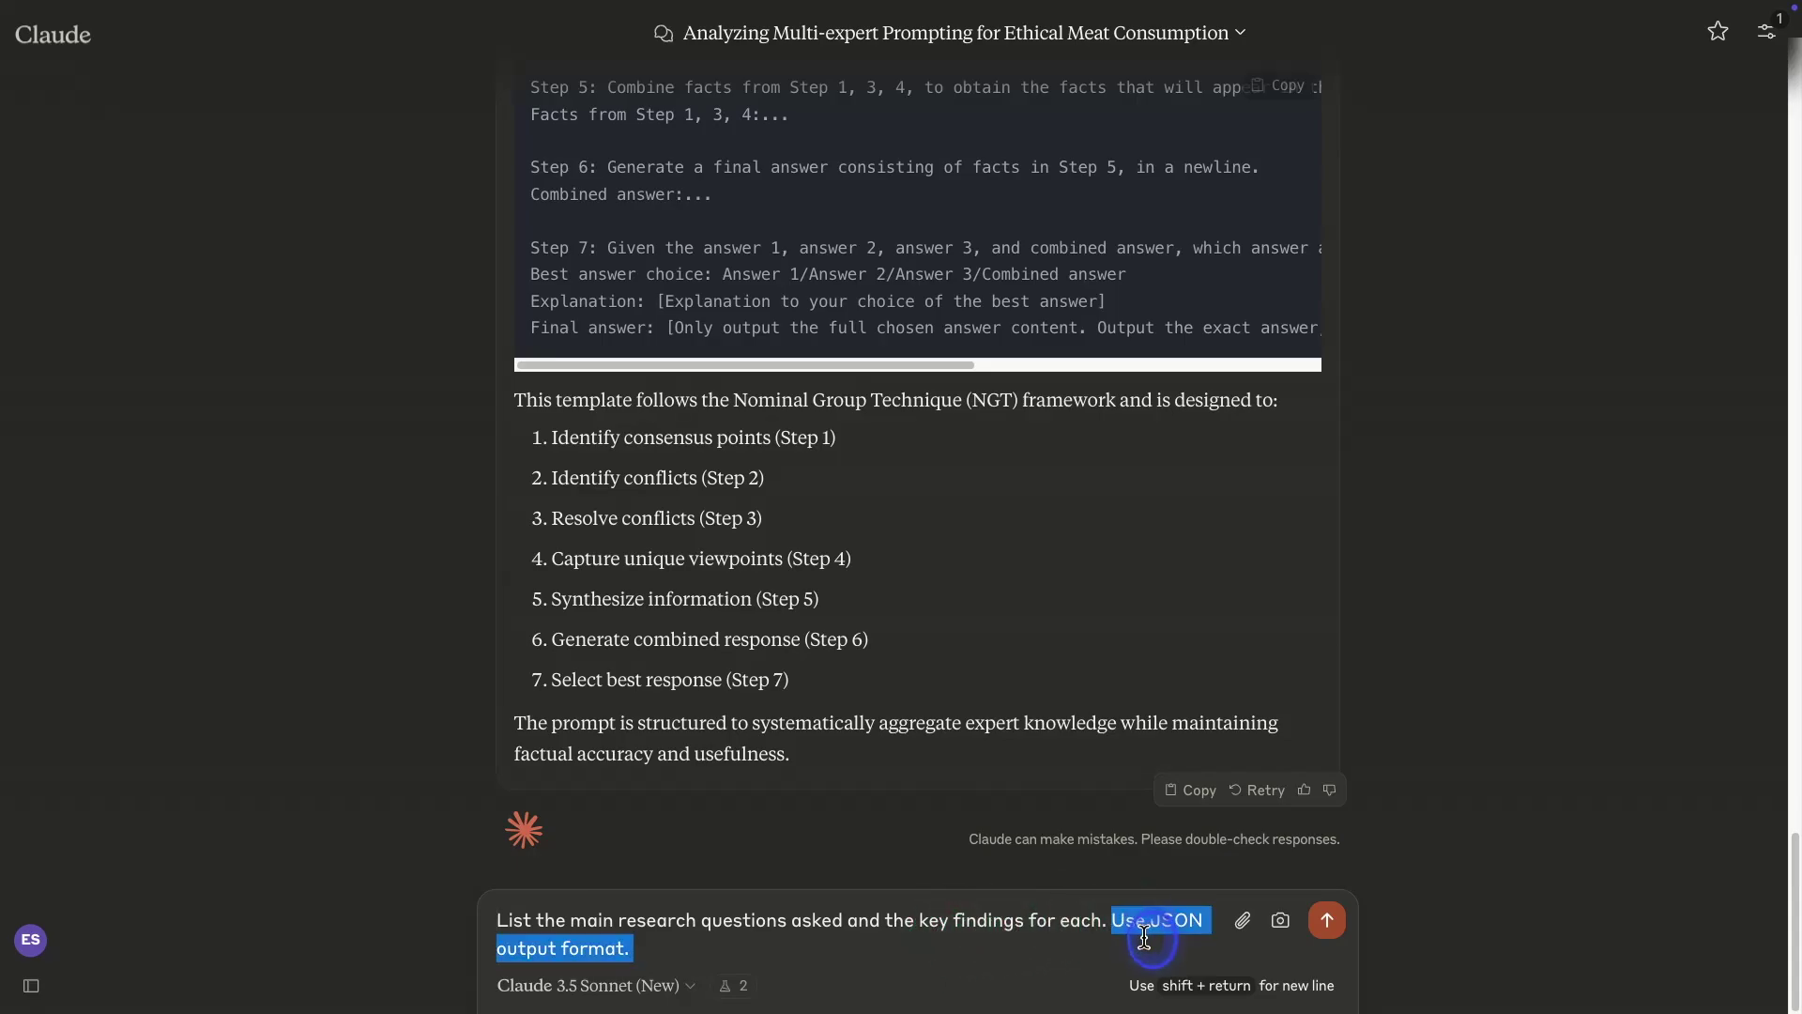
pyautogui.click(753, 949)
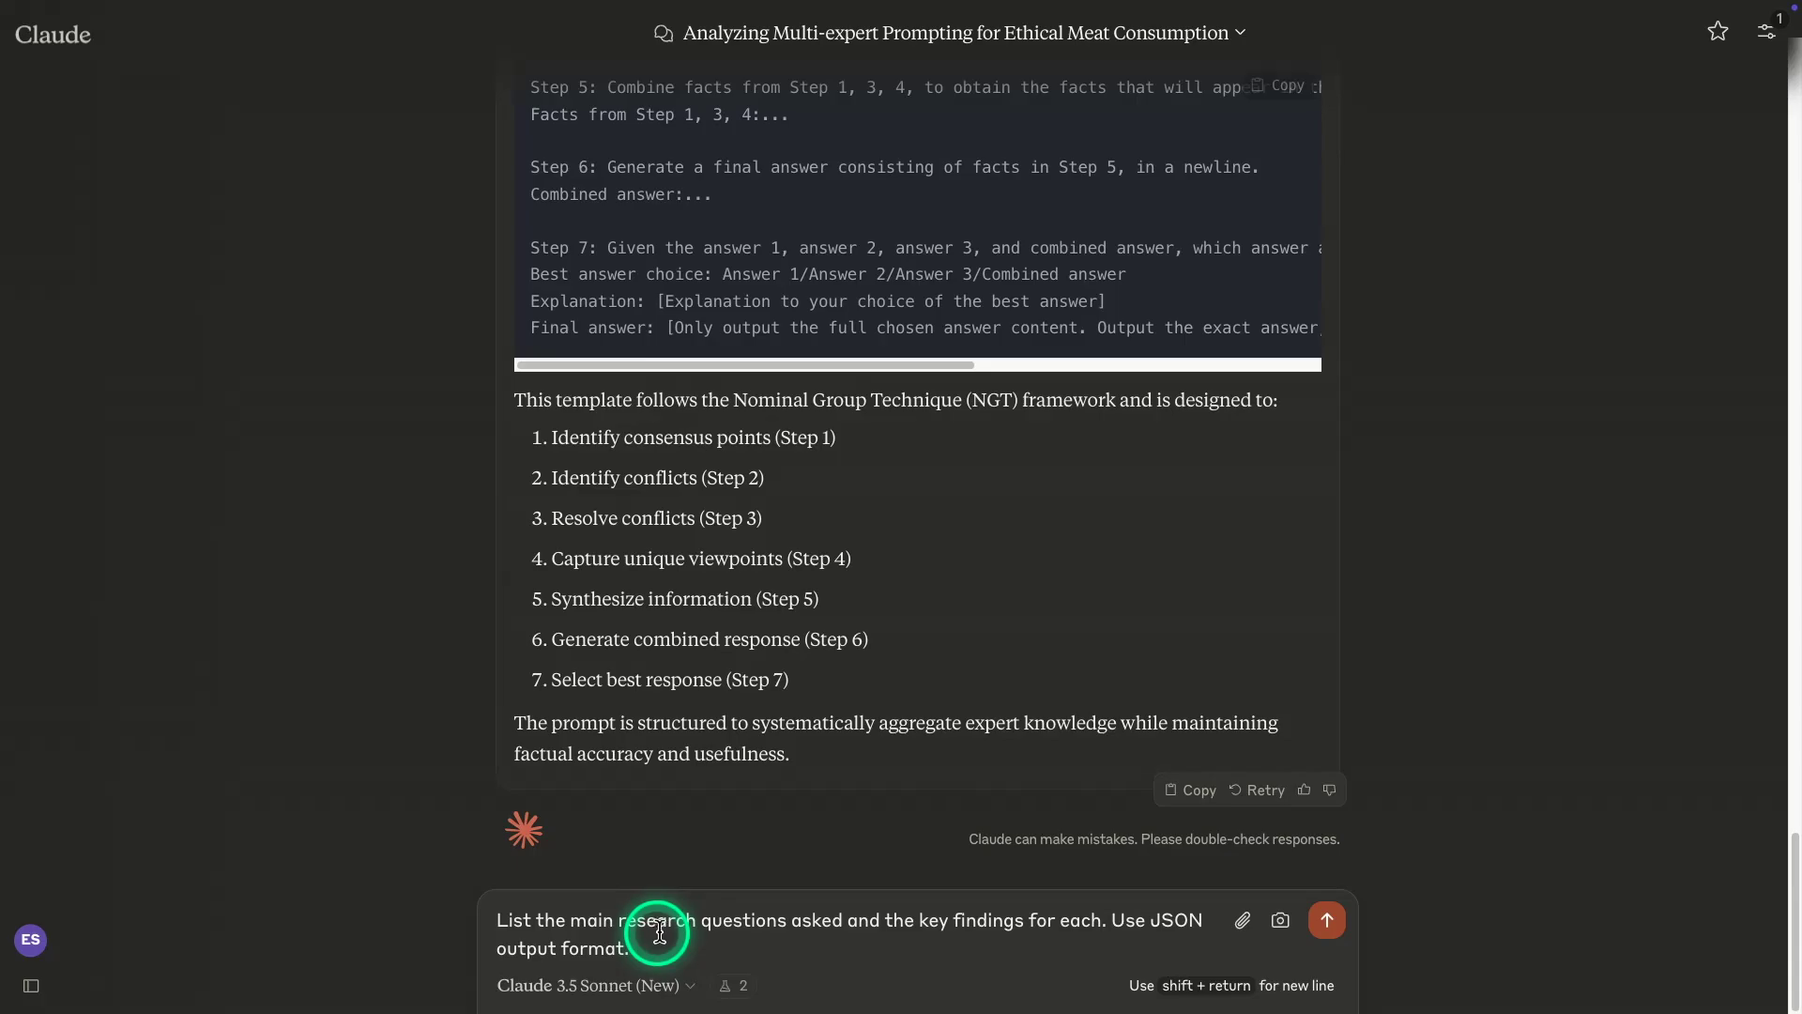
pyautogui.click(1329, 923)
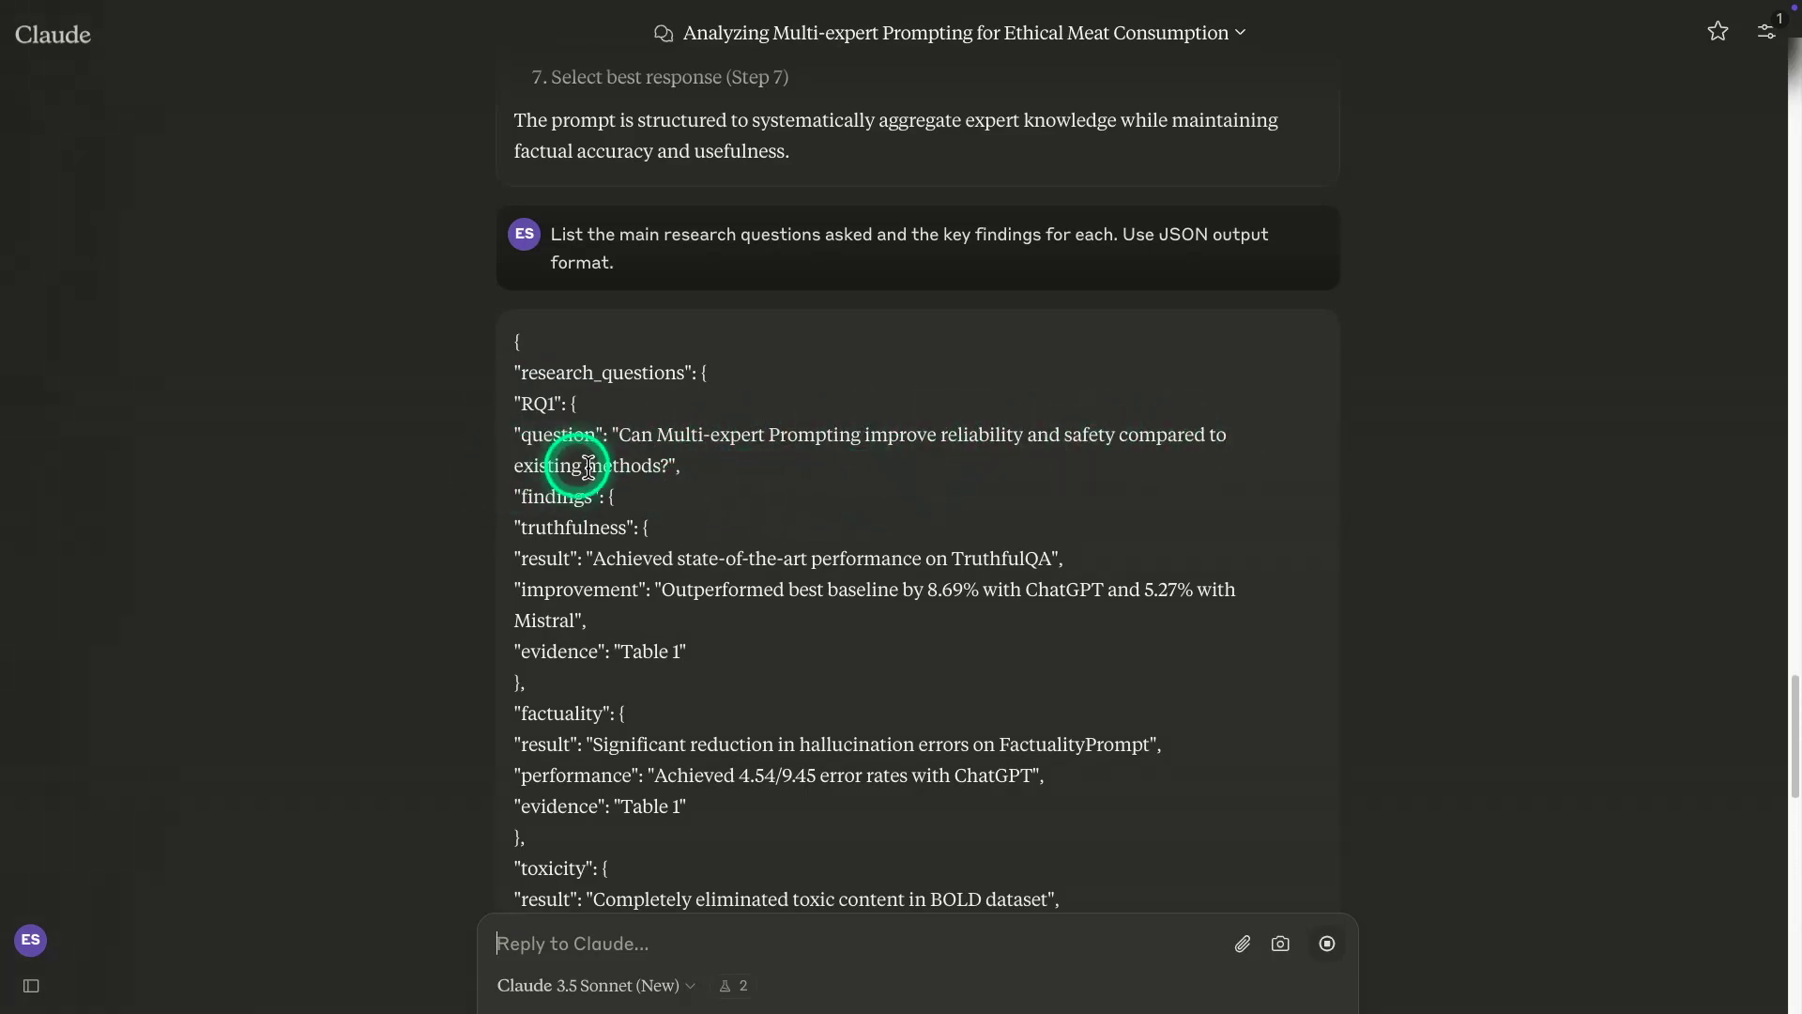
# Inspect the factuality error-rate result and the Table 1 evidence references in the JSON answer
pyautogui.scroll(-1, 695, 527)
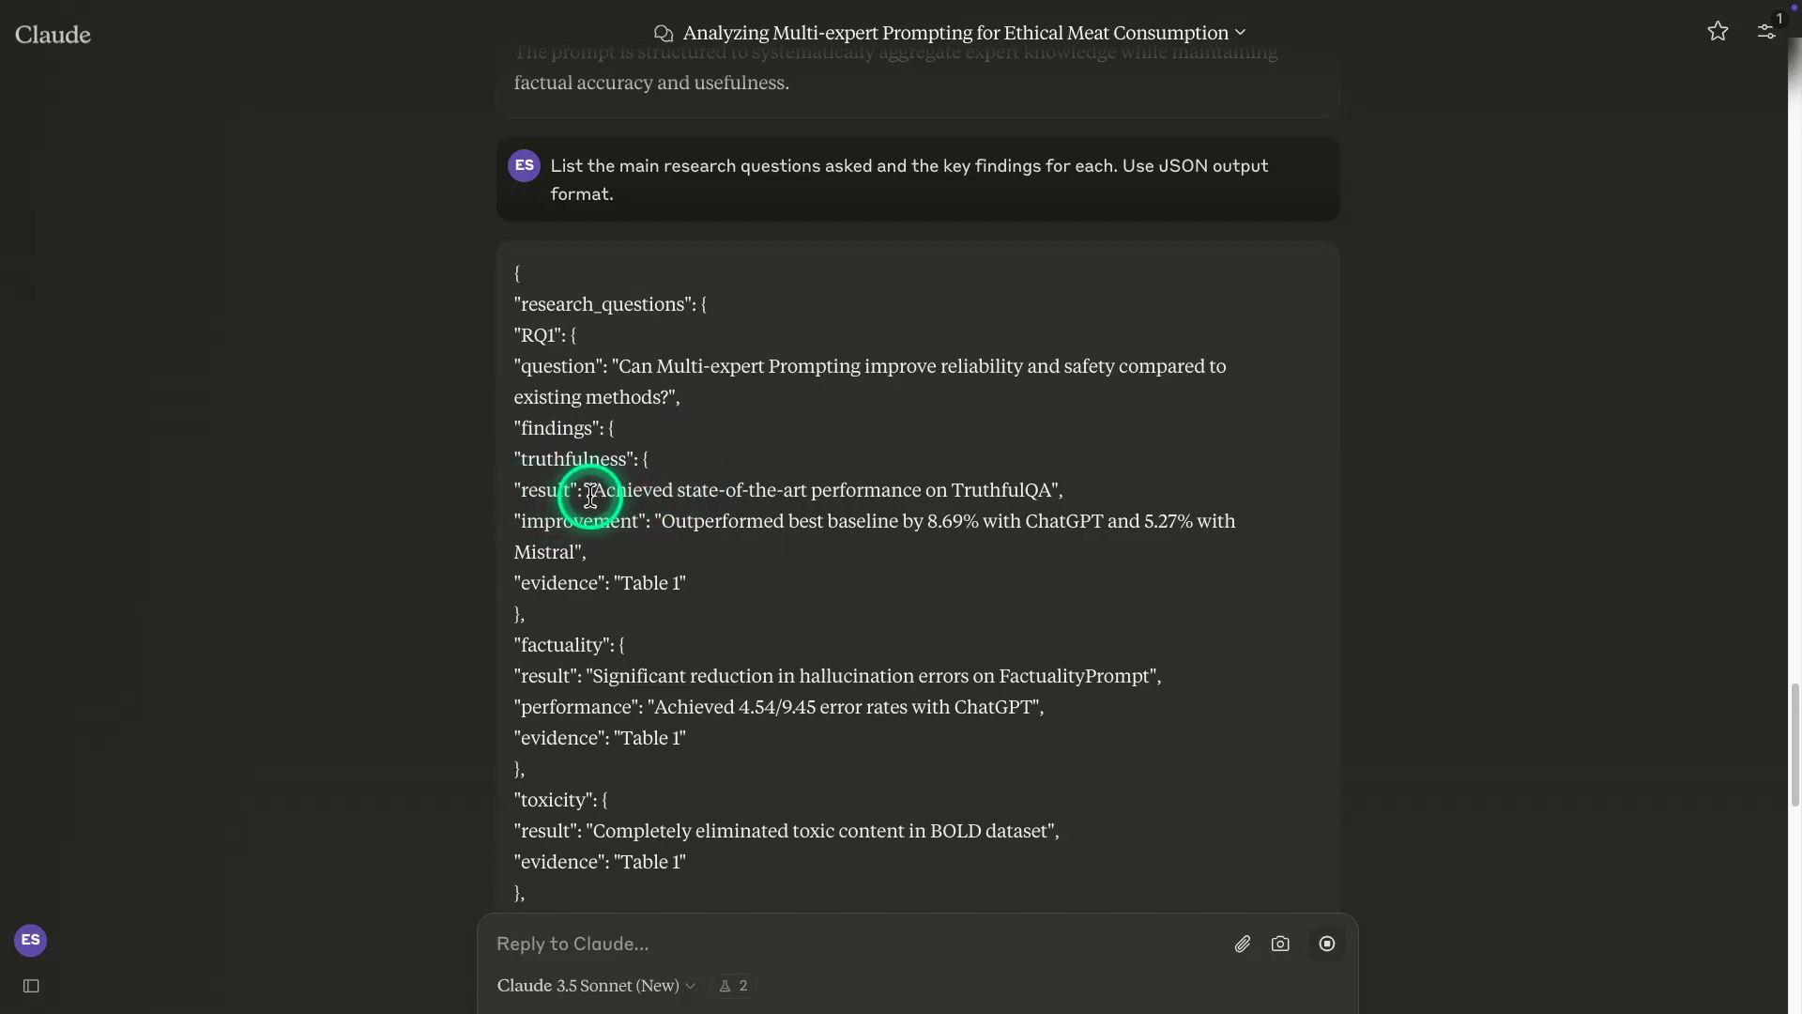
pyautogui.scroll(-1, 938, 493)
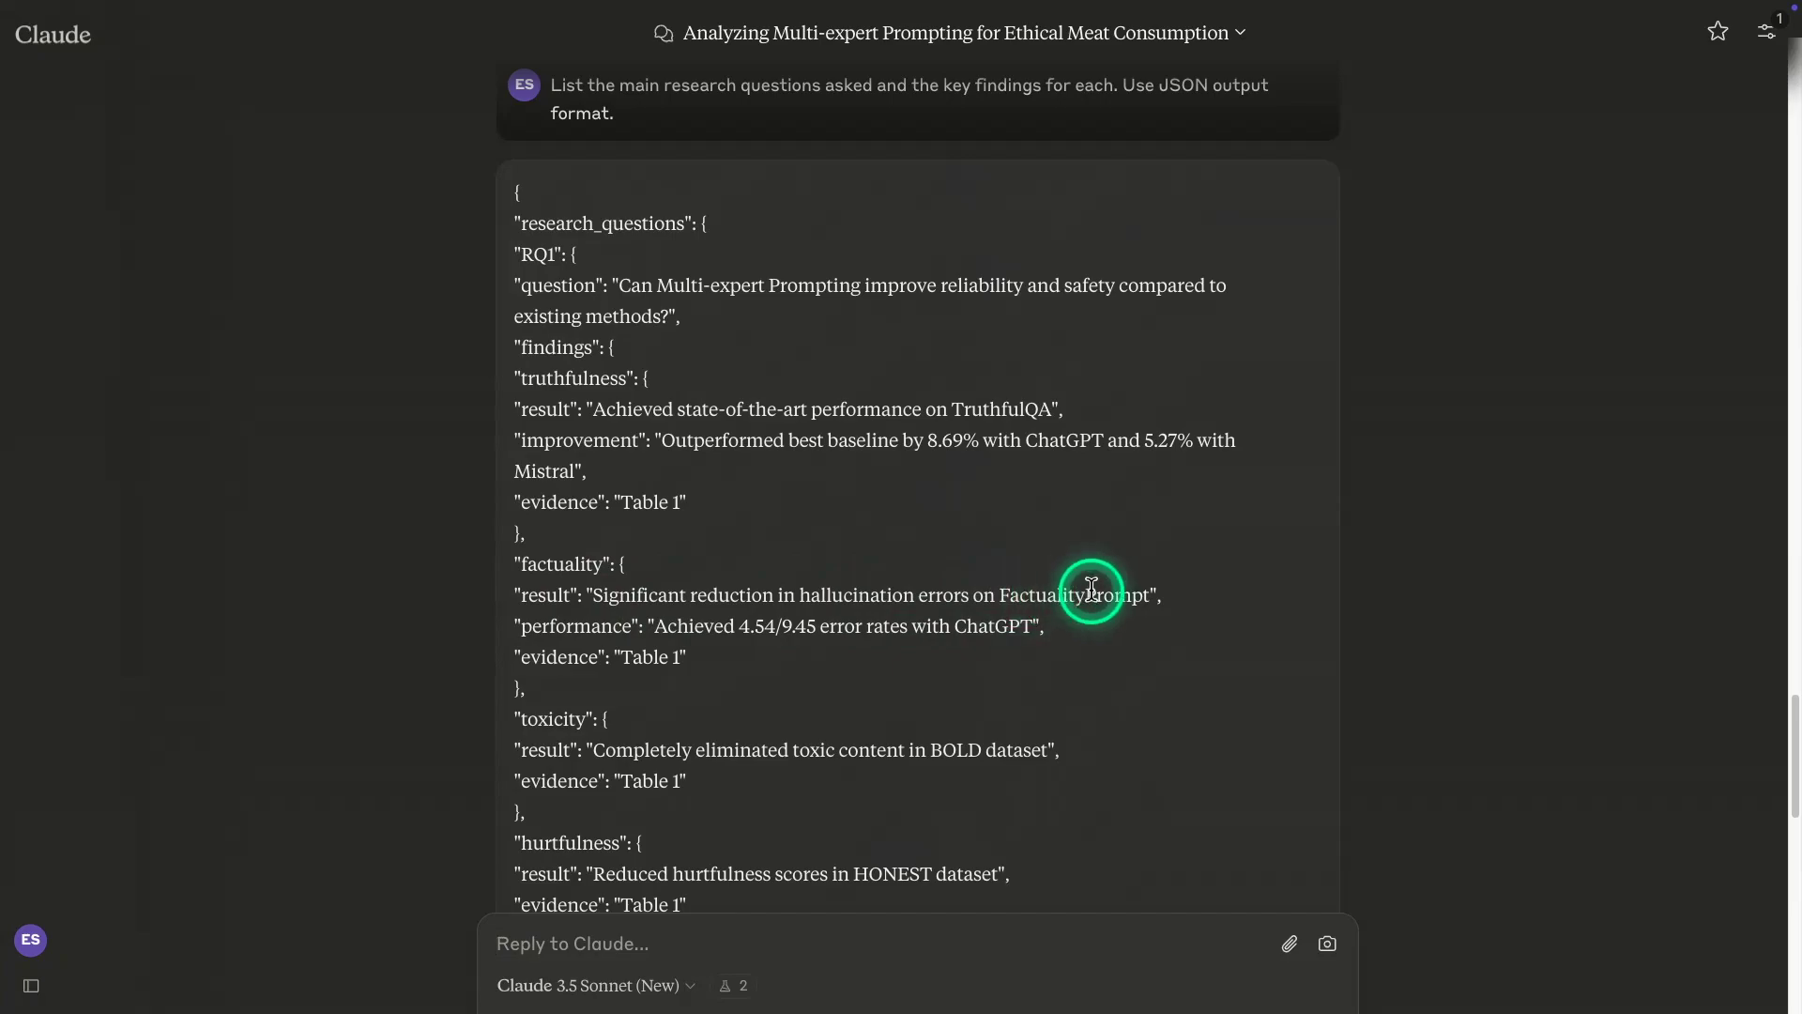
pyautogui.moveTo(654, 626); pyautogui.dragTo(1032, 624)
pyautogui.scroll(-1, 706, 515)
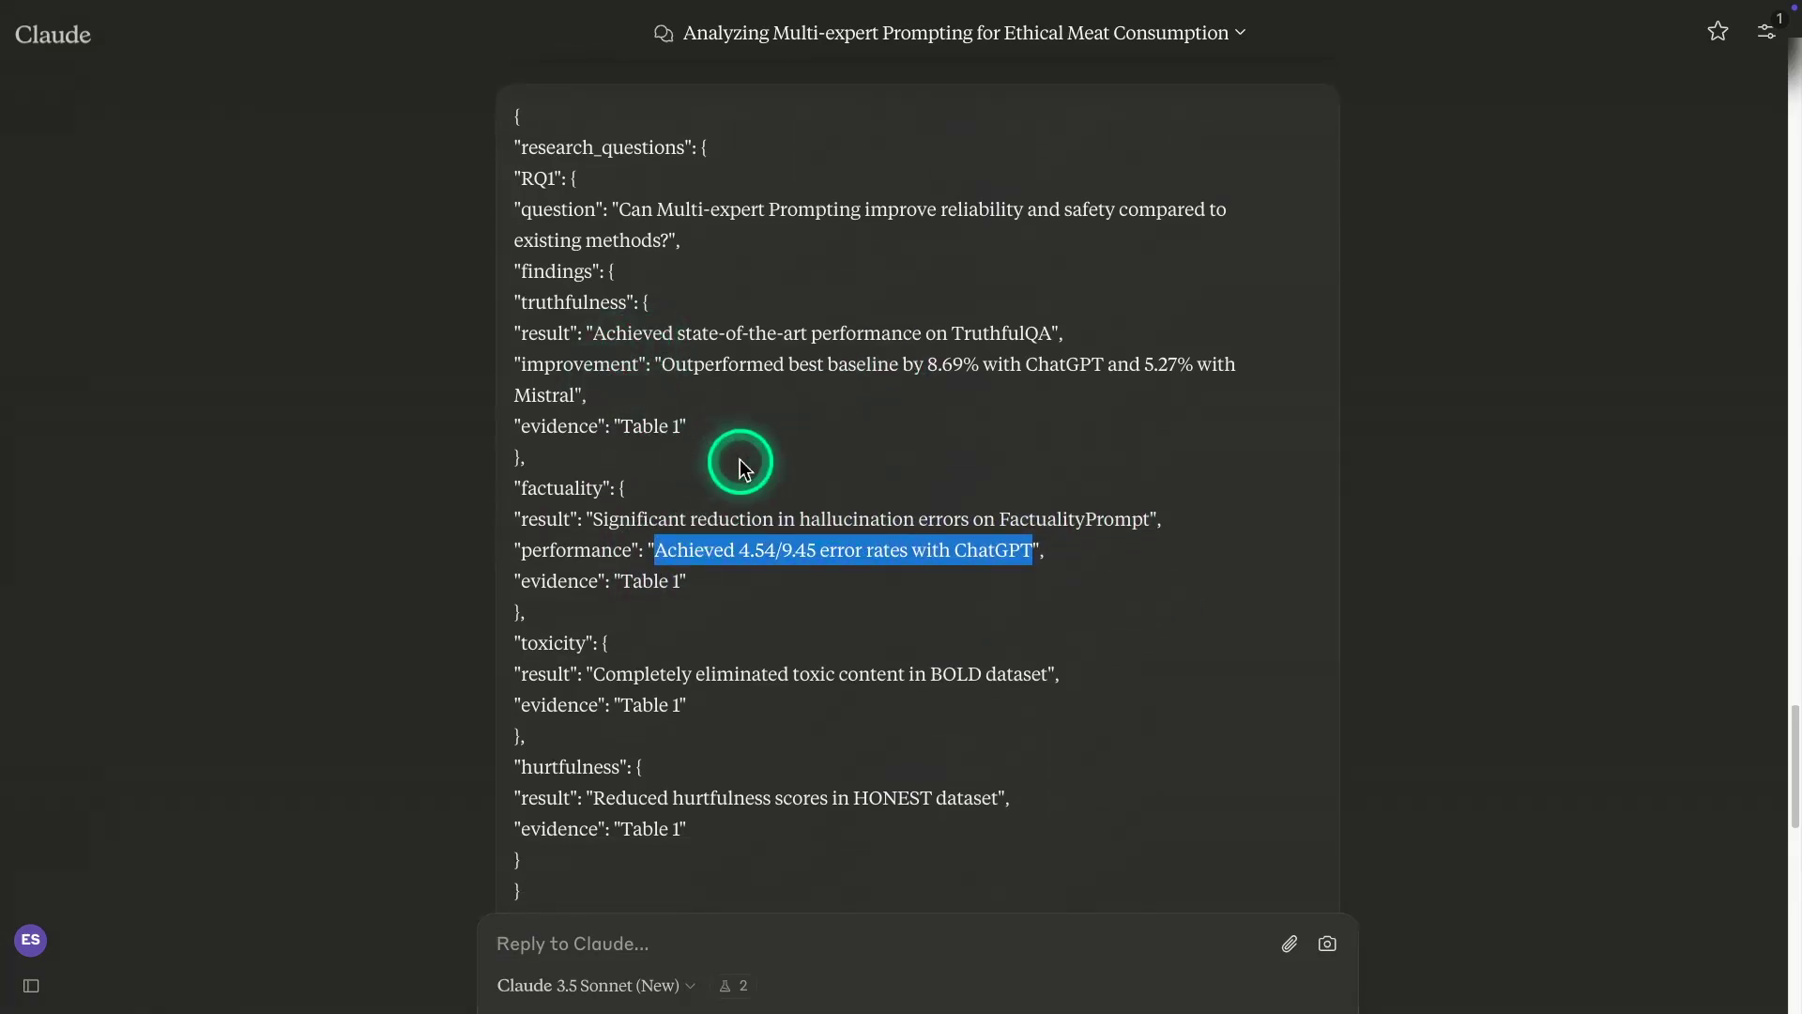
pyautogui.scroll(-1, 741, 466)
pyautogui.click(680, 511)
pyautogui.moveTo(680, 474); pyautogui.dragTo(615, 474)
pyautogui.moveTo(679, 319); pyautogui.dragTo(602, 313)
pyautogui.moveTo(620, 598); pyautogui.dragTo(686, 598)
# Scroll through the JSON answer to RQ4 and paste the Figure 2 question into the reply box
pyautogui.scroll(-4, 808, 523)
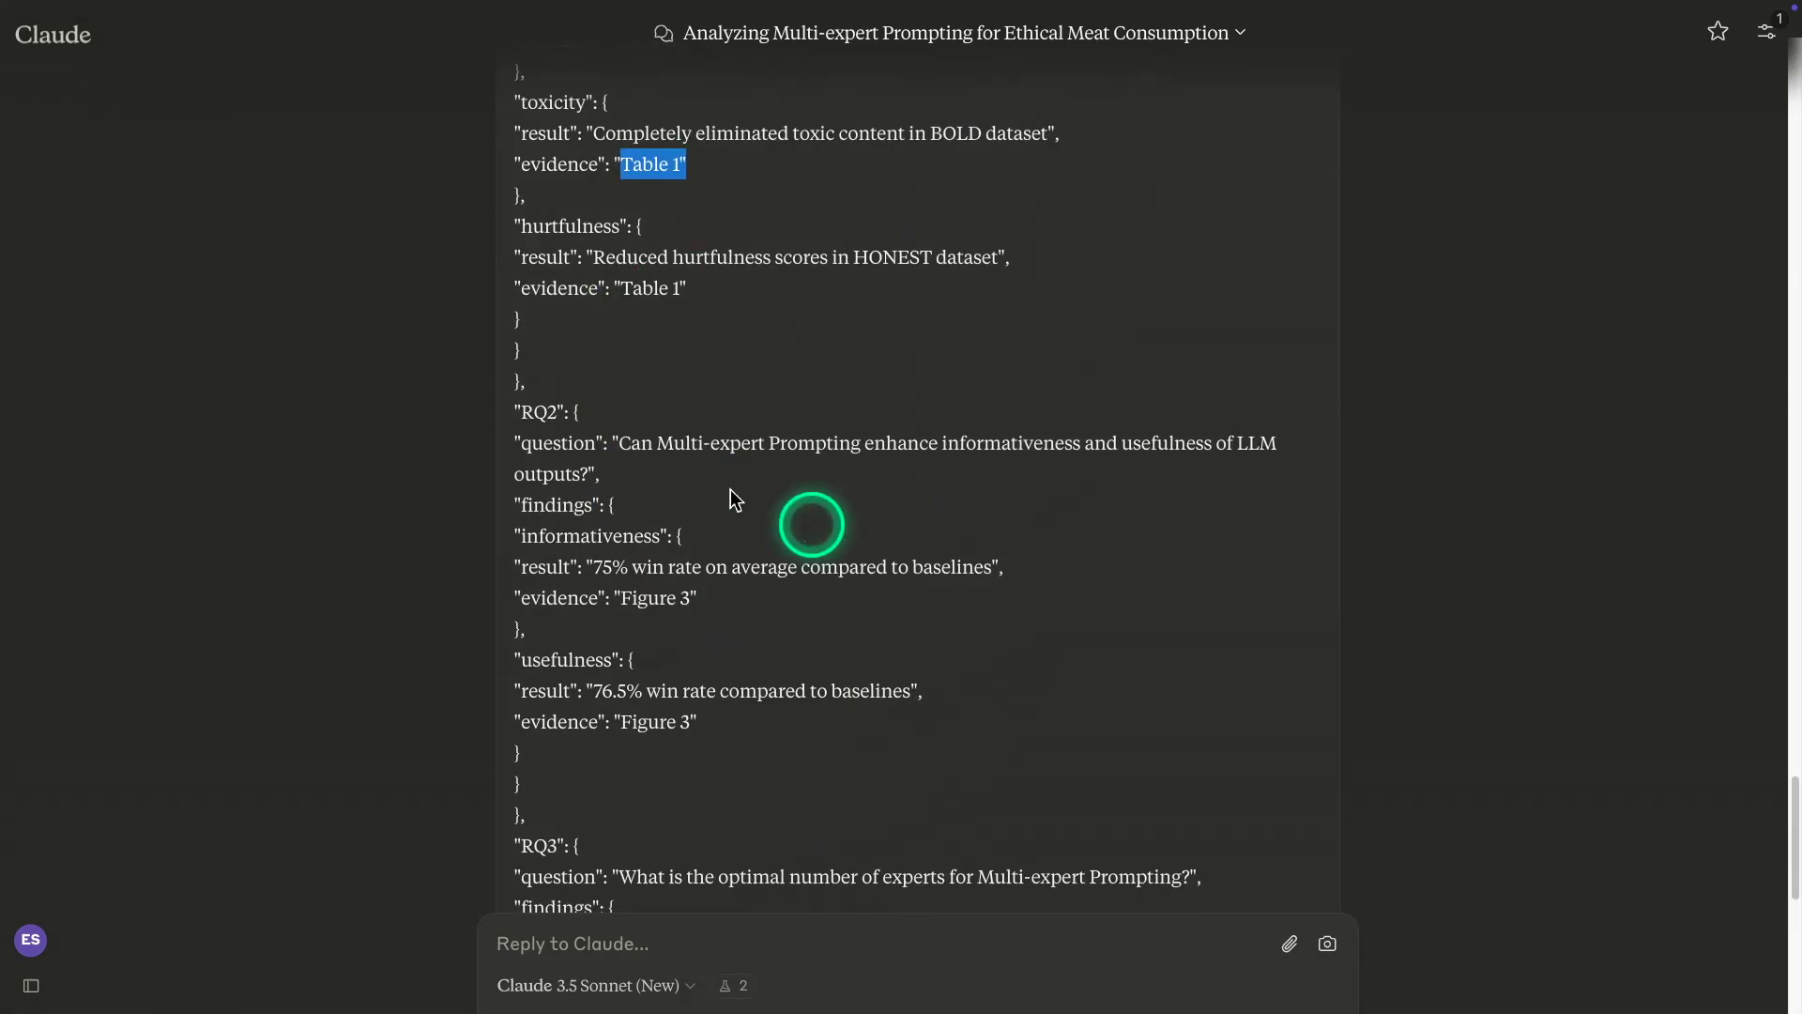
pyautogui.scroll(-1, 628, 474)
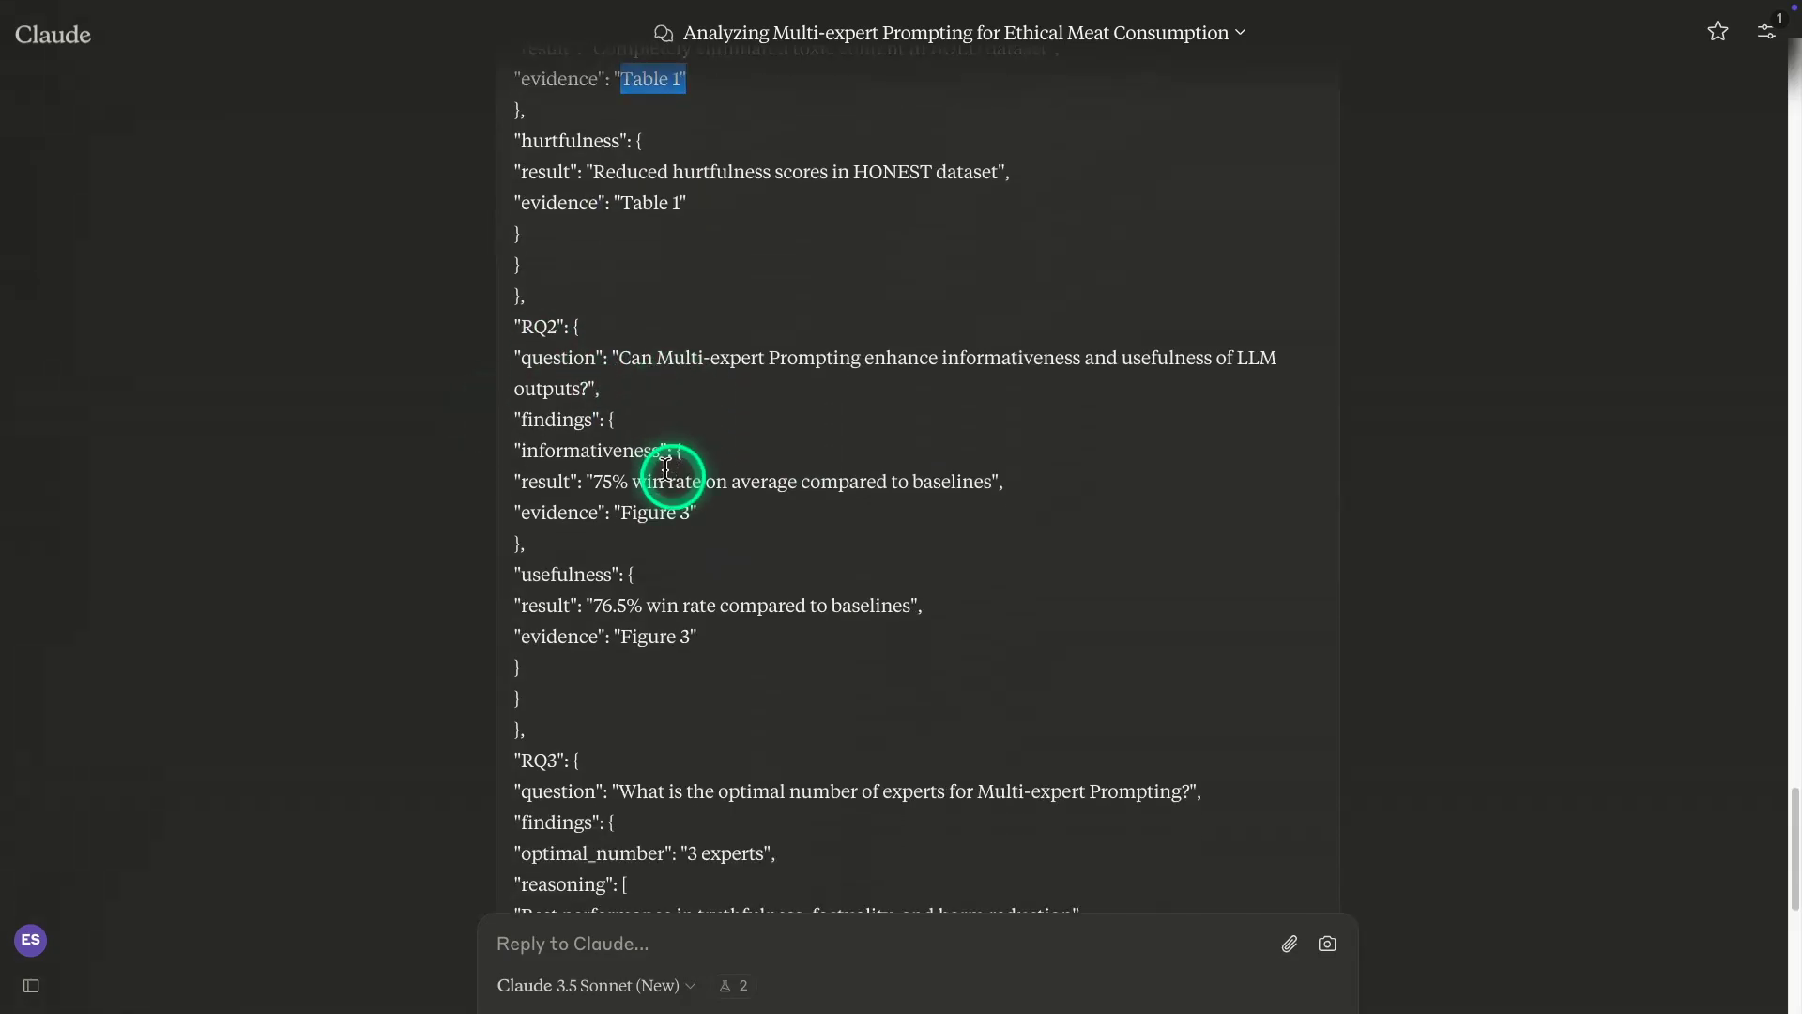
pyautogui.scroll(-3, 575, 664)
pyautogui.scroll(-4, 585, 404)
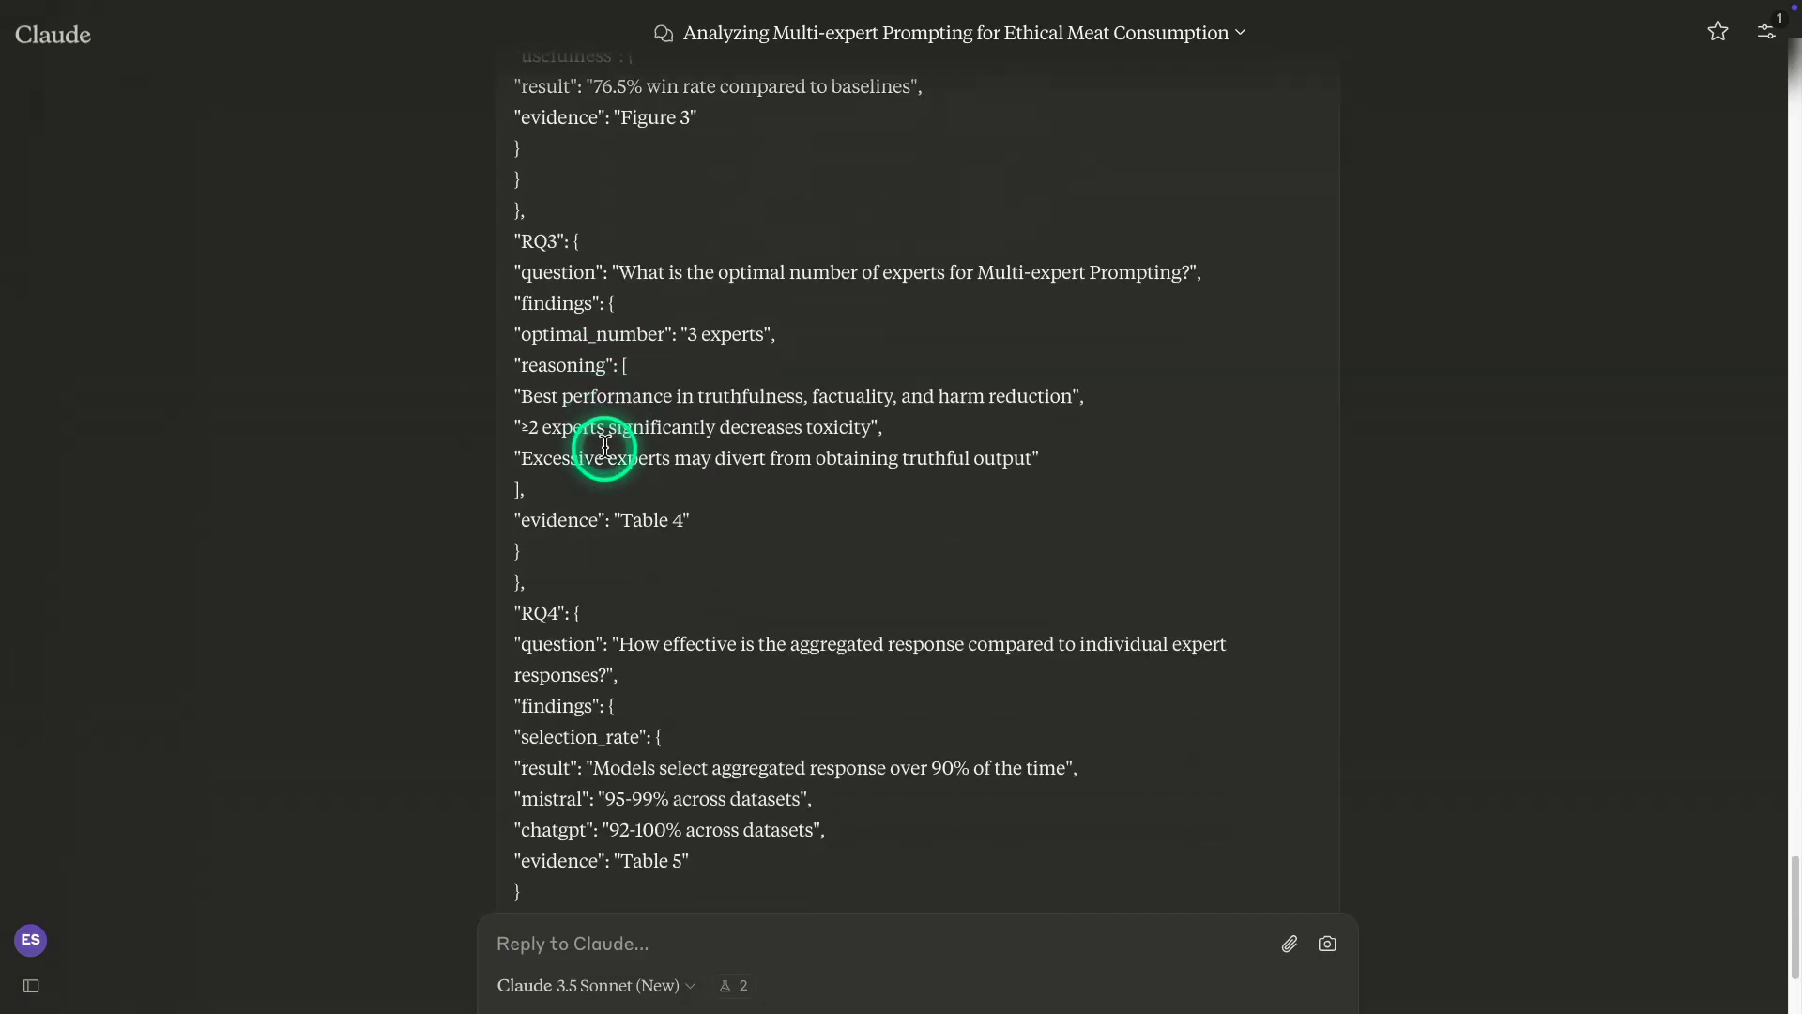
pyautogui.scroll(1, 722, 422)
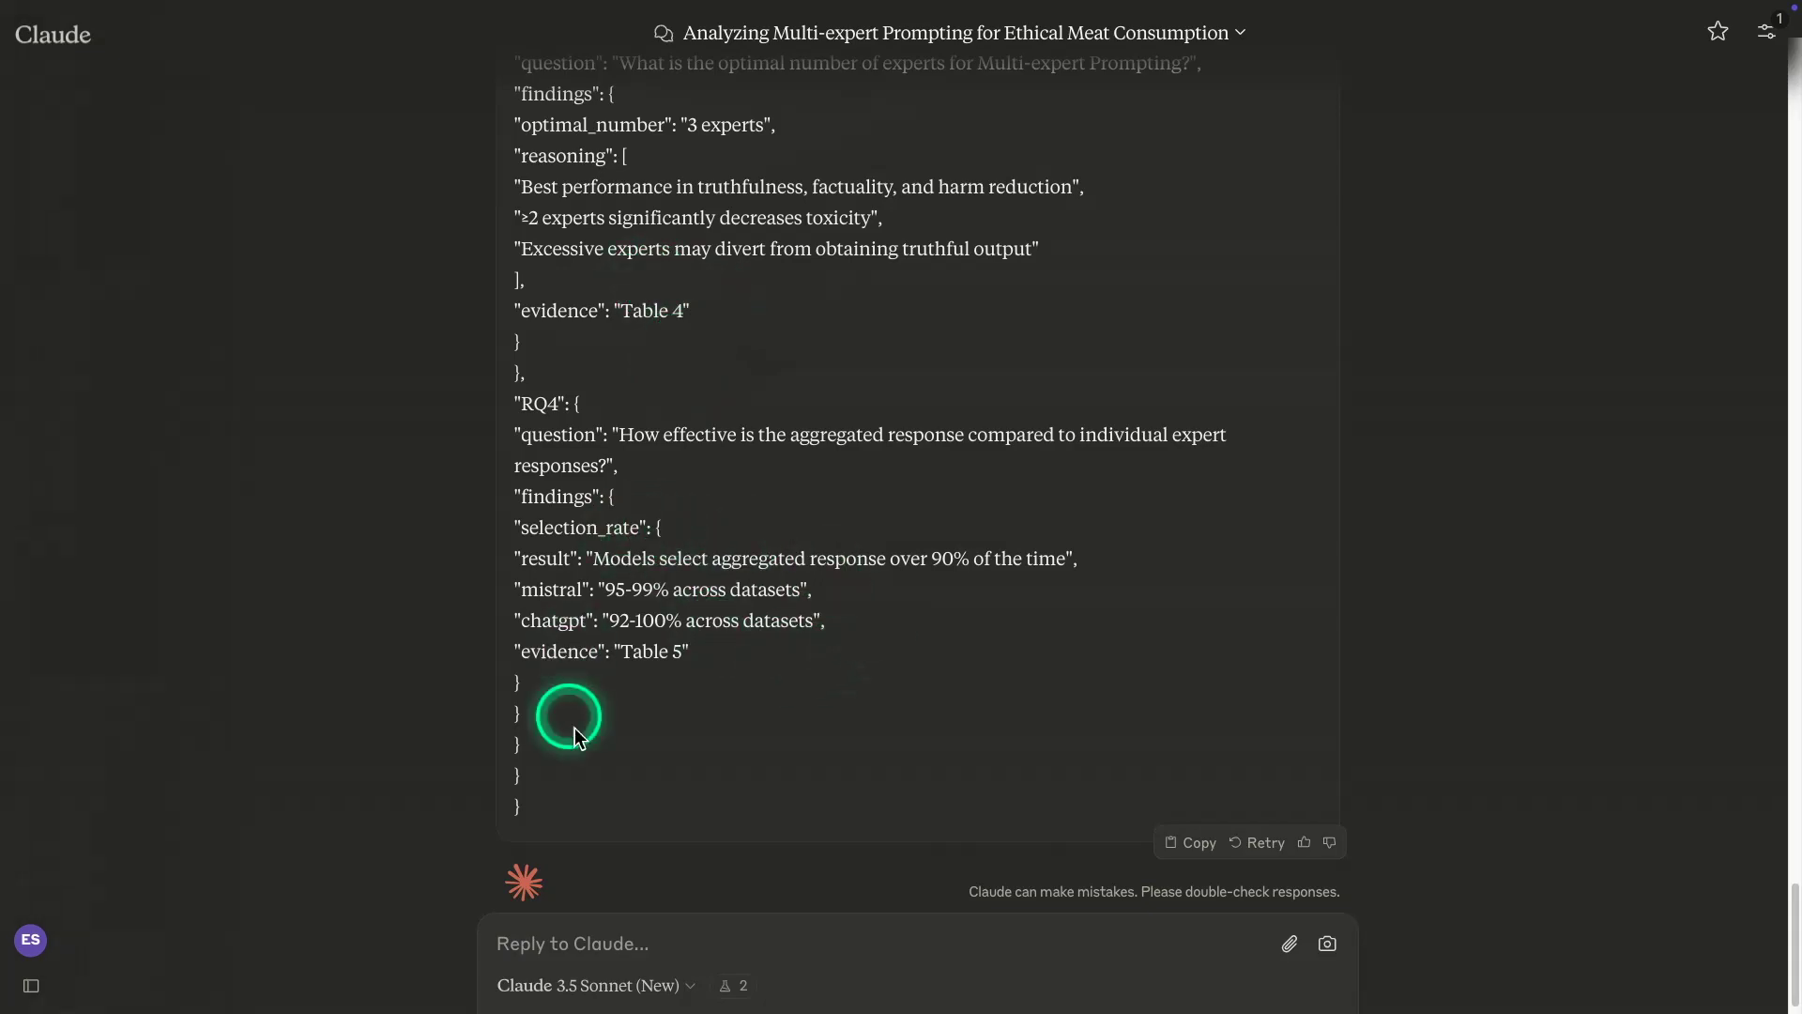
pyautogui.scroll(2, 847, 497)
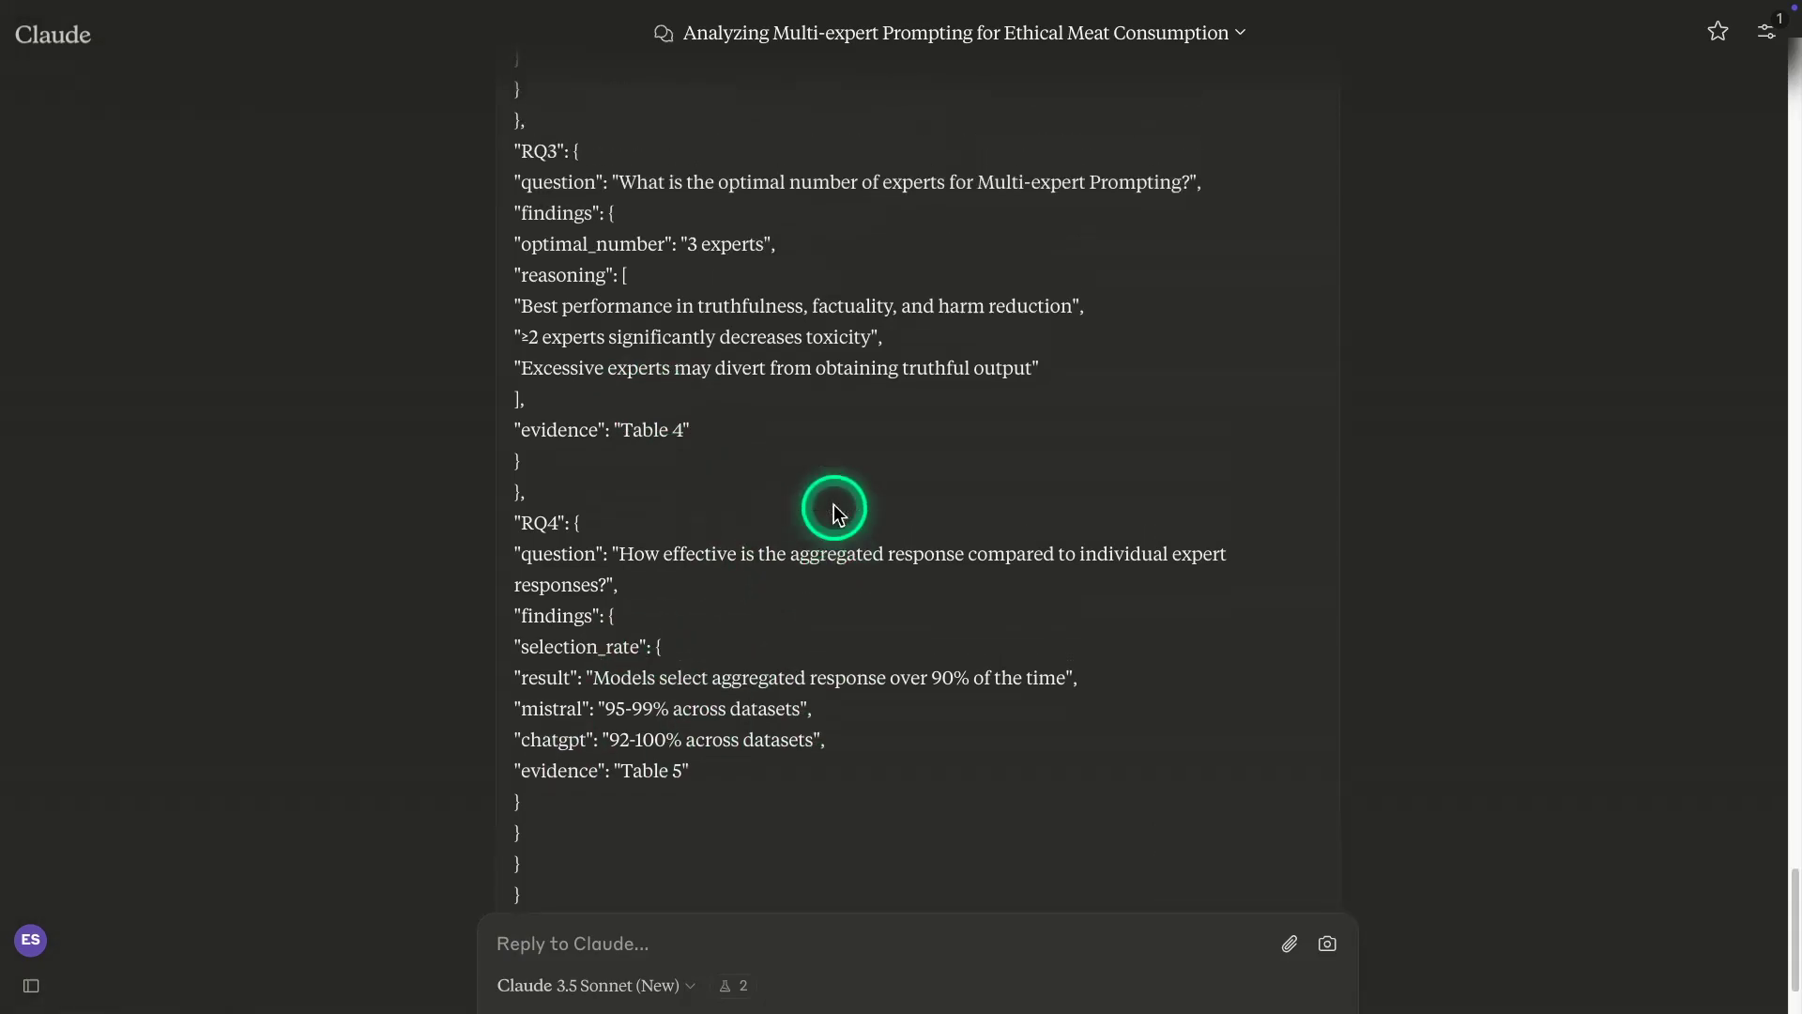
pyautogui.scroll(1, 631, 474)
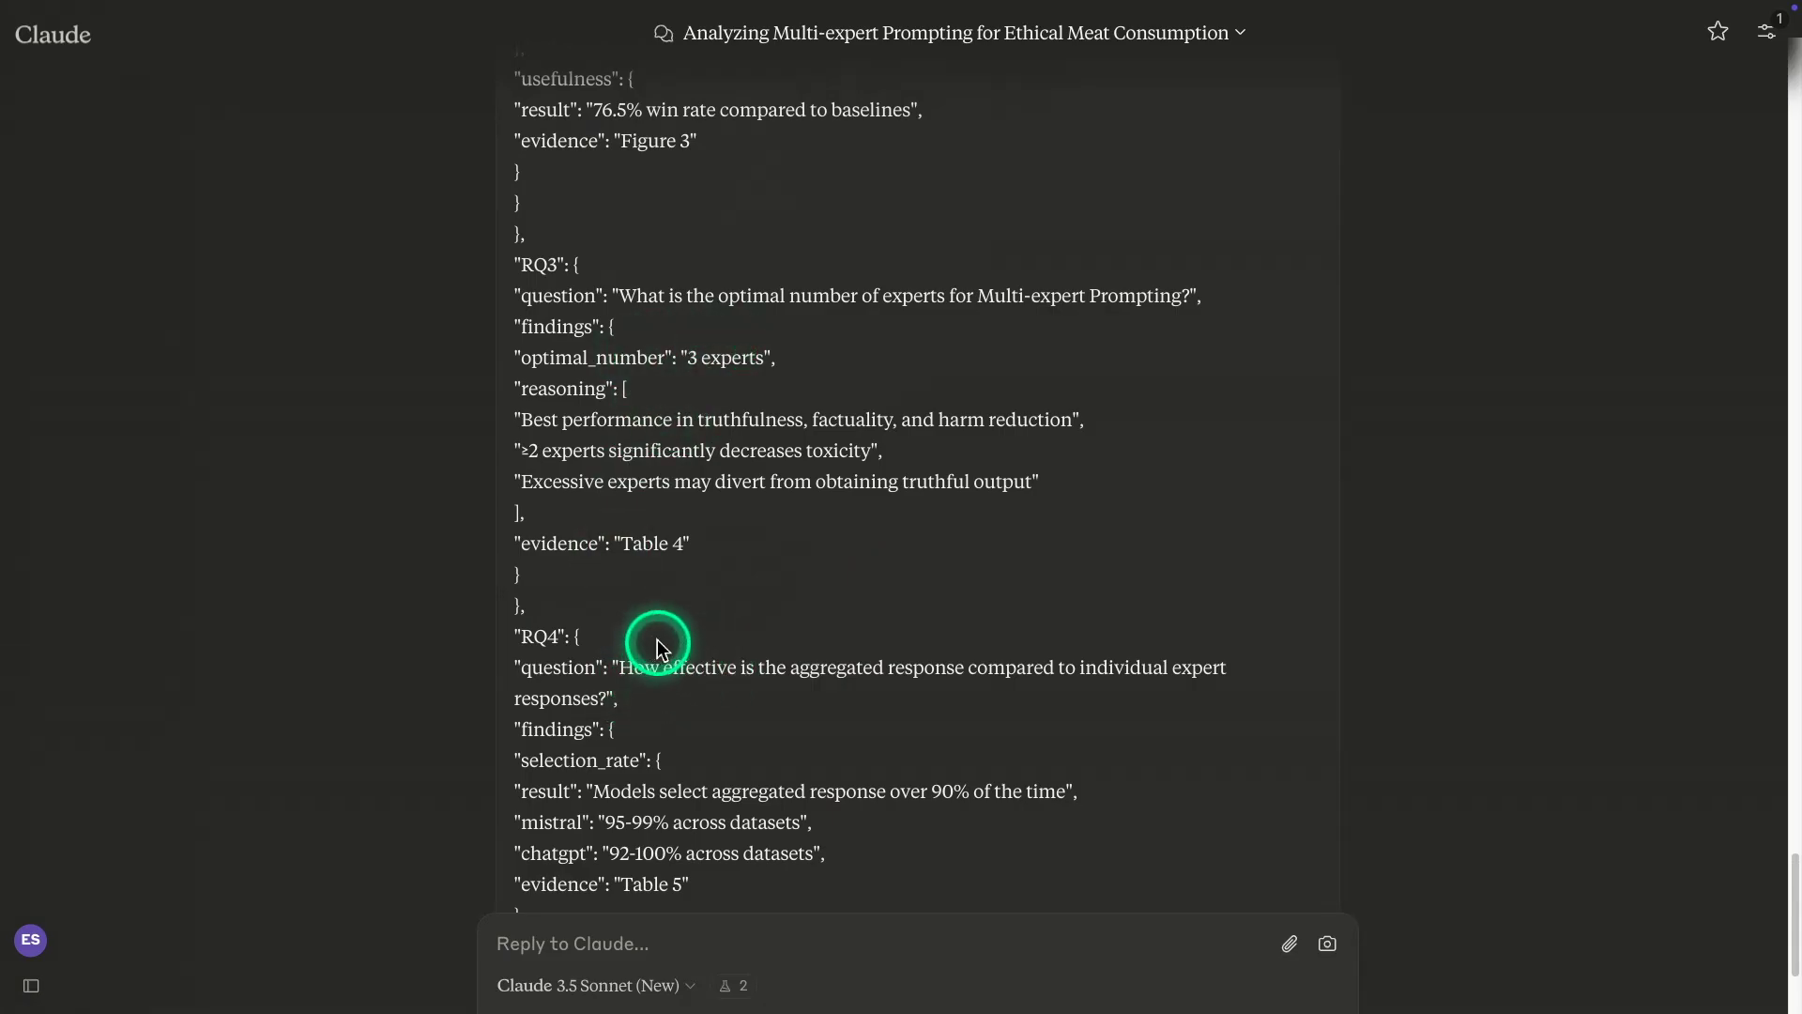
pyautogui.scroll(10, 655, 644)
pyautogui.scroll(2, 656, 644)
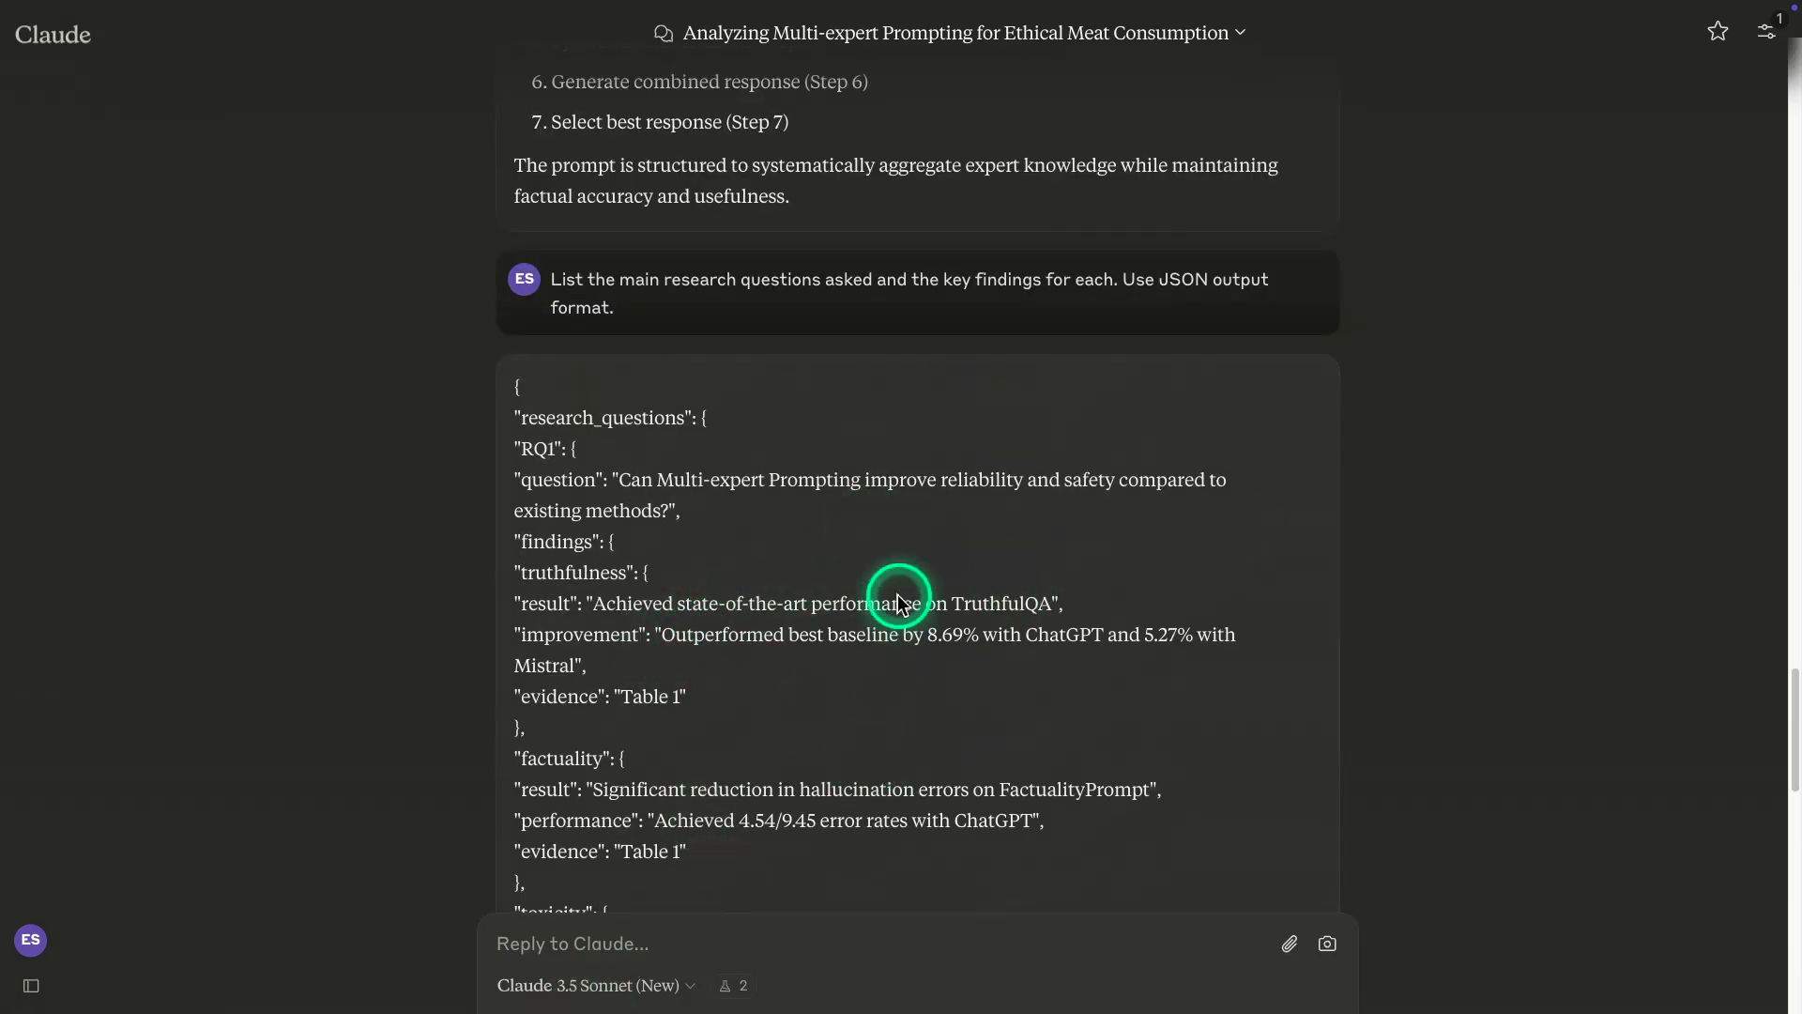
pyautogui.scroll(-5, 892, 603)
pyautogui.write('What are the authors saying about Figure 2? Please convert into JSON with main points. Please also include source in the JSON such as page, section, or paragraph.')
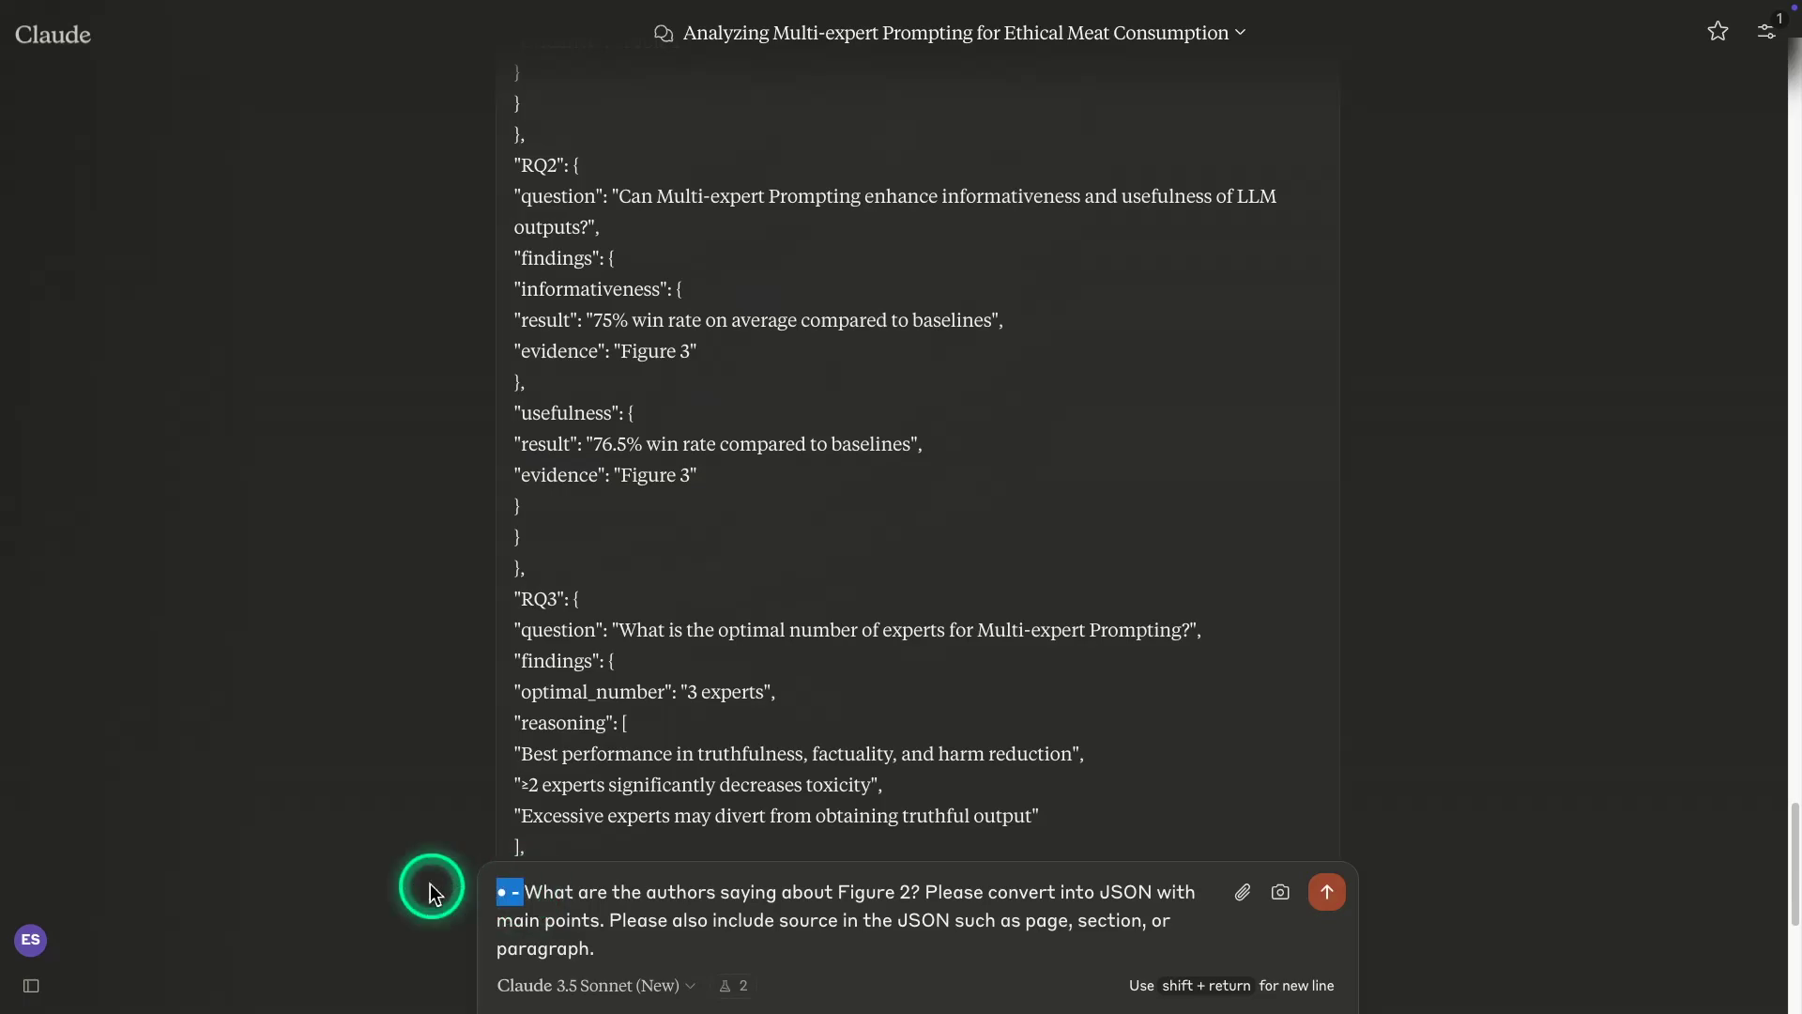
# Send the Figure 2 question requesting JSON main points with page and section sources
pyautogui.press('BackSpace')
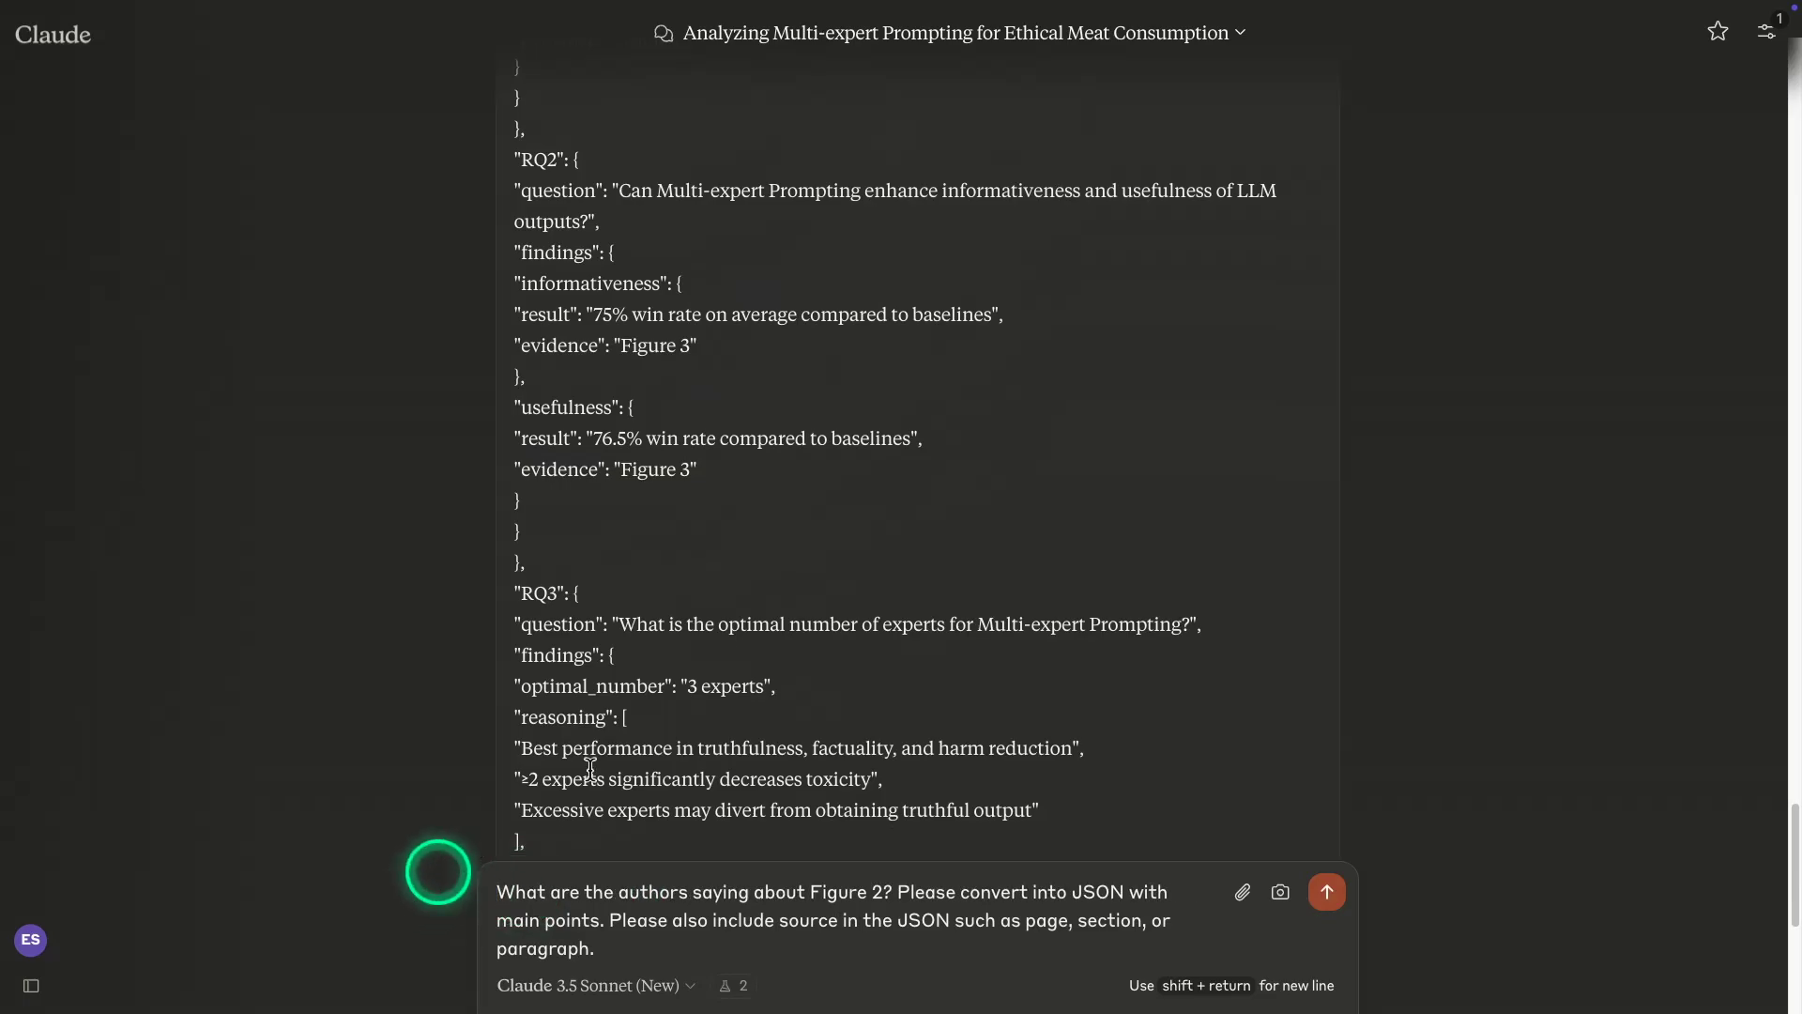
pyautogui.scroll(-7, 595, 764)
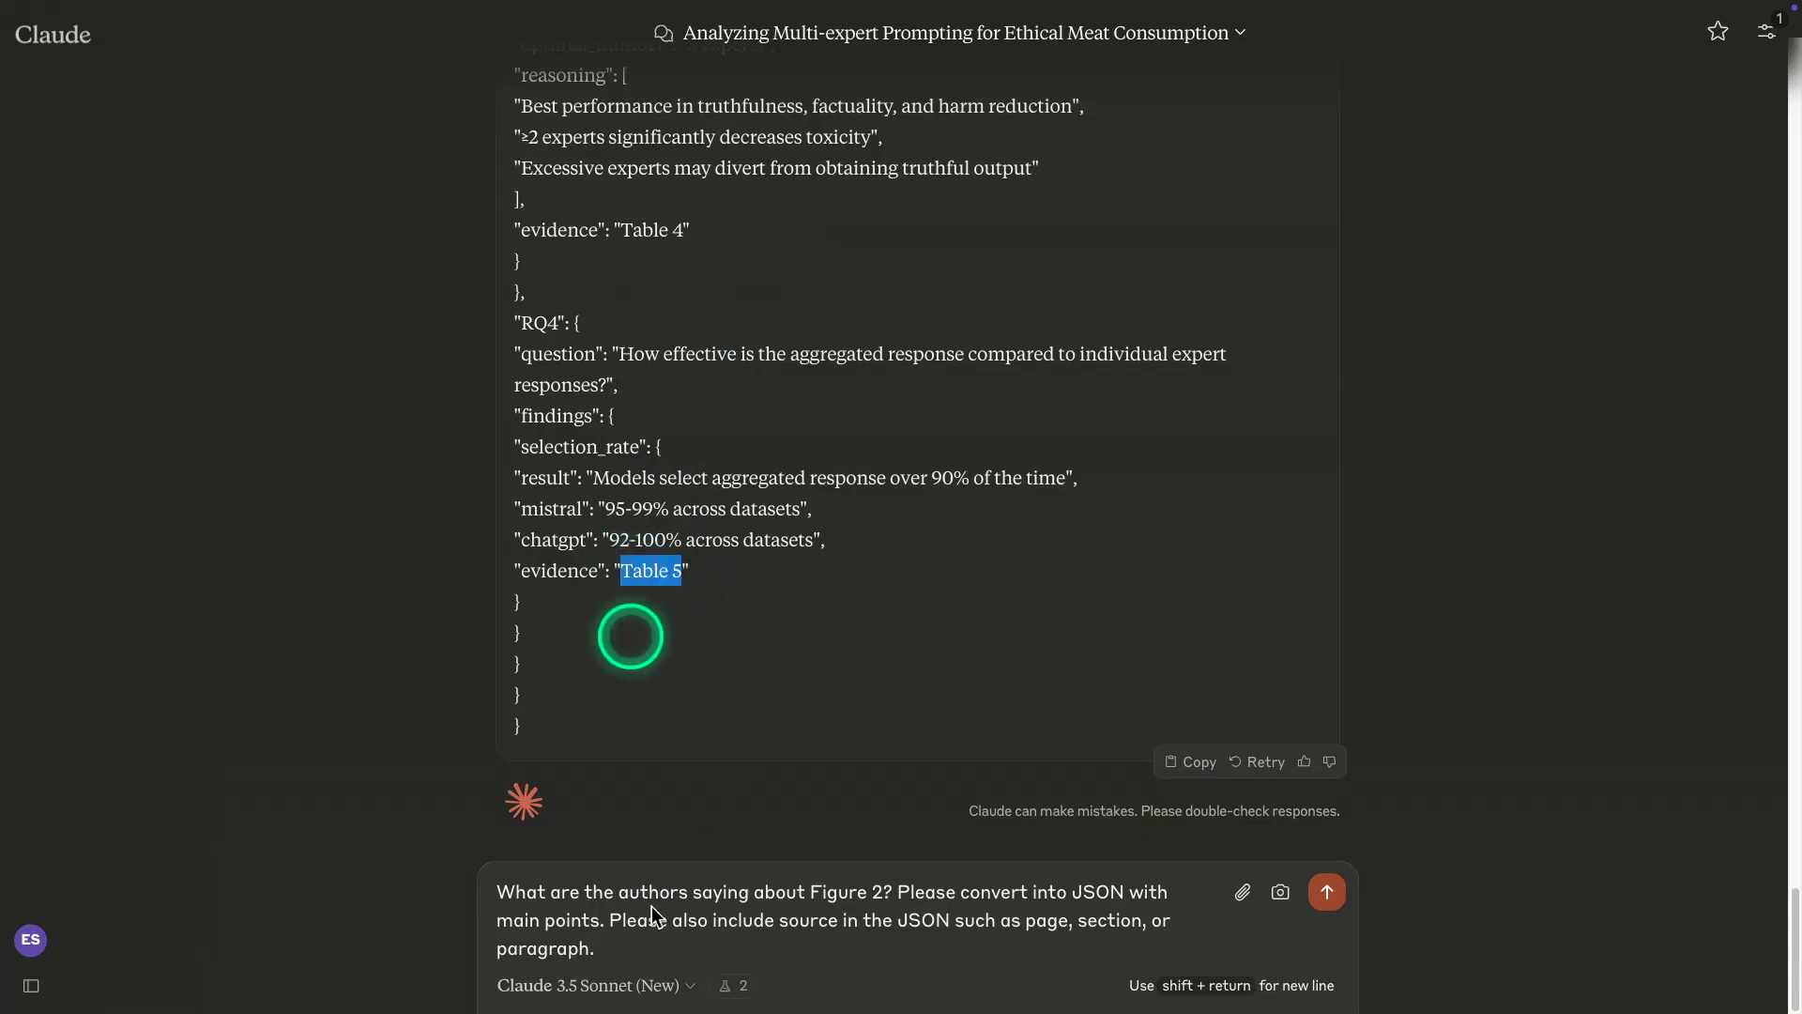
pyautogui.click(622, 938)
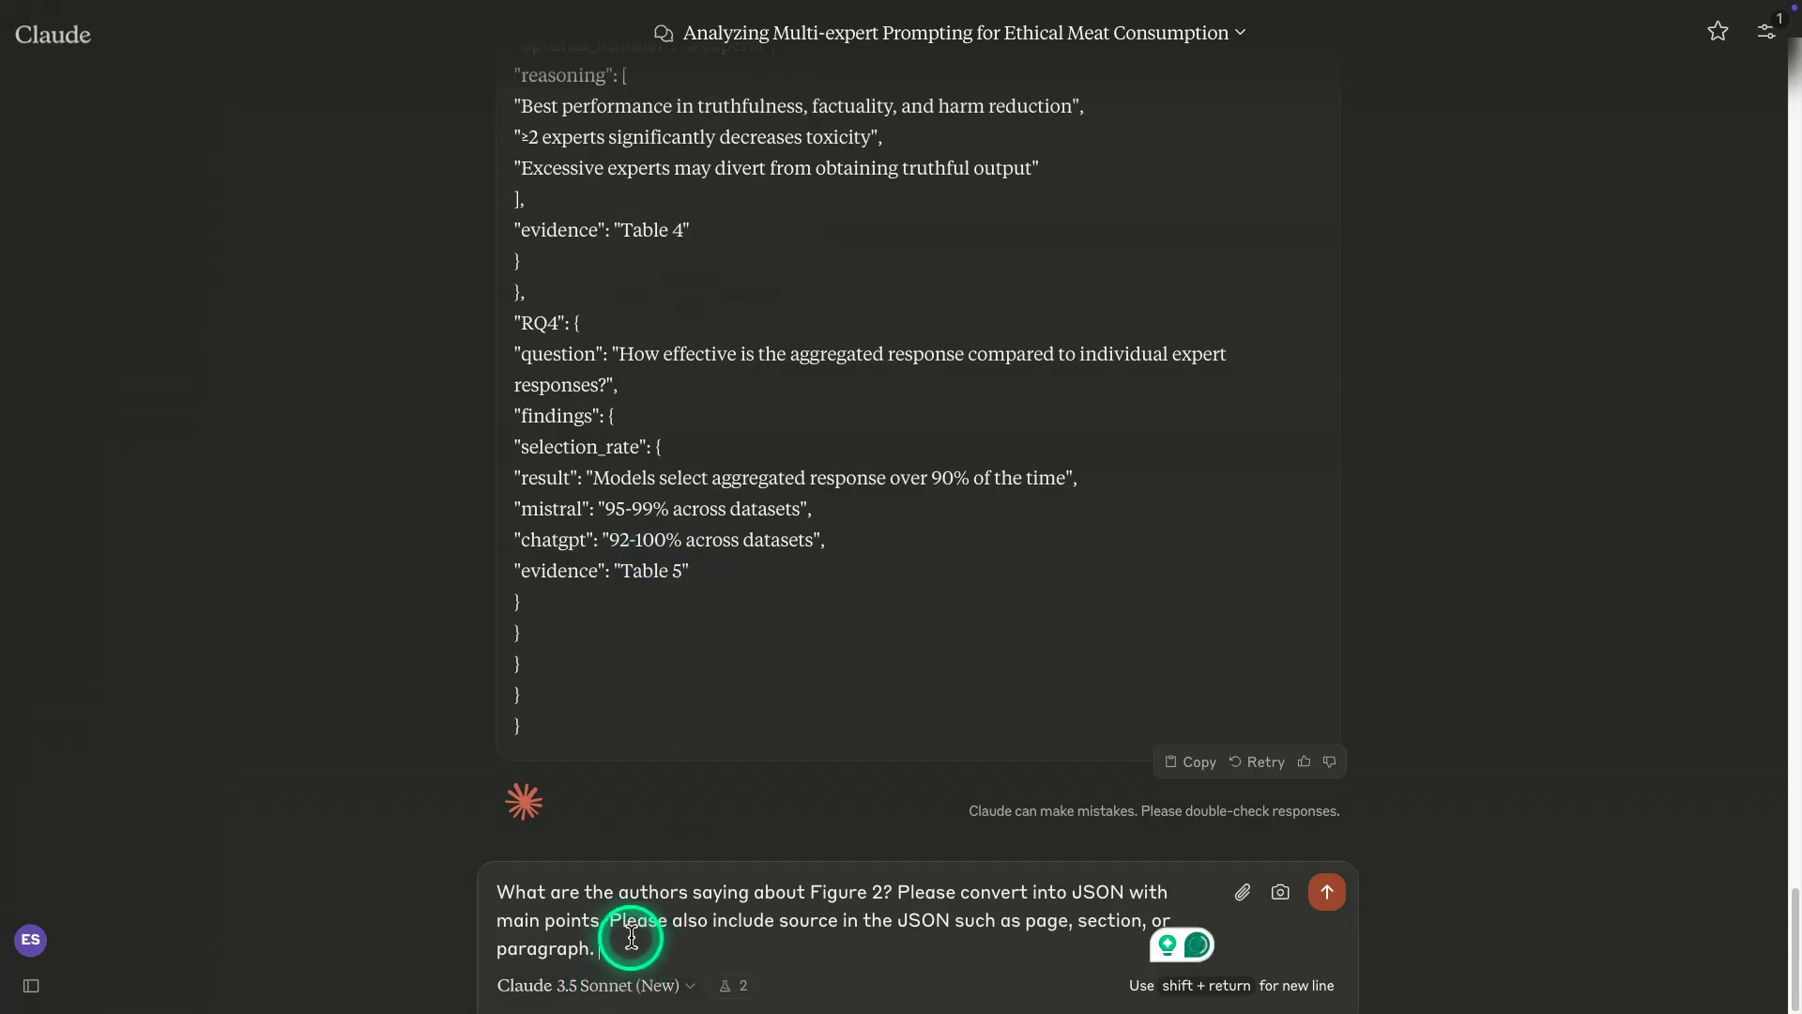
pyautogui.click(1327, 891)
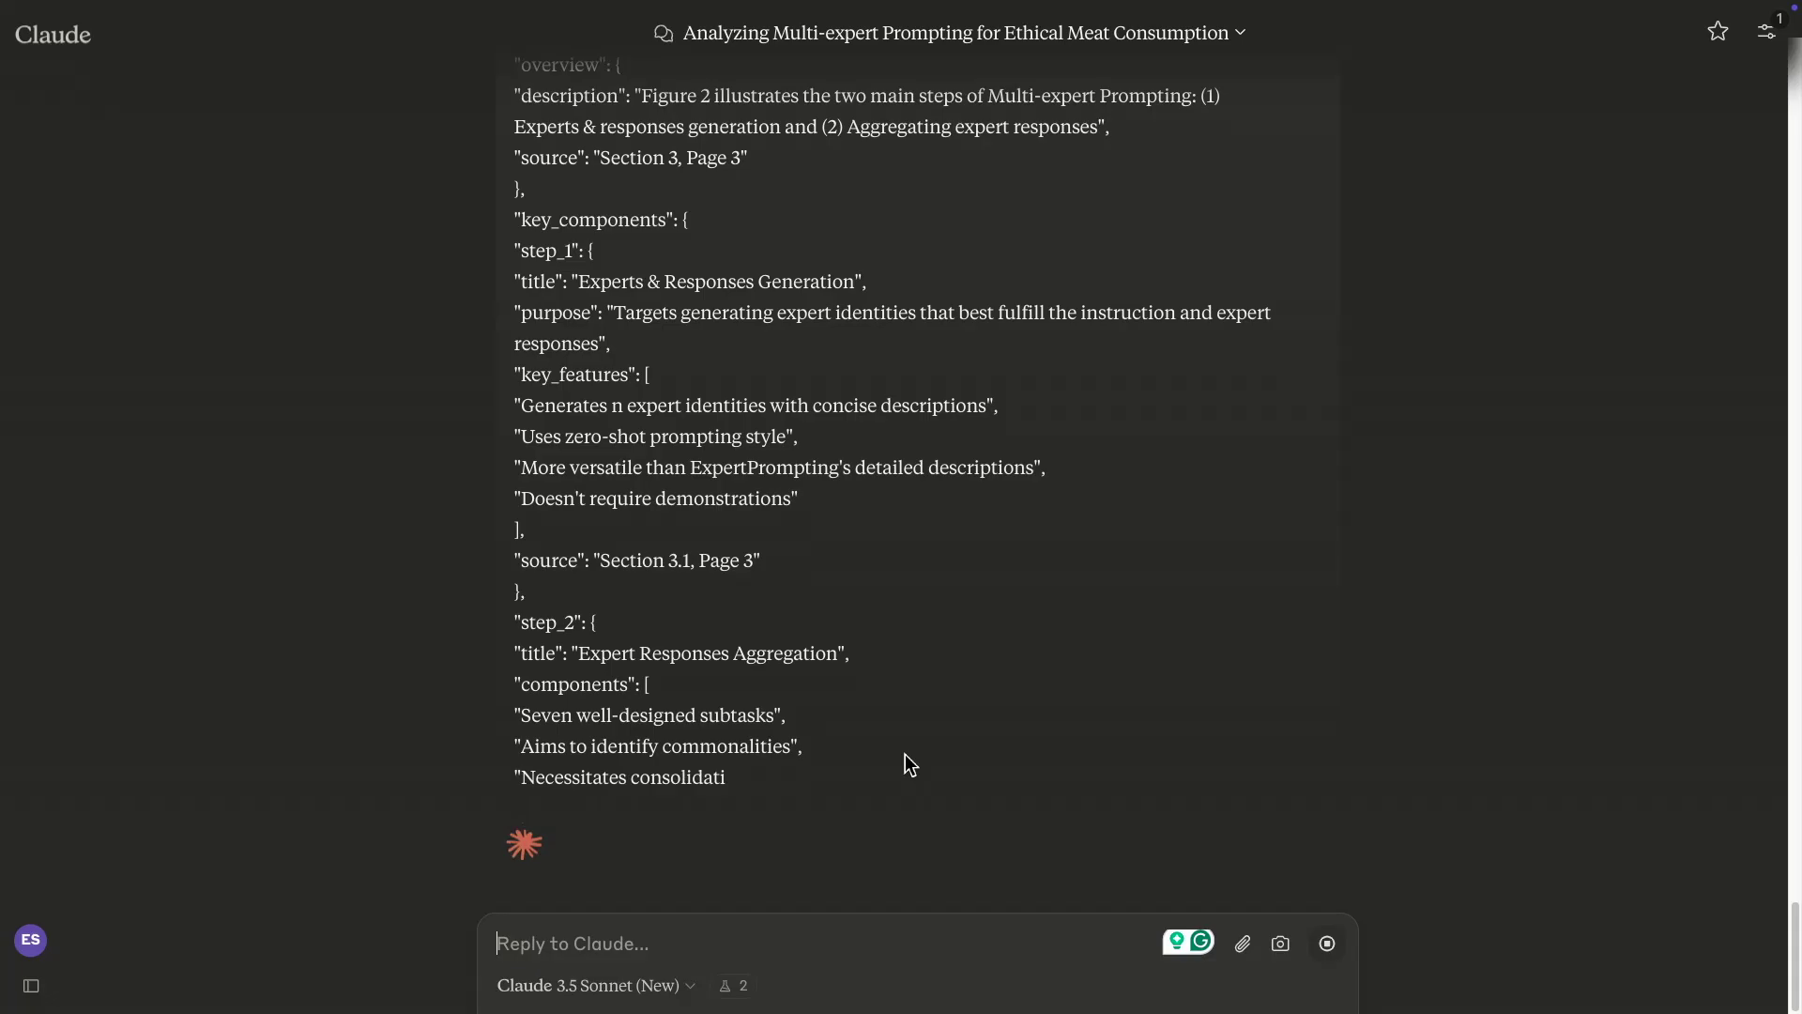
pyautogui.scroll(8, 981, 595)
pyautogui.scroll(-6, 928, 672)
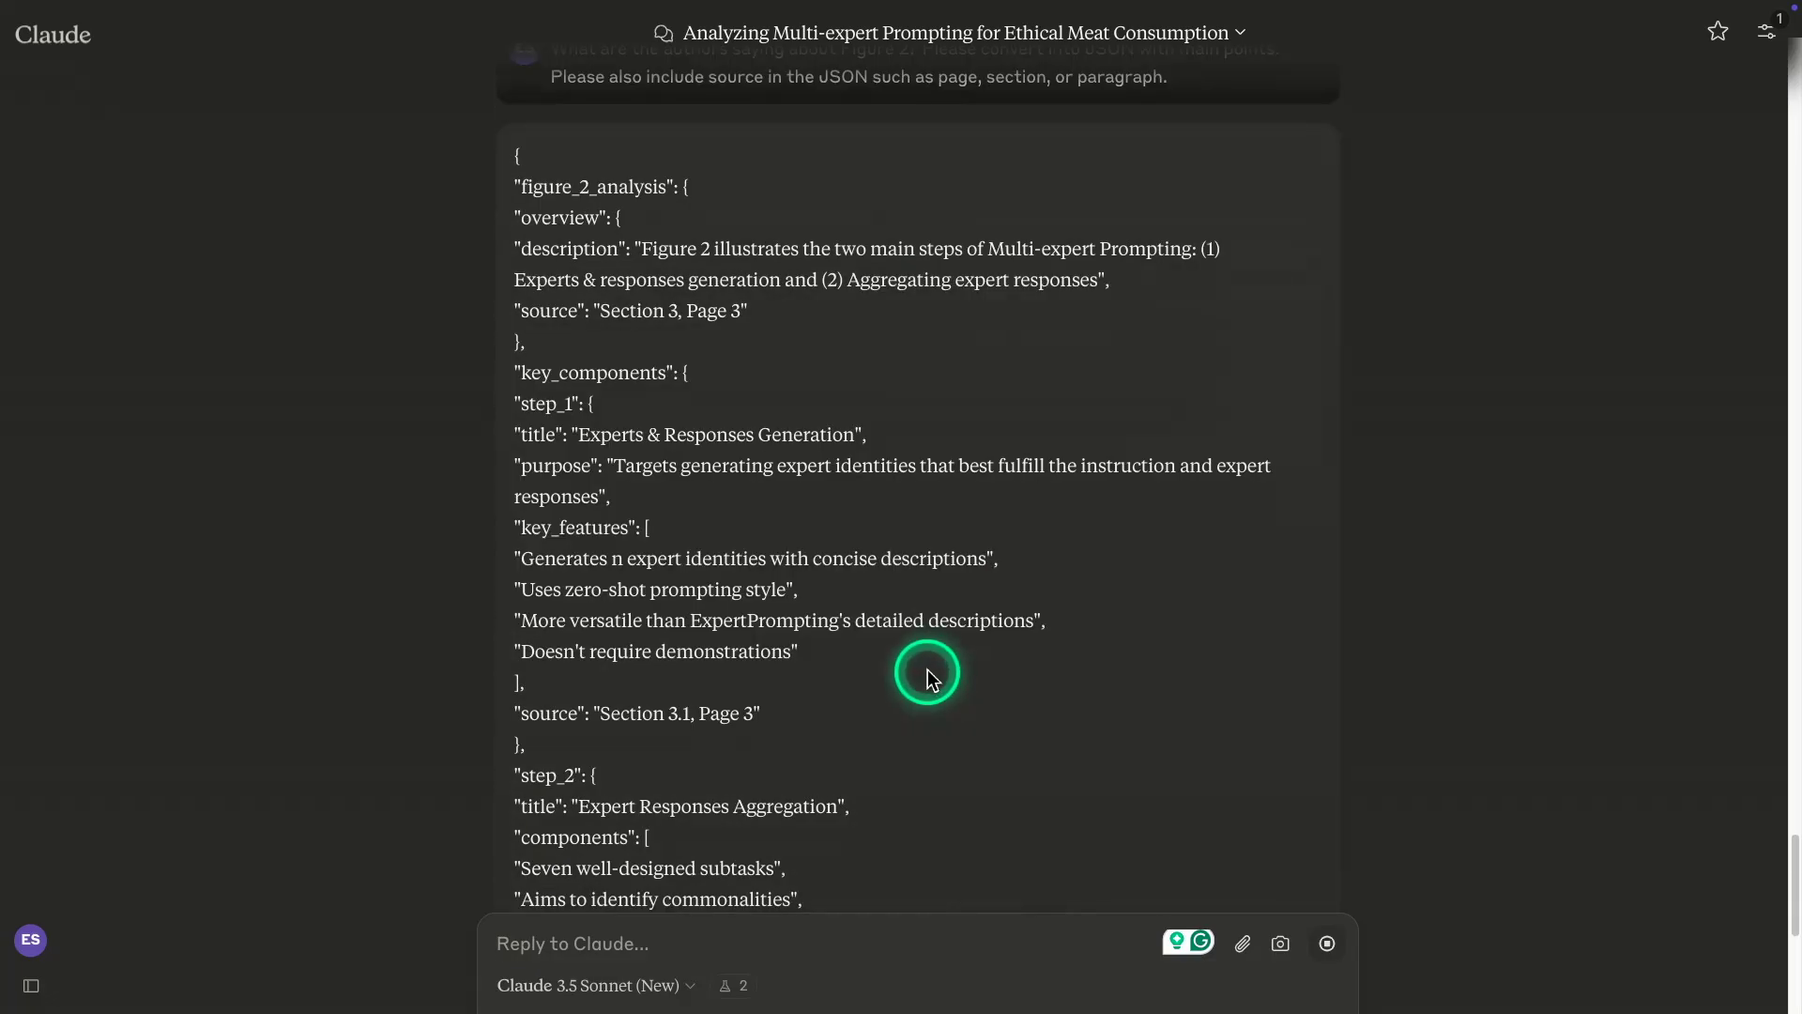
pyautogui.scroll(3, 930, 670)
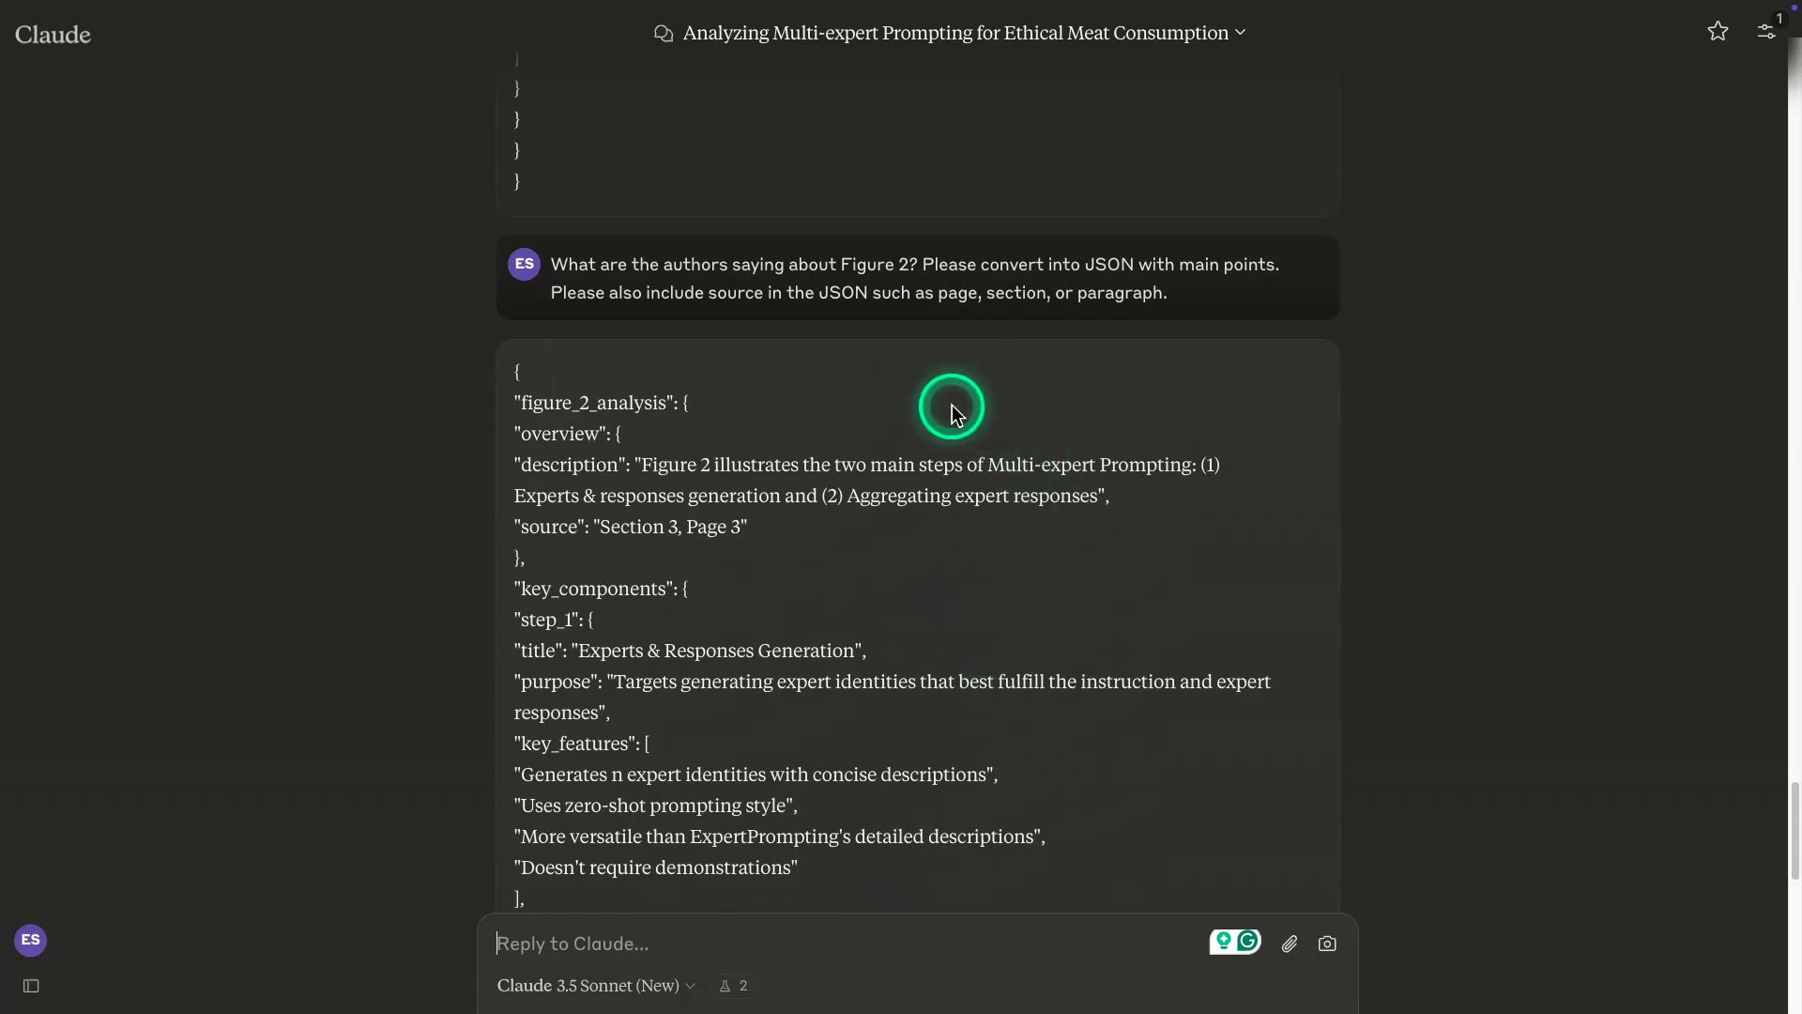
pyautogui.scroll(-2, 916, 657)
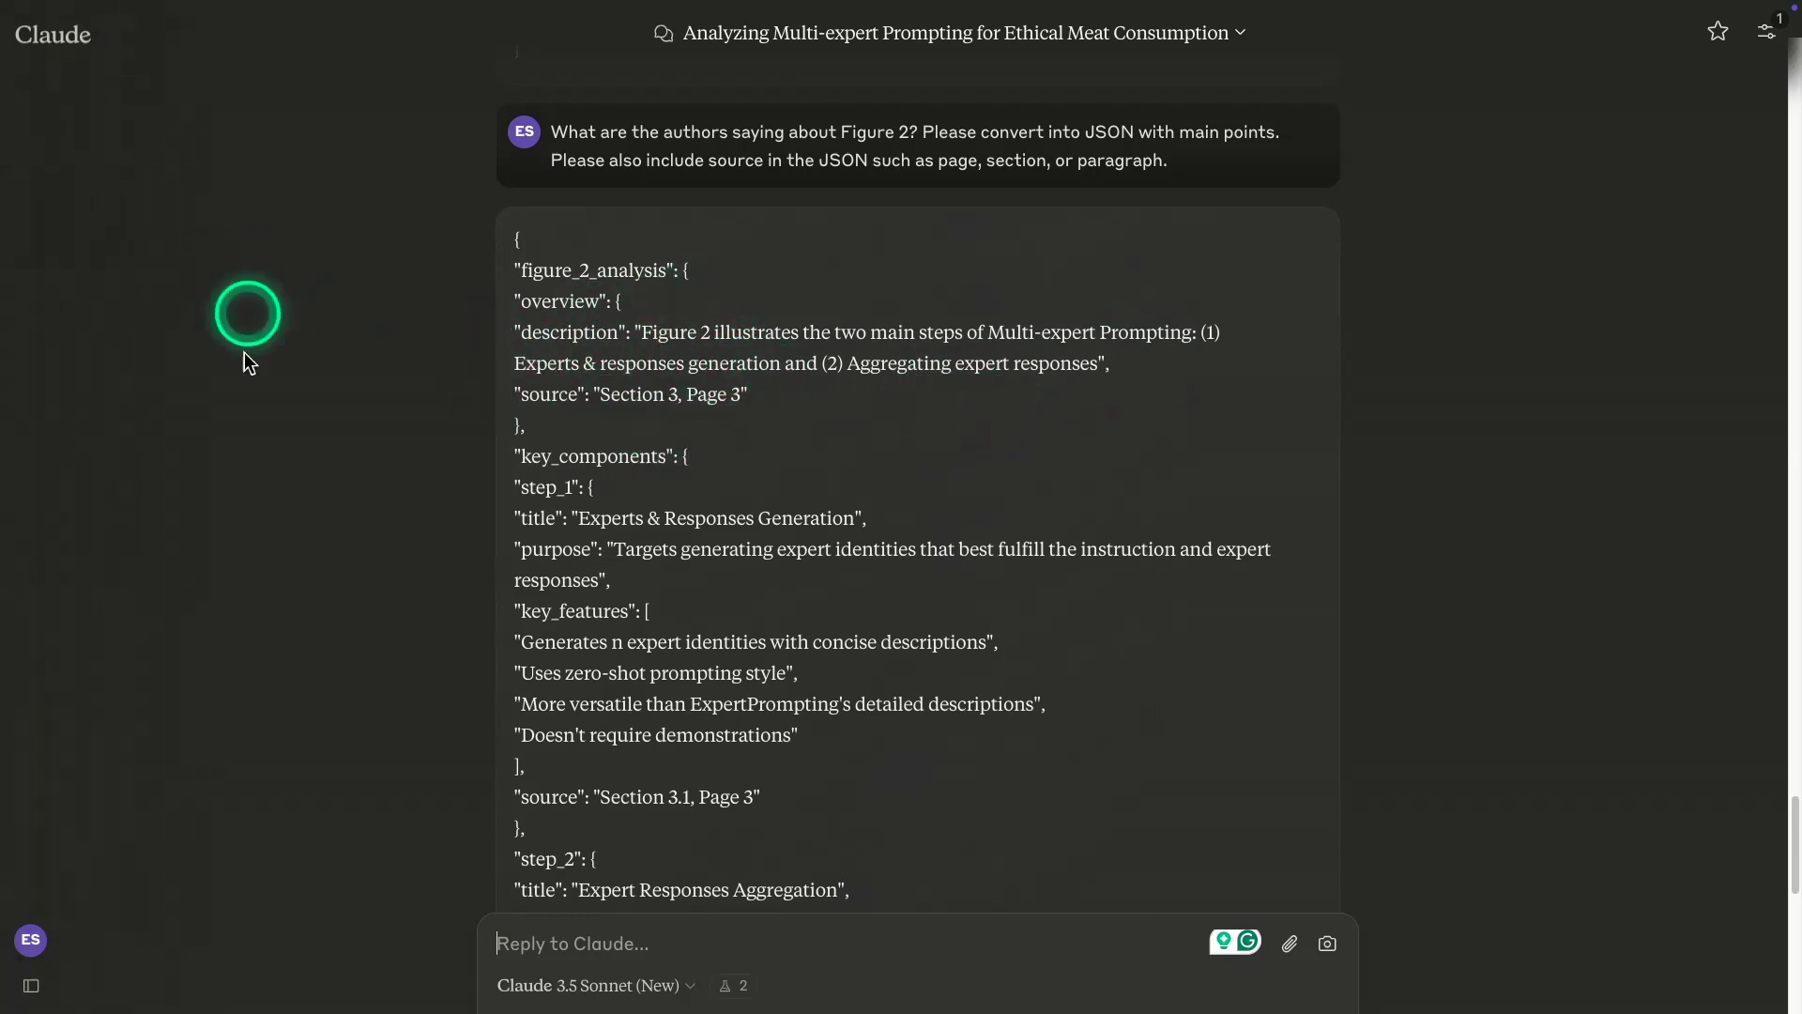
pyautogui.press('super+Tab')
# Scroll page 3 of multiexpert.pdf to bring up Figure 2
pyautogui.scroll(-15, 970, 537)
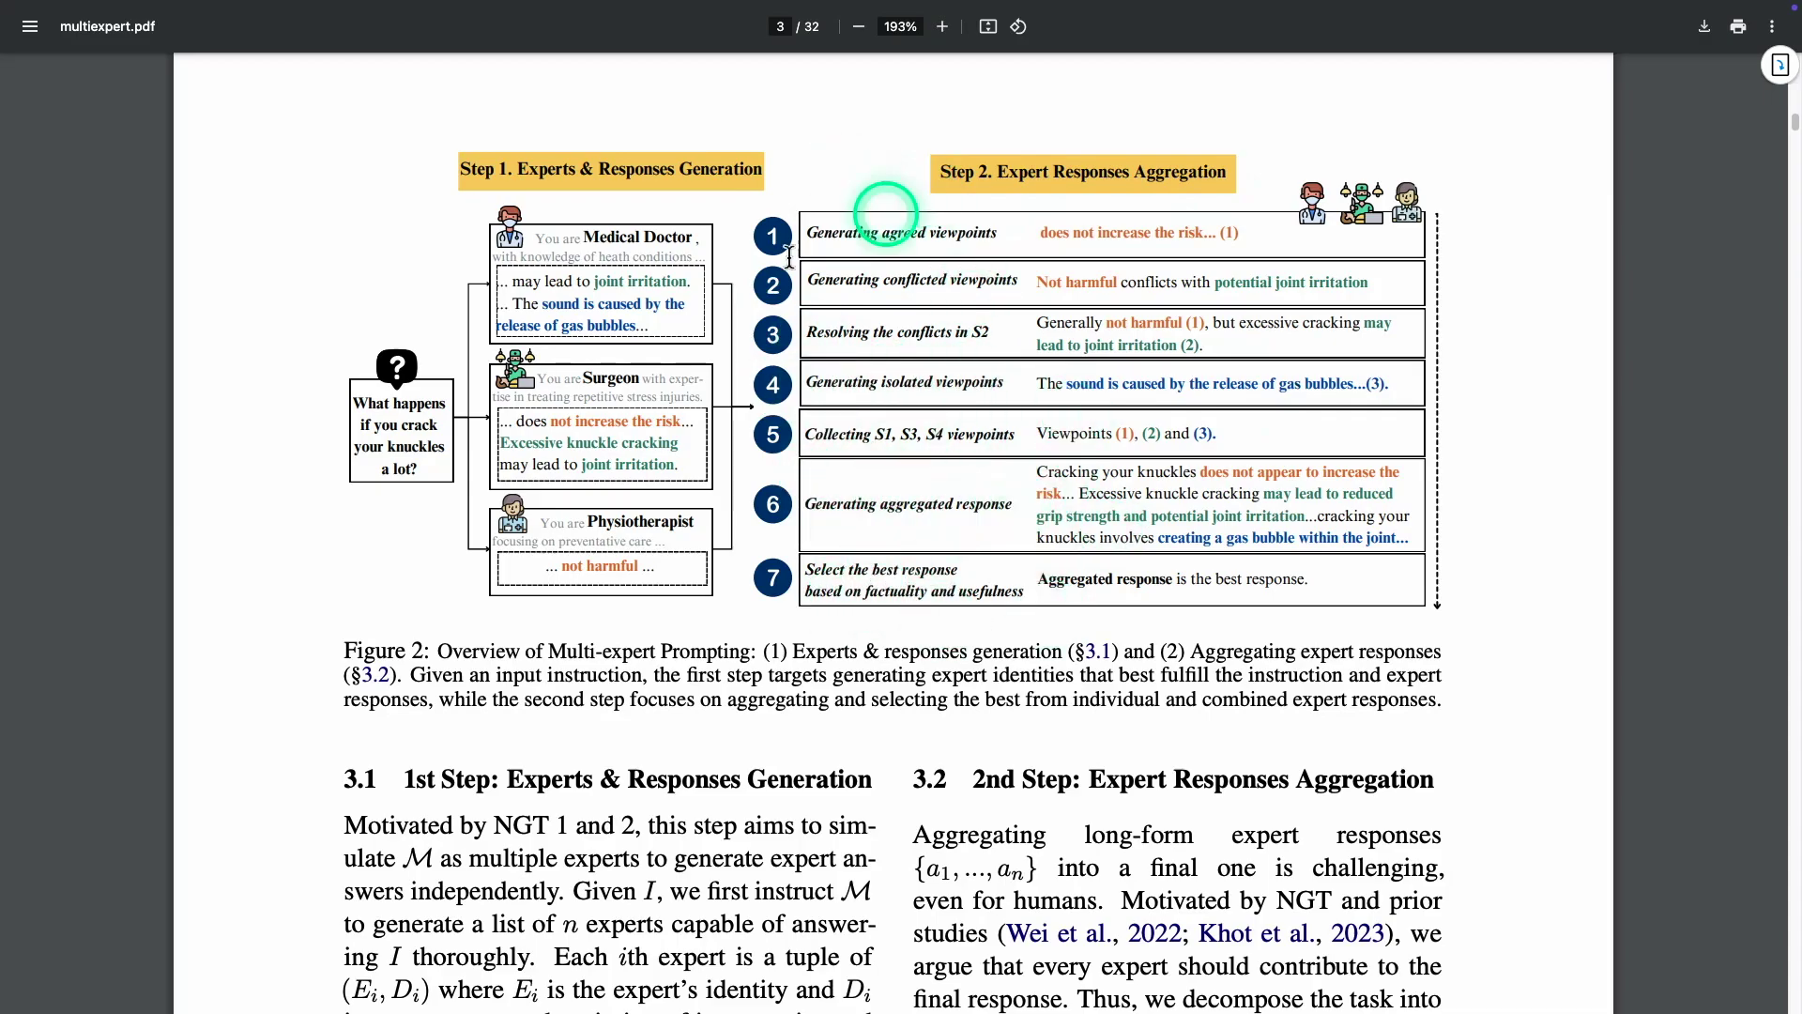
pyautogui.scroll(-2, 788, 624)
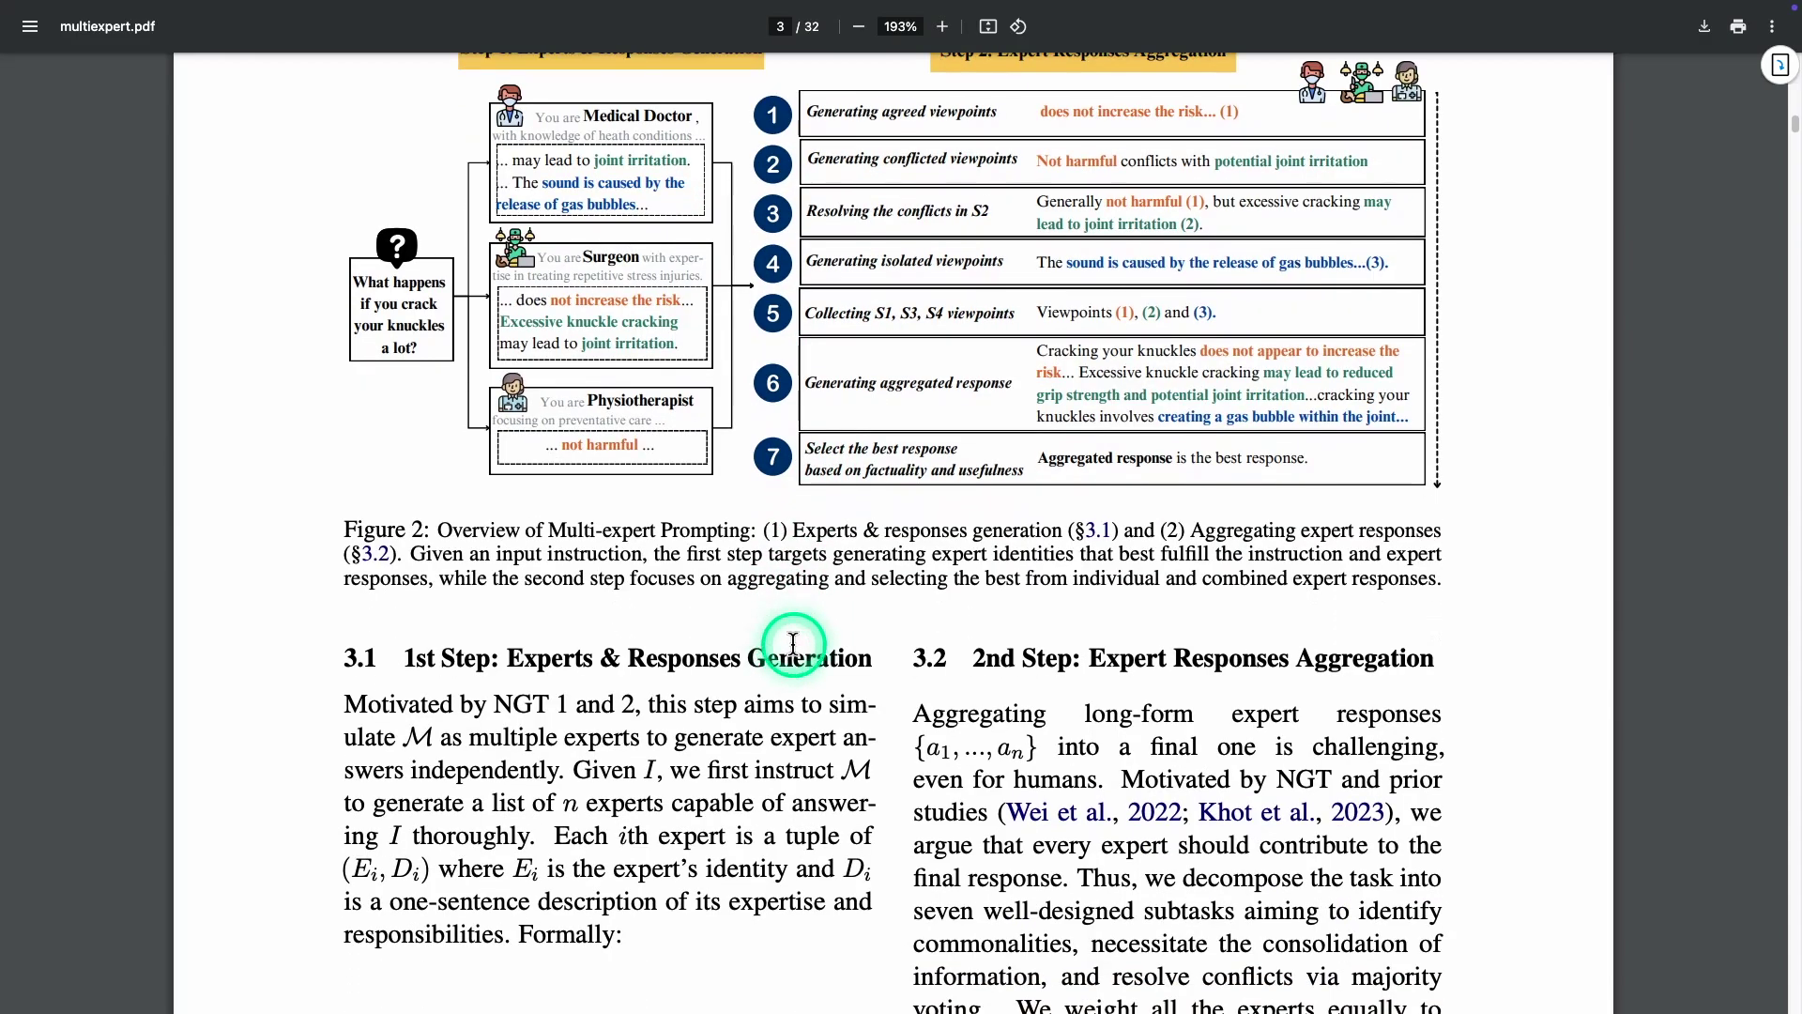
pyautogui.scroll(1, 929, 343)
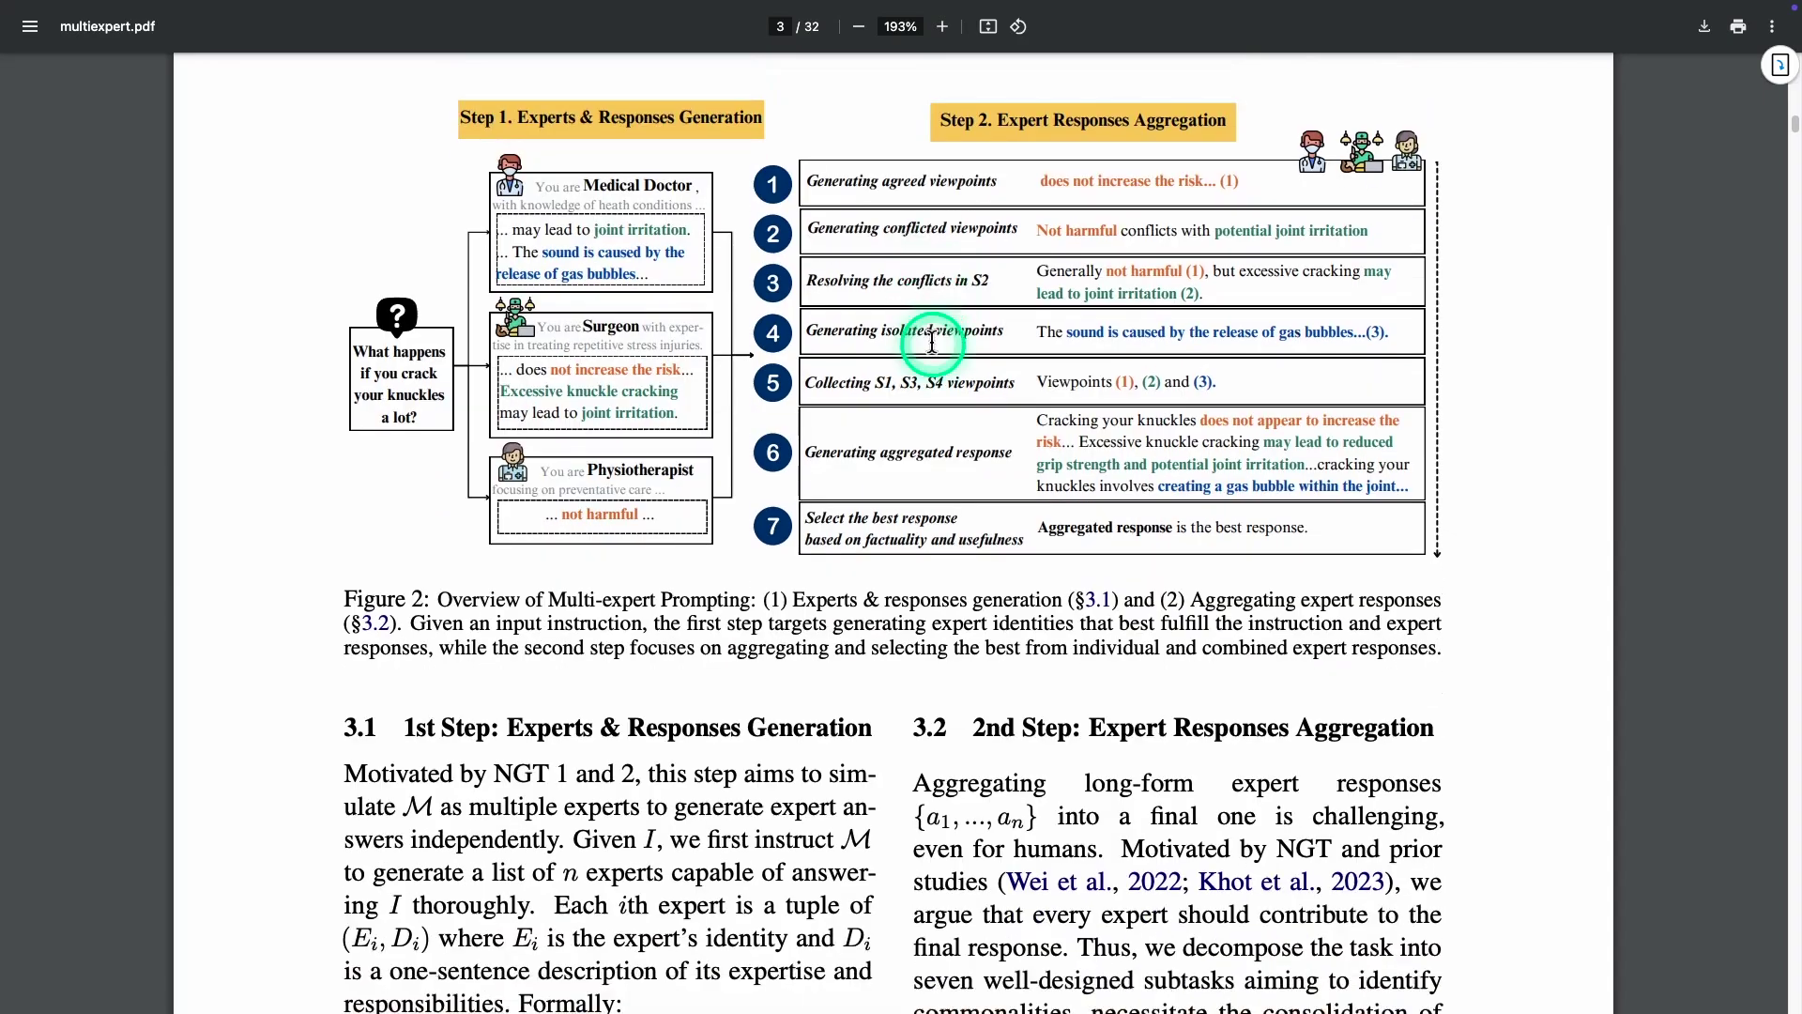
pyautogui.scroll(-1, 705, 627)
pyautogui.scroll(1, 535, 137)
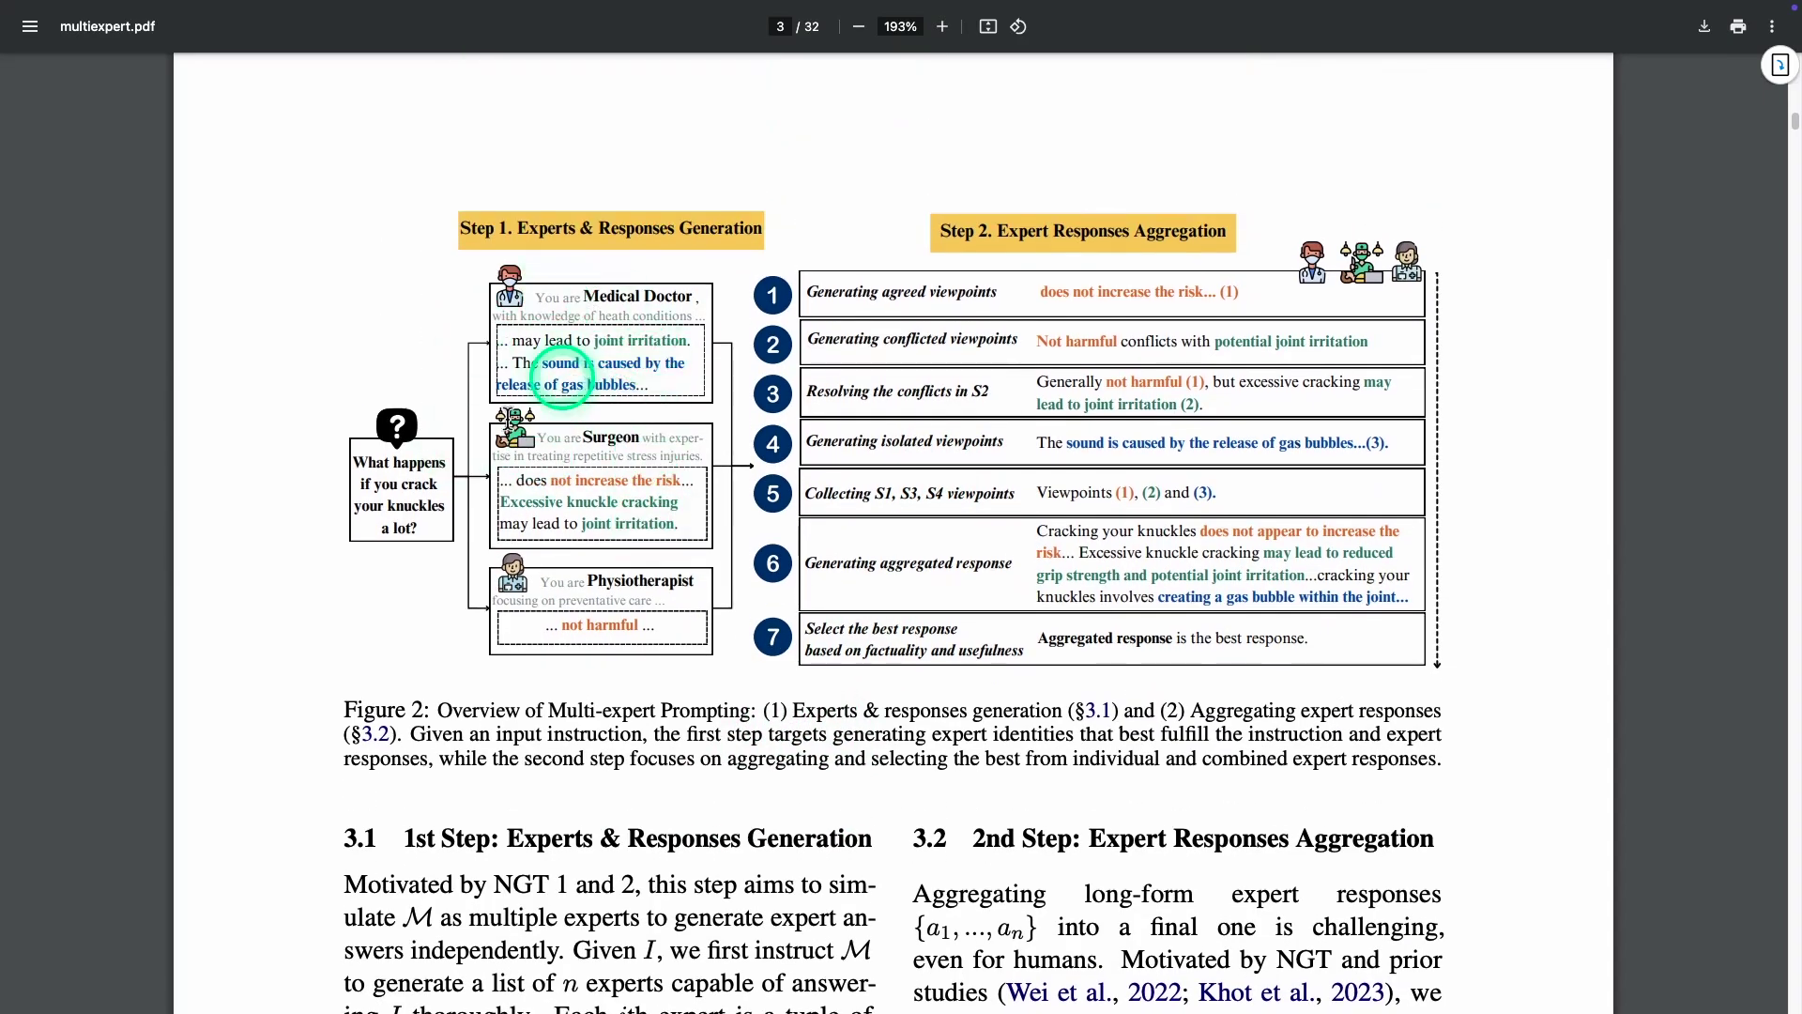
pyautogui.scroll(-2, 564, 584)
pyautogui.scroll(-1, 564, 584)
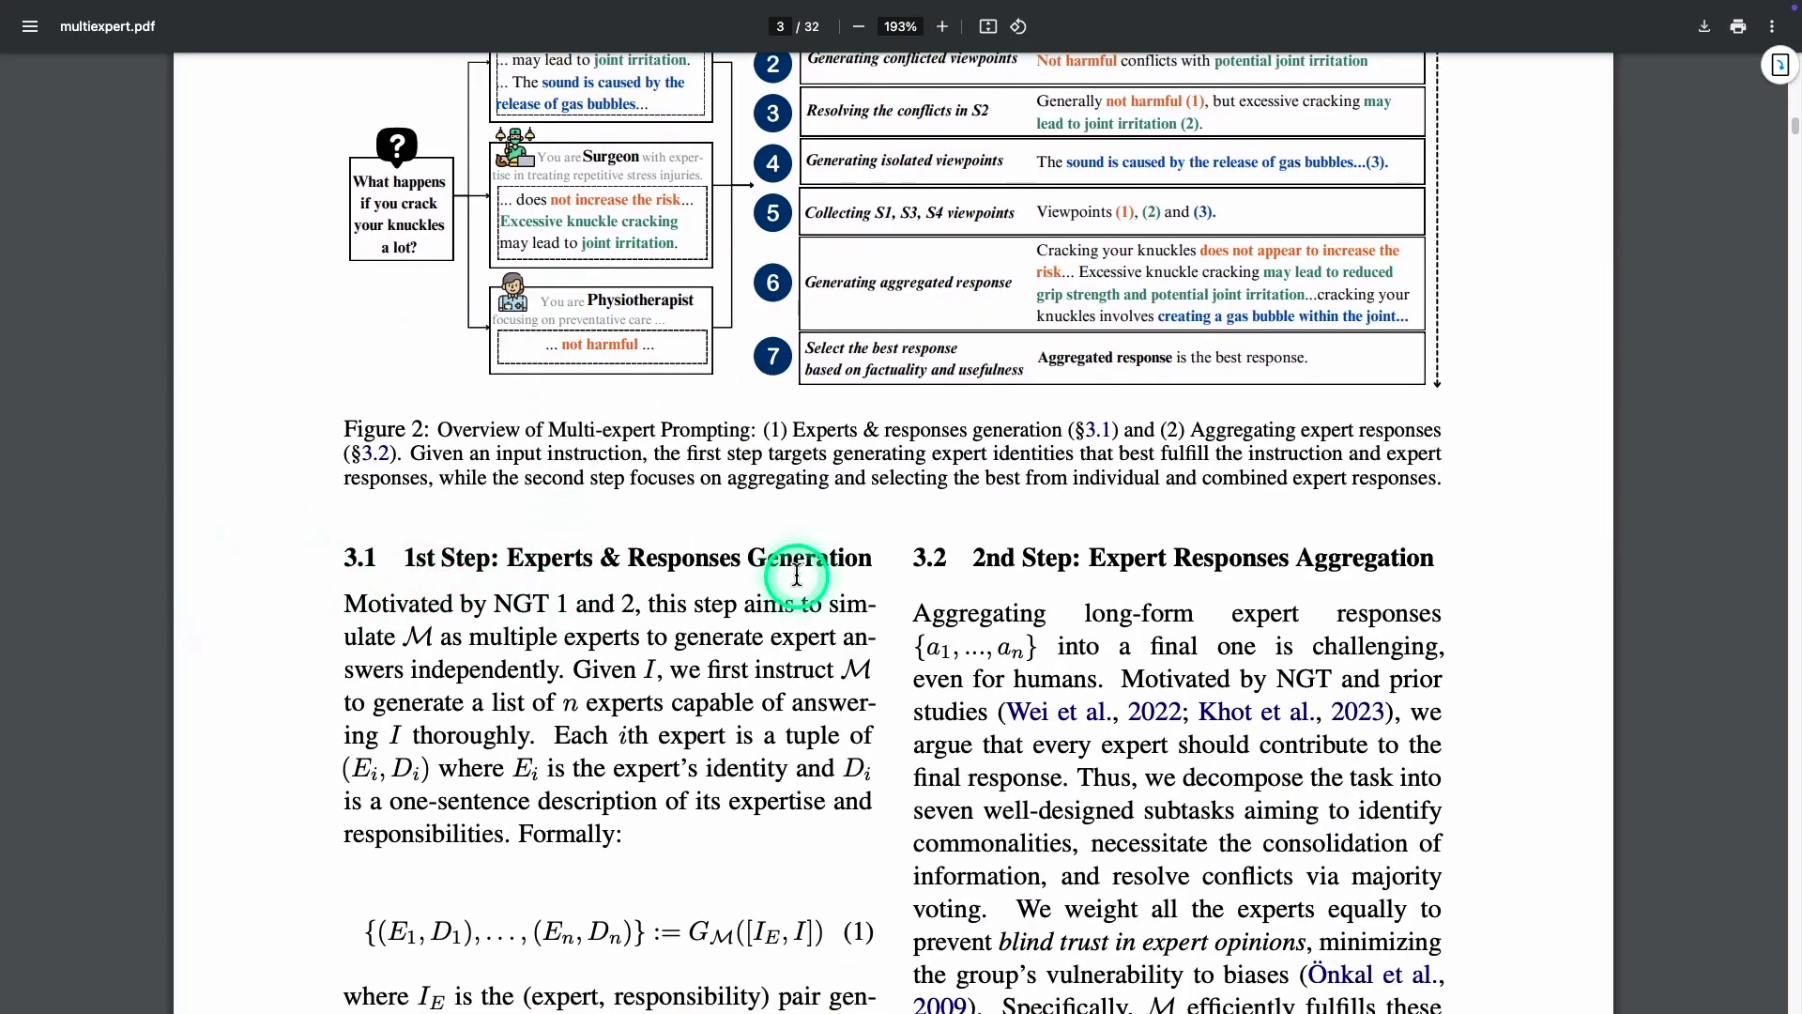
pyautogui.scroll(5, 954, 560)
pyautogui.scroll(-6, 921, 580)
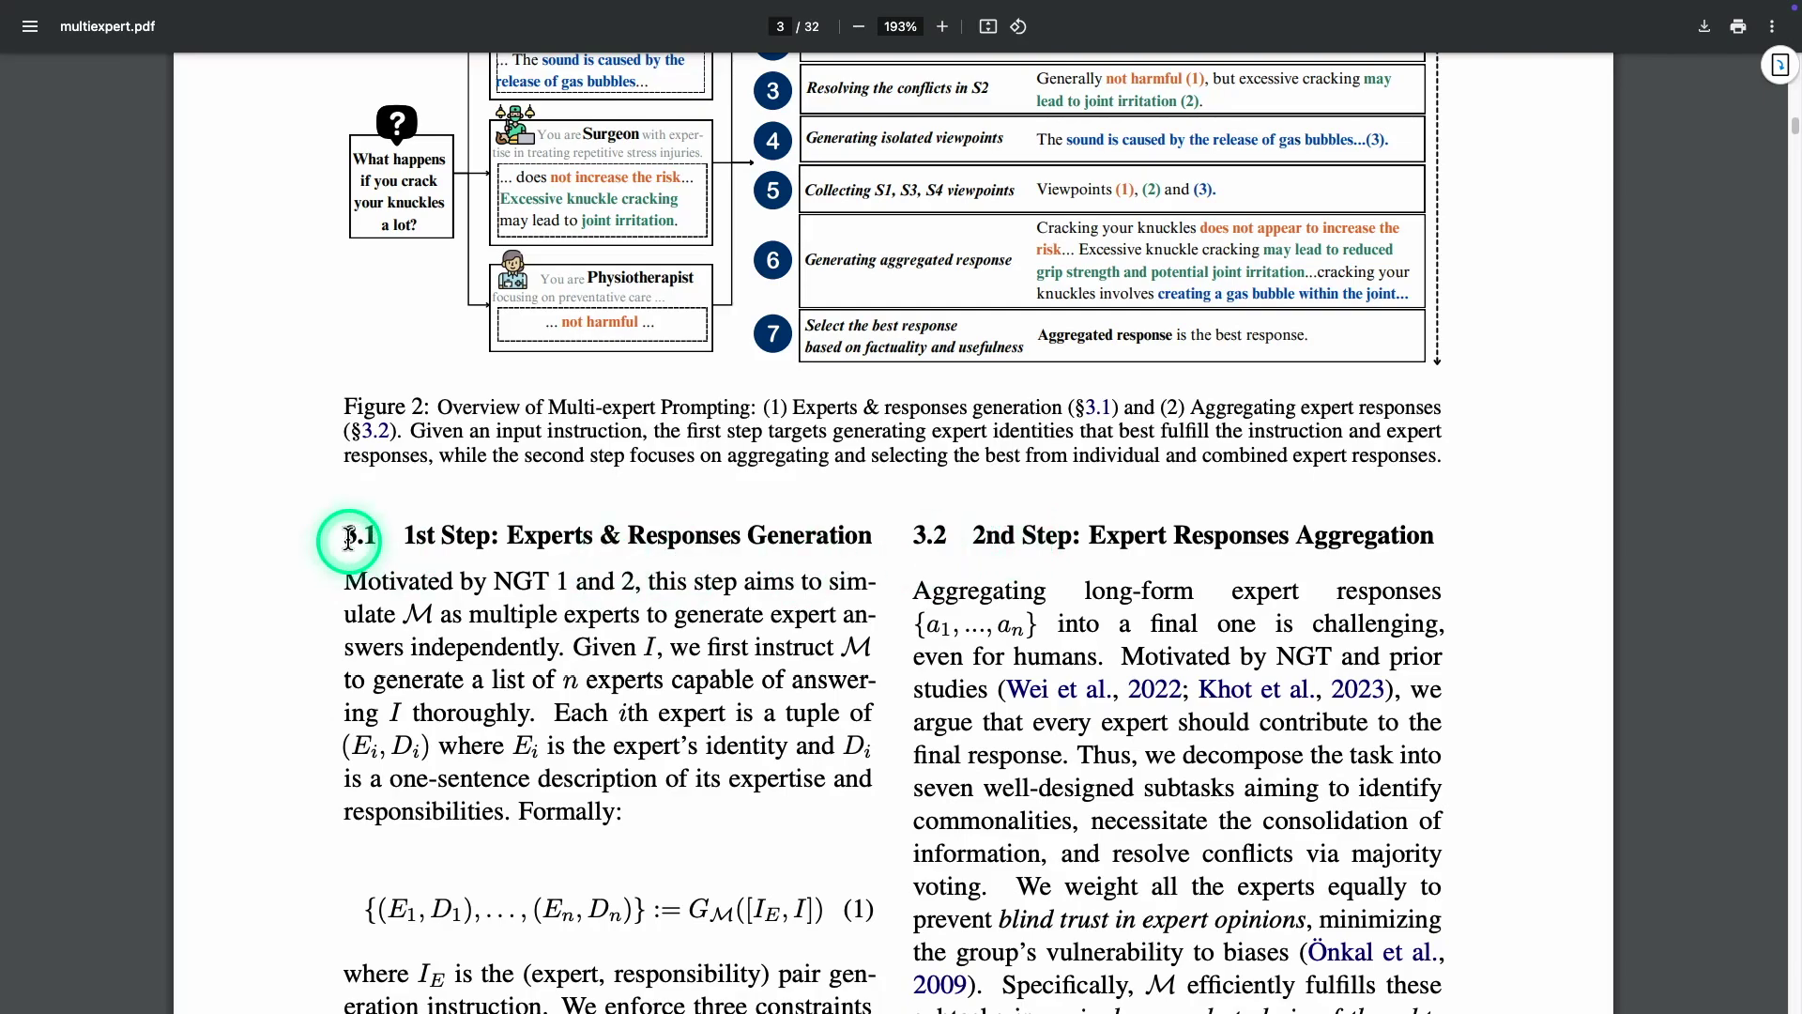
# Read the section 3.1 text beneath Figure 2, then return to the Claude chat
pyautogui.moveTo(344, 537); pyautogui.dragTo(1367, 532)
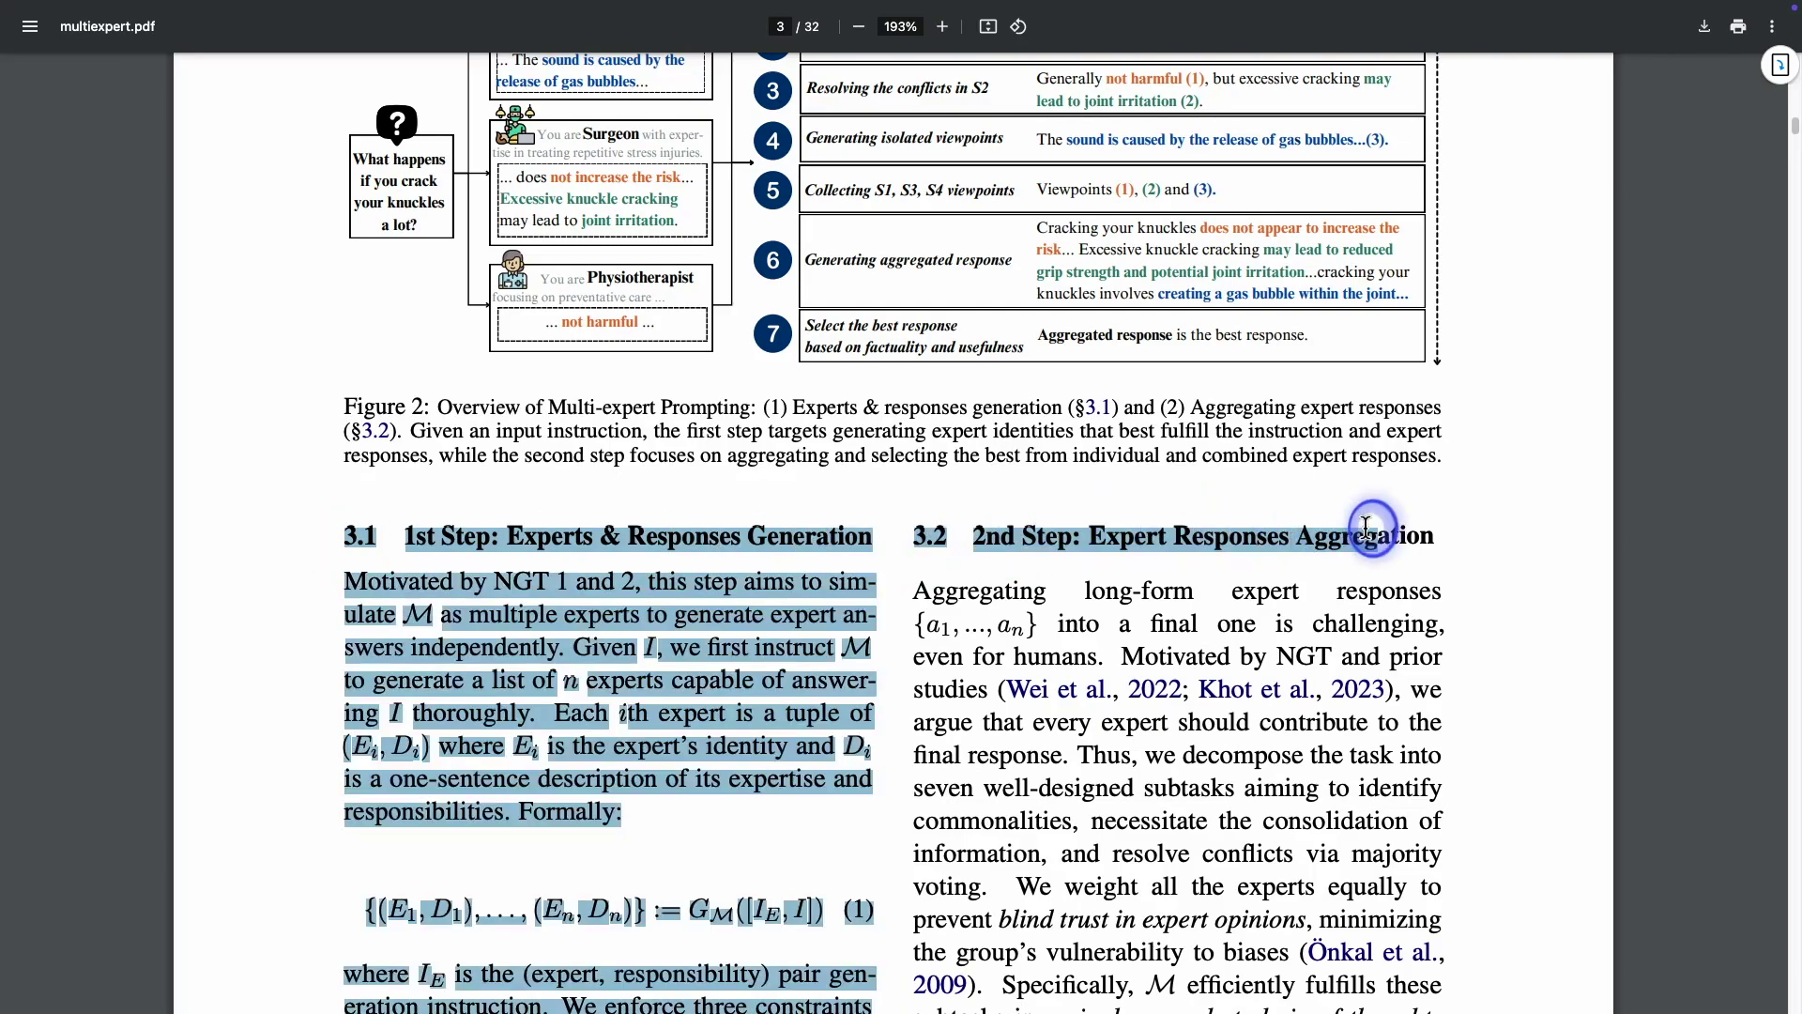
pyautogui.click(1331, 557)
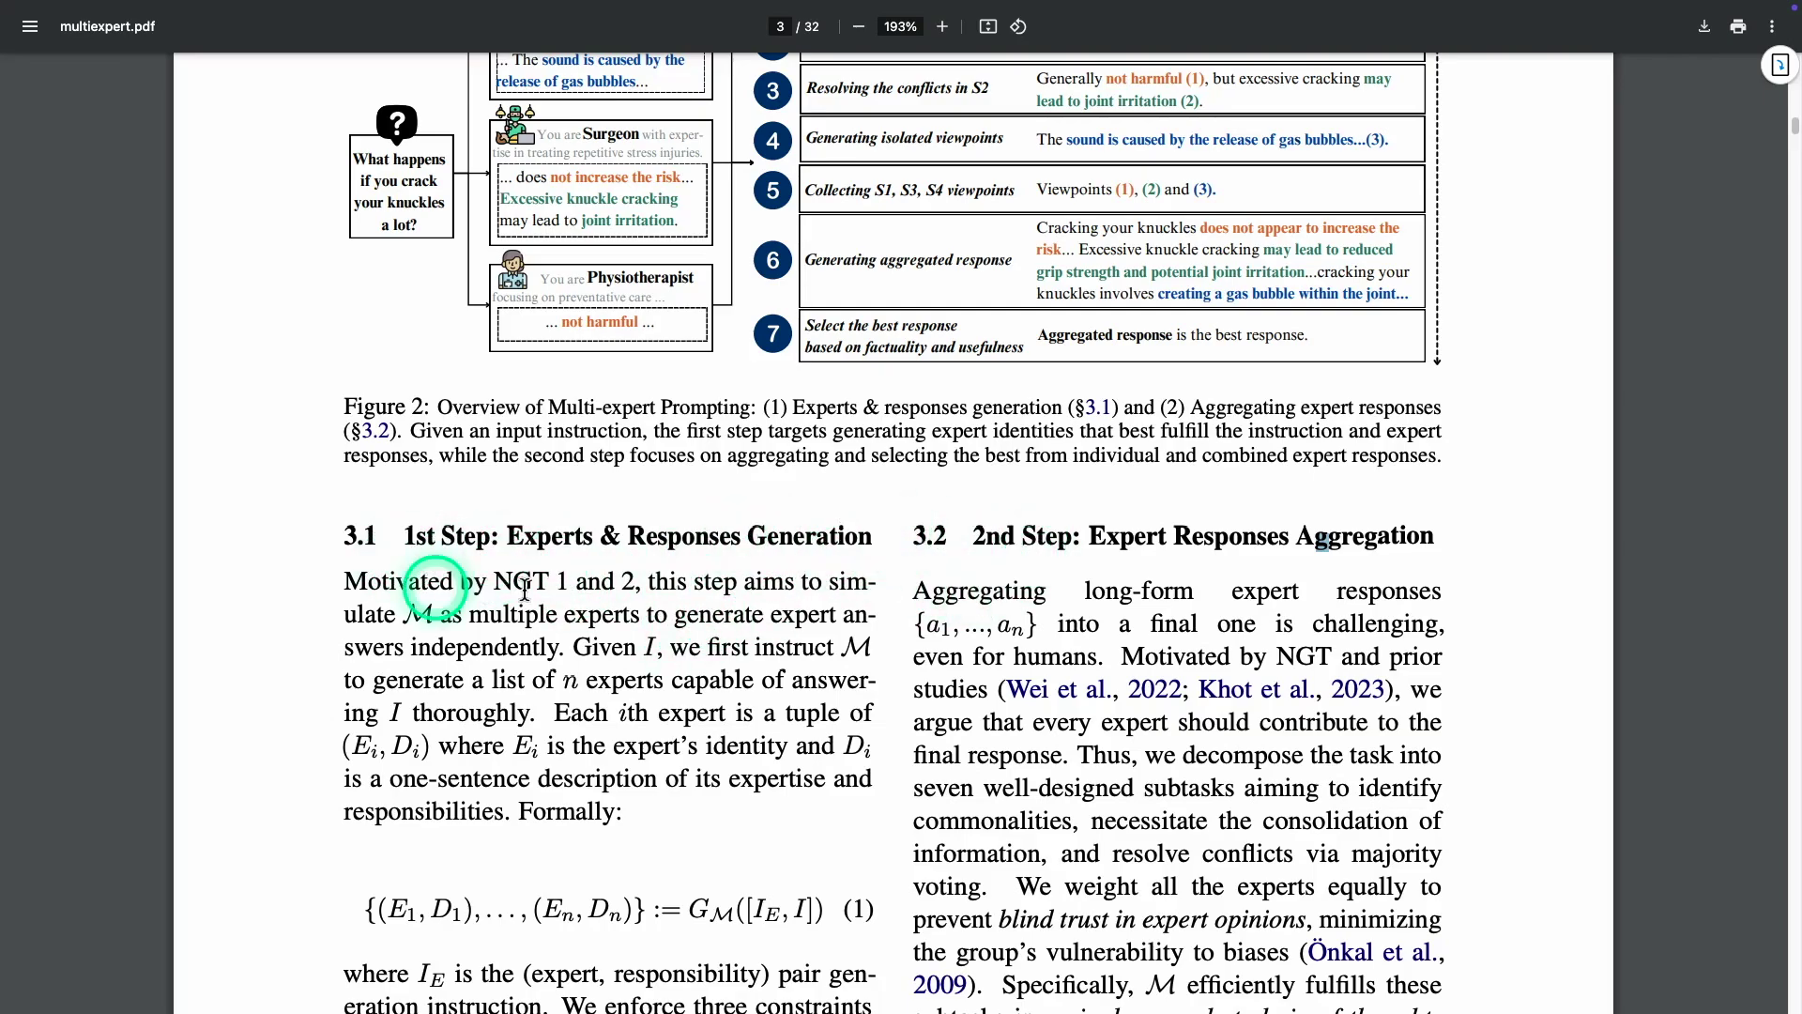
pyautogui.scroll(1, 882, 577)
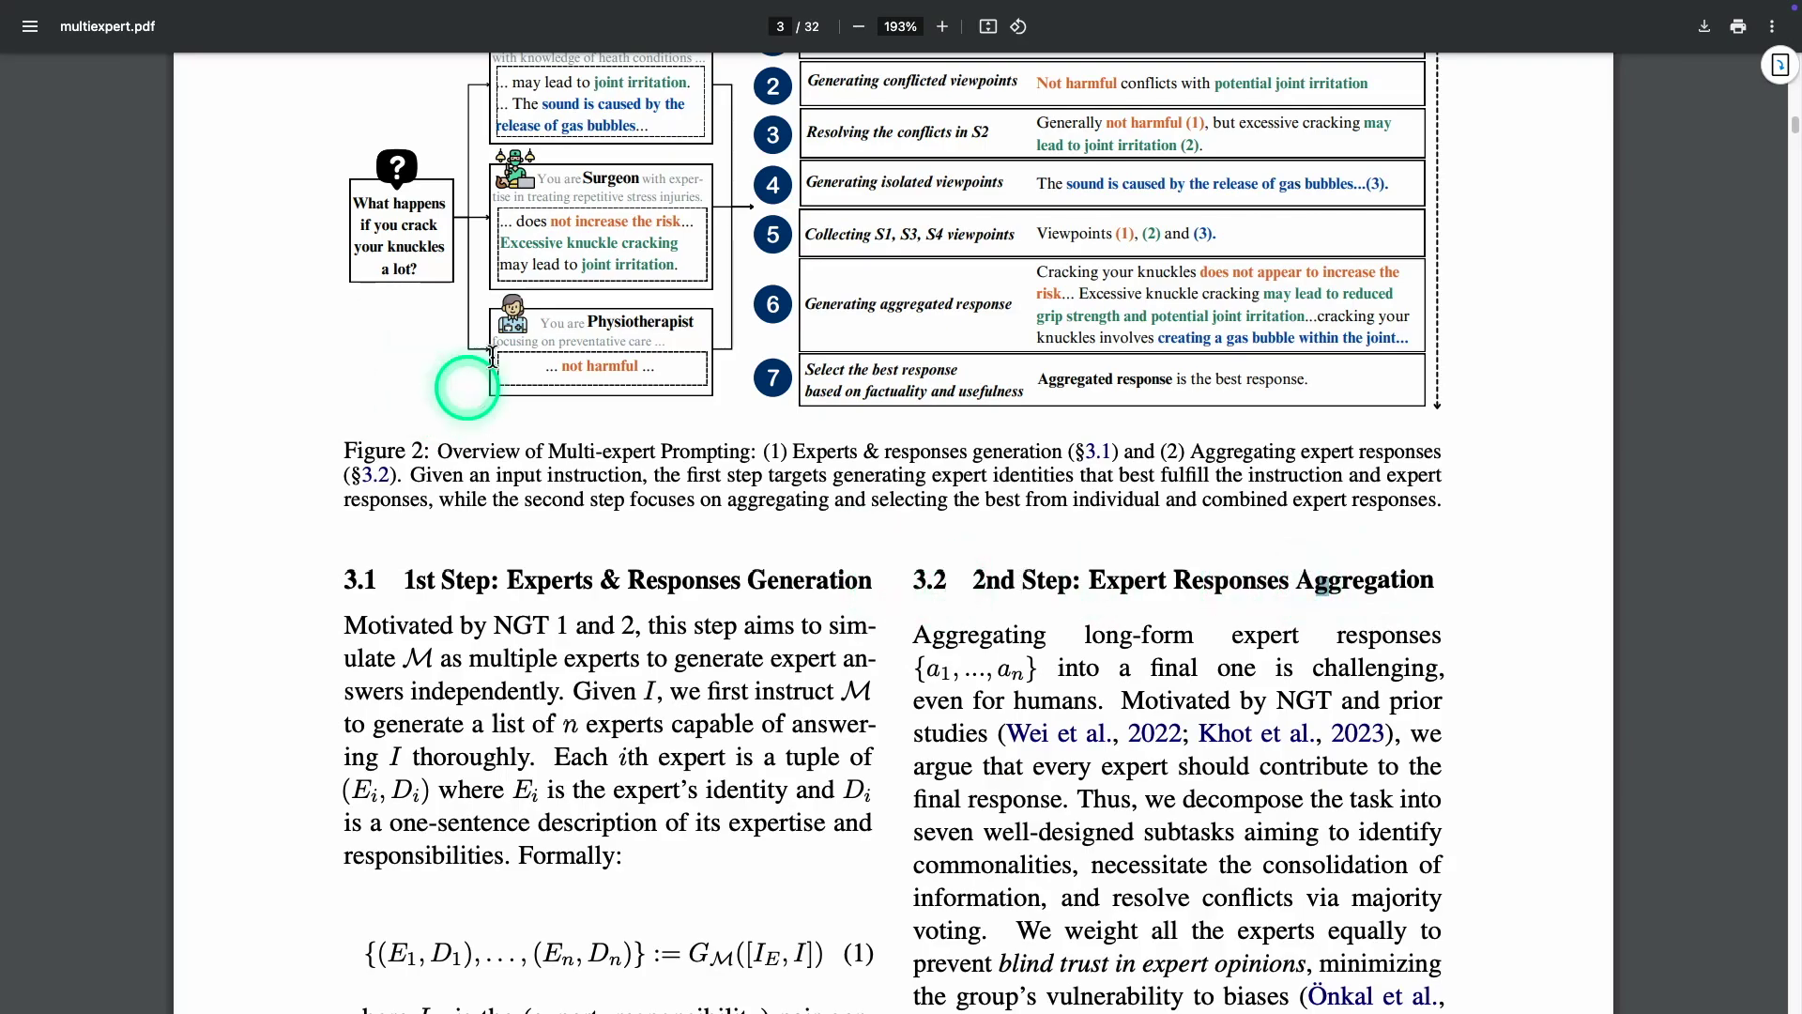
pyautogui.hotkey('alt', 'Tab')
pyautogui.scroll(-1, 741, 469)
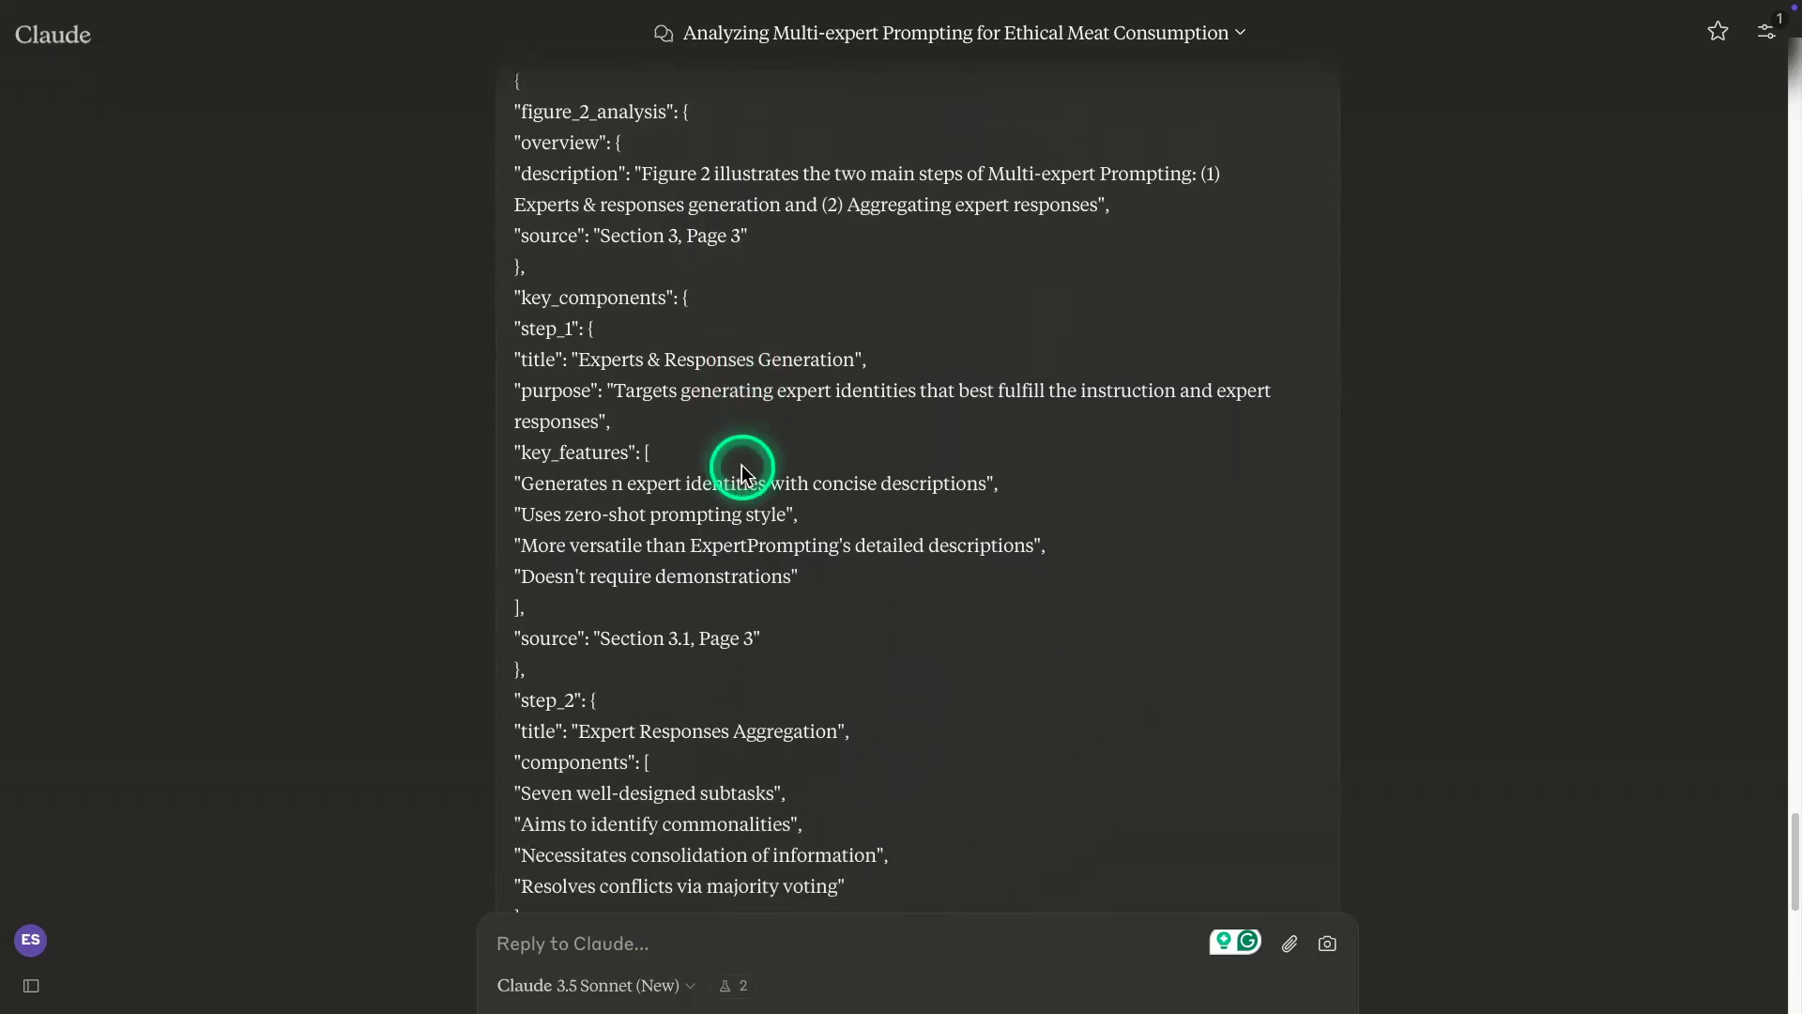
pyautogui.scroll(-1, 682, 418)
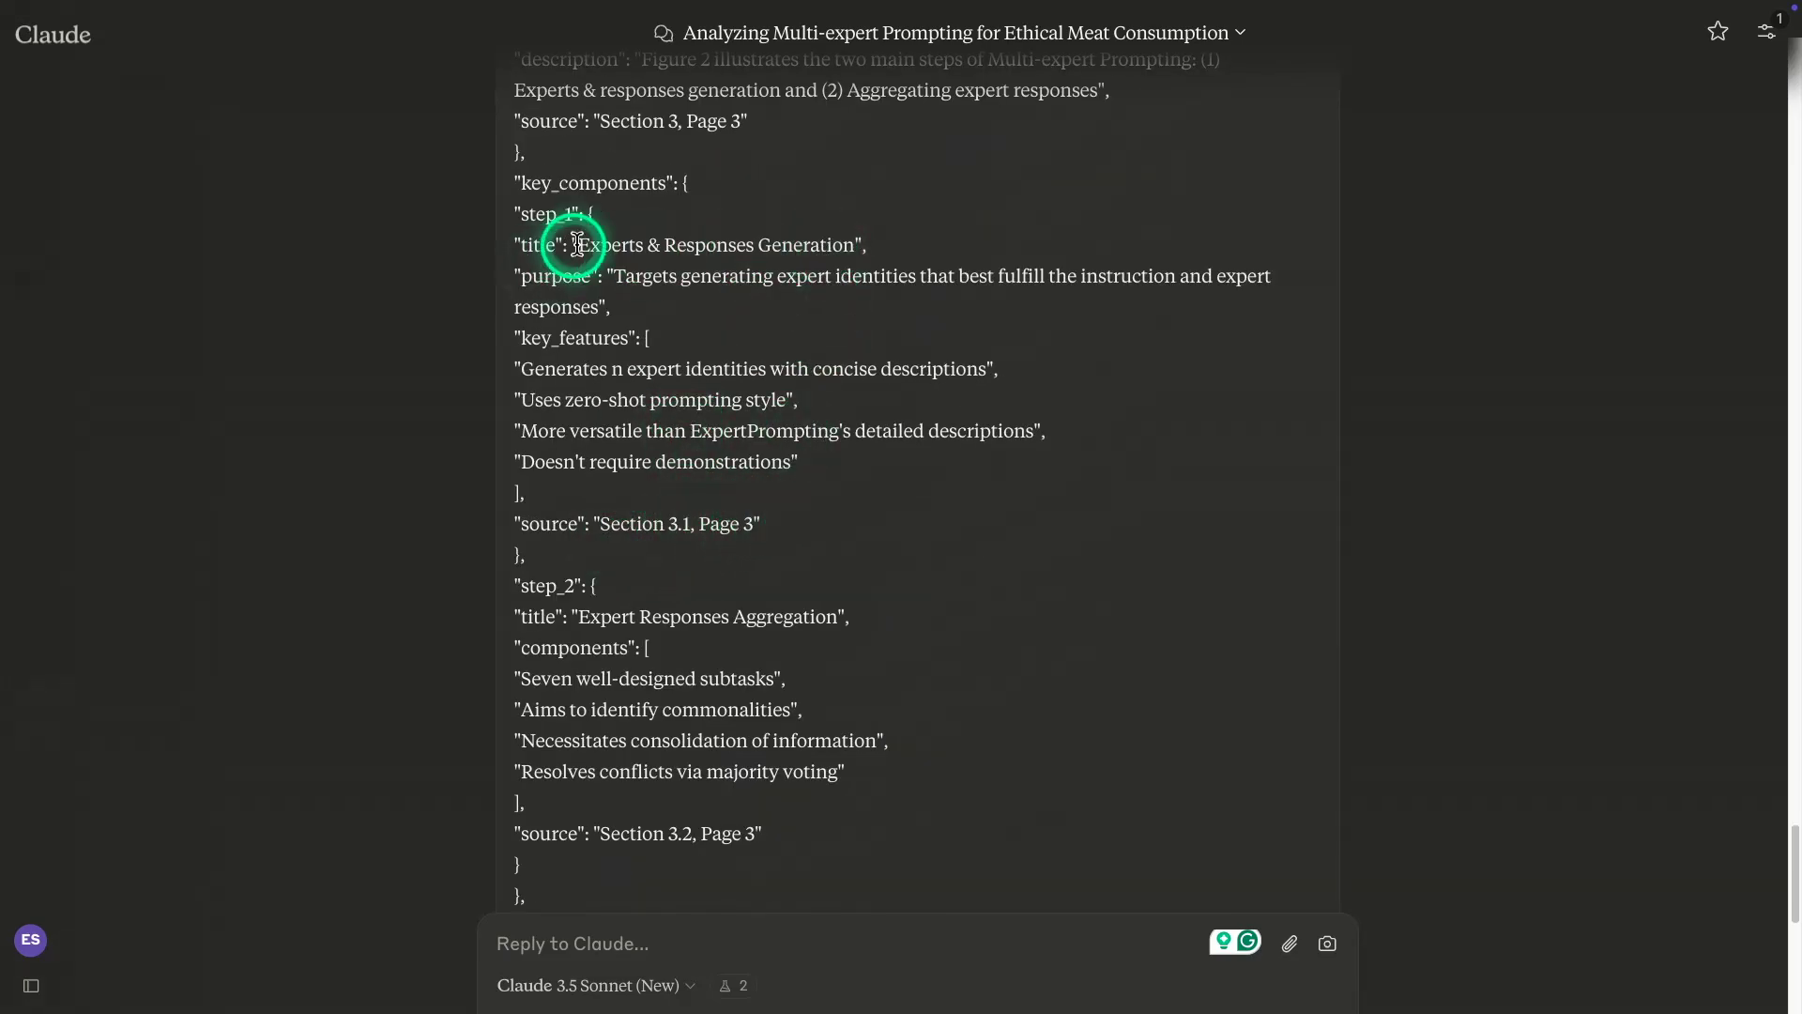
pyautogui.moveTo(578, 244); pyautogui.dragTo(841, 252)
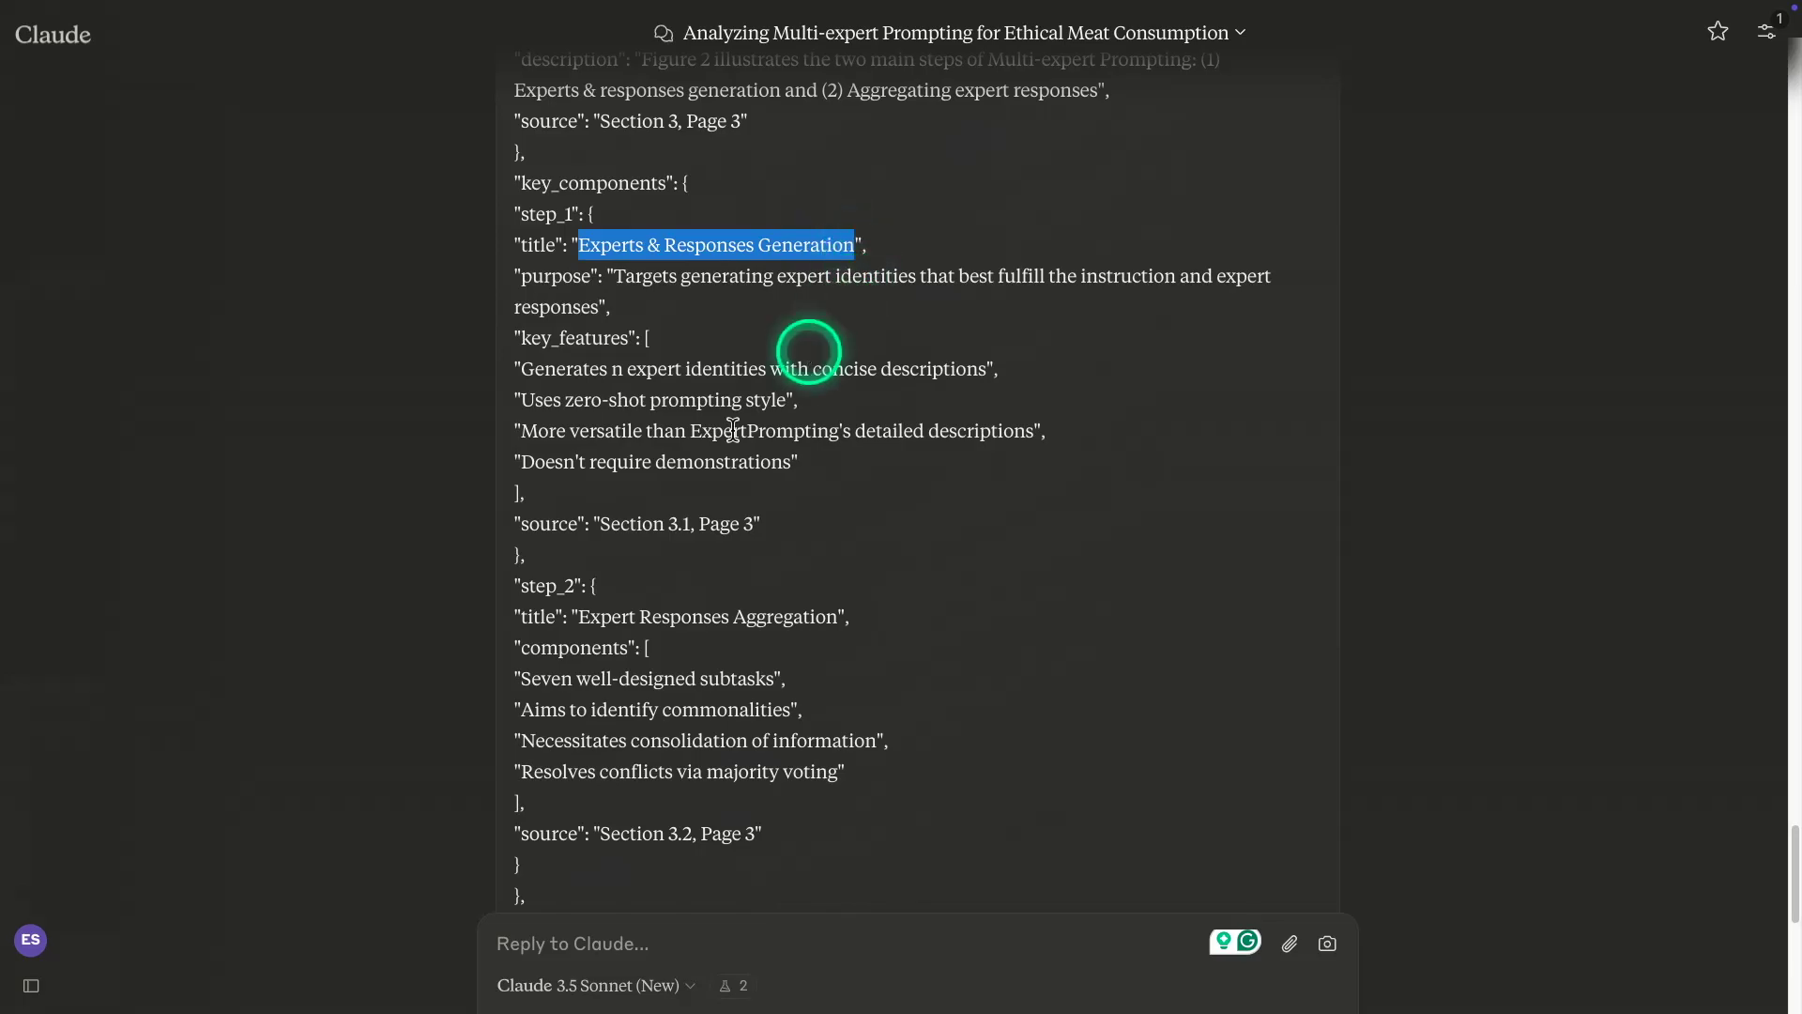
pyautogui.scroll(-4, 713, 441)
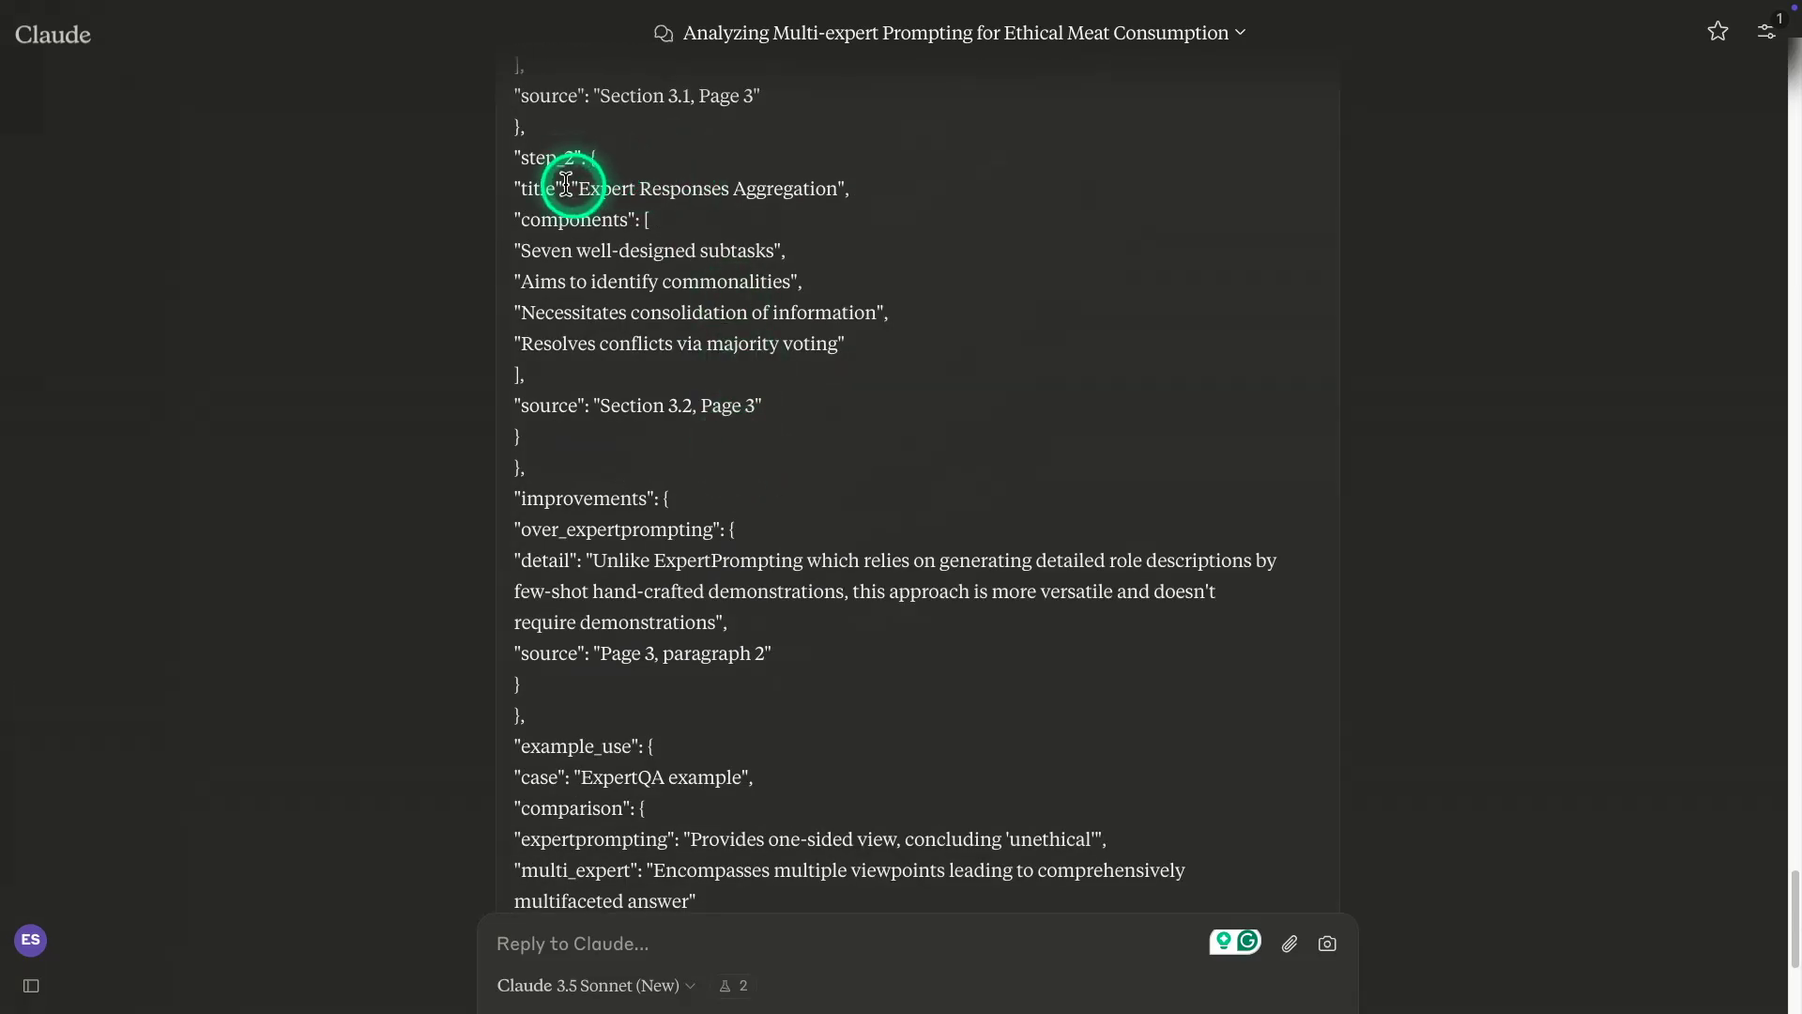
pyautogui.moveTo(577, 188); pyautogui.dragTo(840, 181)
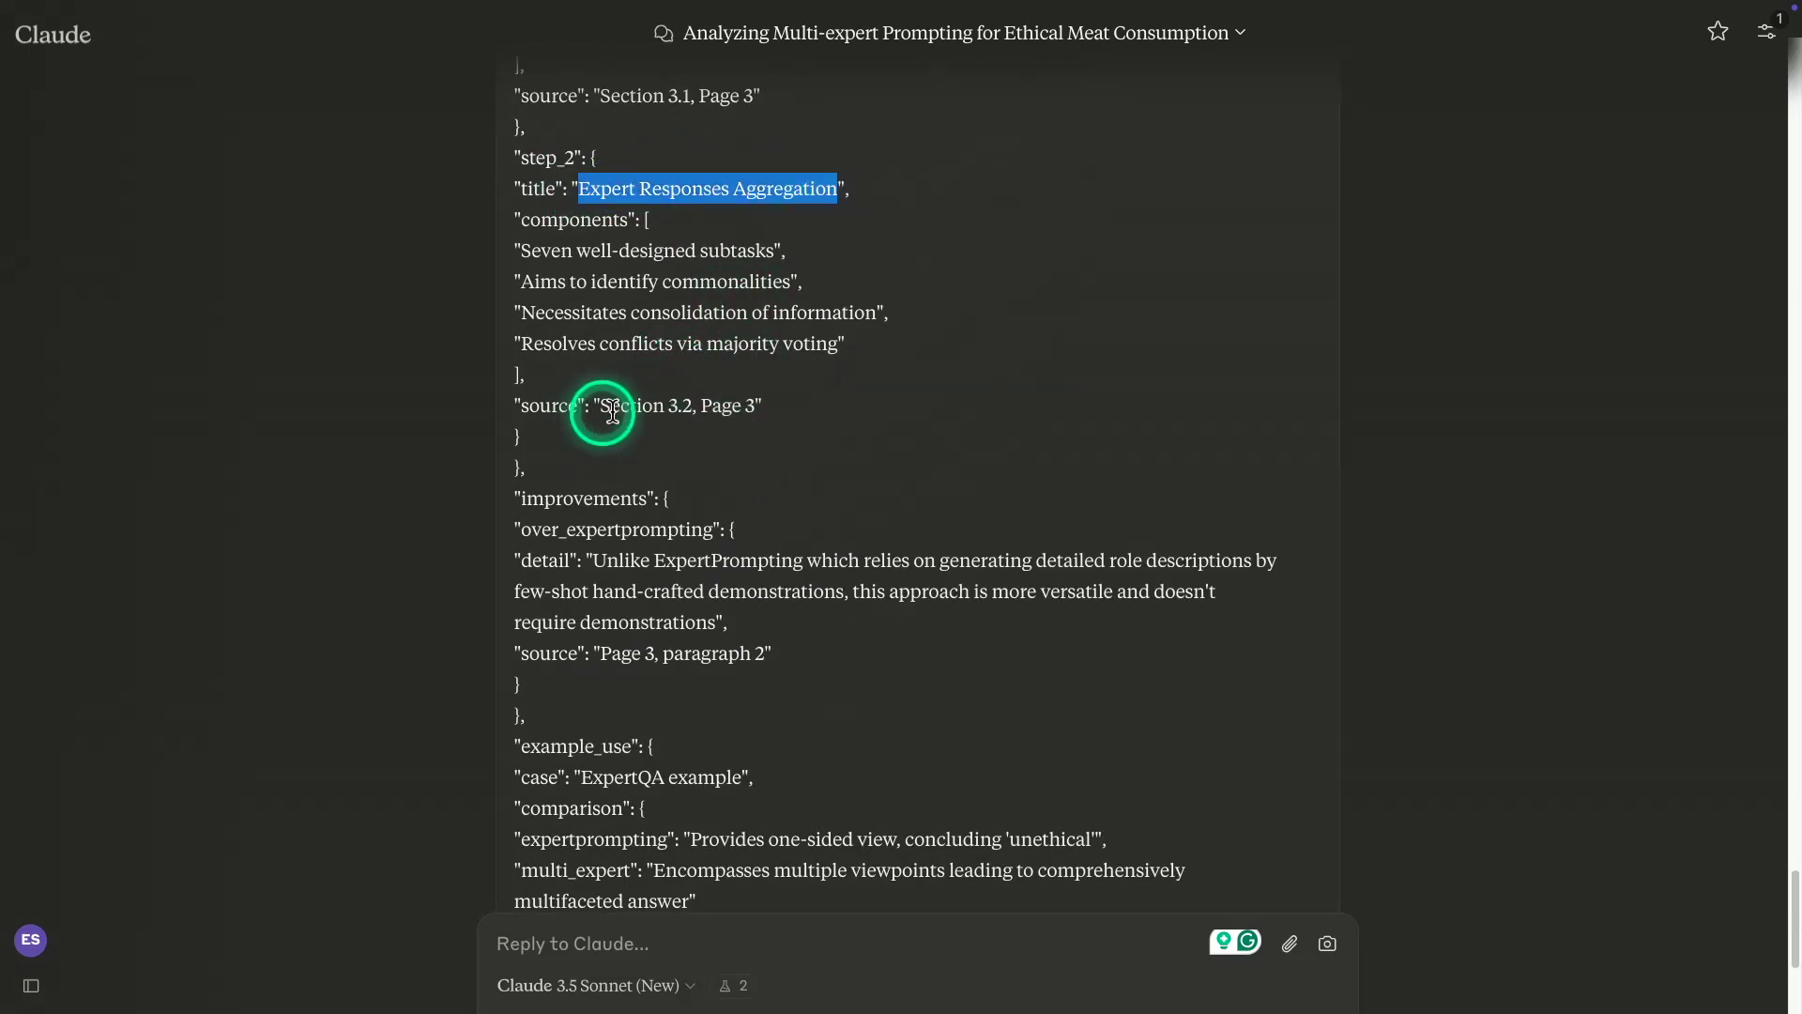
pyautogui.moveTo(629, 407); pyautogui.dragTo(744, 406)
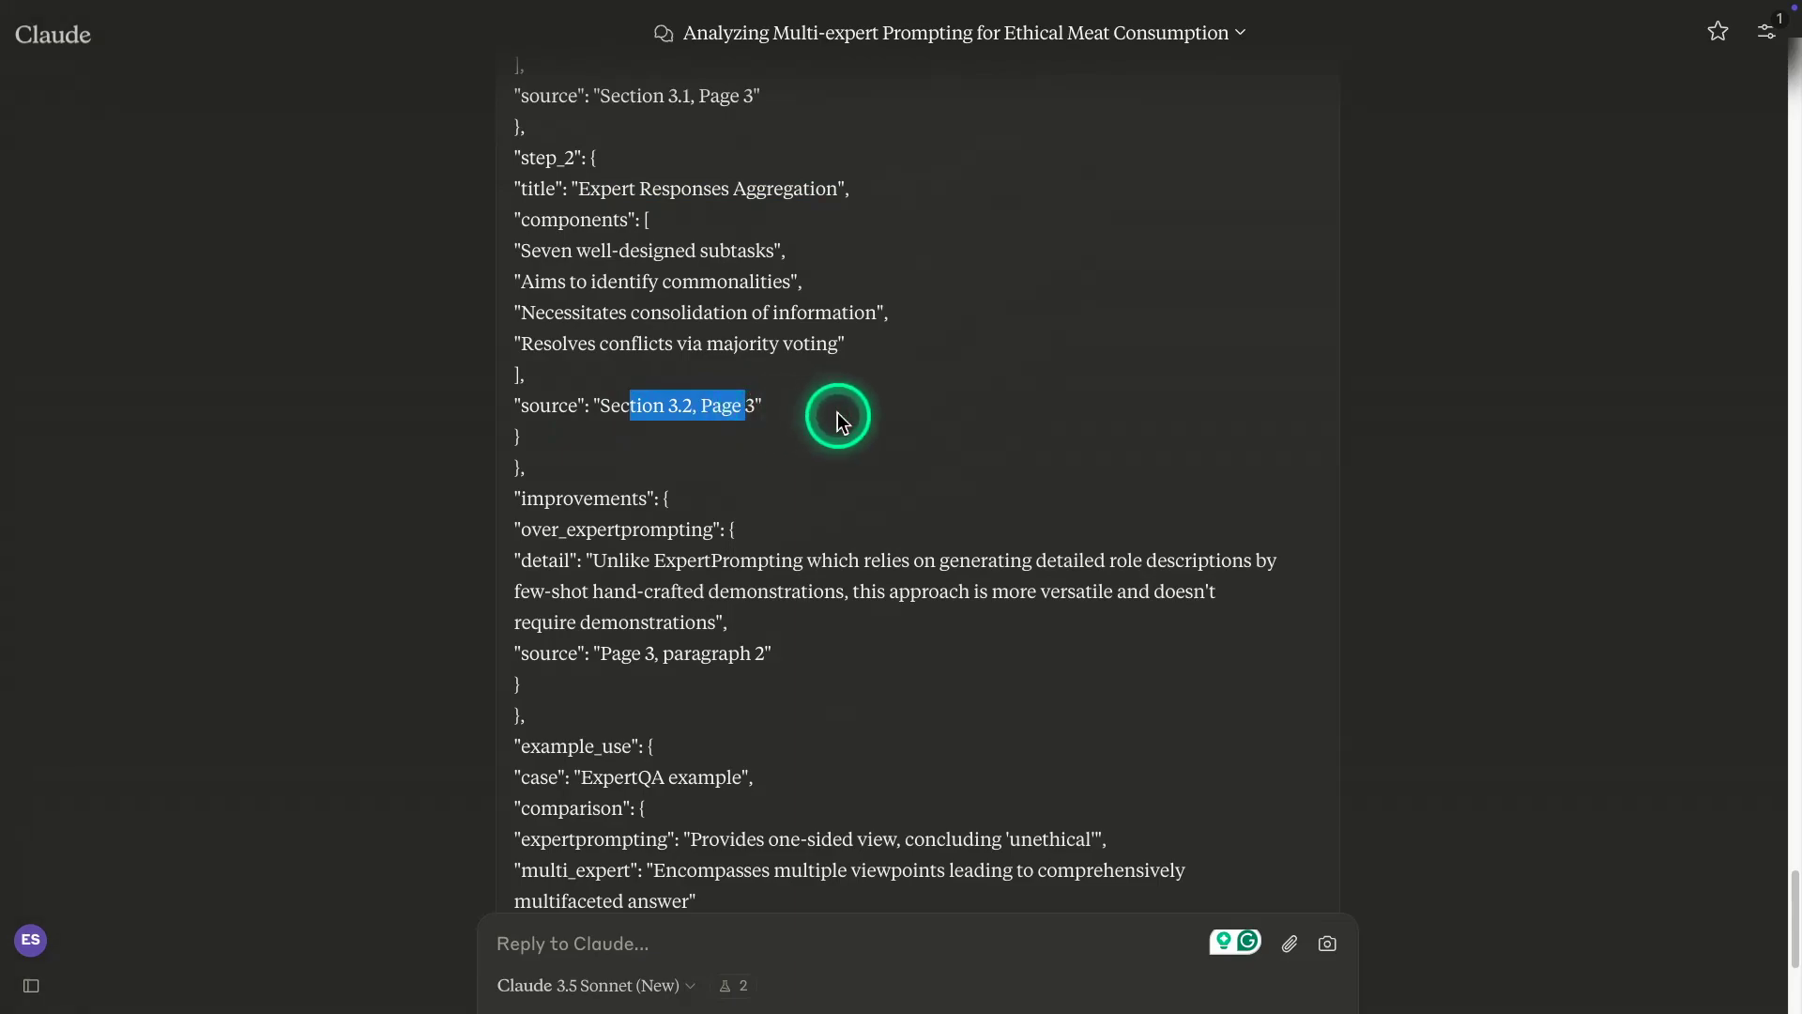
pyautogui.click(835, 416)
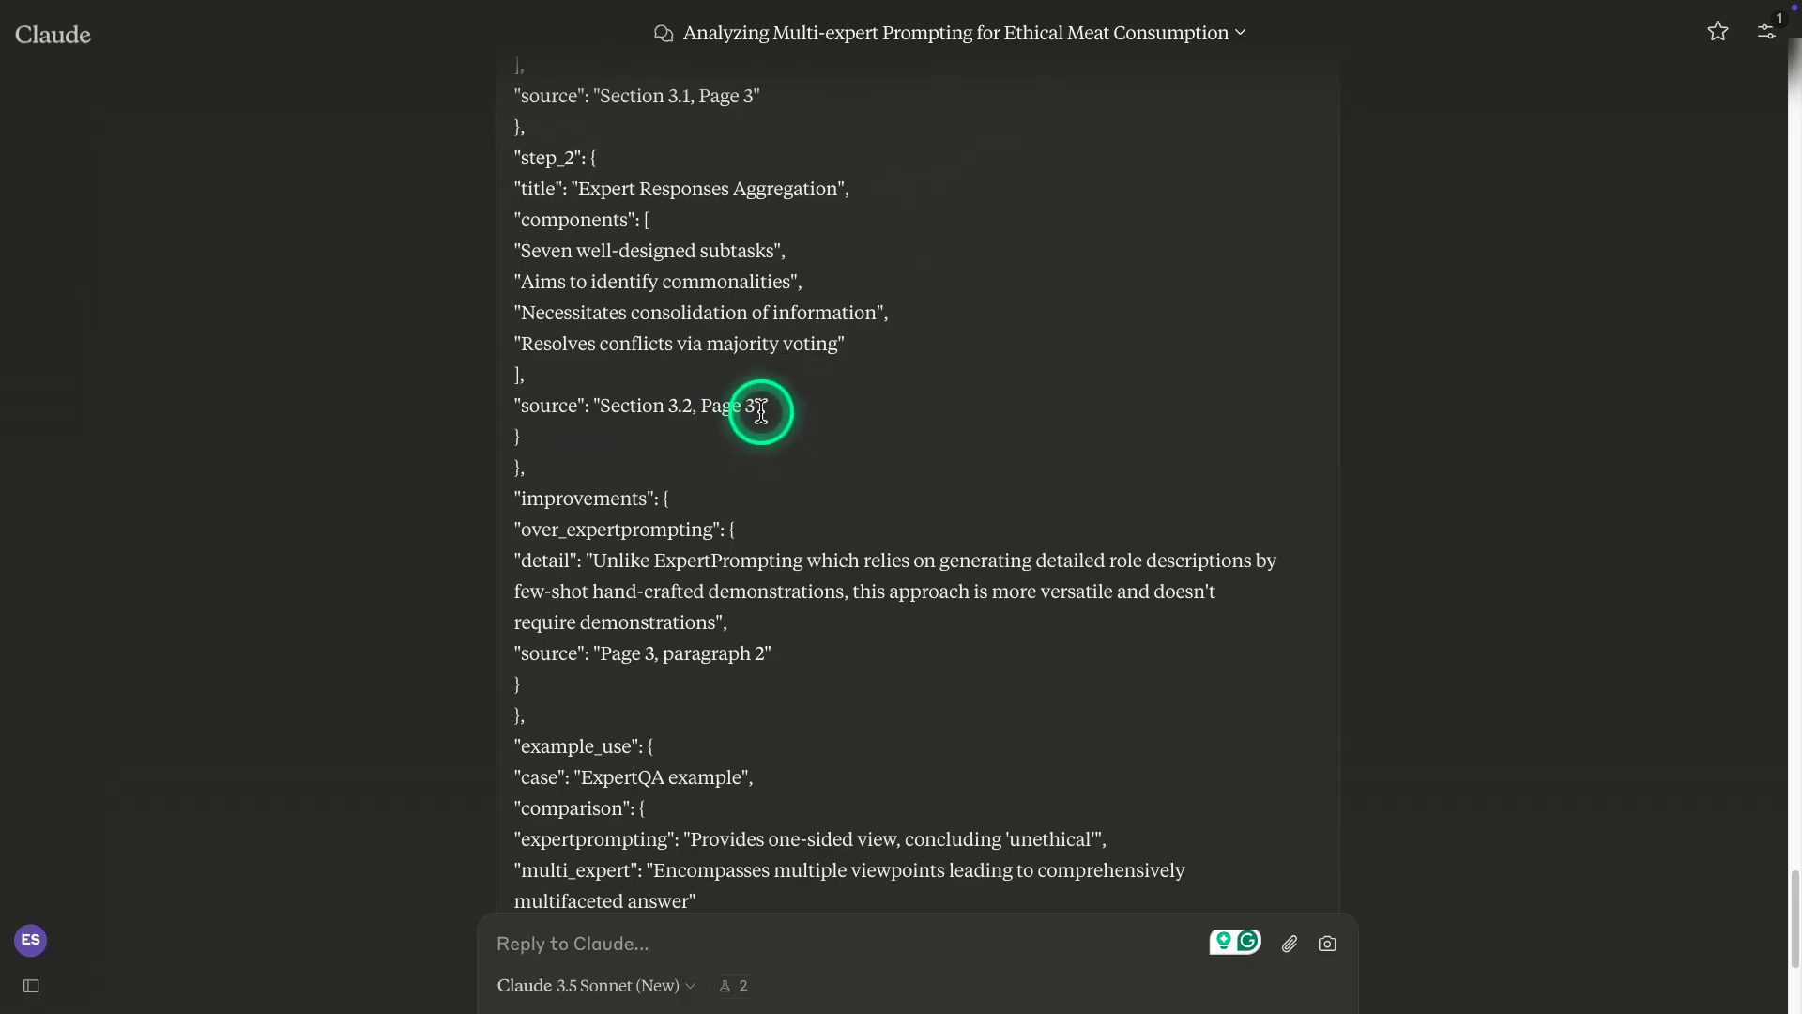
pyautogui.moveTo(761, 406); pyautogui.dragTo(598, 407)
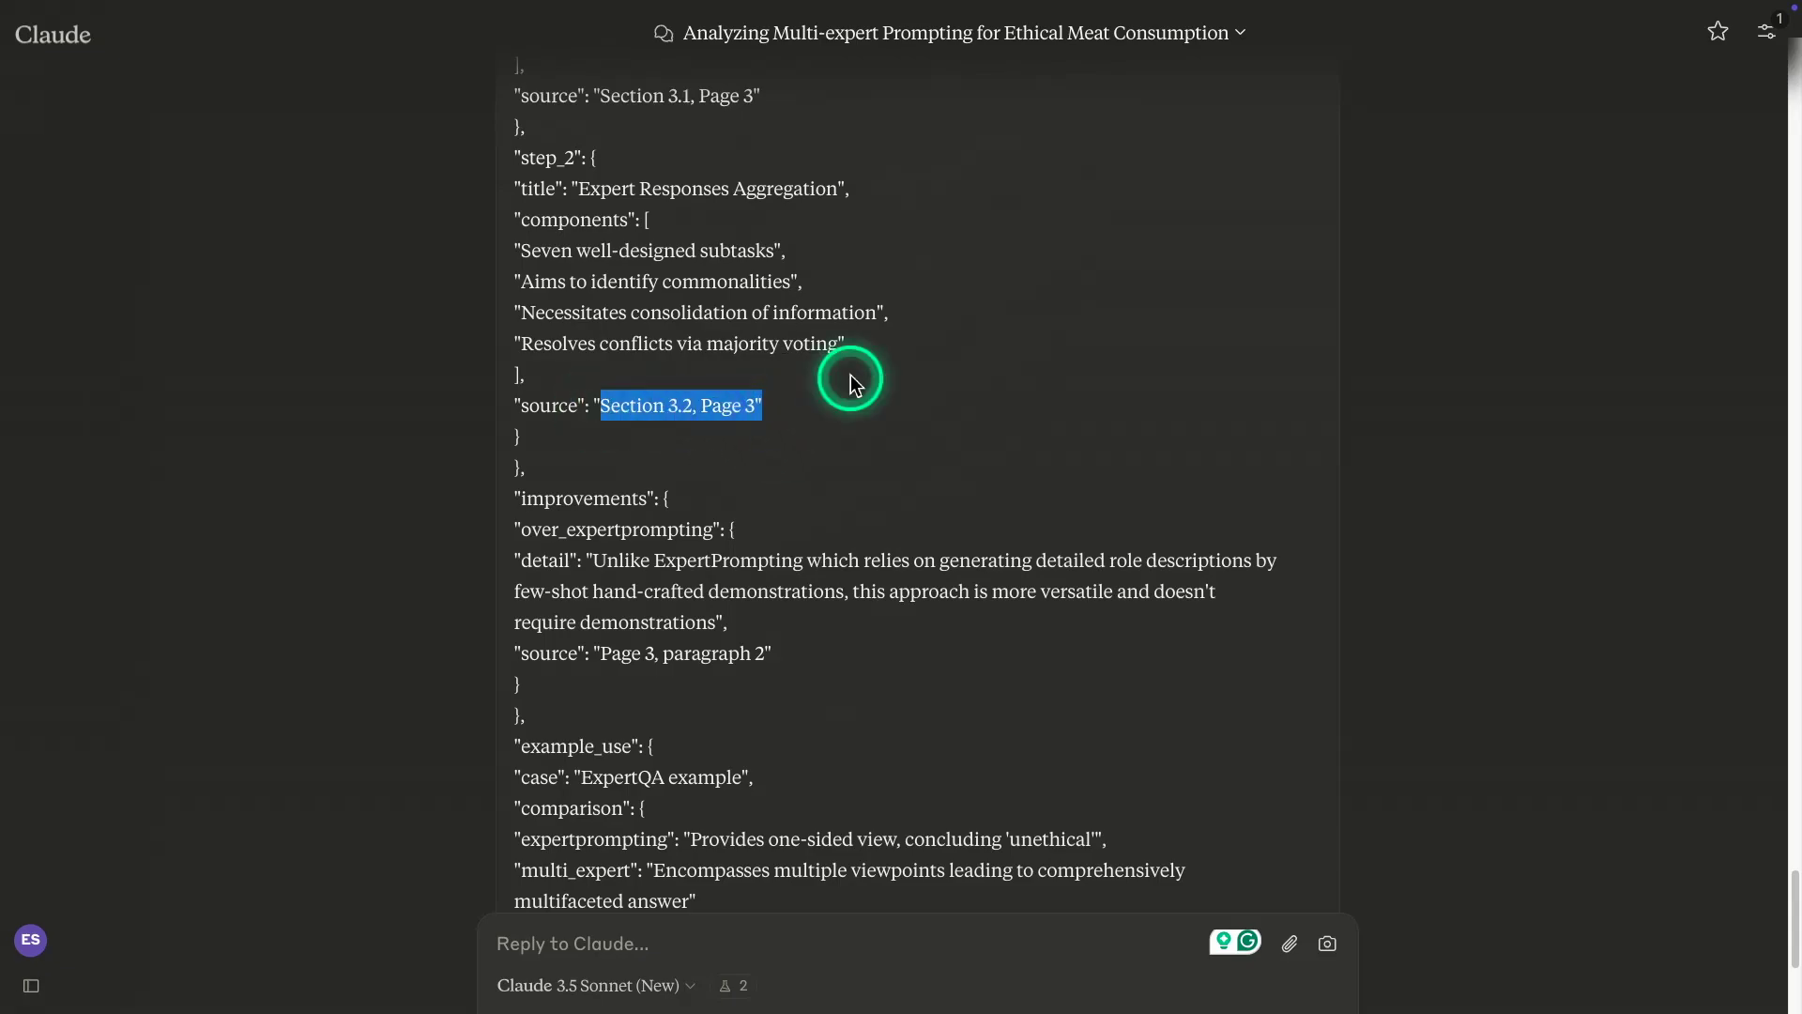
pyautogui.scroll(-2, 912, 396)
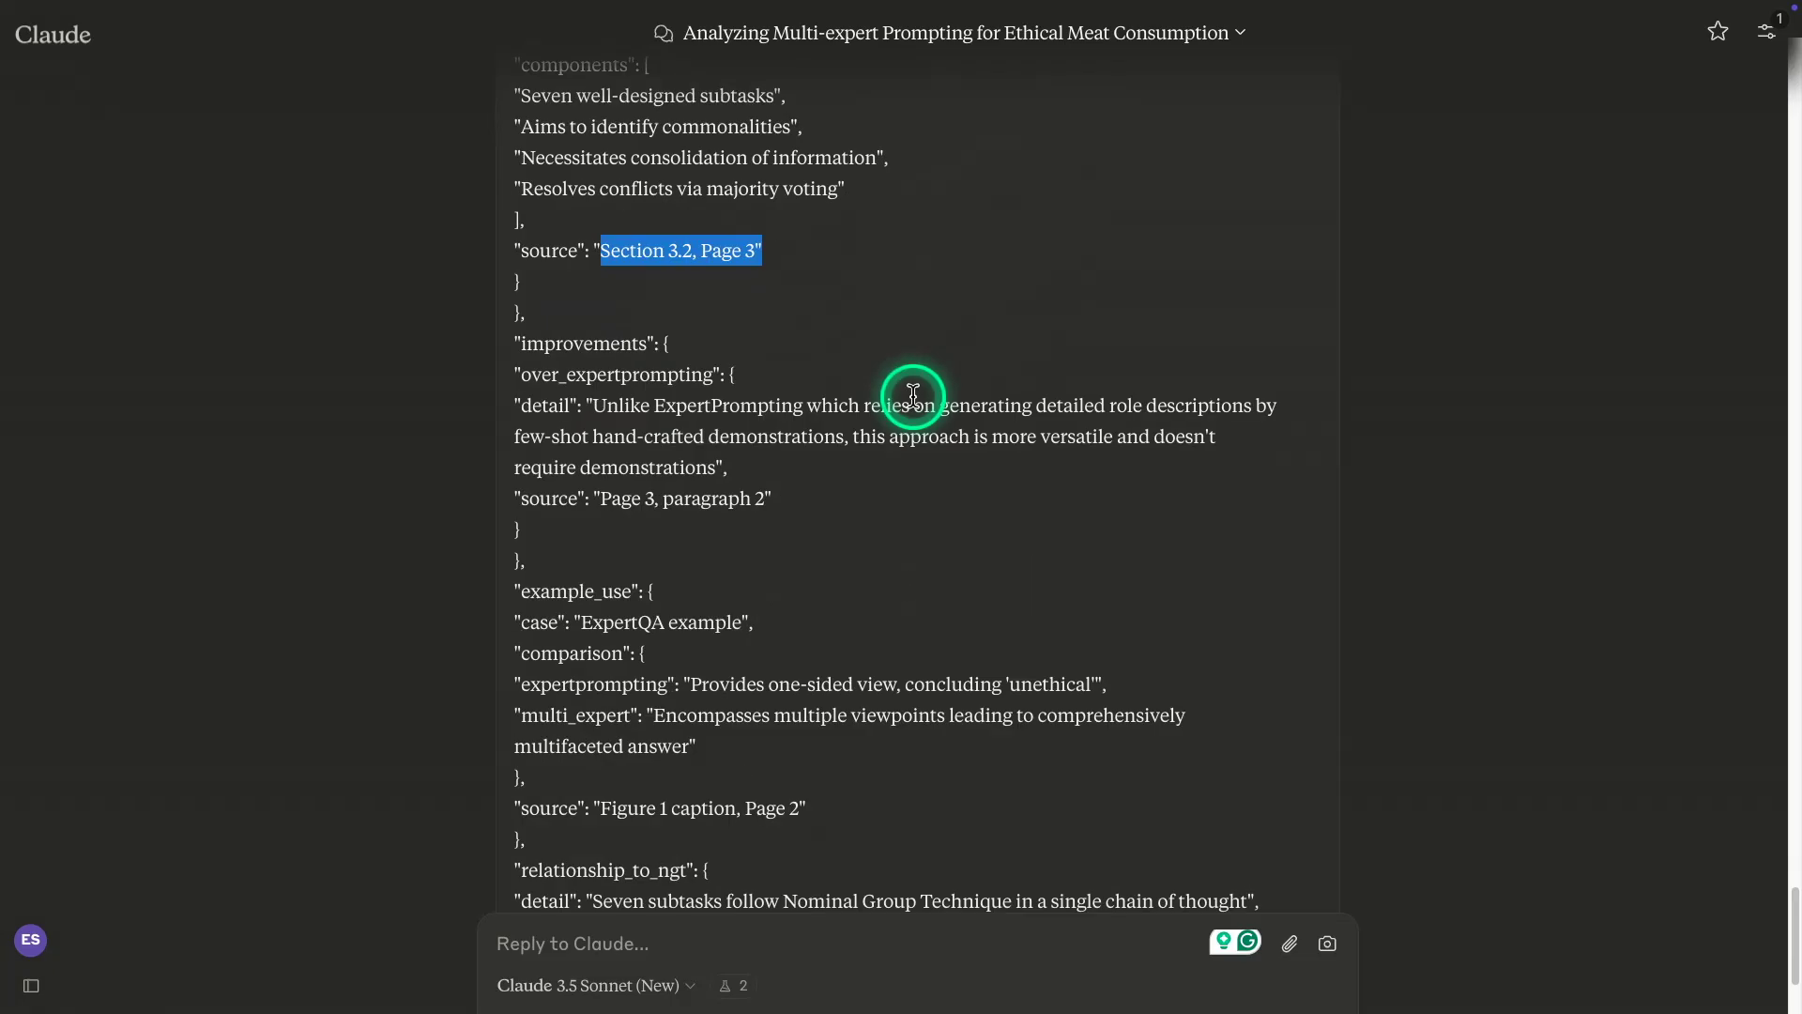
pyautogui.scroll(-2, 910, 392)
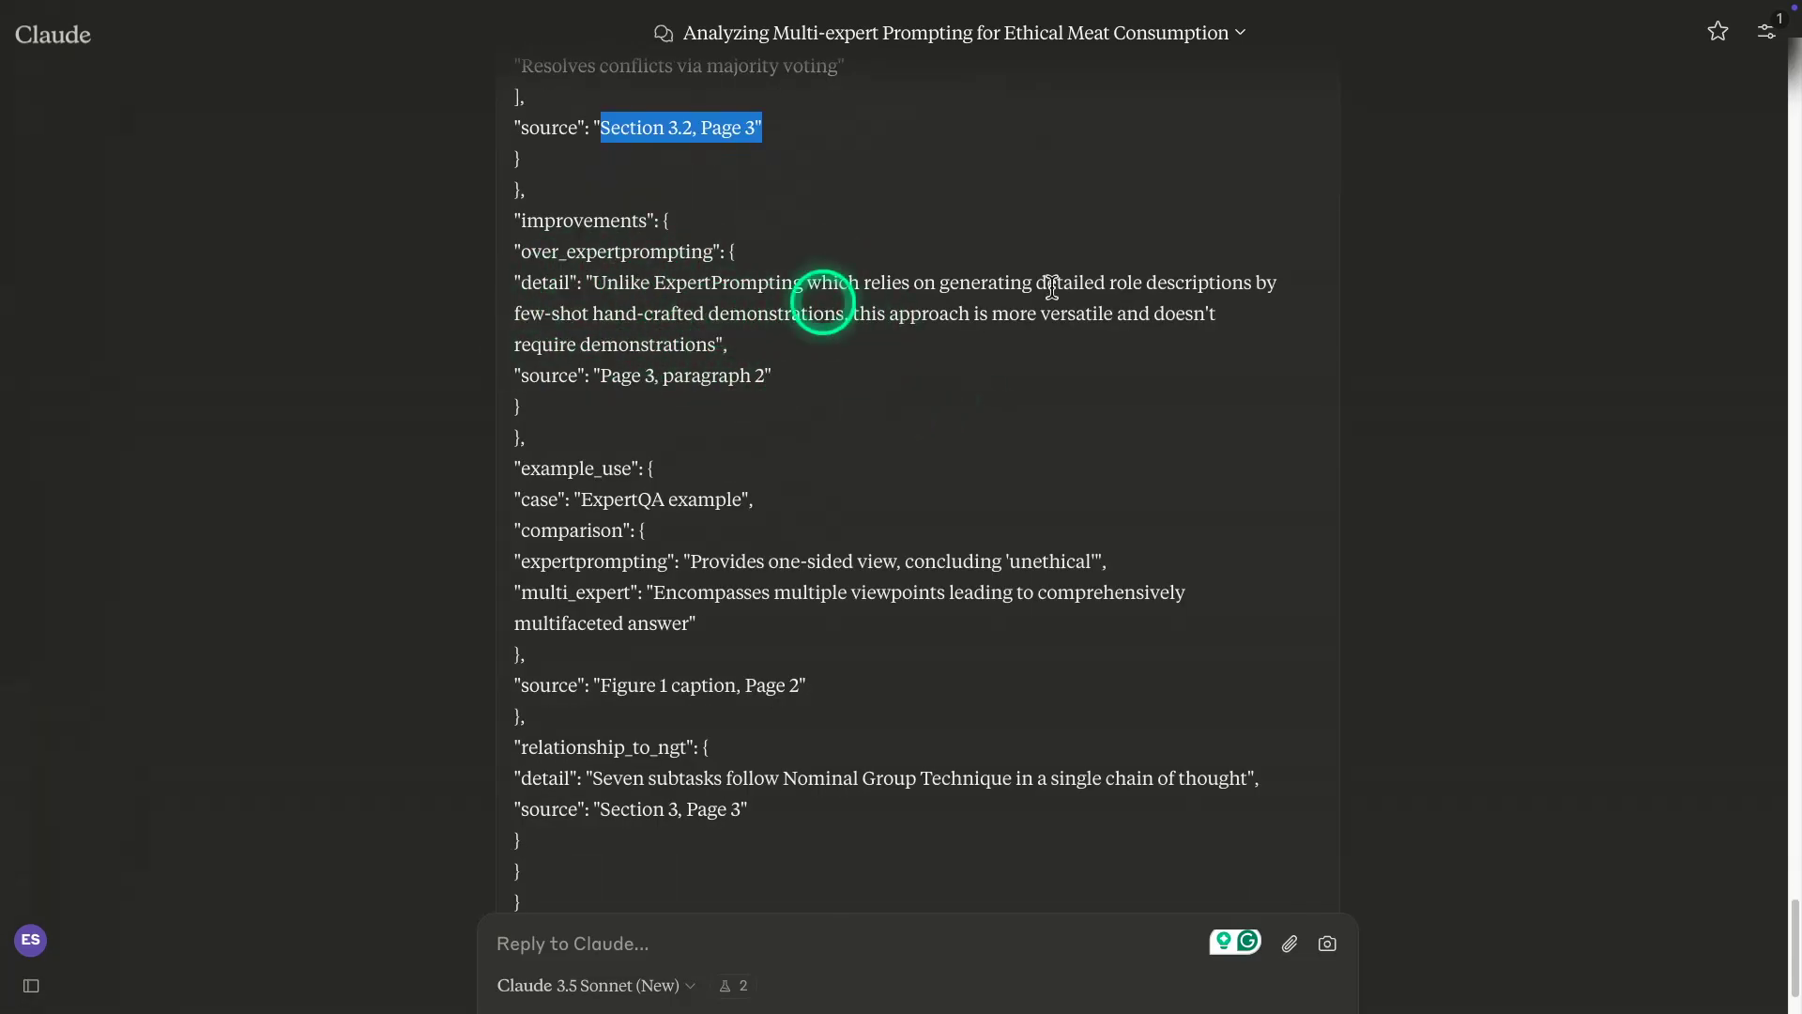
pyautogui.scroll(-2, 1055, 413)
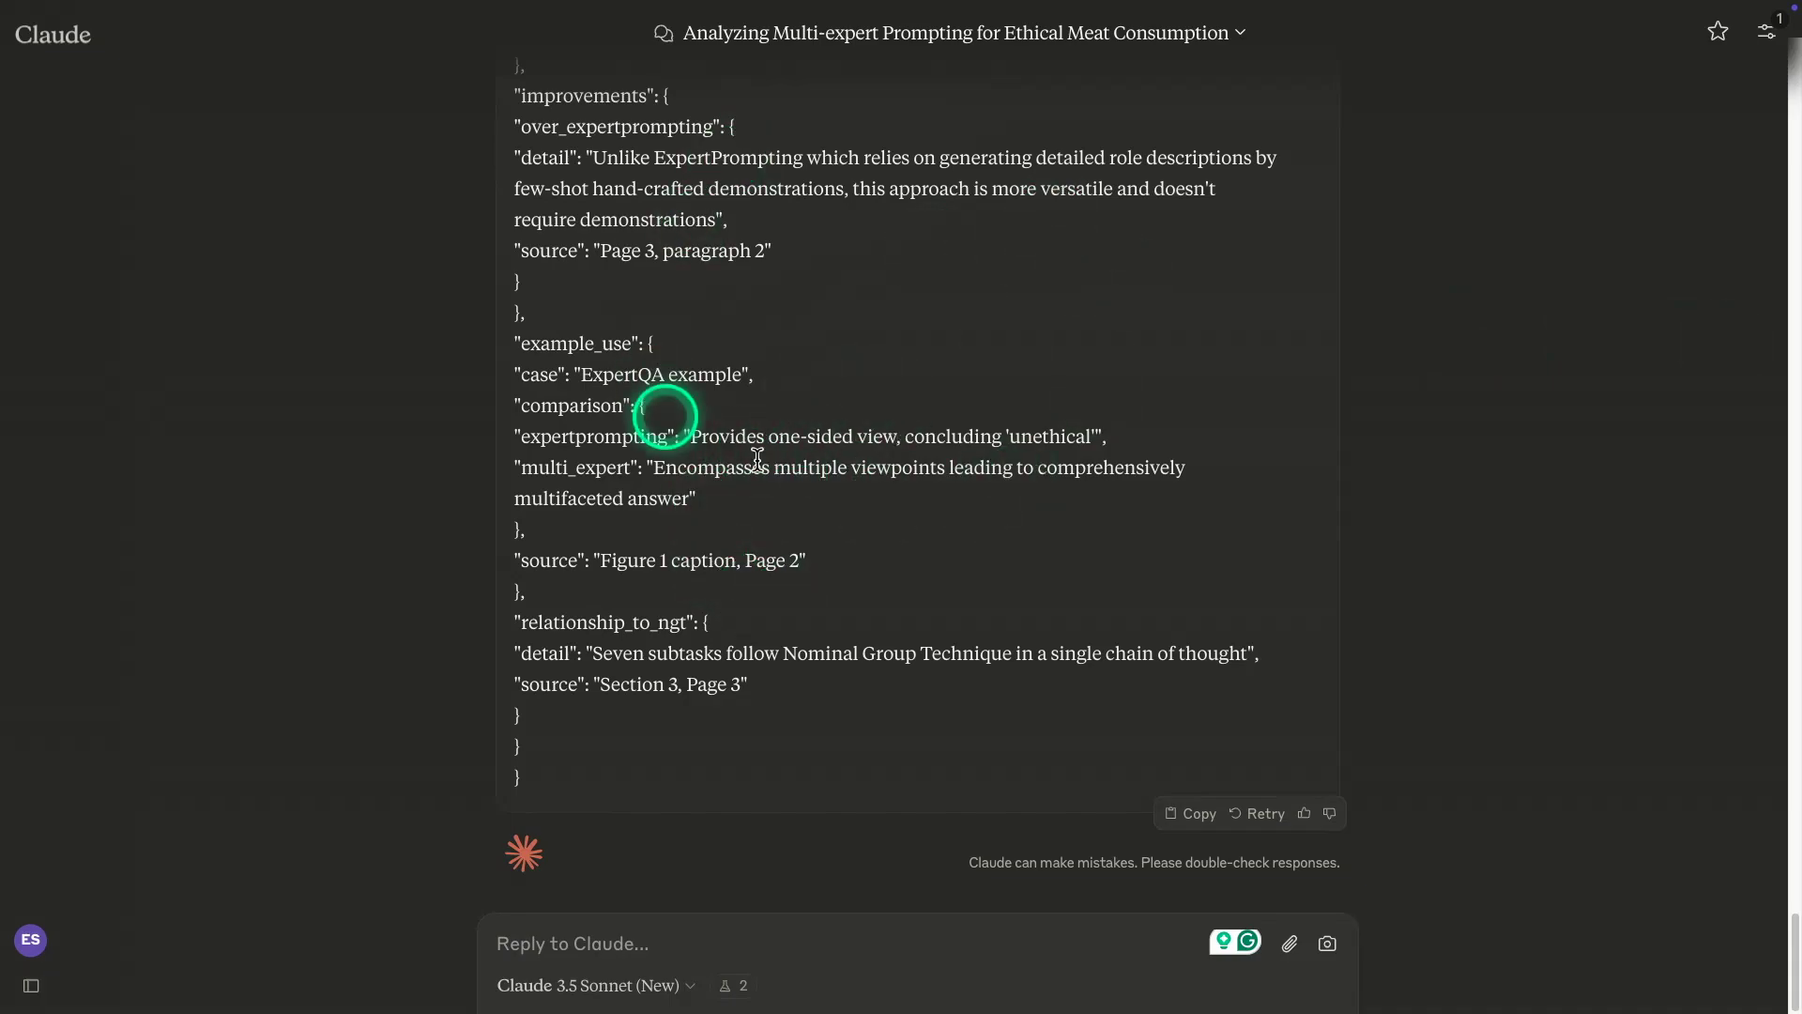
pyautogui.scroll(10, 751, 420)
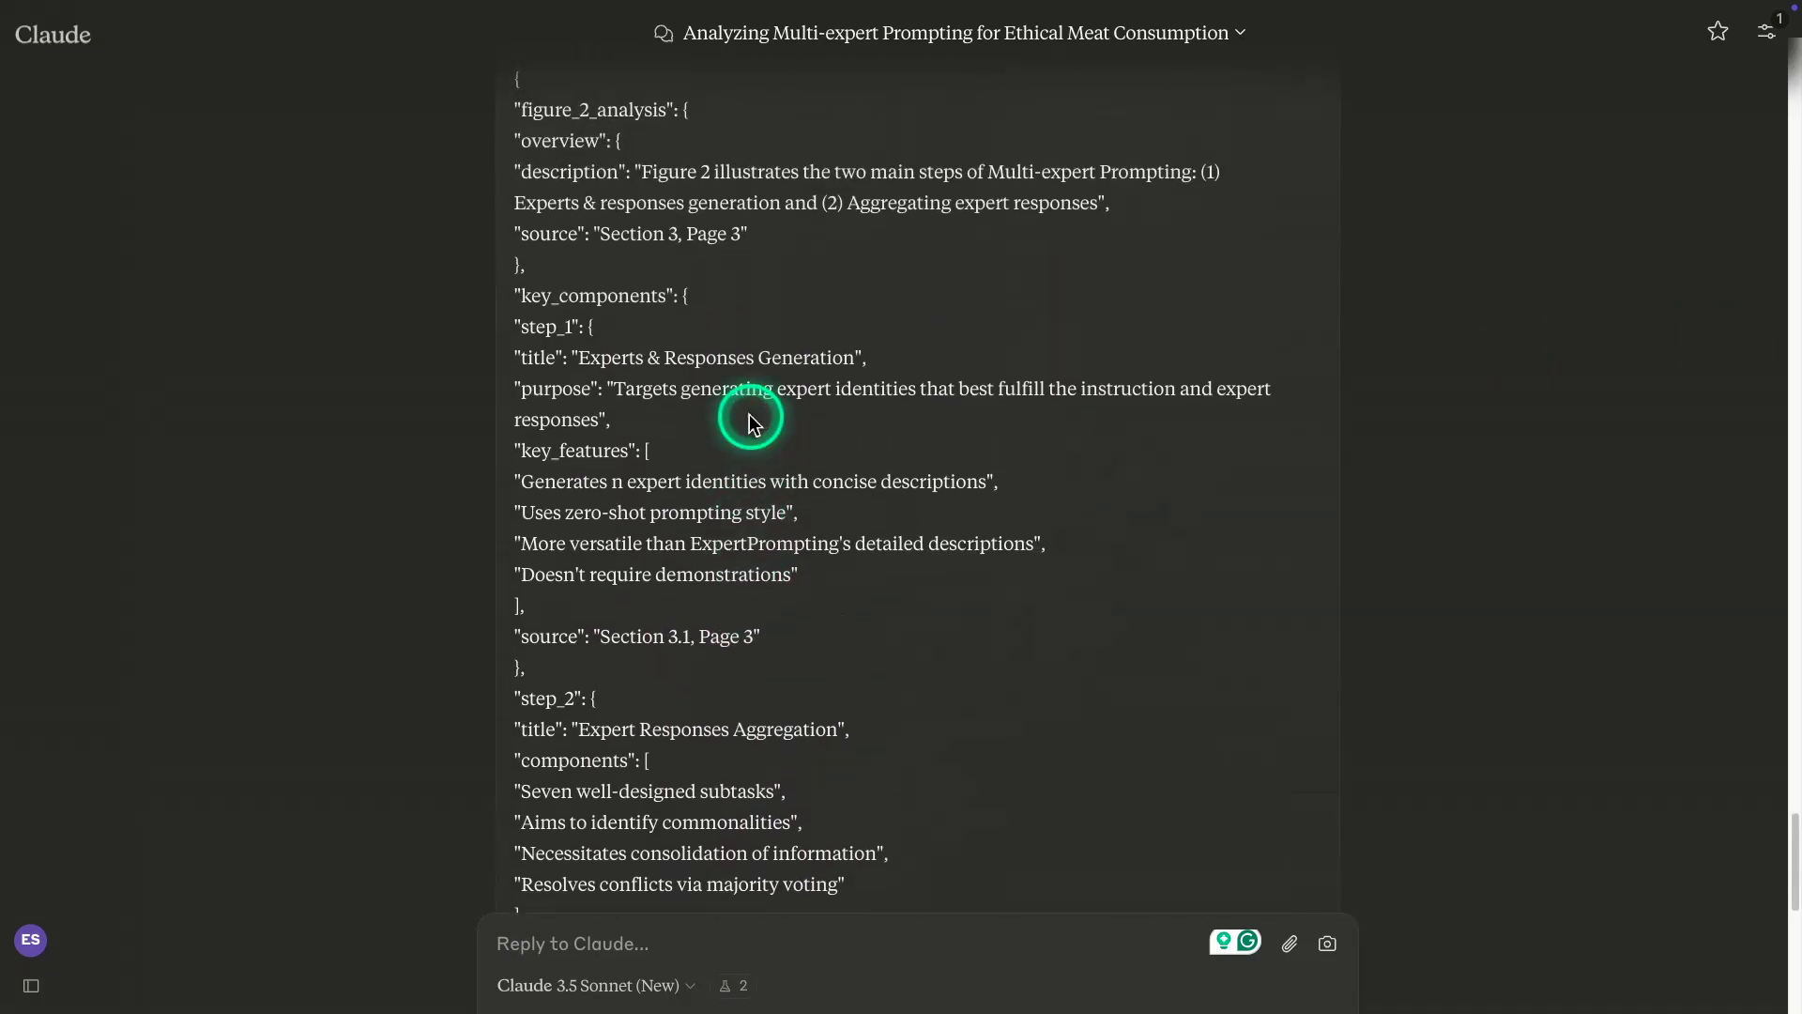
pyautogui.scroll(3, 751, 419)
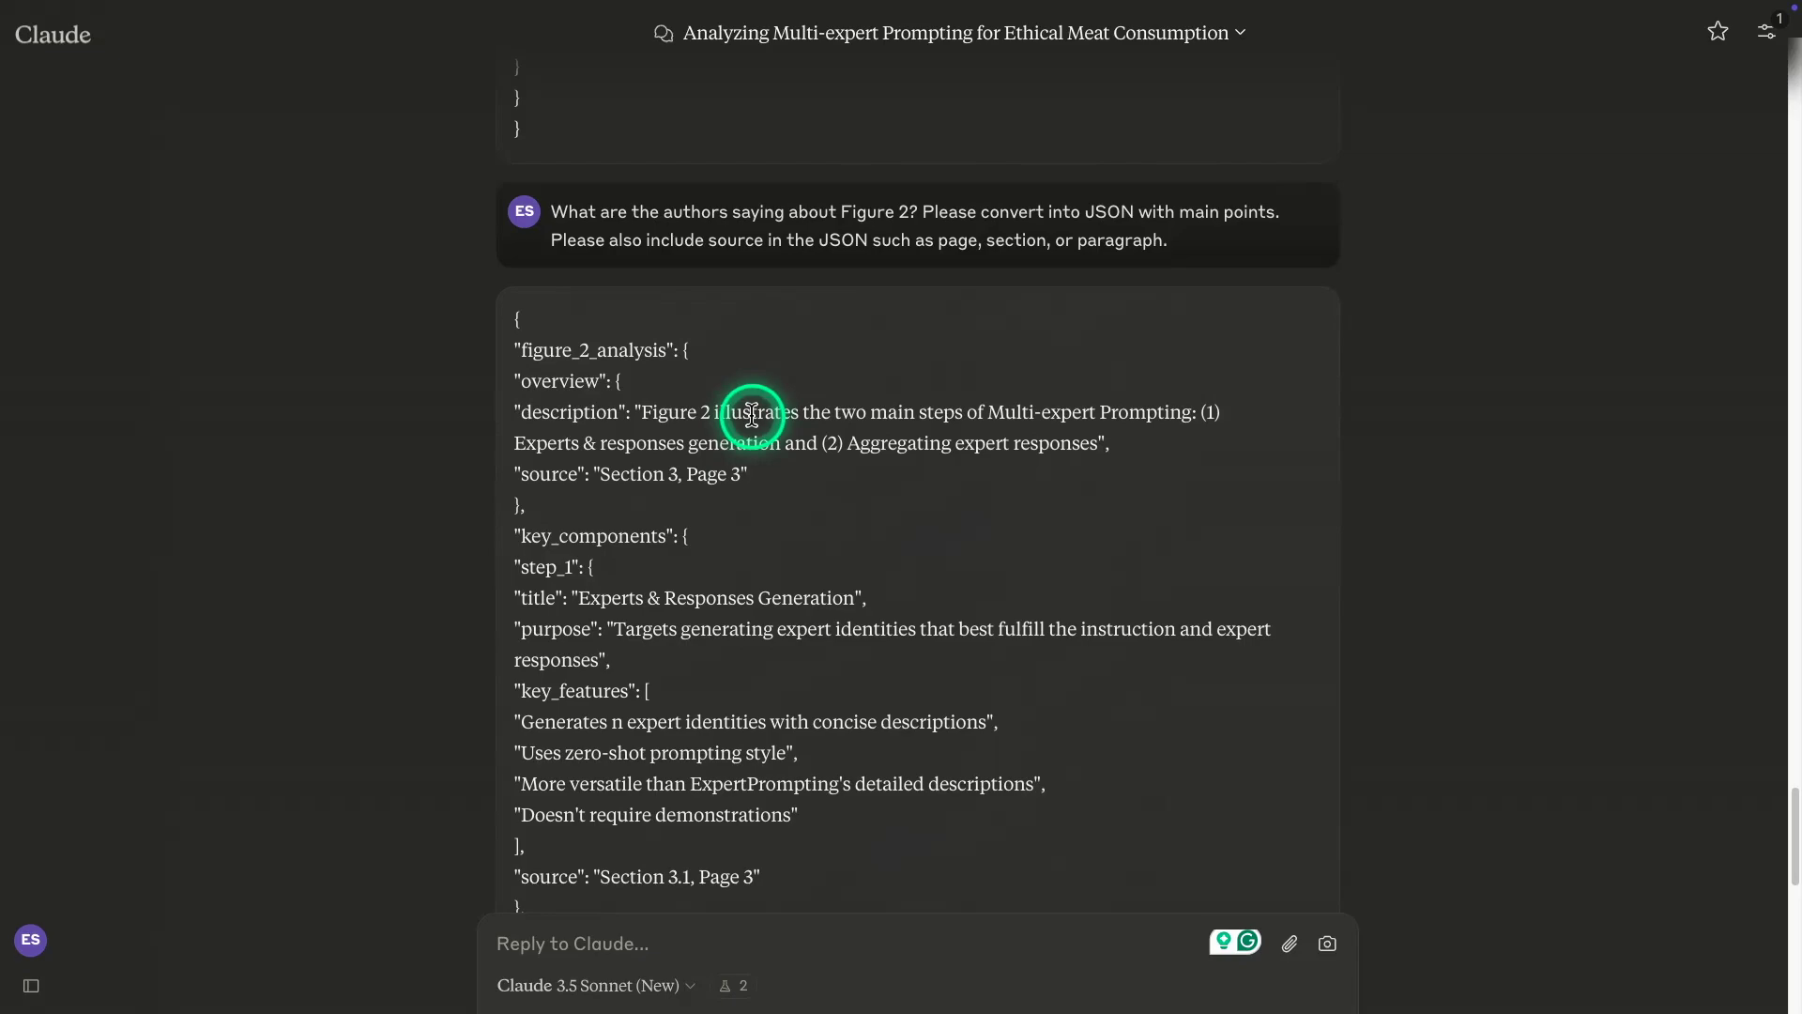
pyautogui.scroll(-10, 752, 414)
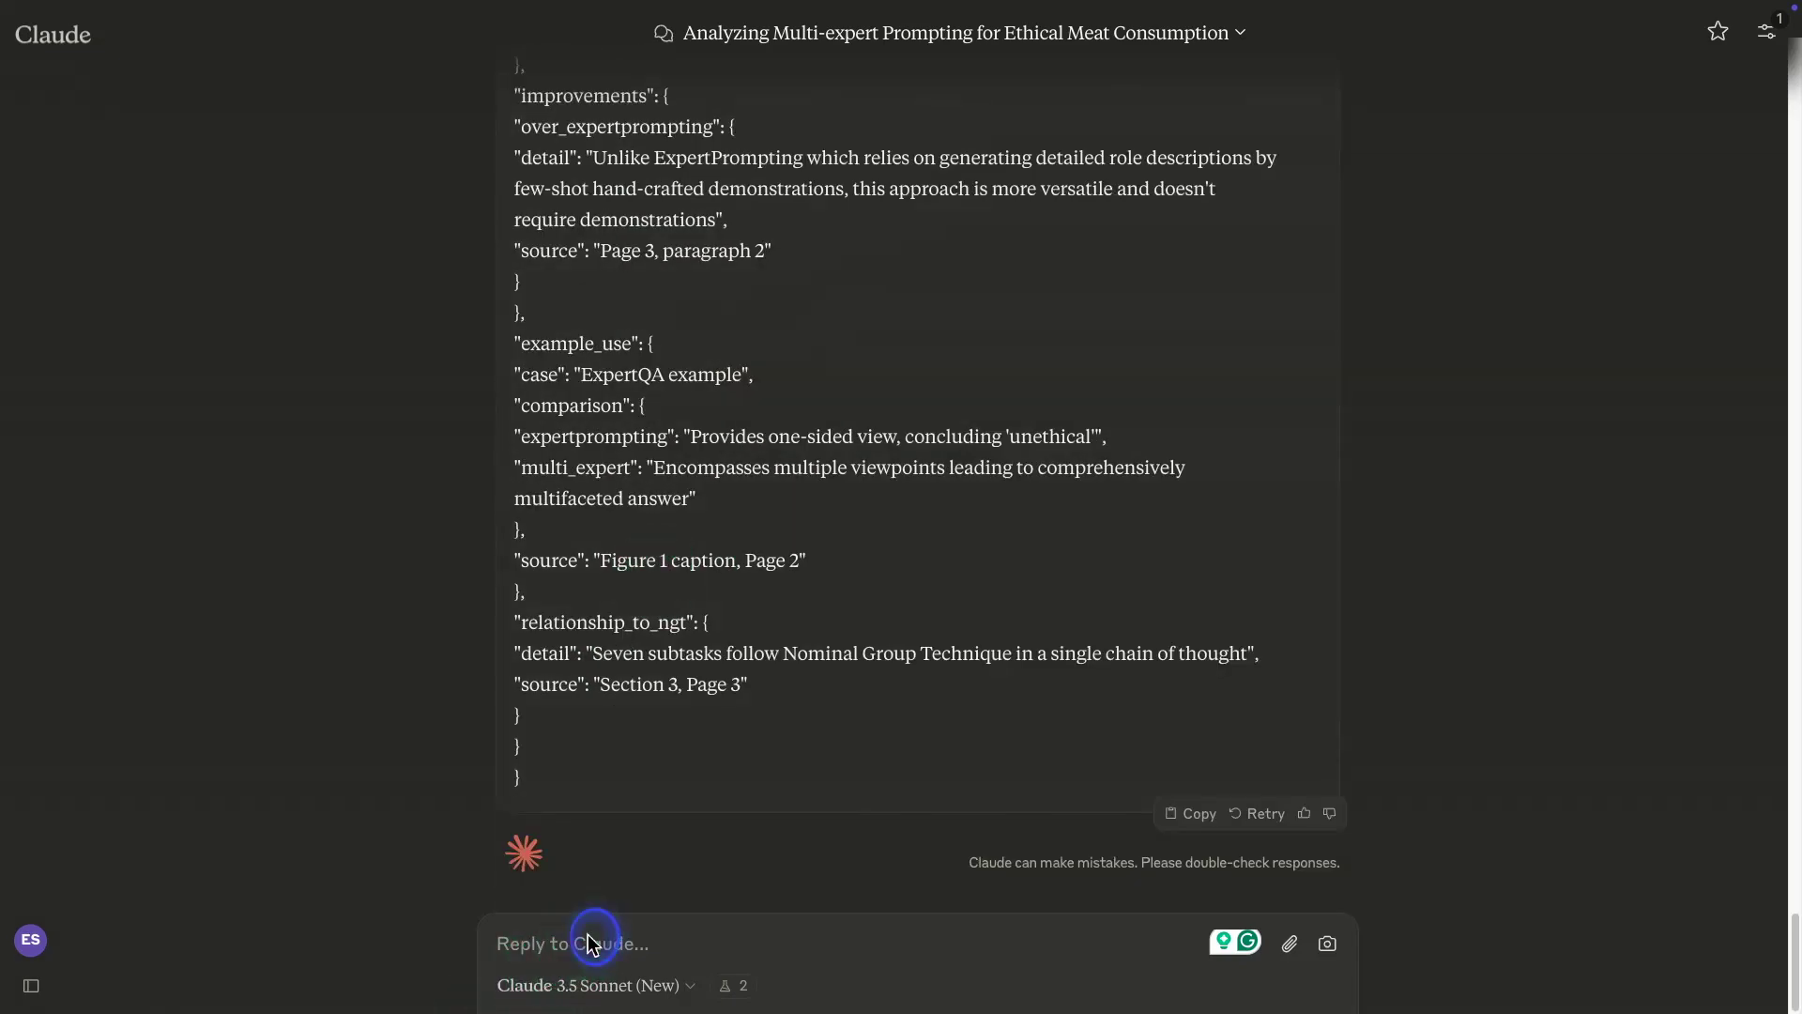
# Enter the request for all state-of-the-art results in a table with their figure, table or chart sources
pyautogui.write('Summarise all the state-of-the-art results in a table and provide the source of figure, table or chart.')
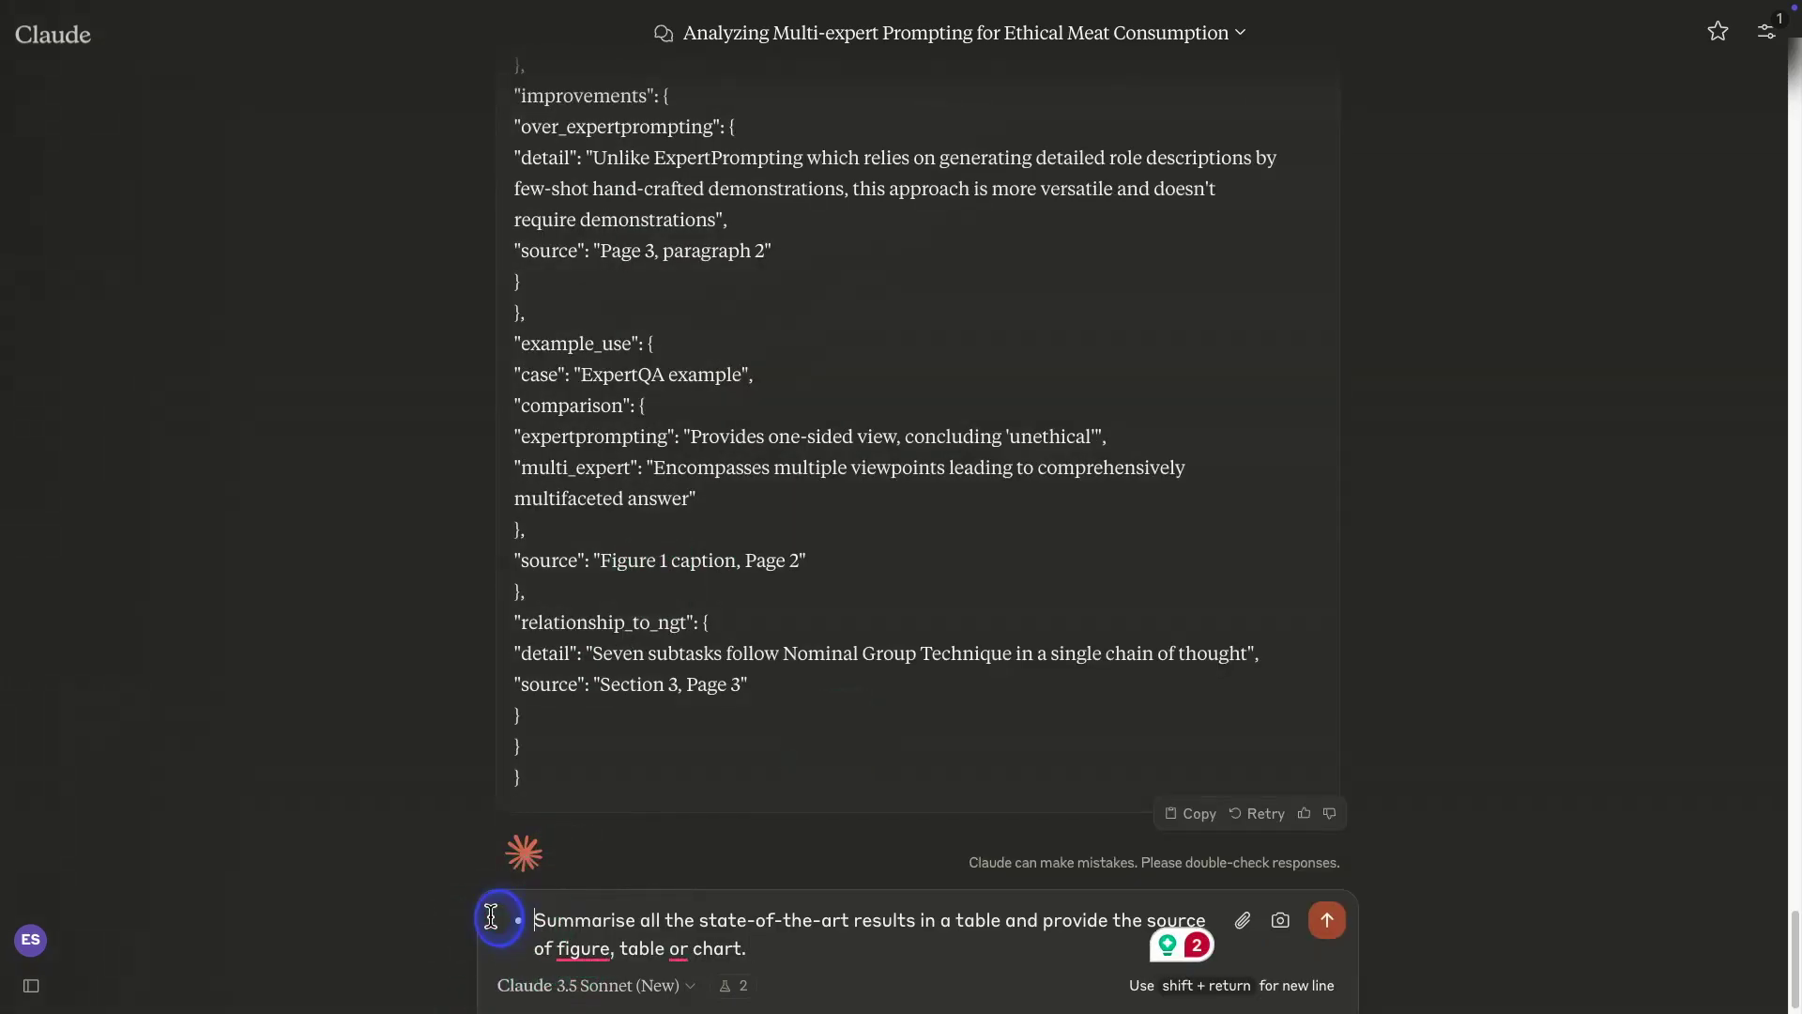
pyautogui.press('BackSpace')
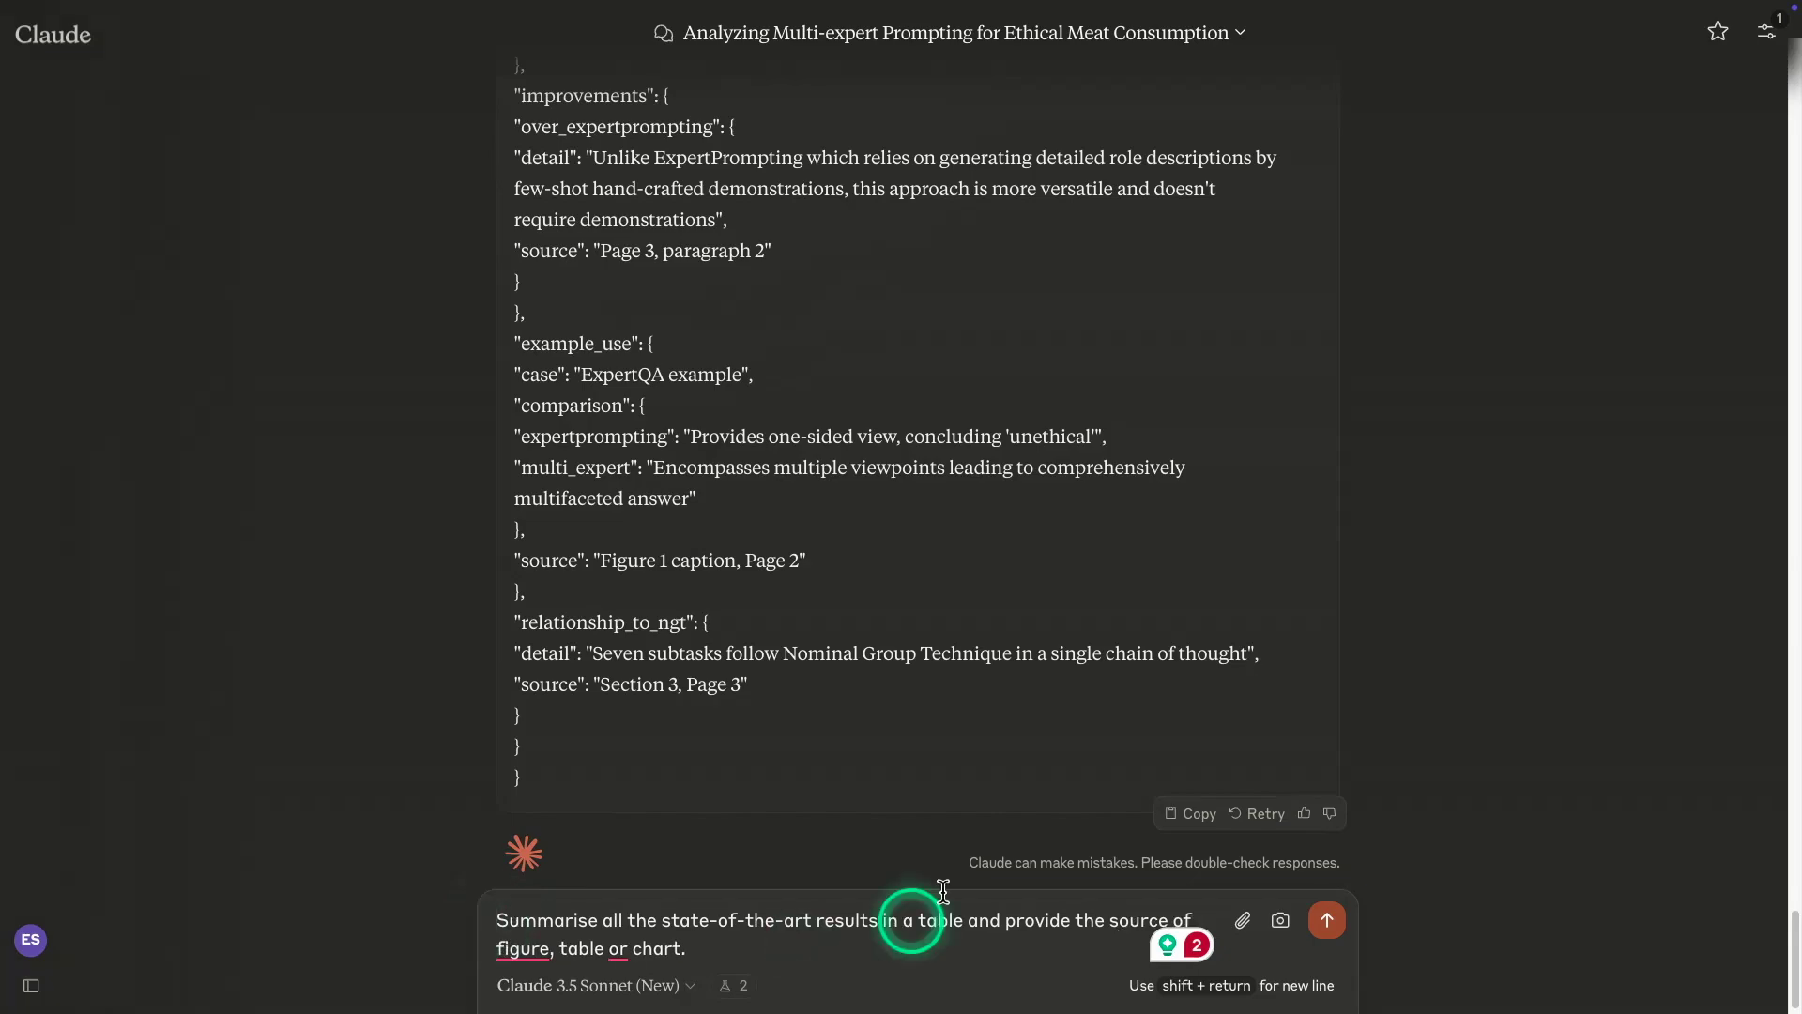
pyautogui.scroll(-1, 965, 817)
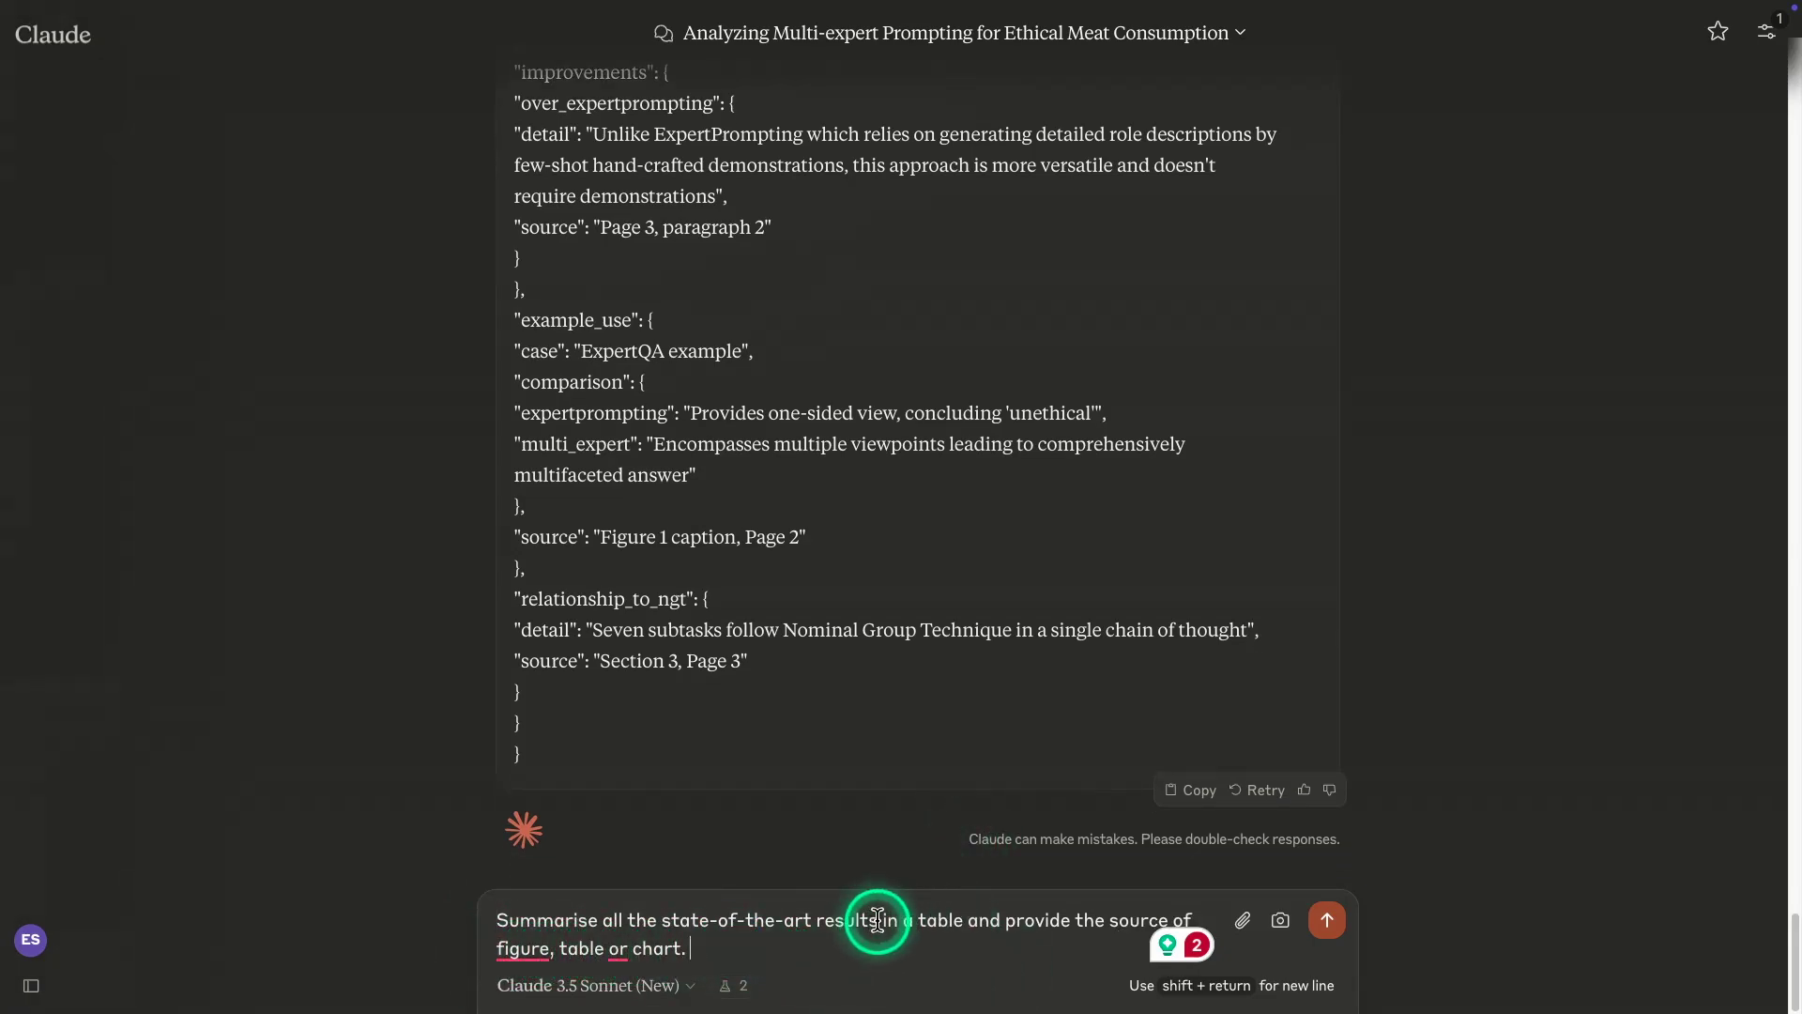
pyautogui.moveTo(878, 923); pyautogui.dragTo(663, 924)
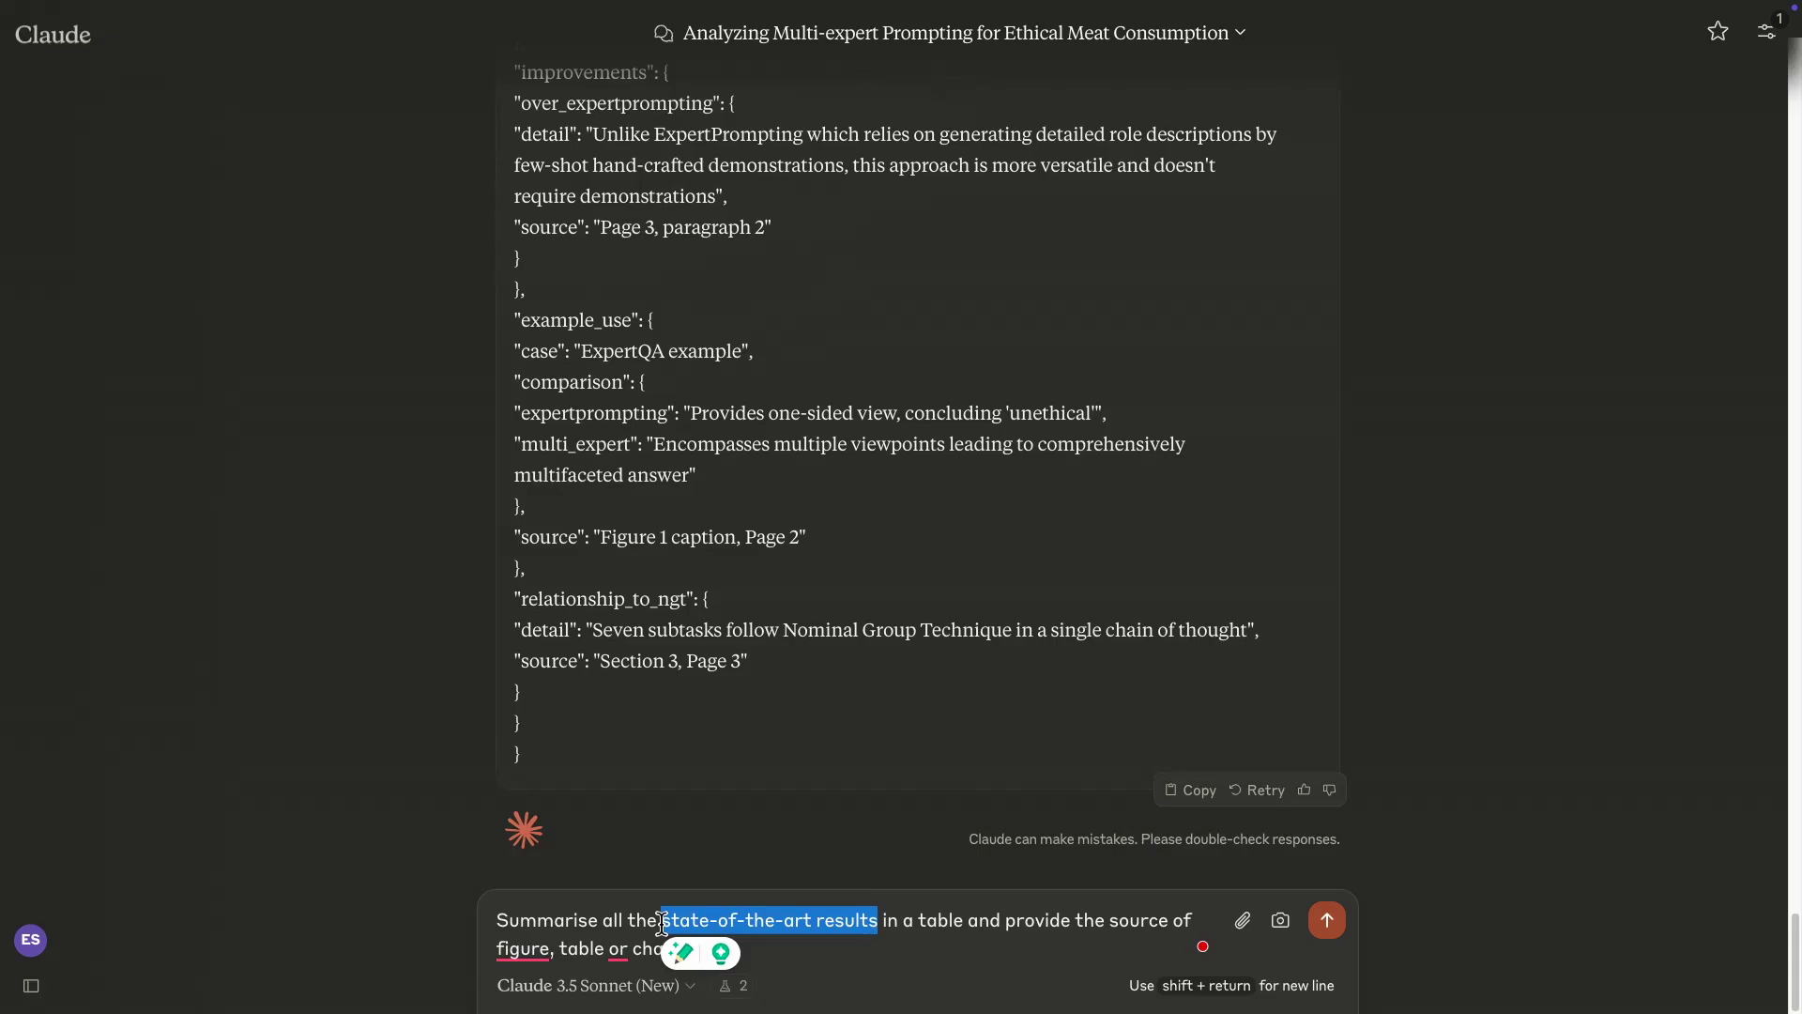
pyautogui.click(960, 669)
# Send the state-of-the-art summary request and review the returned SOTA table, e.g. TruthfulQA 89.35% vs 87.97%
pyautogui.press('Return')
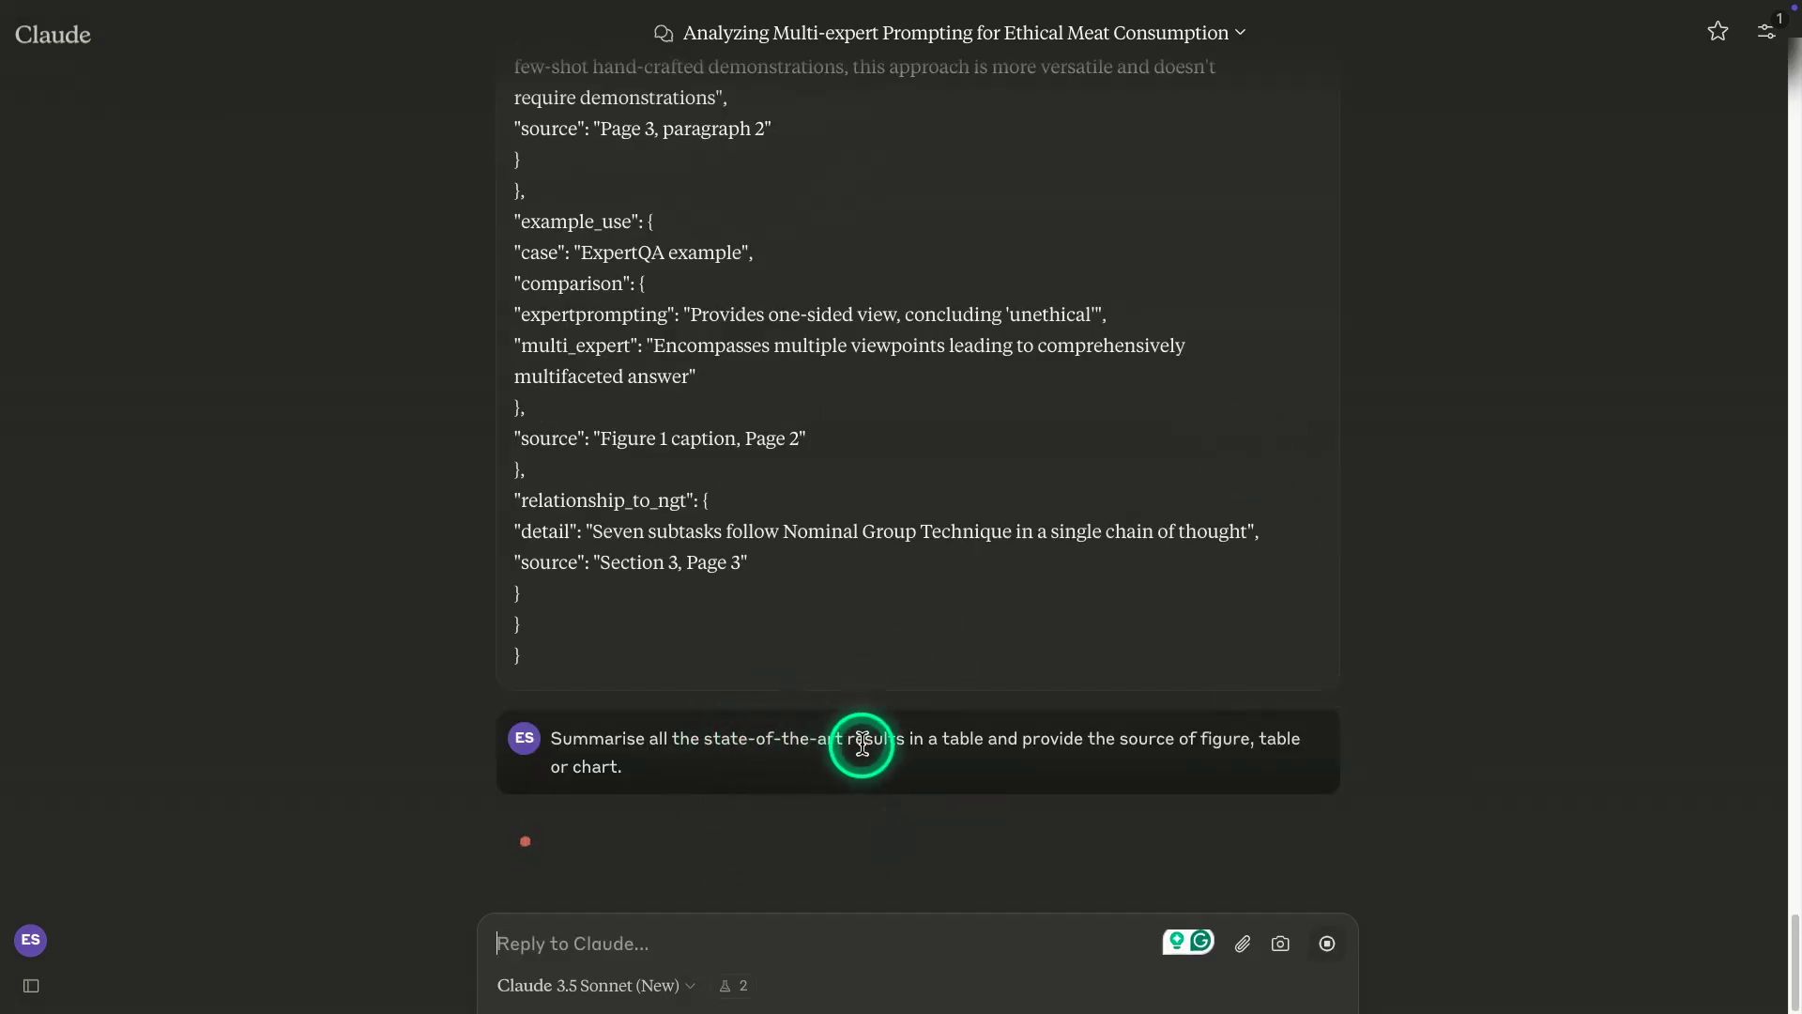
pyautogui.moveTo(845, 741); pyautogui.dragTo(706, 741)
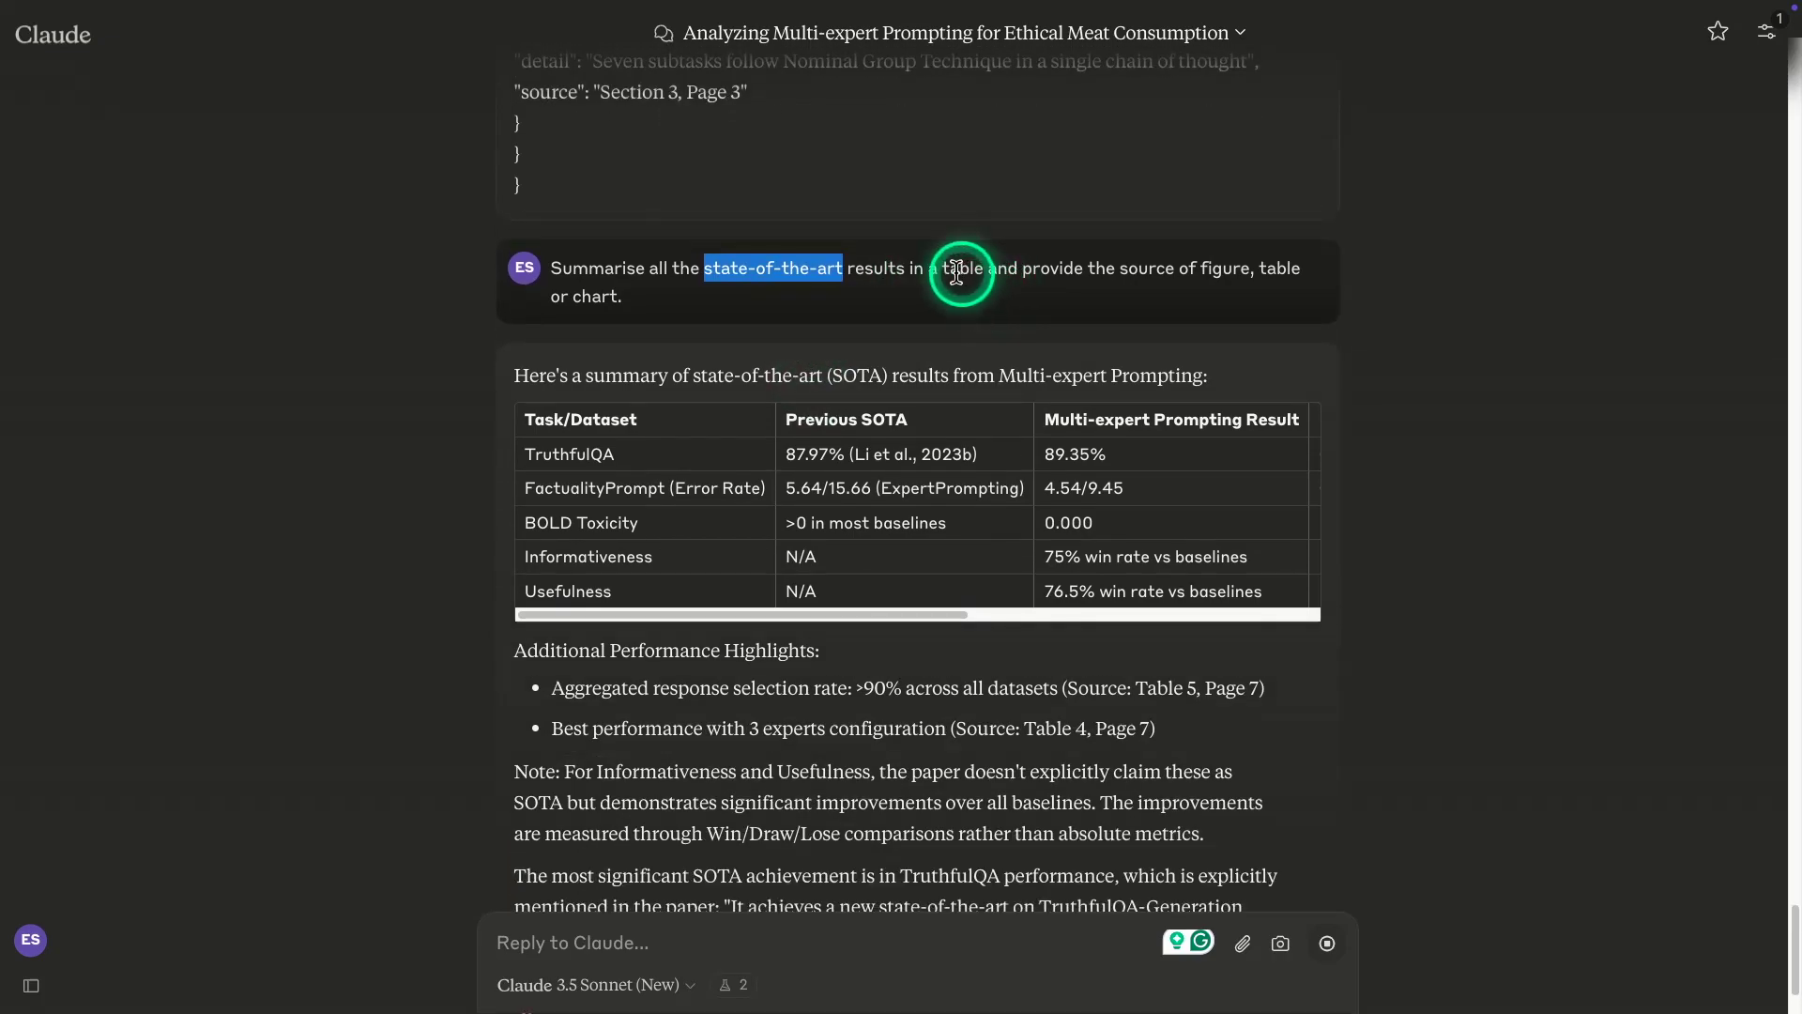
pyautogui.moveTo(977, 273); pyautogui.dragTo(984, 270)
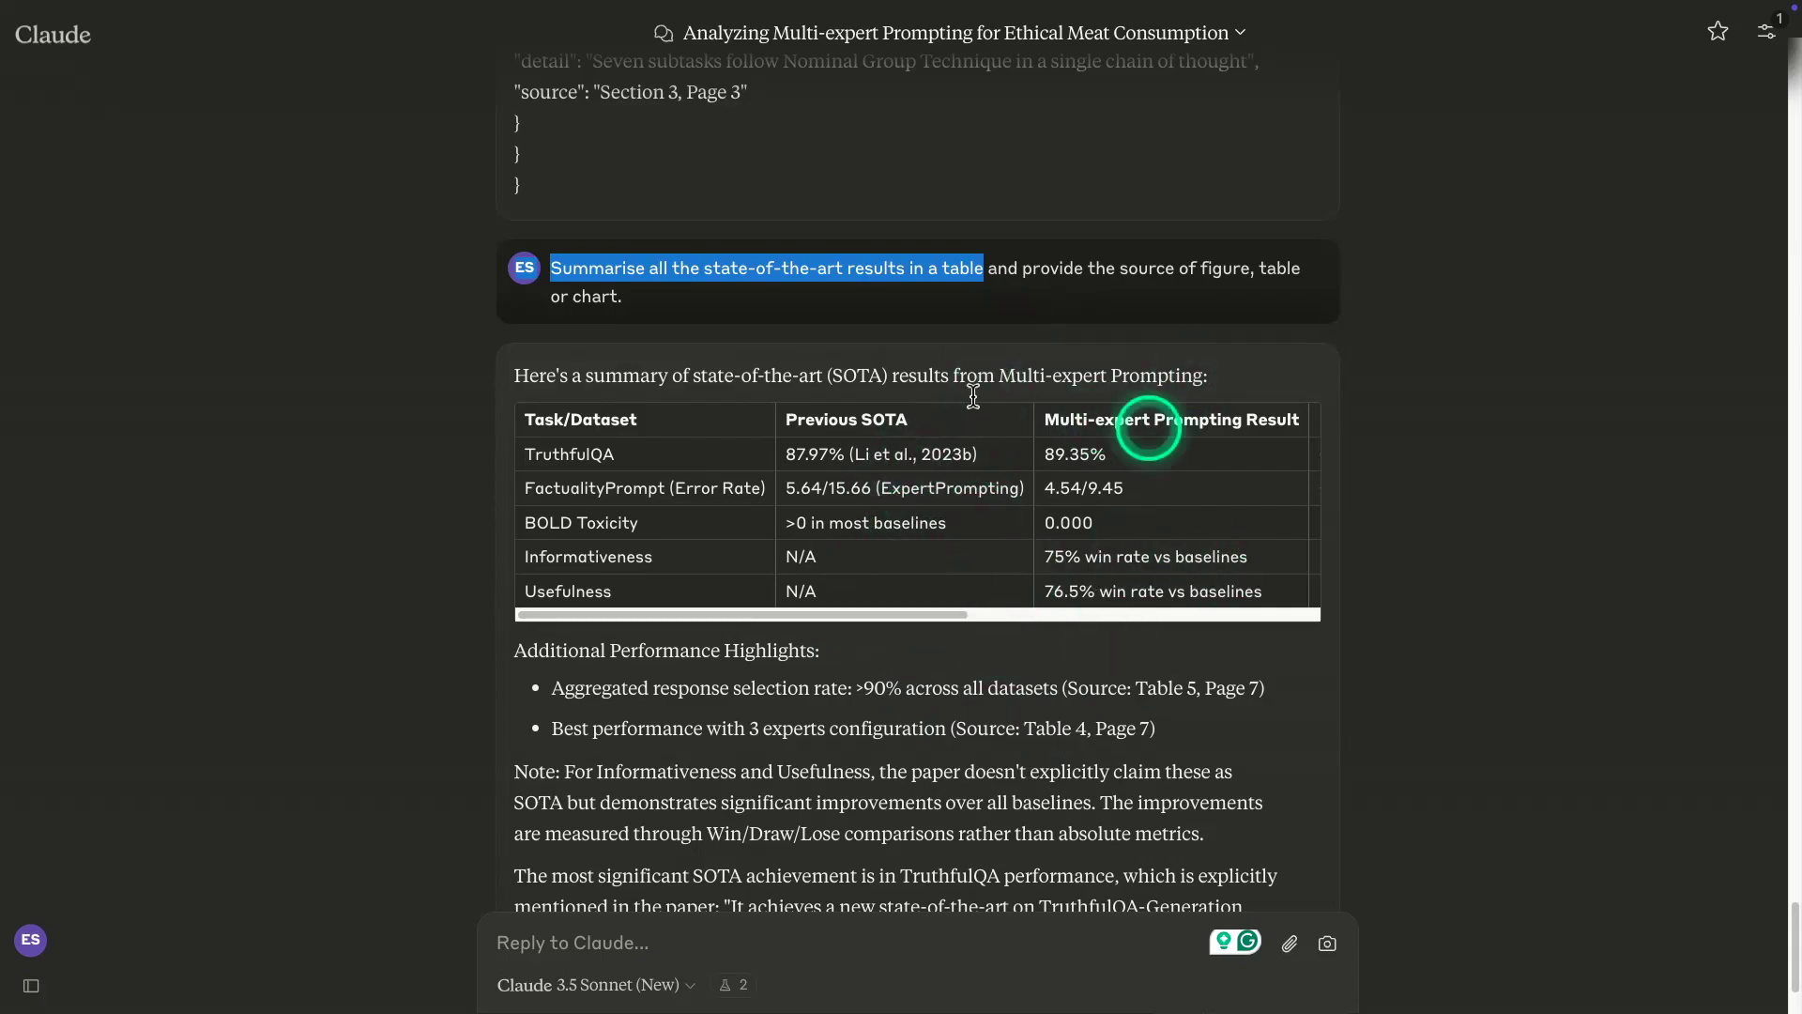
pyautogui.click(718, 469)
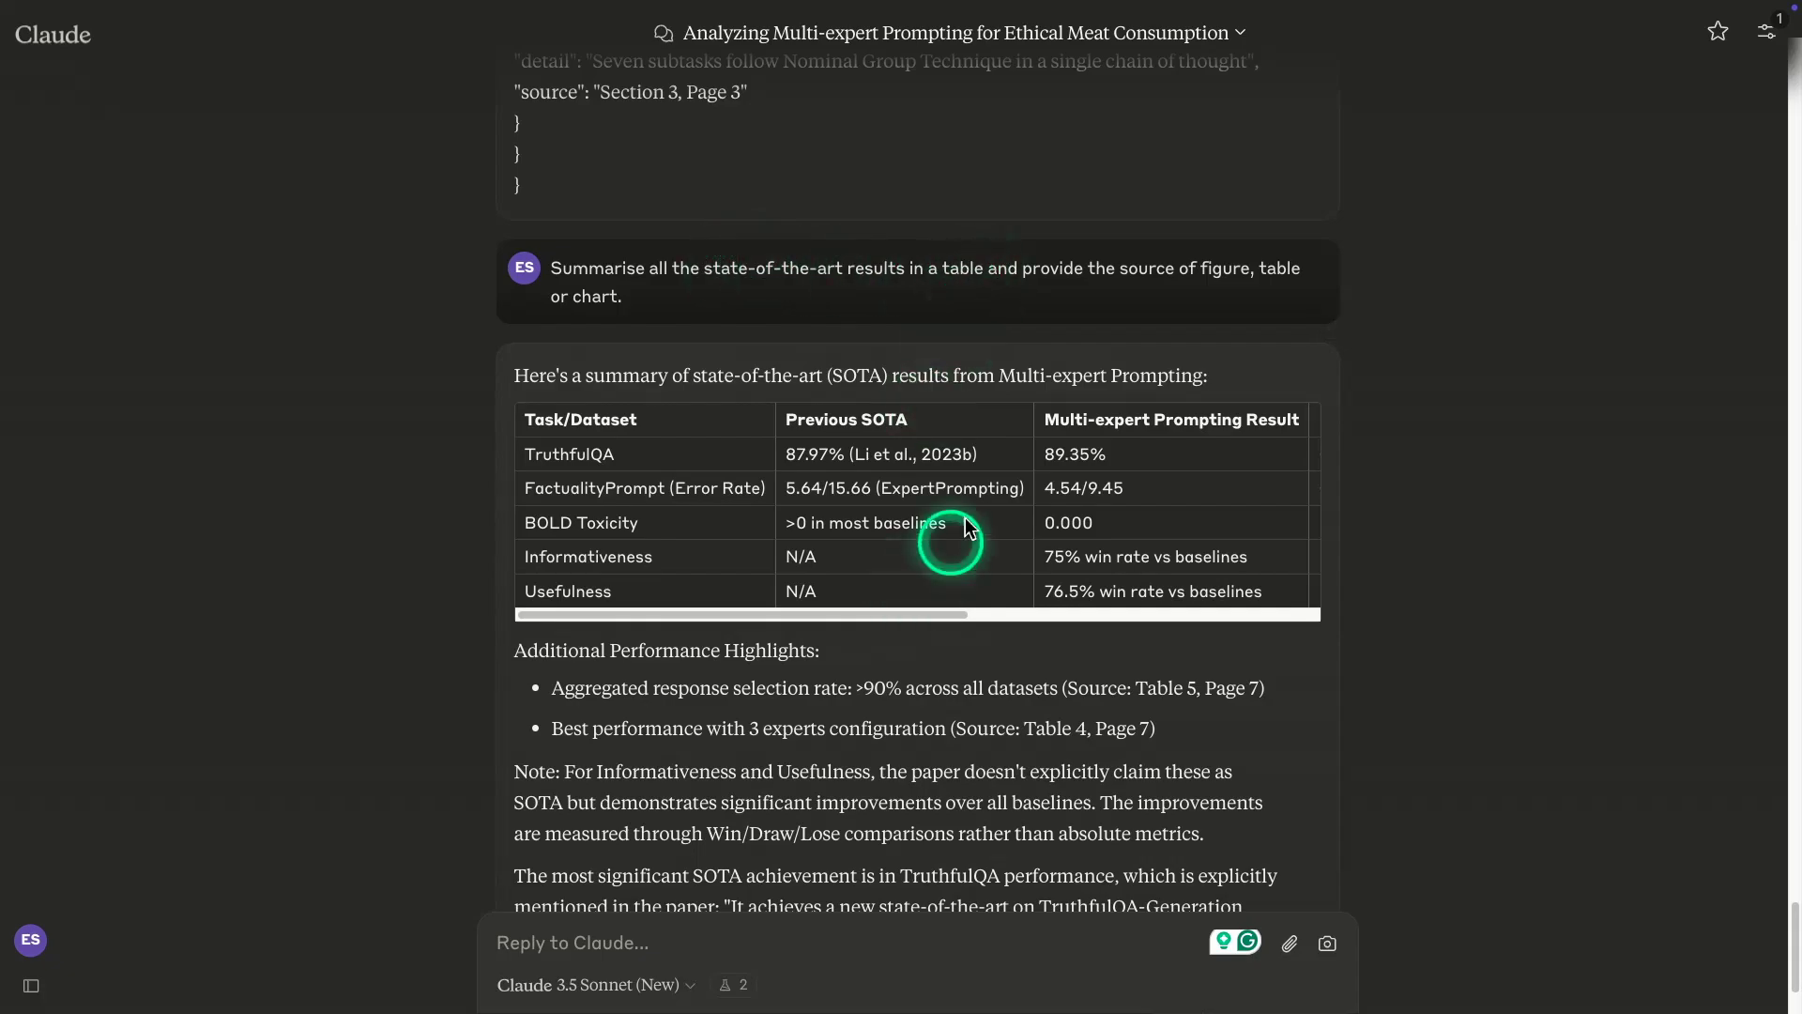
pyautogui.hscroll(5, 563, 497)
pyautogui.hscroll(2, 586, 500)
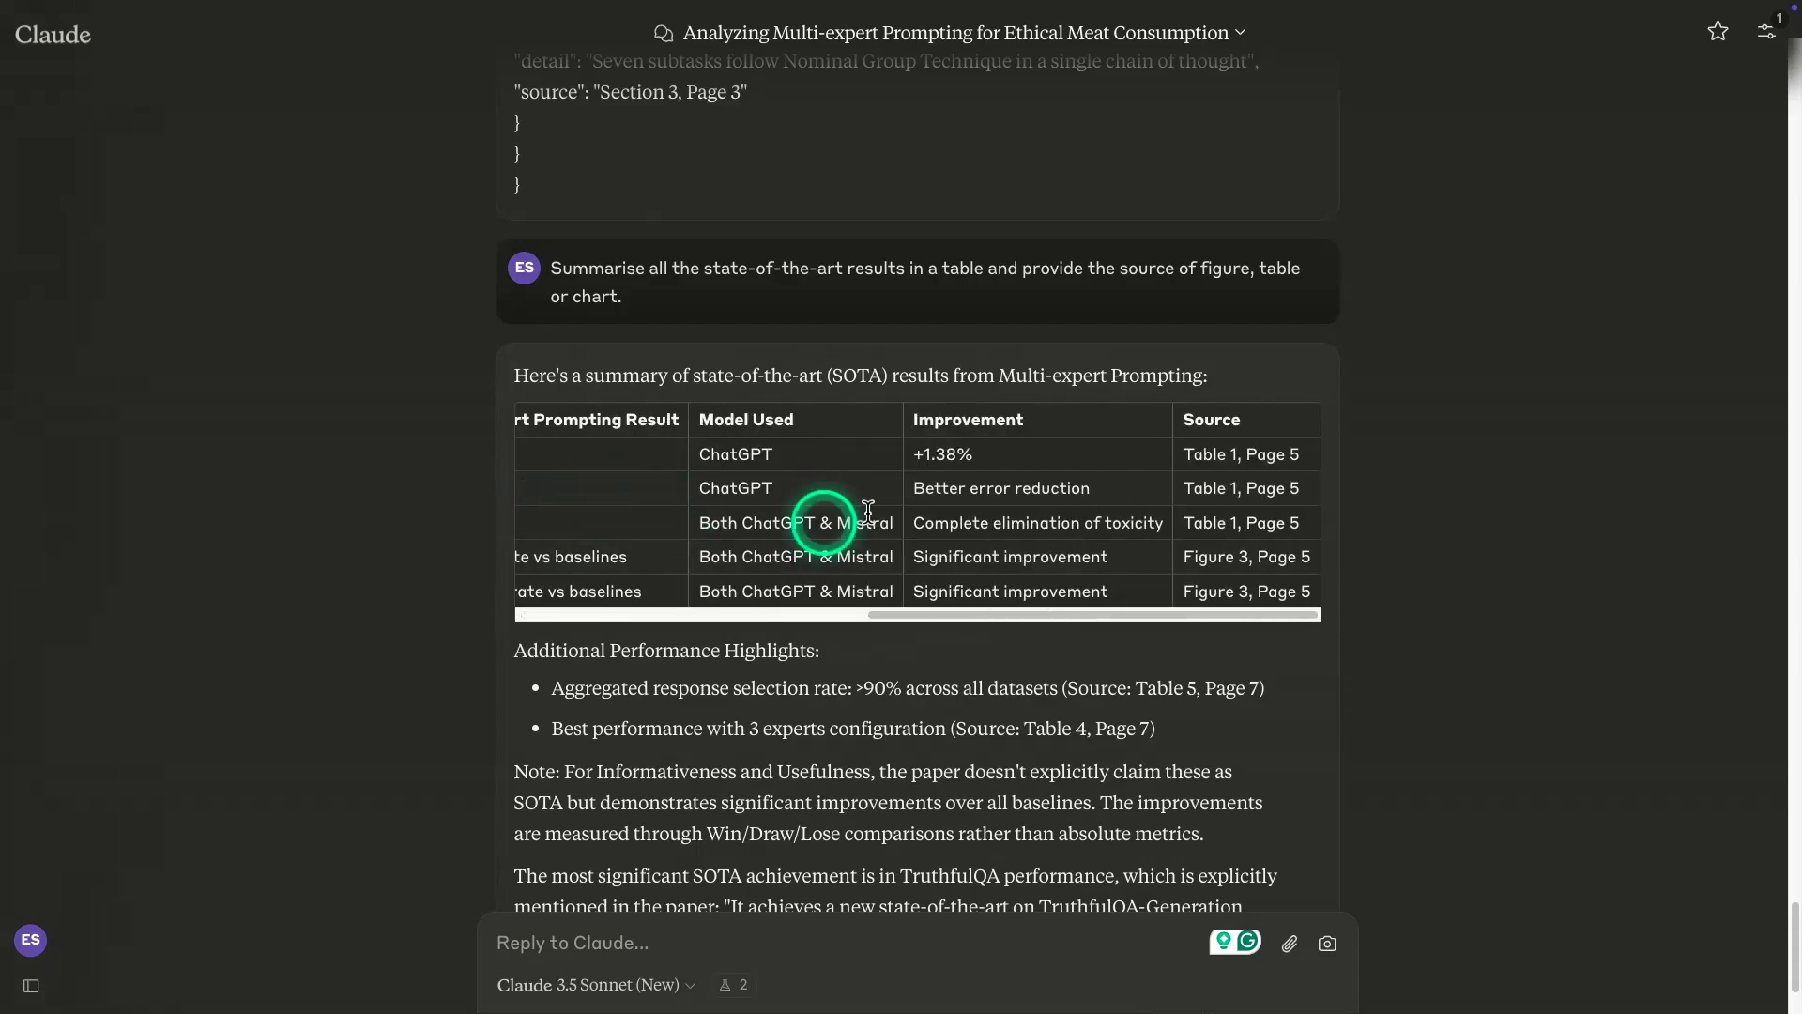
pyautogui.hscroll(-10, 830, 521)
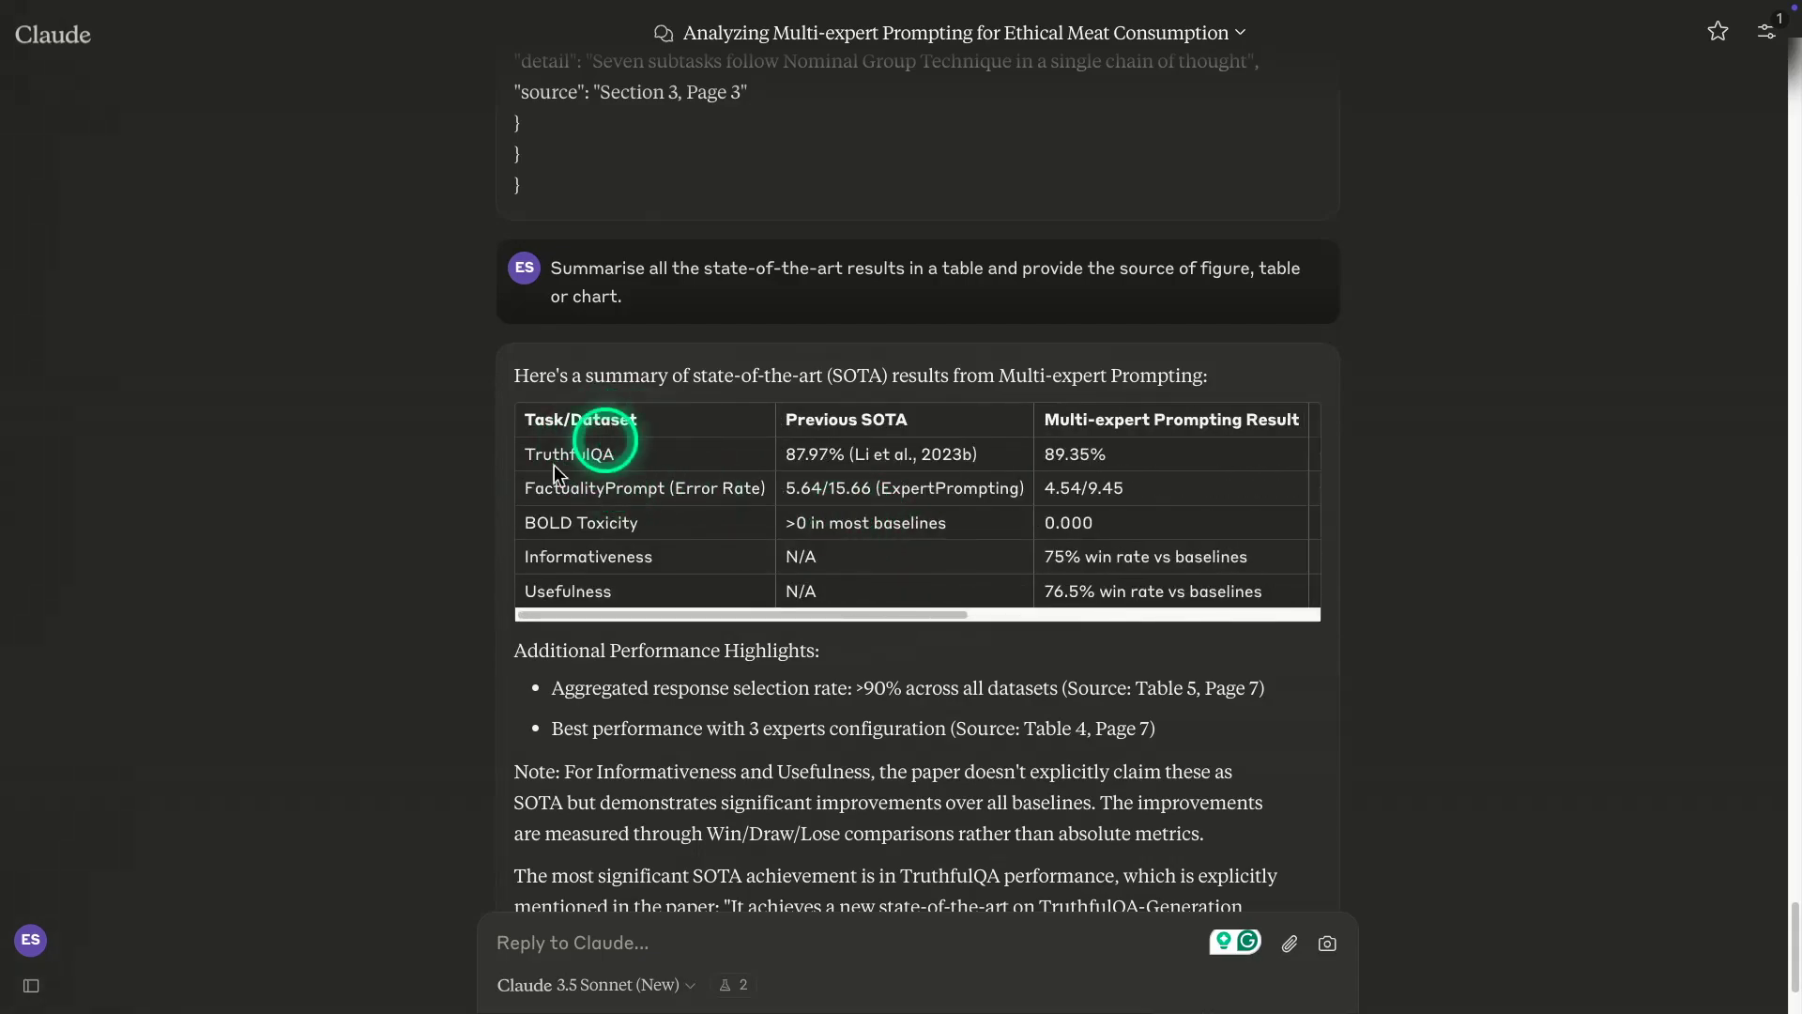
pyautogui.hscroll(2, 576, 591)
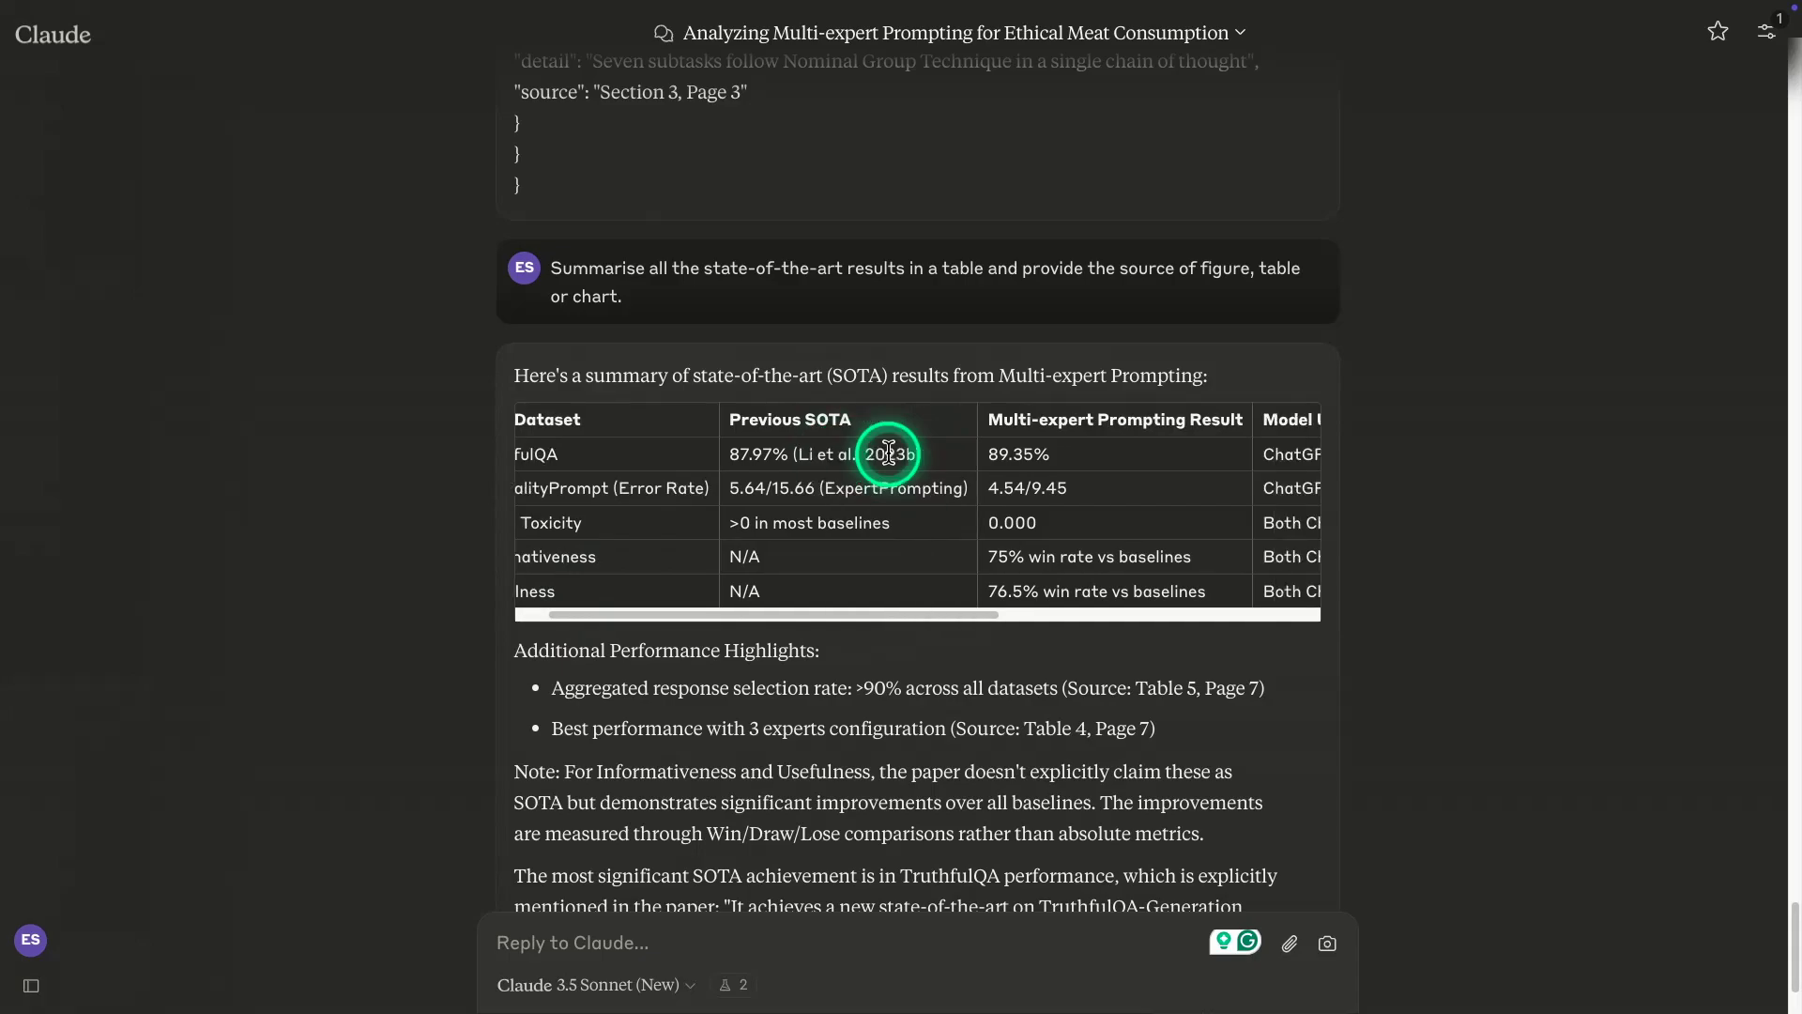
pyautogui.hscroll(-2, 887, 454)
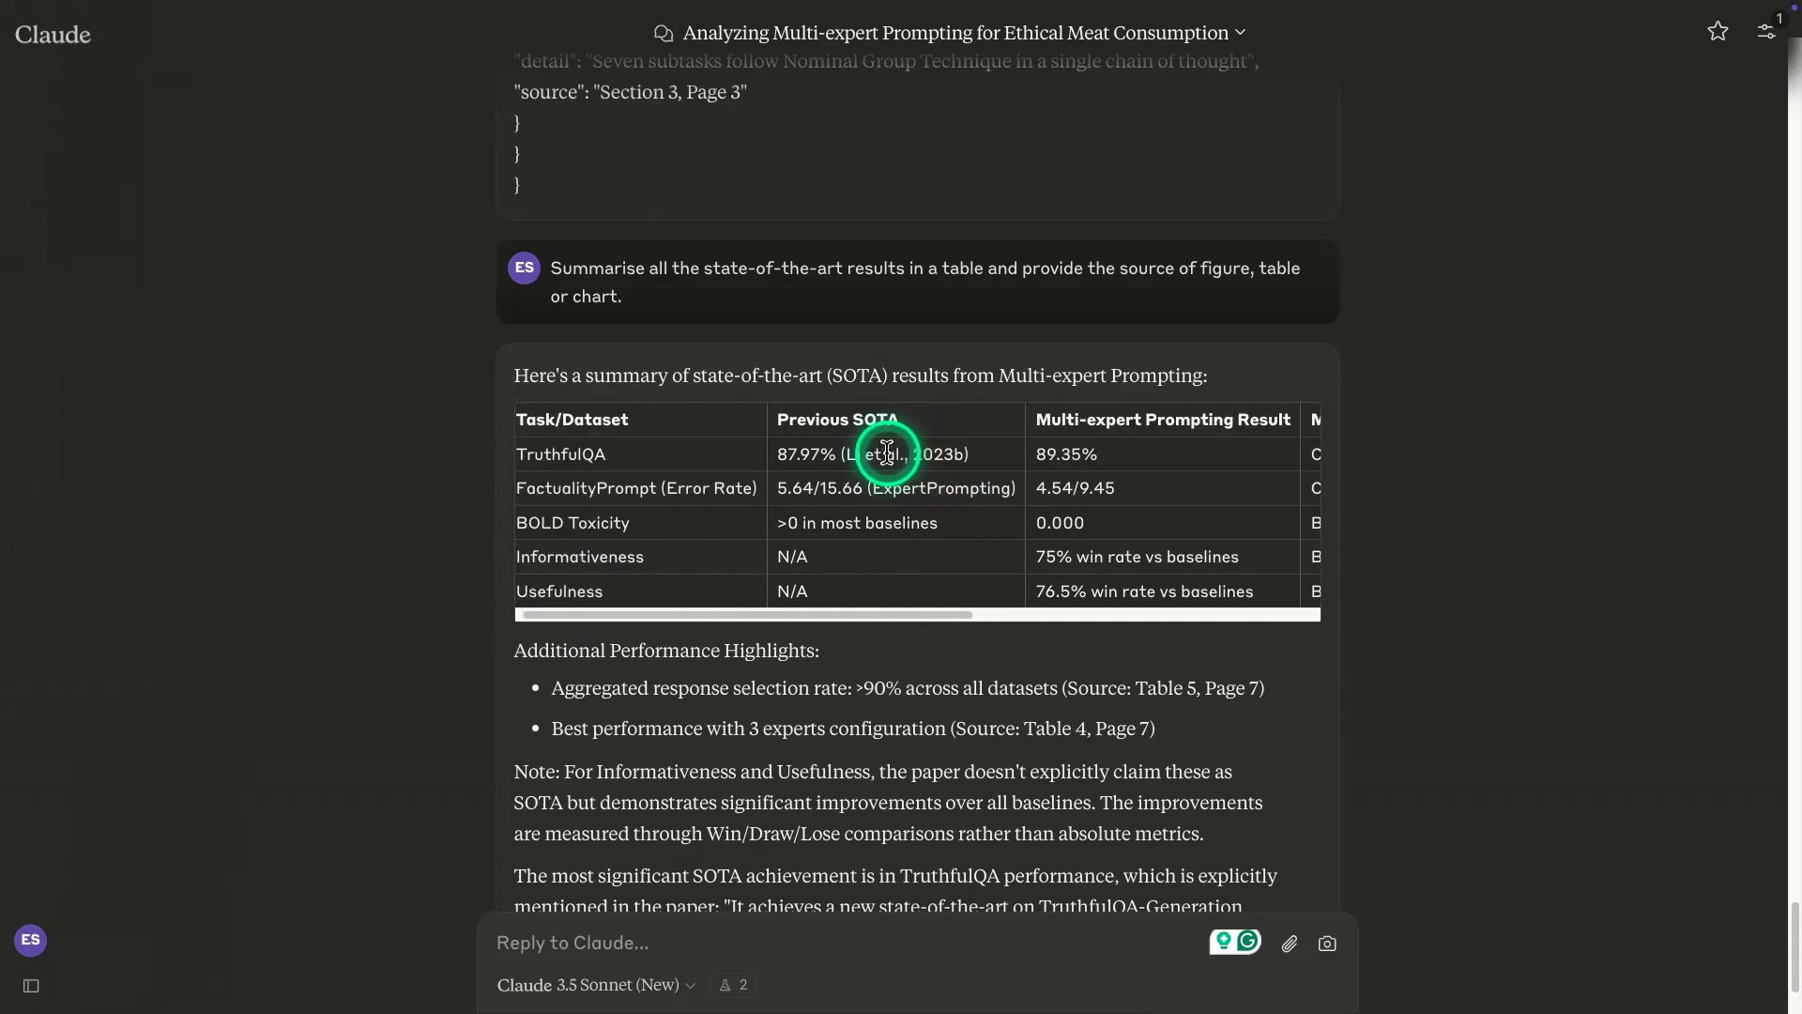
pyautogui.hscroll(2, 846, 479)
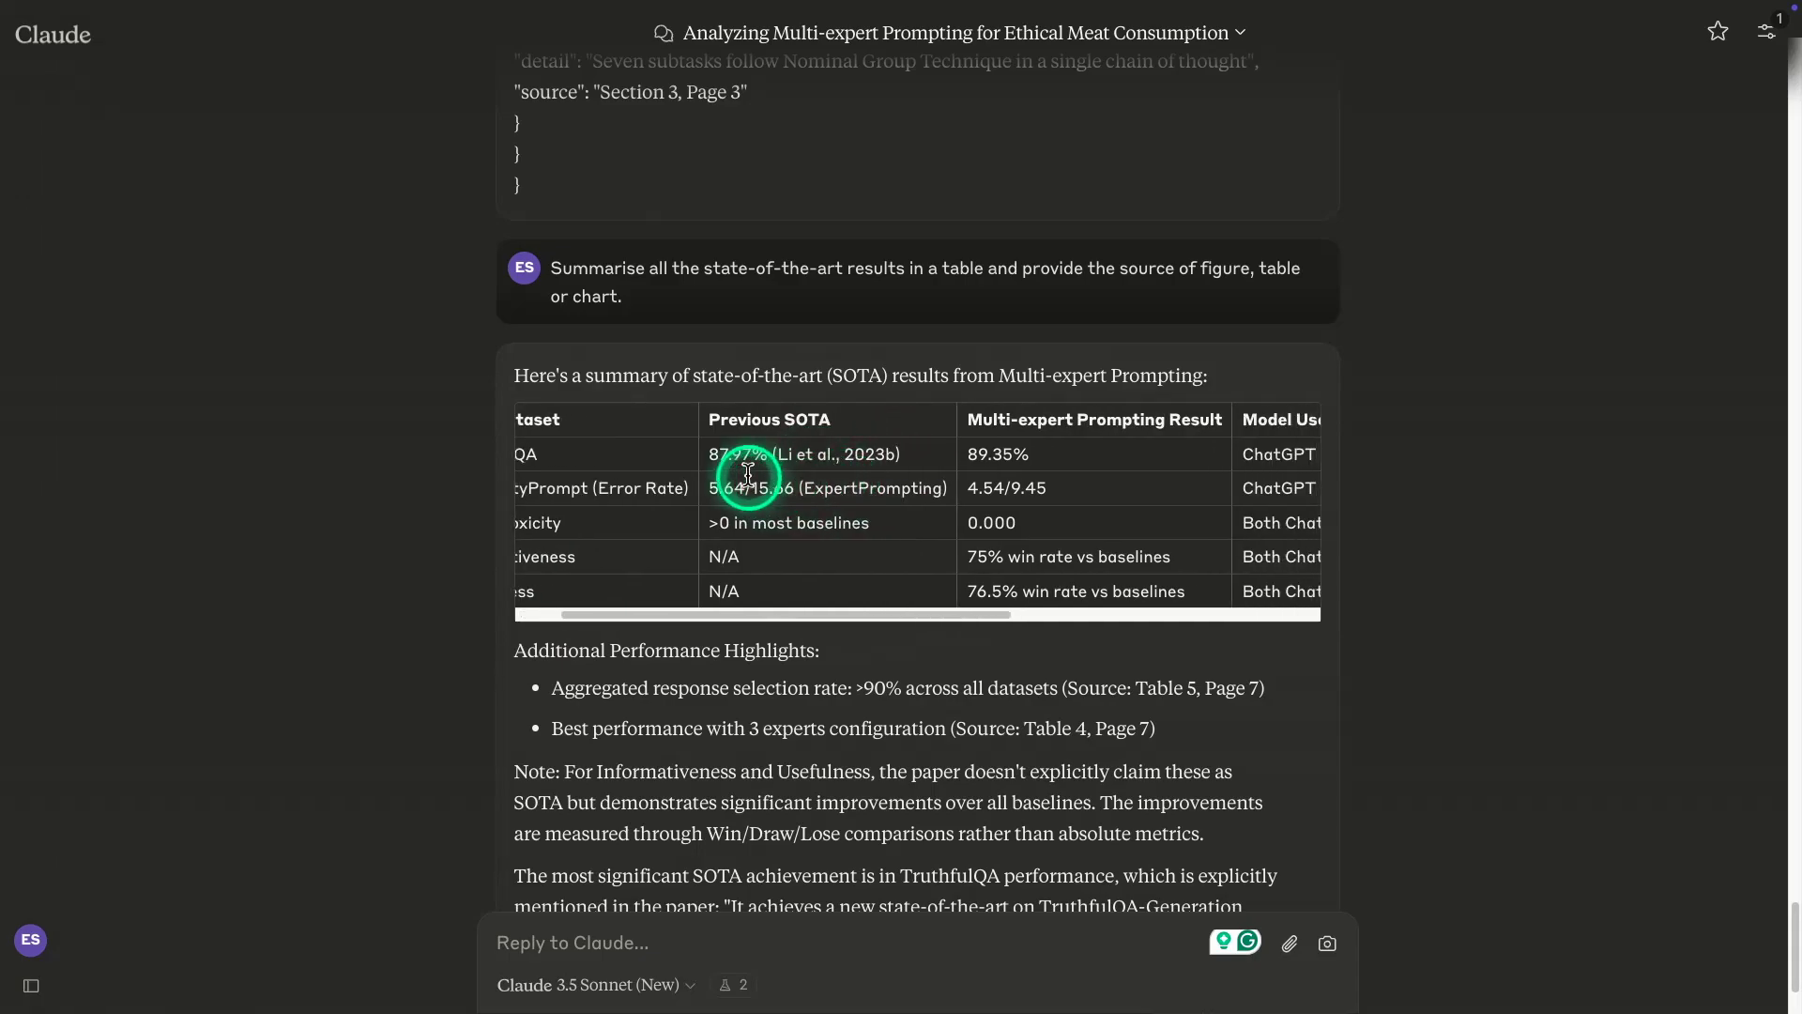
pyautogui.hscroll(-2, 821, 483)
pyautogui.hscroll(4, 788, 462)
pyautogui.hscroll(1, 825, 477)
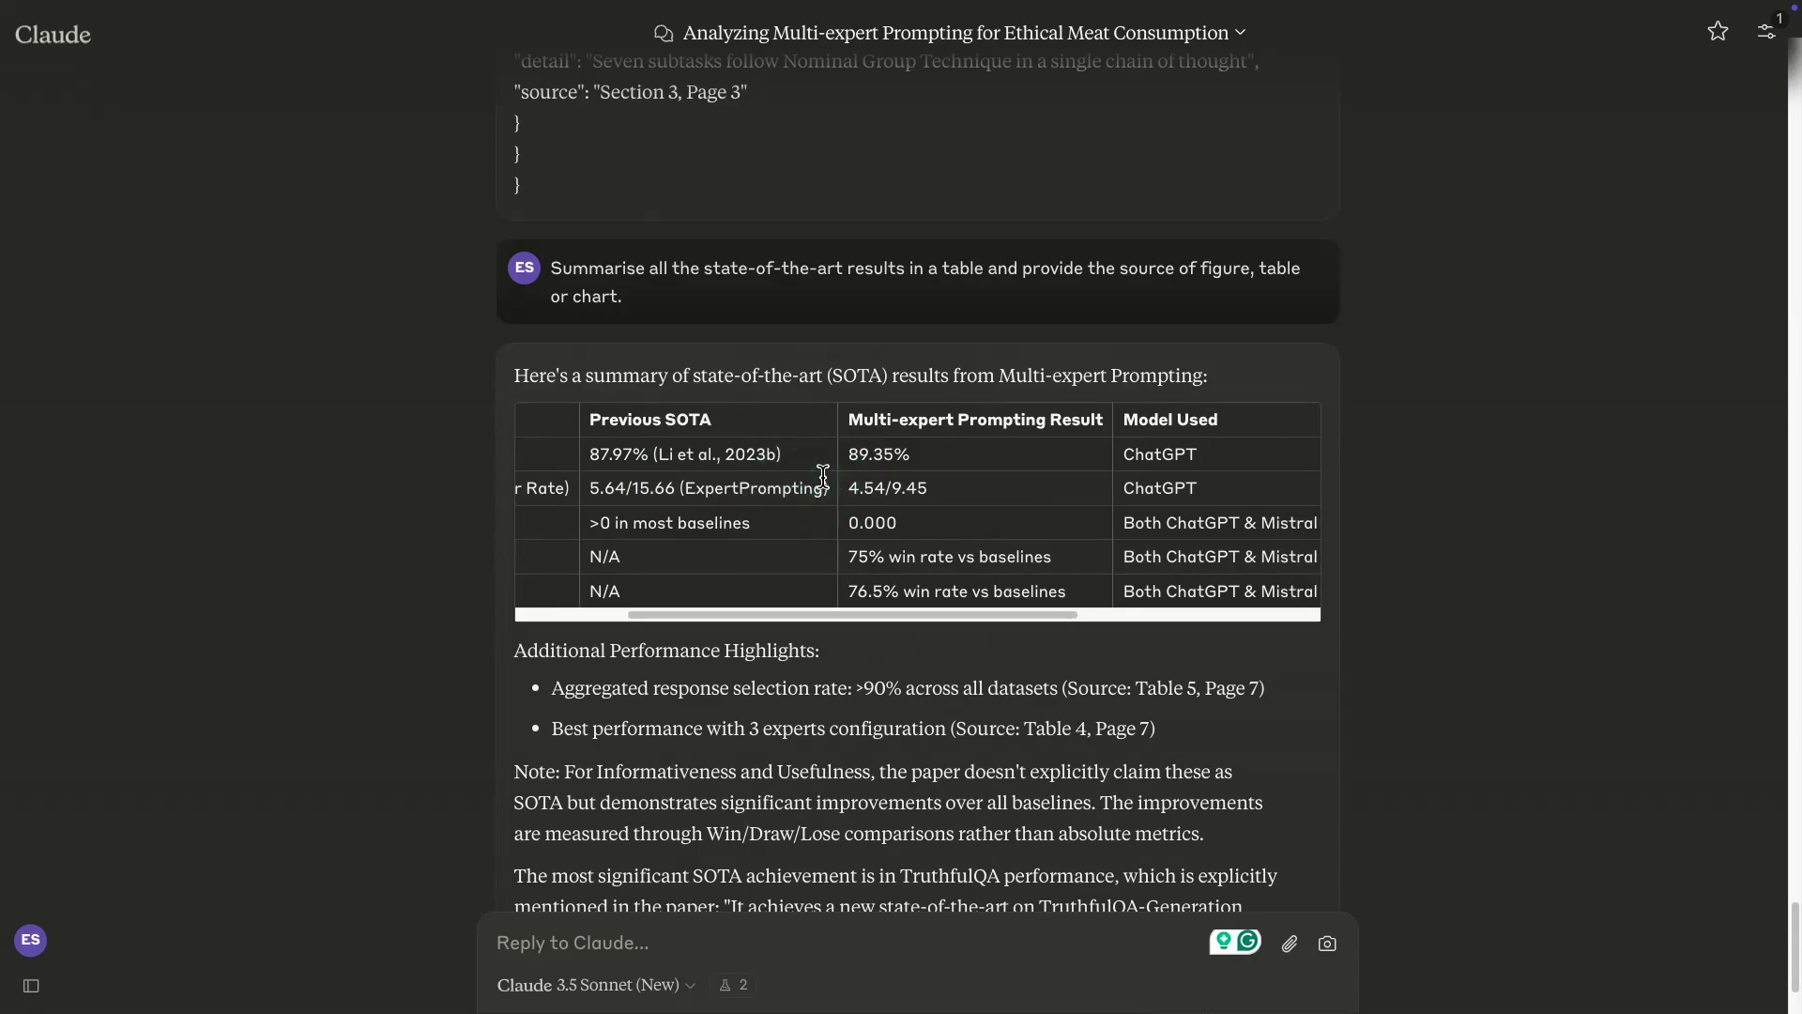
pyautogui.hscroll(-5, 823, 477)
pyautogui.click(700, 451)
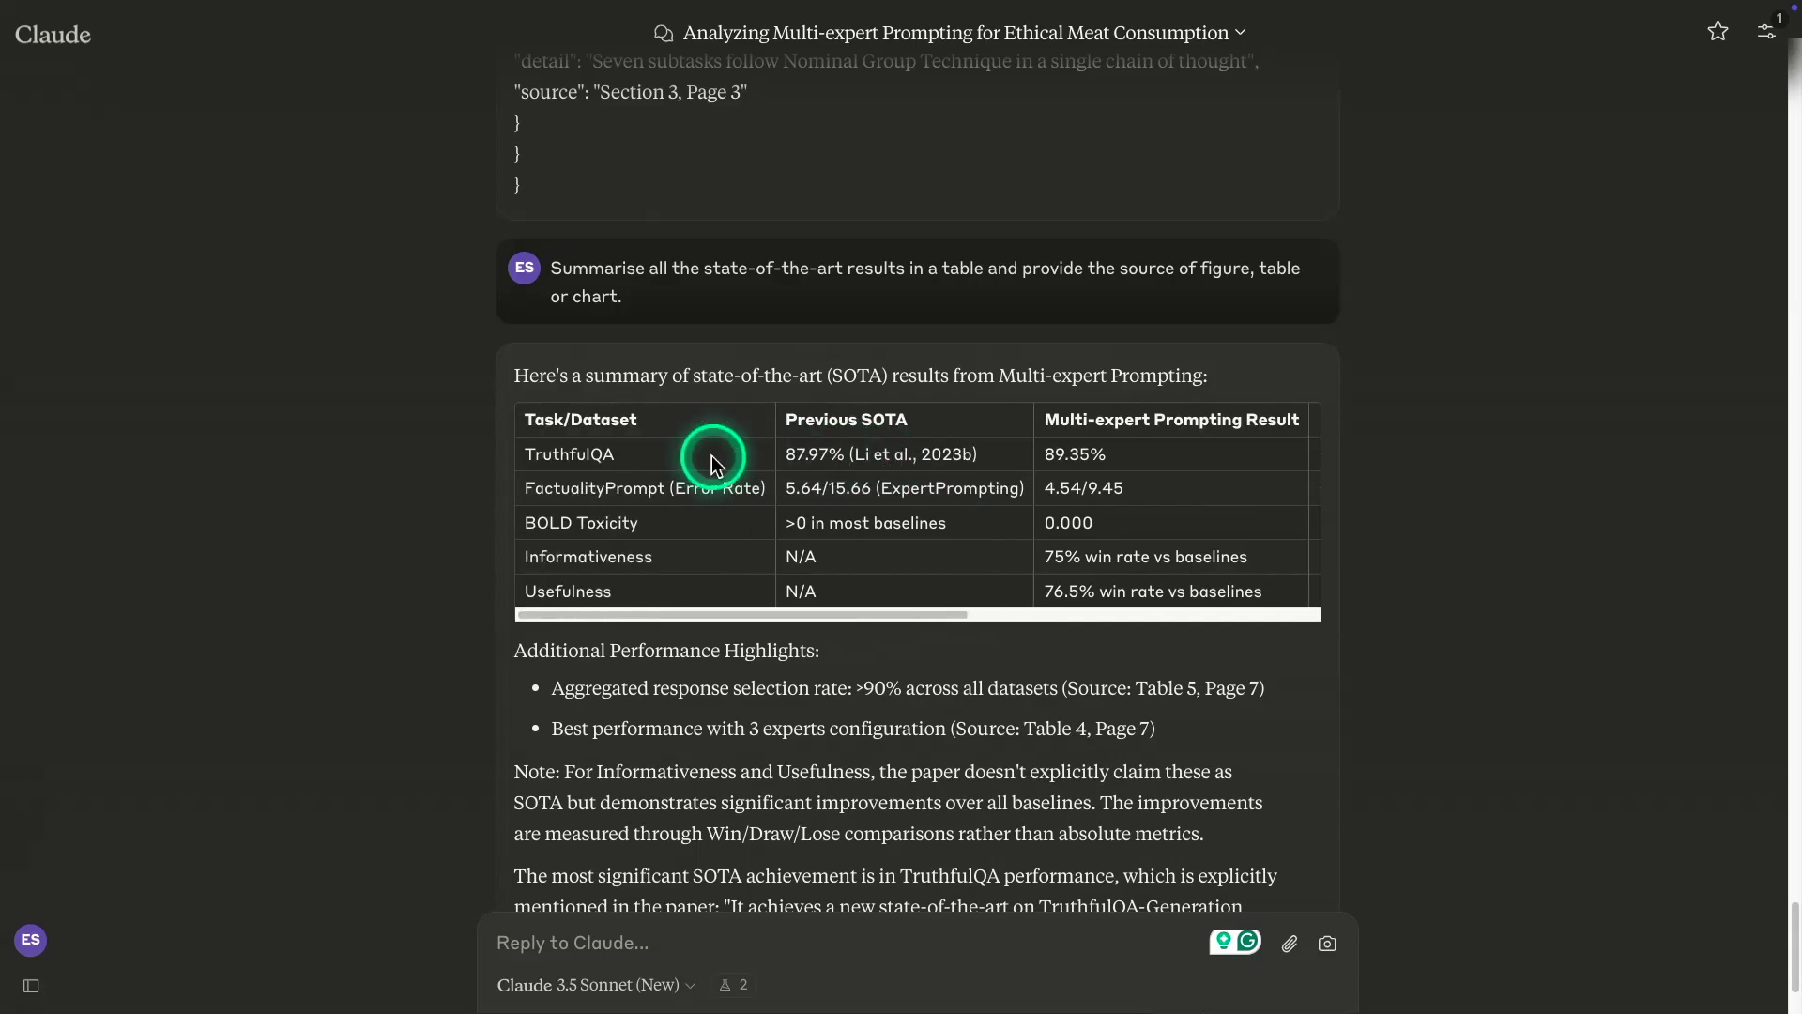
pyautogui.hscroll(3, 759, 467)
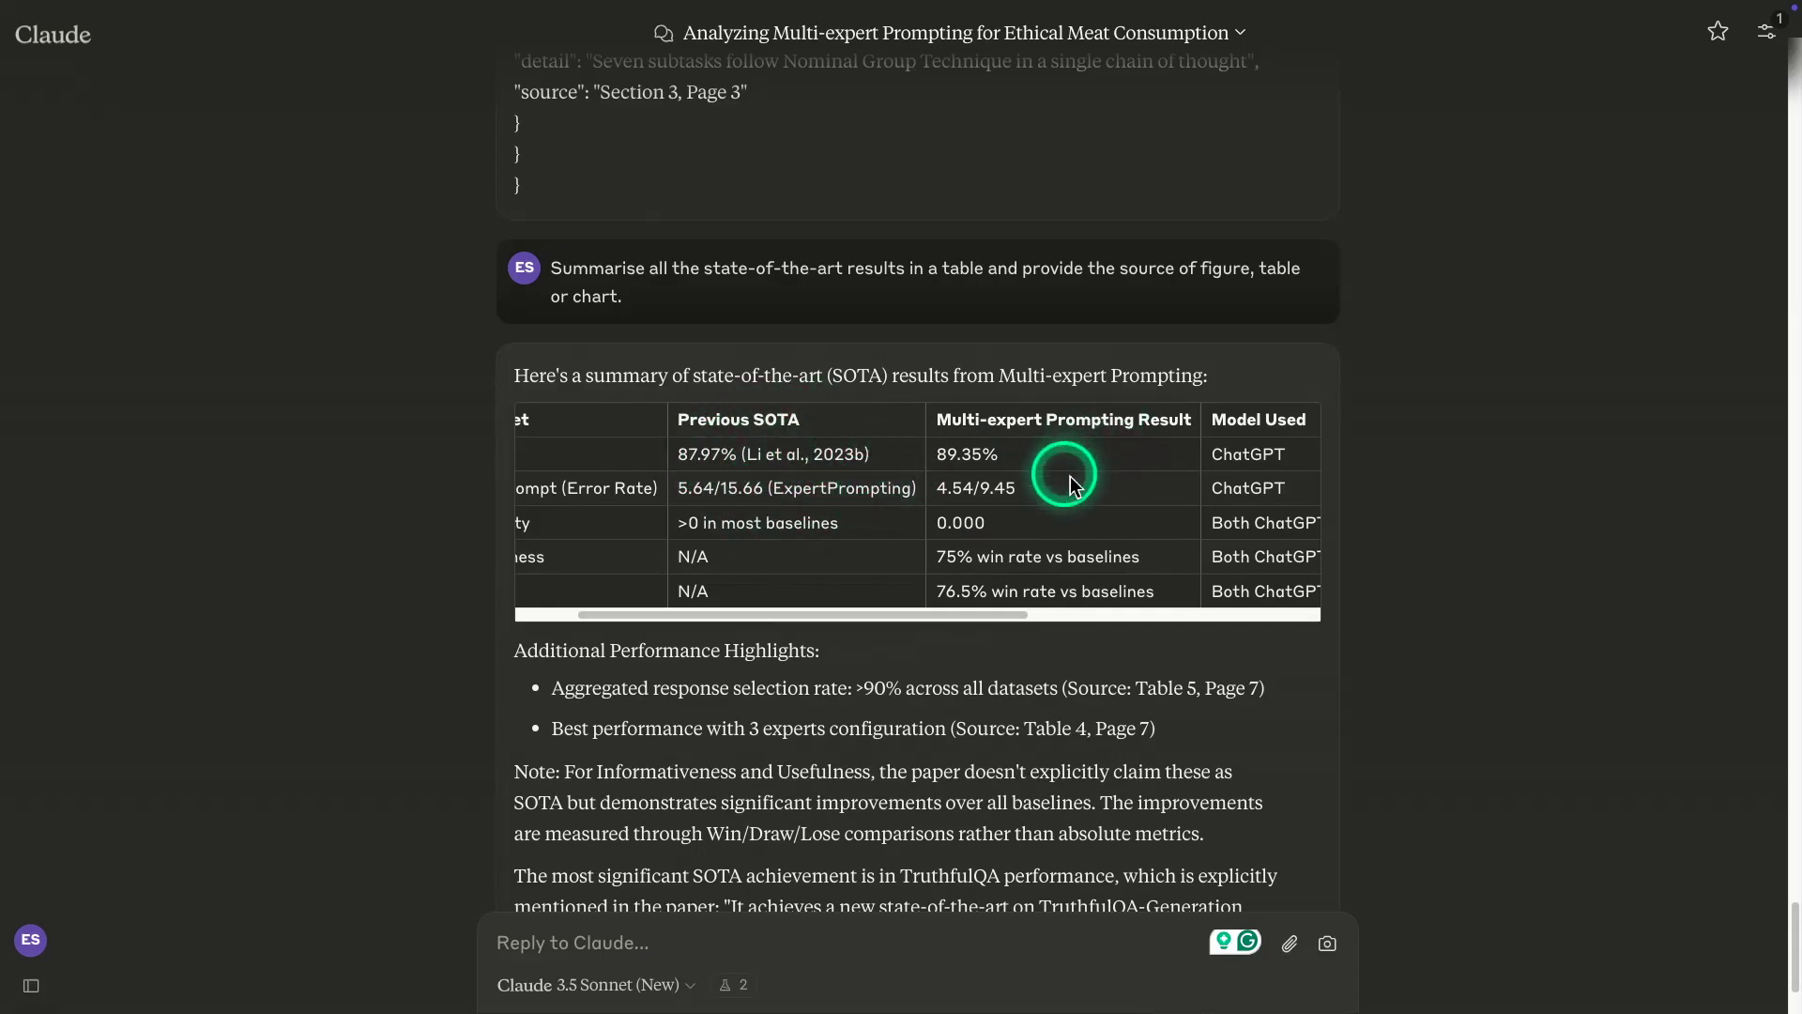
pyautogui.hscroll(1, 1070, 479)
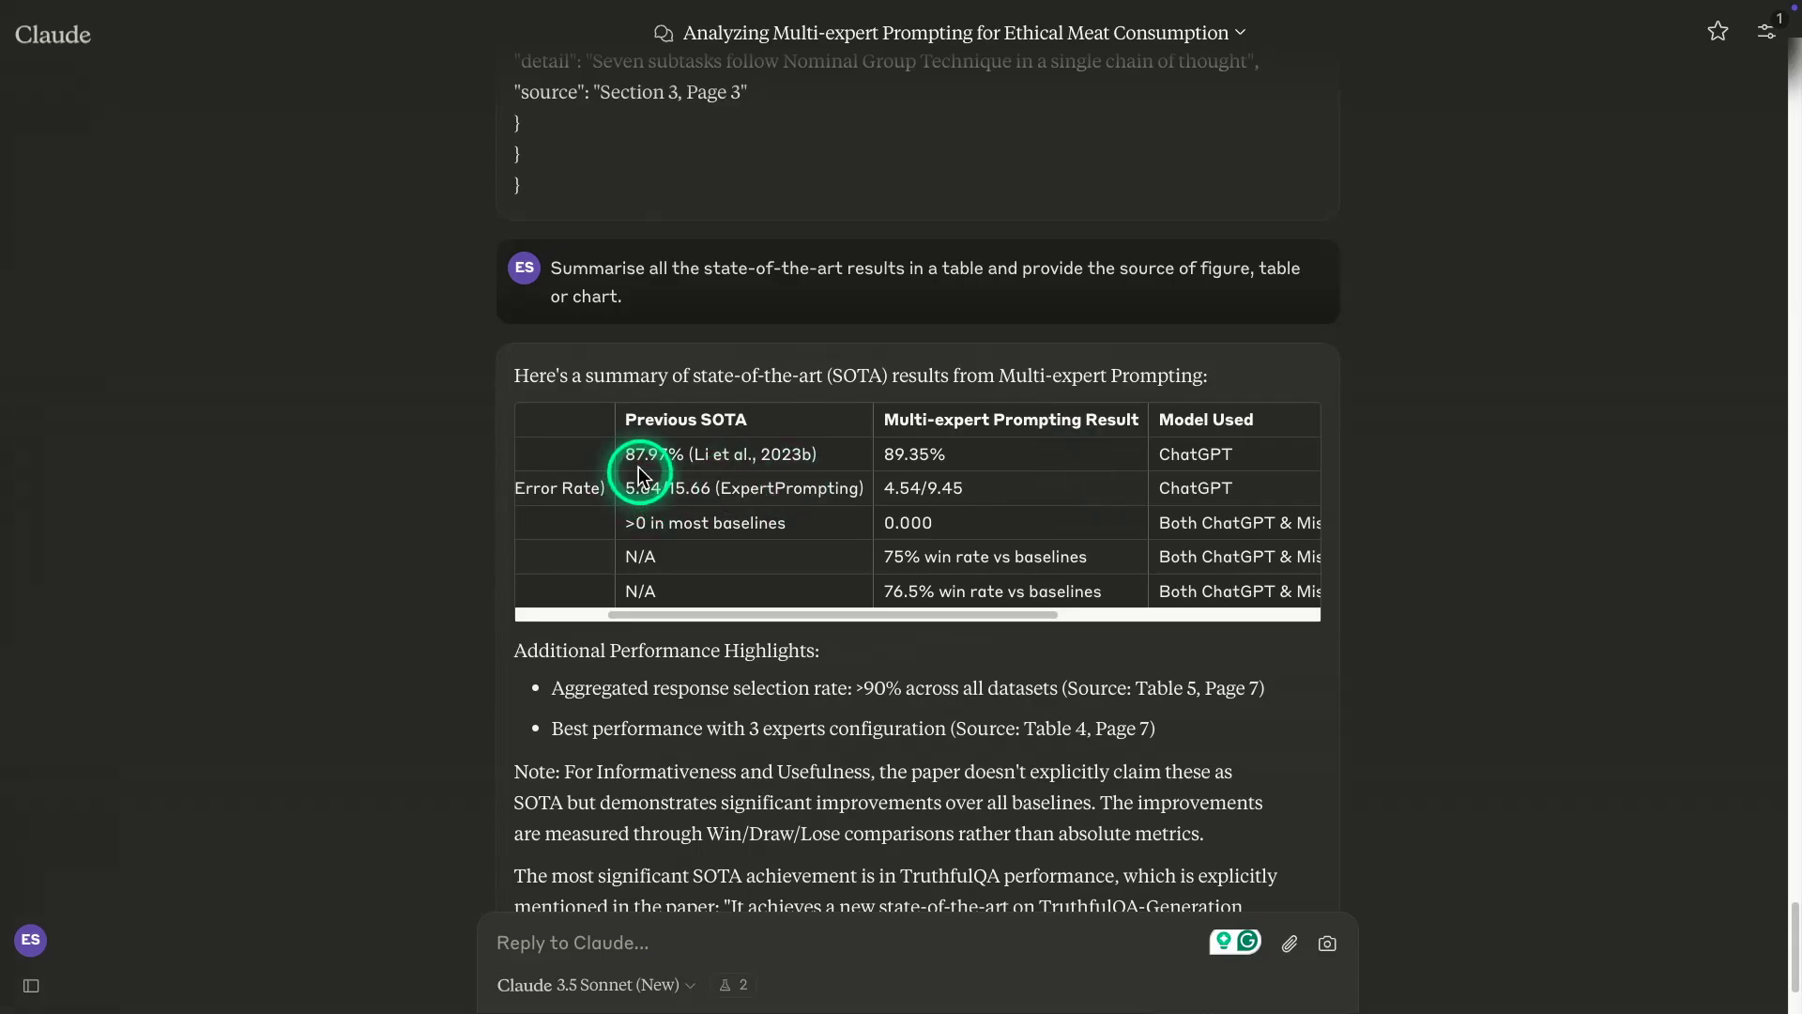
pyautogui.hscroll(2, 1025, 422)
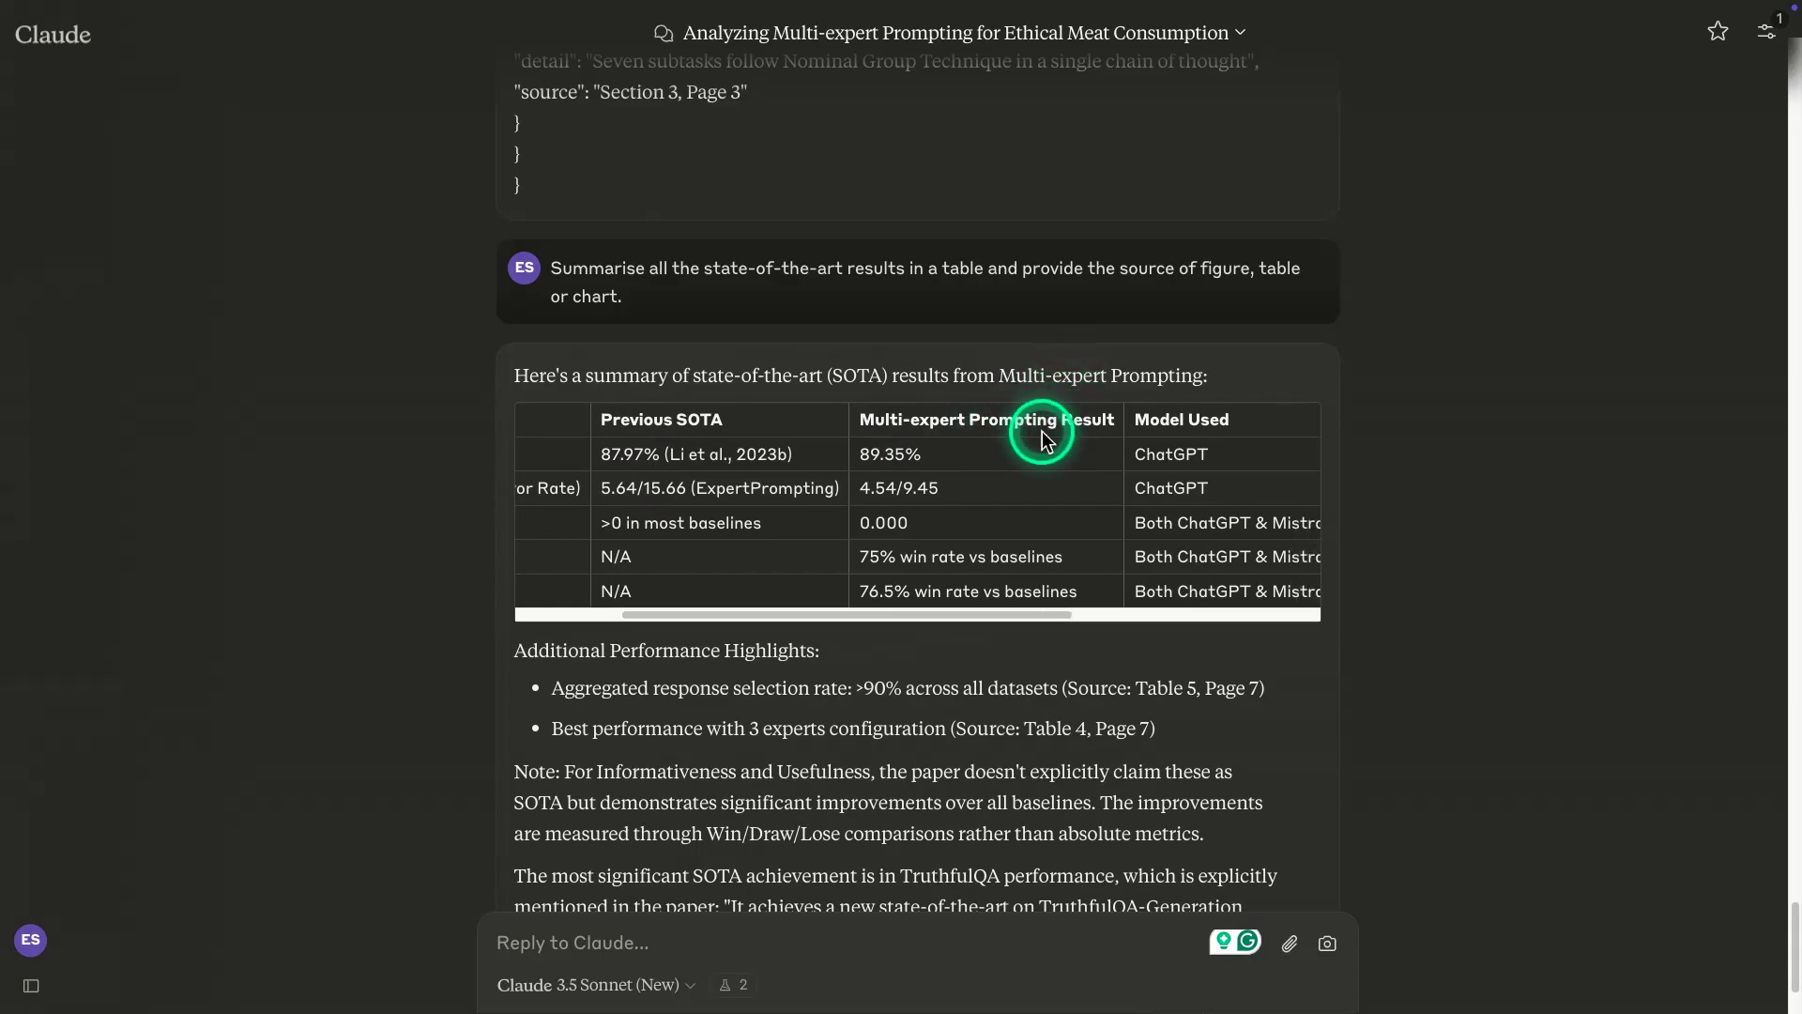
pyautogui.hscroll(-4, 1037, 442)
pyautogui.hscroll(-2, 1006, 531)
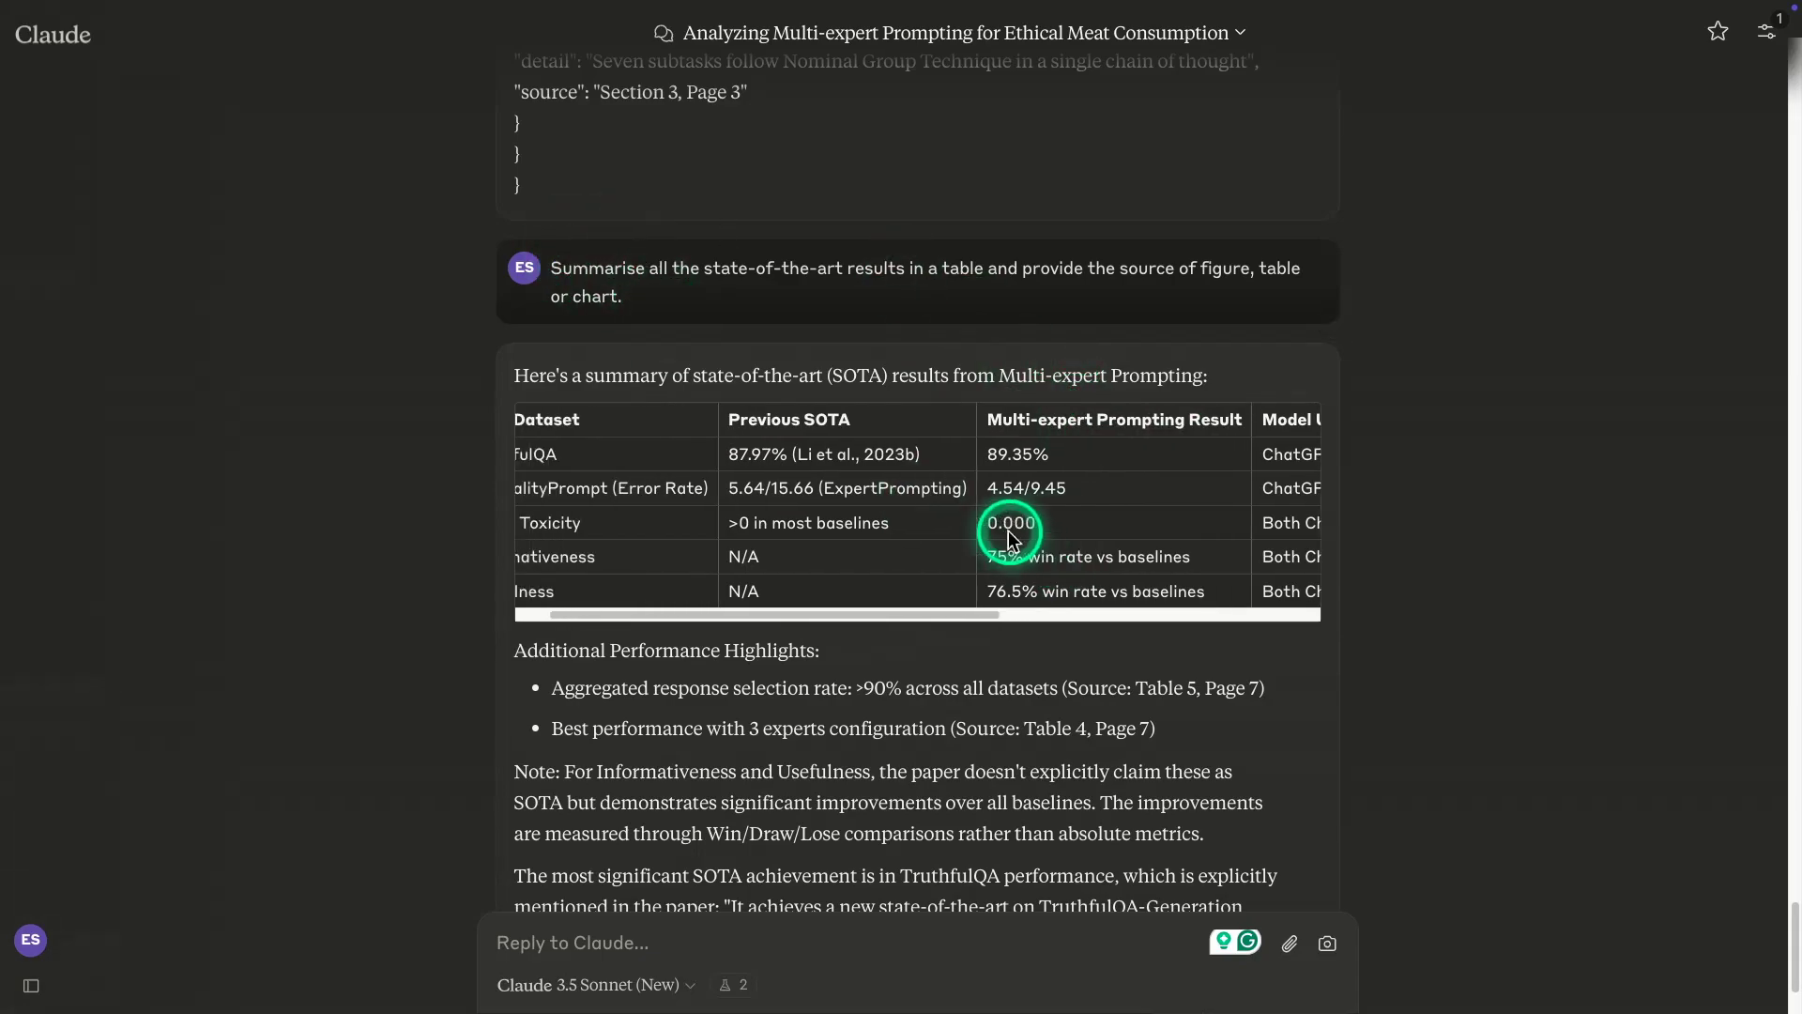
pyautogui.hscroll(3, 1006, 530)
pyautogui.hscroll(2, 1006, 530)
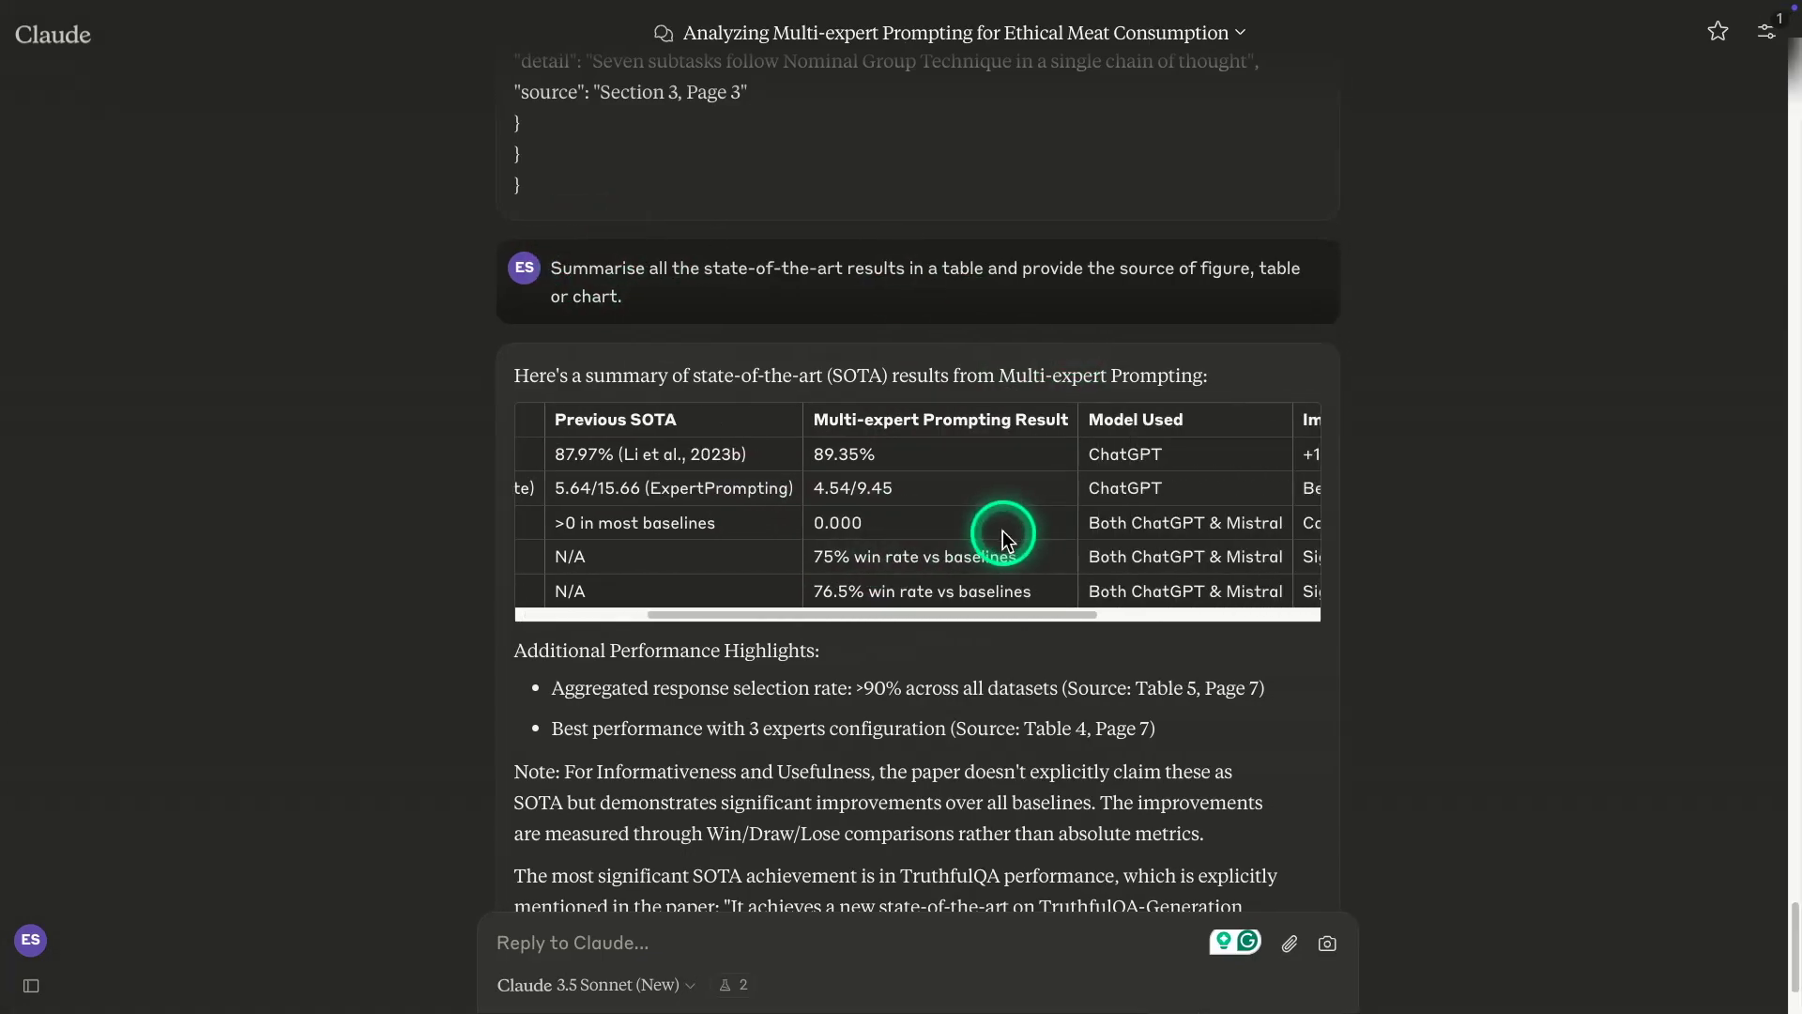
pyautogui.hscroll(1, 1004, 531)
pyautogui.hscroll(1, 1004, 528)
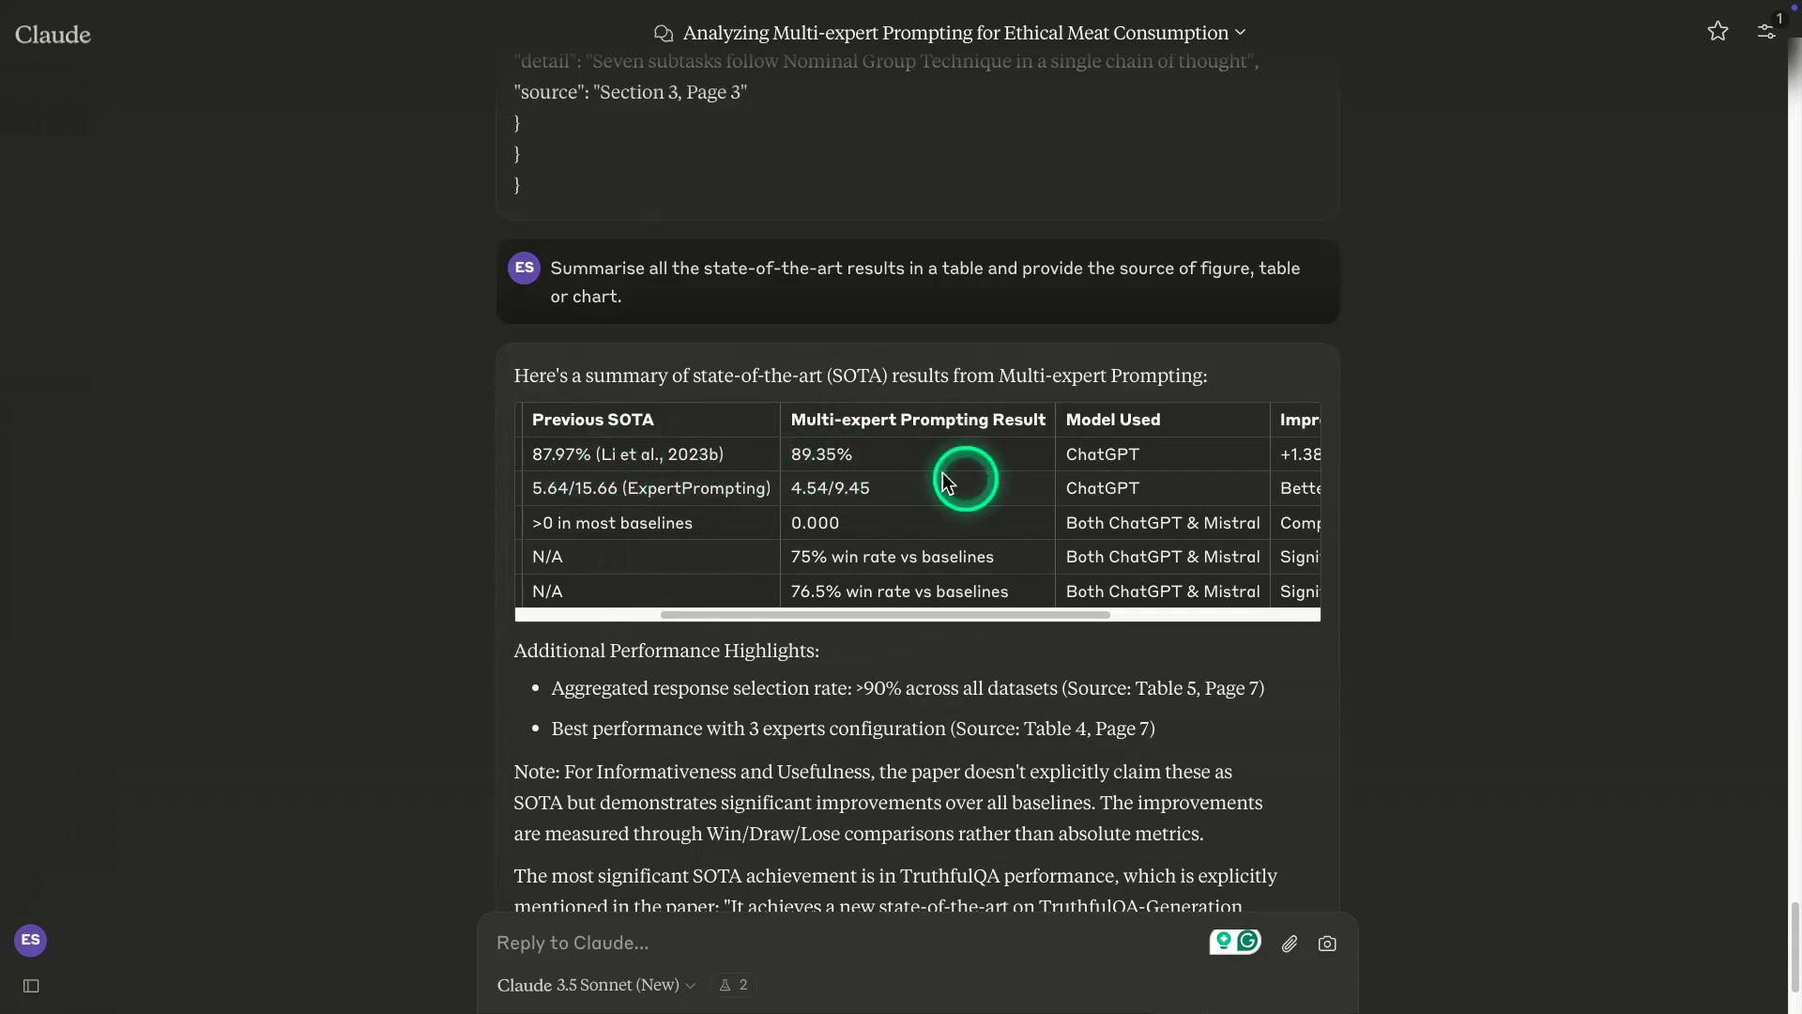
pyautogui.hscroll(-1, 905, 522)
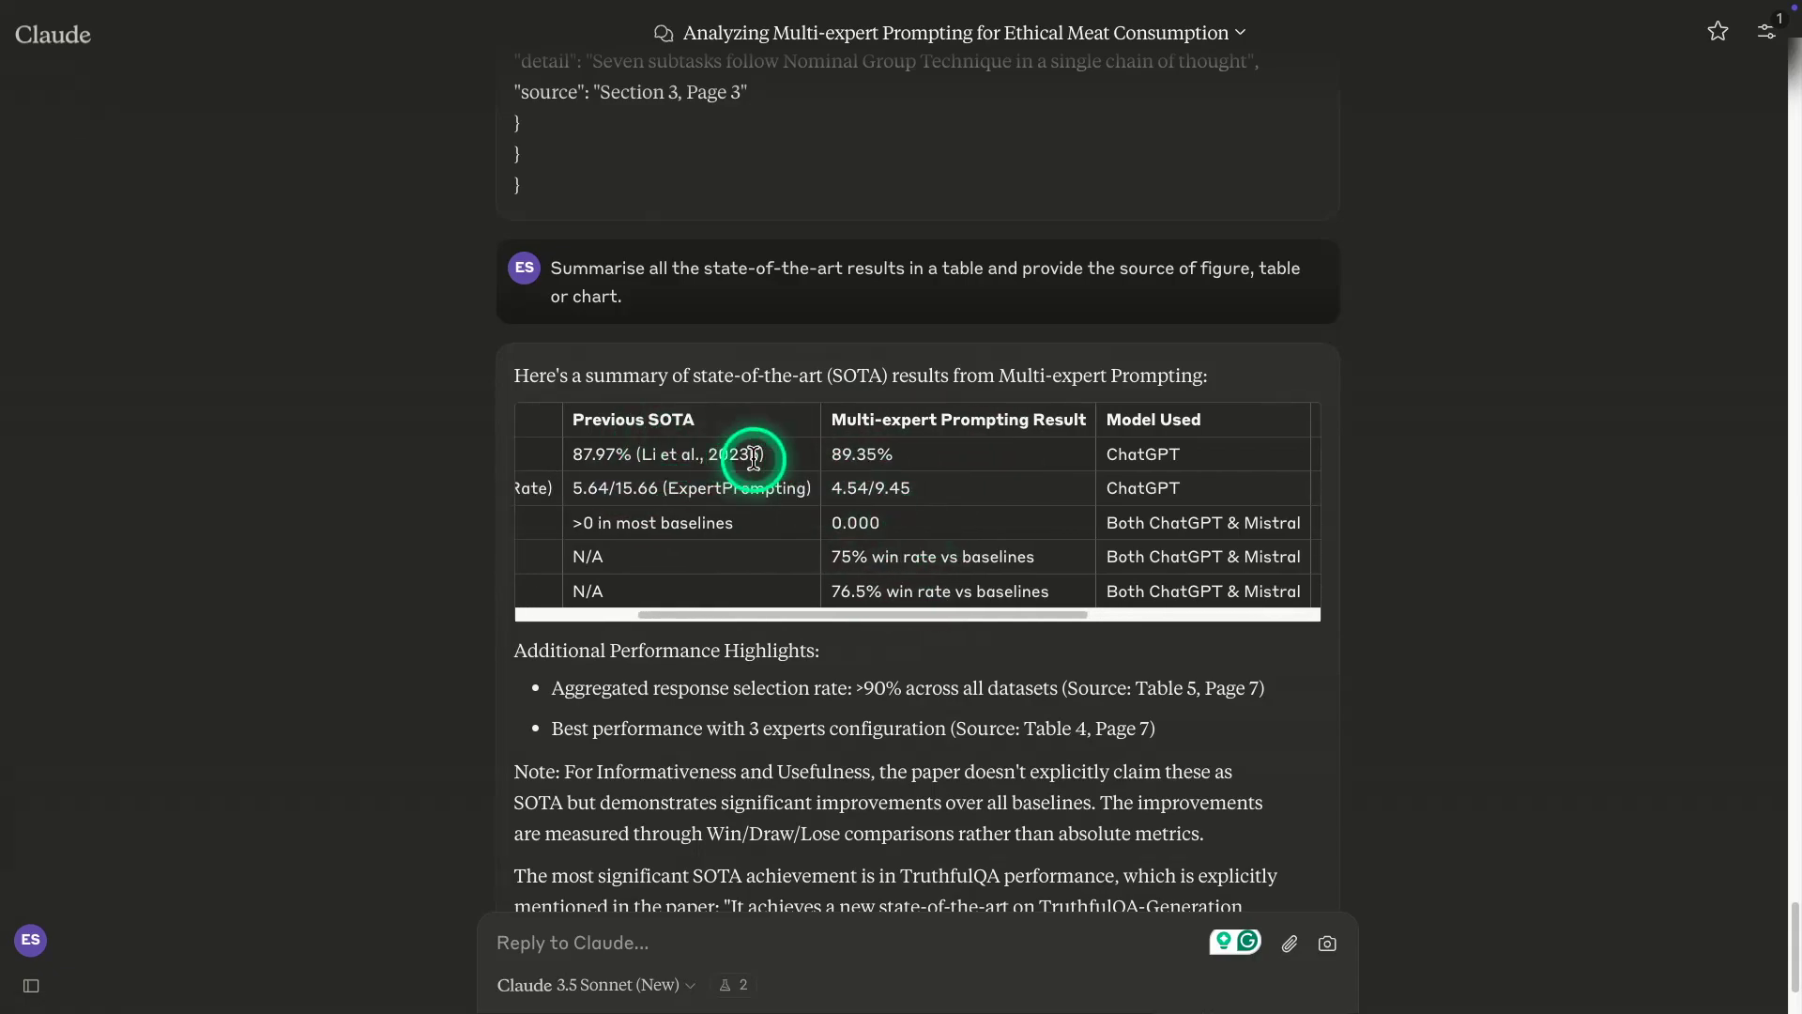
# Highlight the Li et al., 2023b citation and scroll the table right toward its Improvement and Source columns
pyautogui.moveTo(754, 459); pyautogui.dragTo(650, 458)
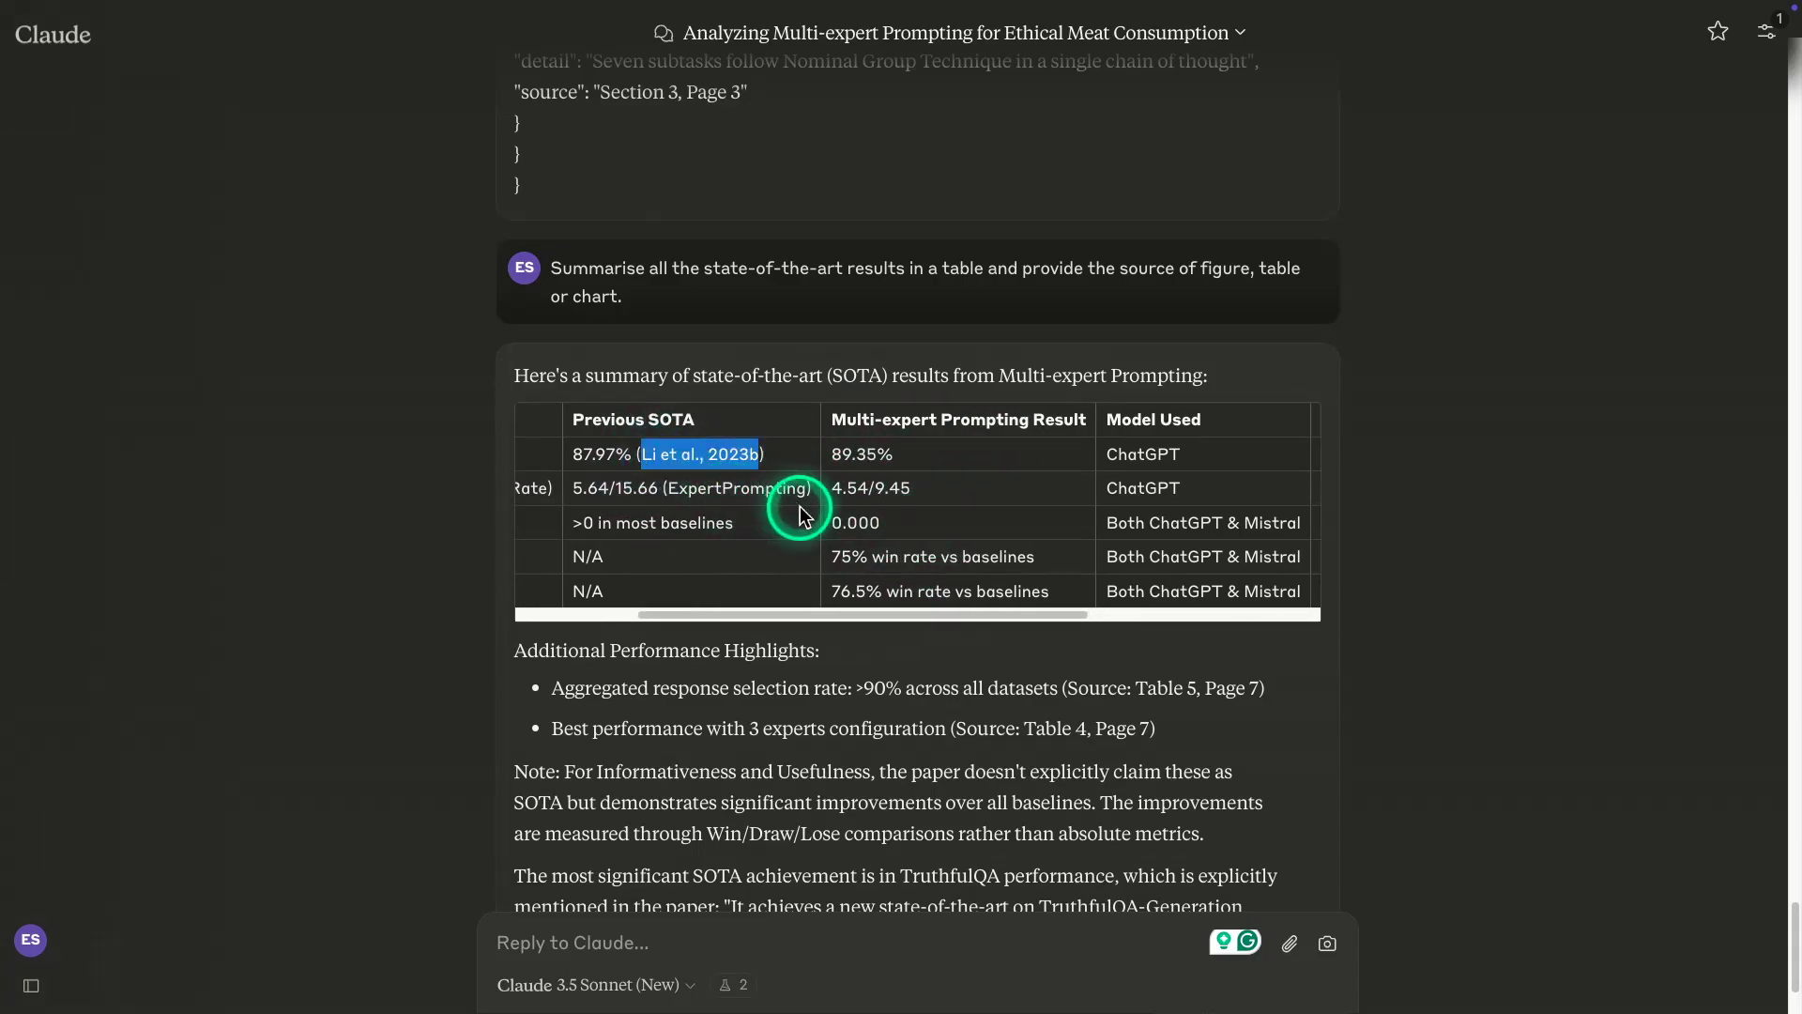
pyautogui.hscroll(-2, 804, 516)
pyautogui.hscroll(1, 808, 514)
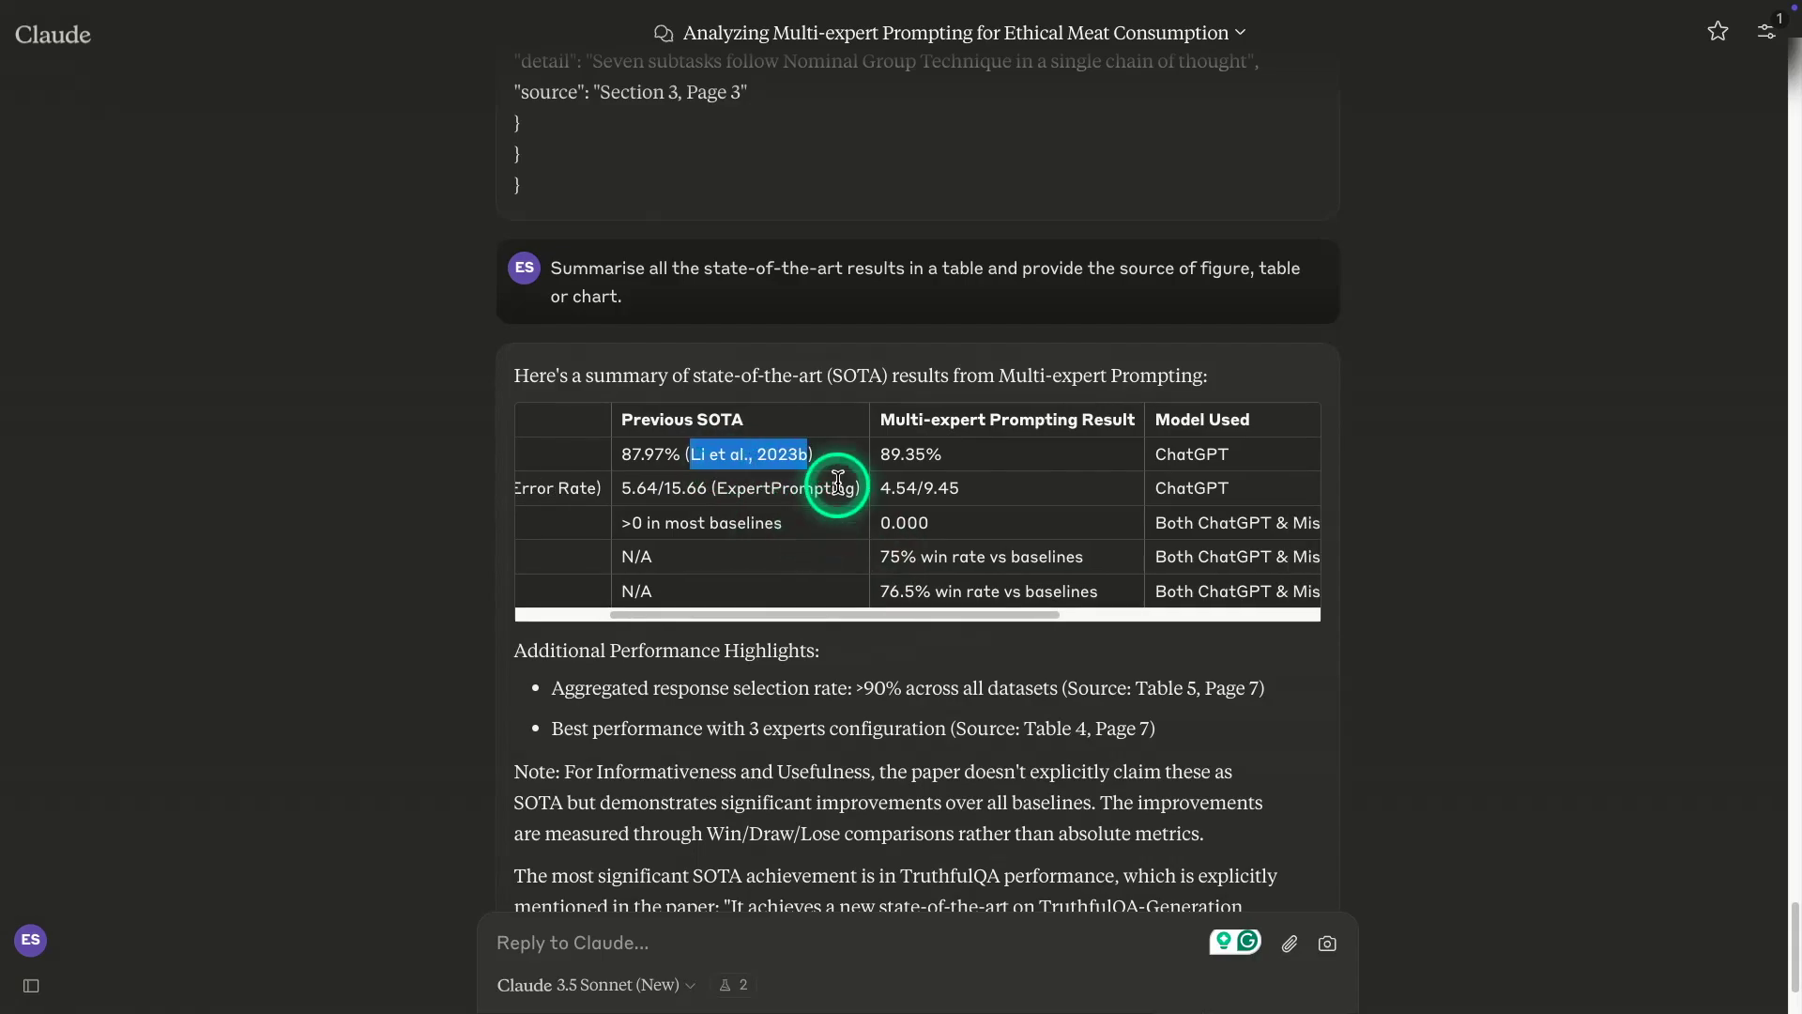
pyautogui.moveTo(859, 488); pyautogui.dragTo(716, 492)
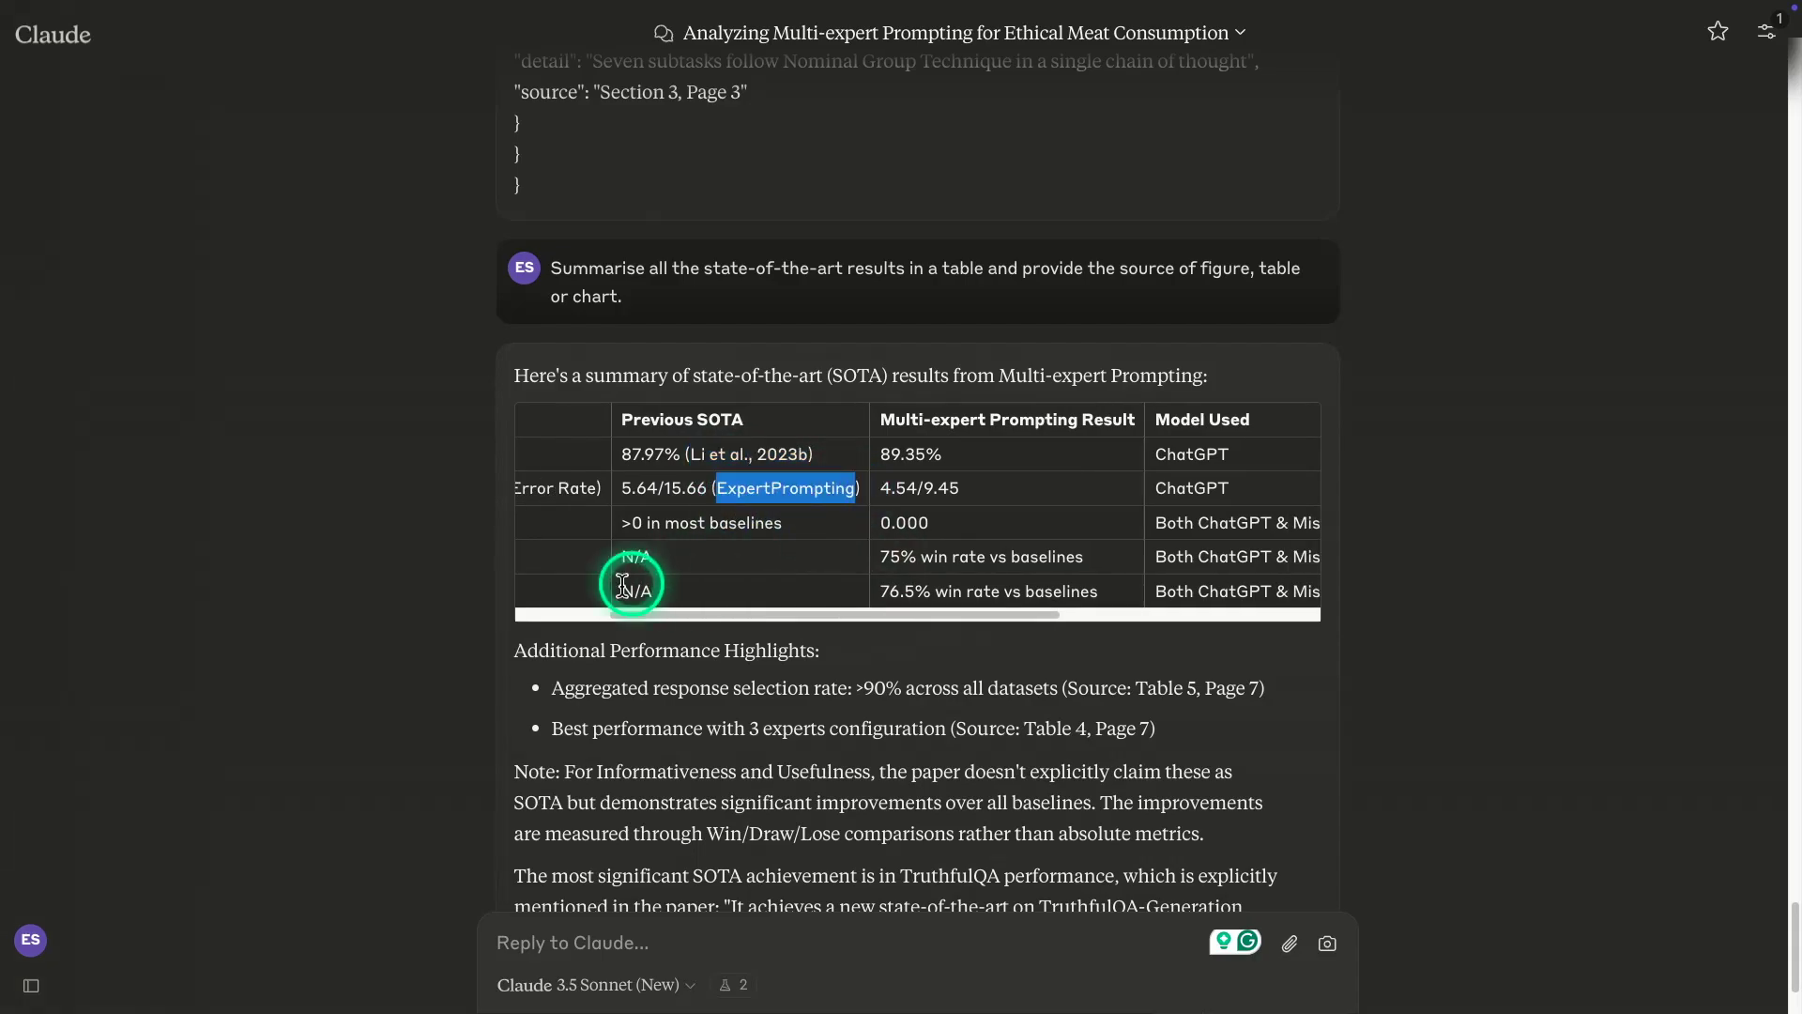
pyautogui.hscroll(-2, 713, 559)
pyautogui.hscroll(1, 785, 576)
pyautogui.hscroll(-1, 787, 578)
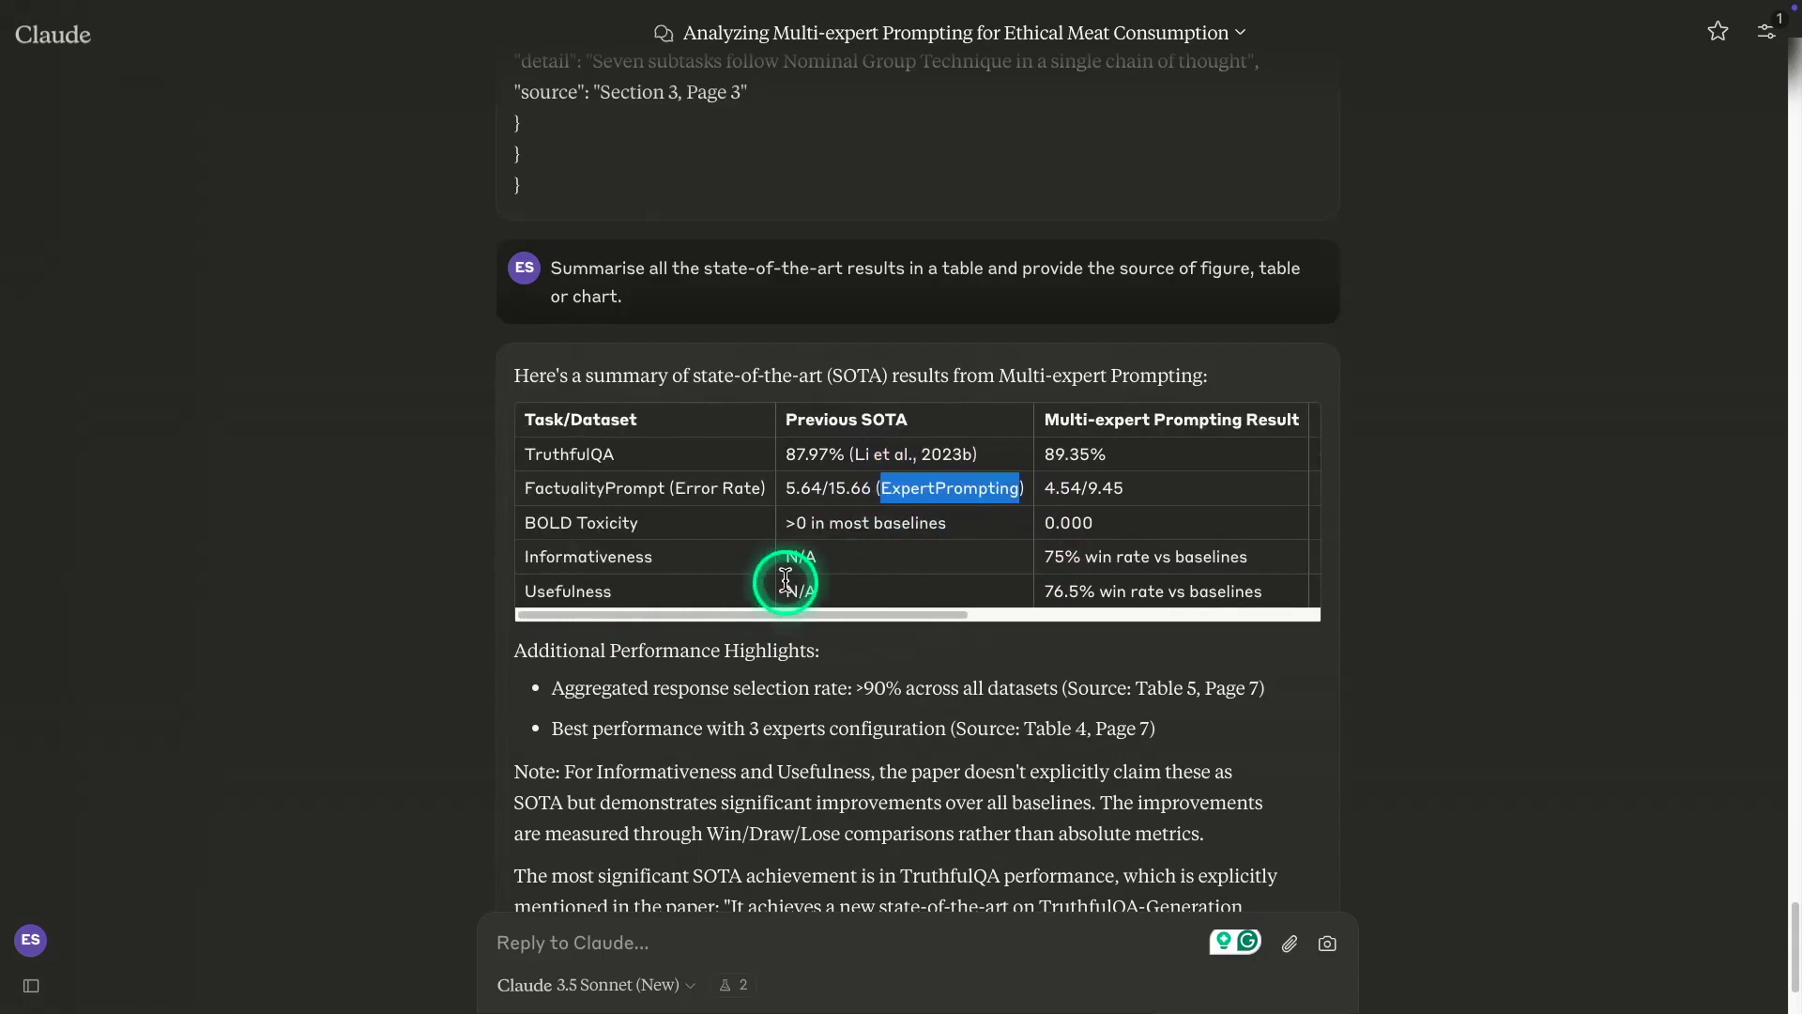
pyautogui.hscroll(5, 770, 568)
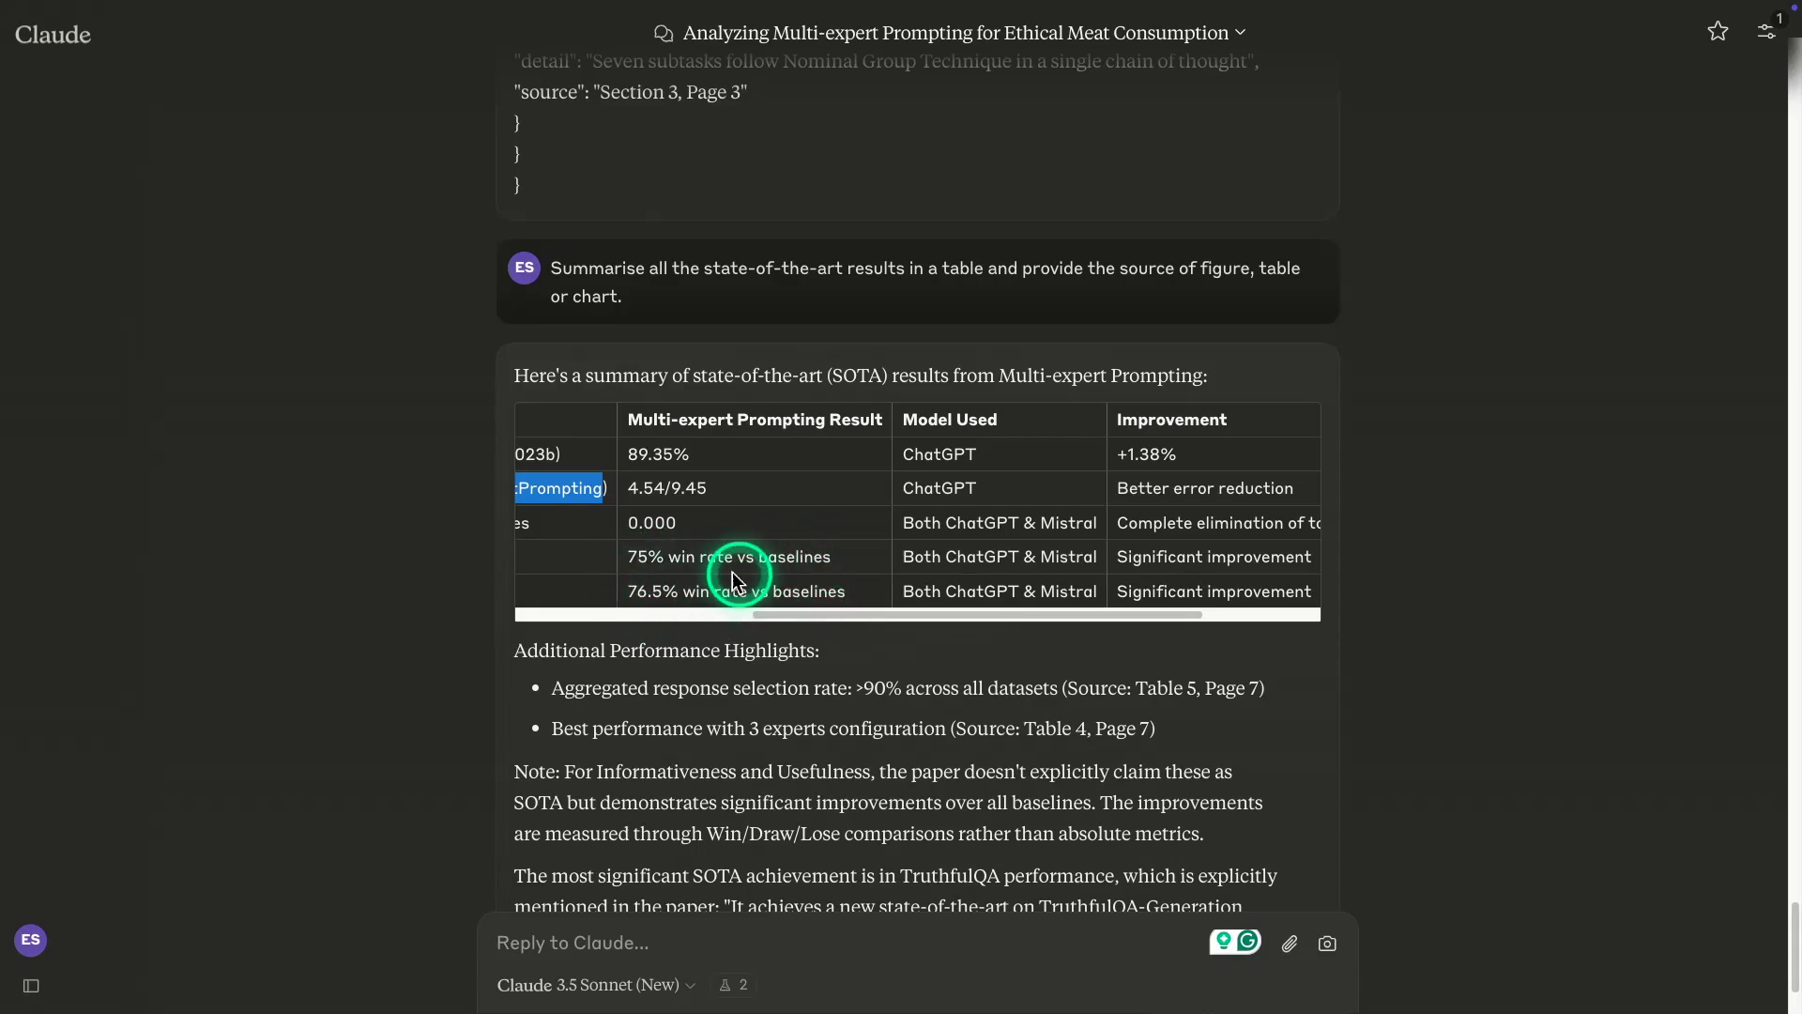
pyautogui.hscroll(-5, 1065, 516)
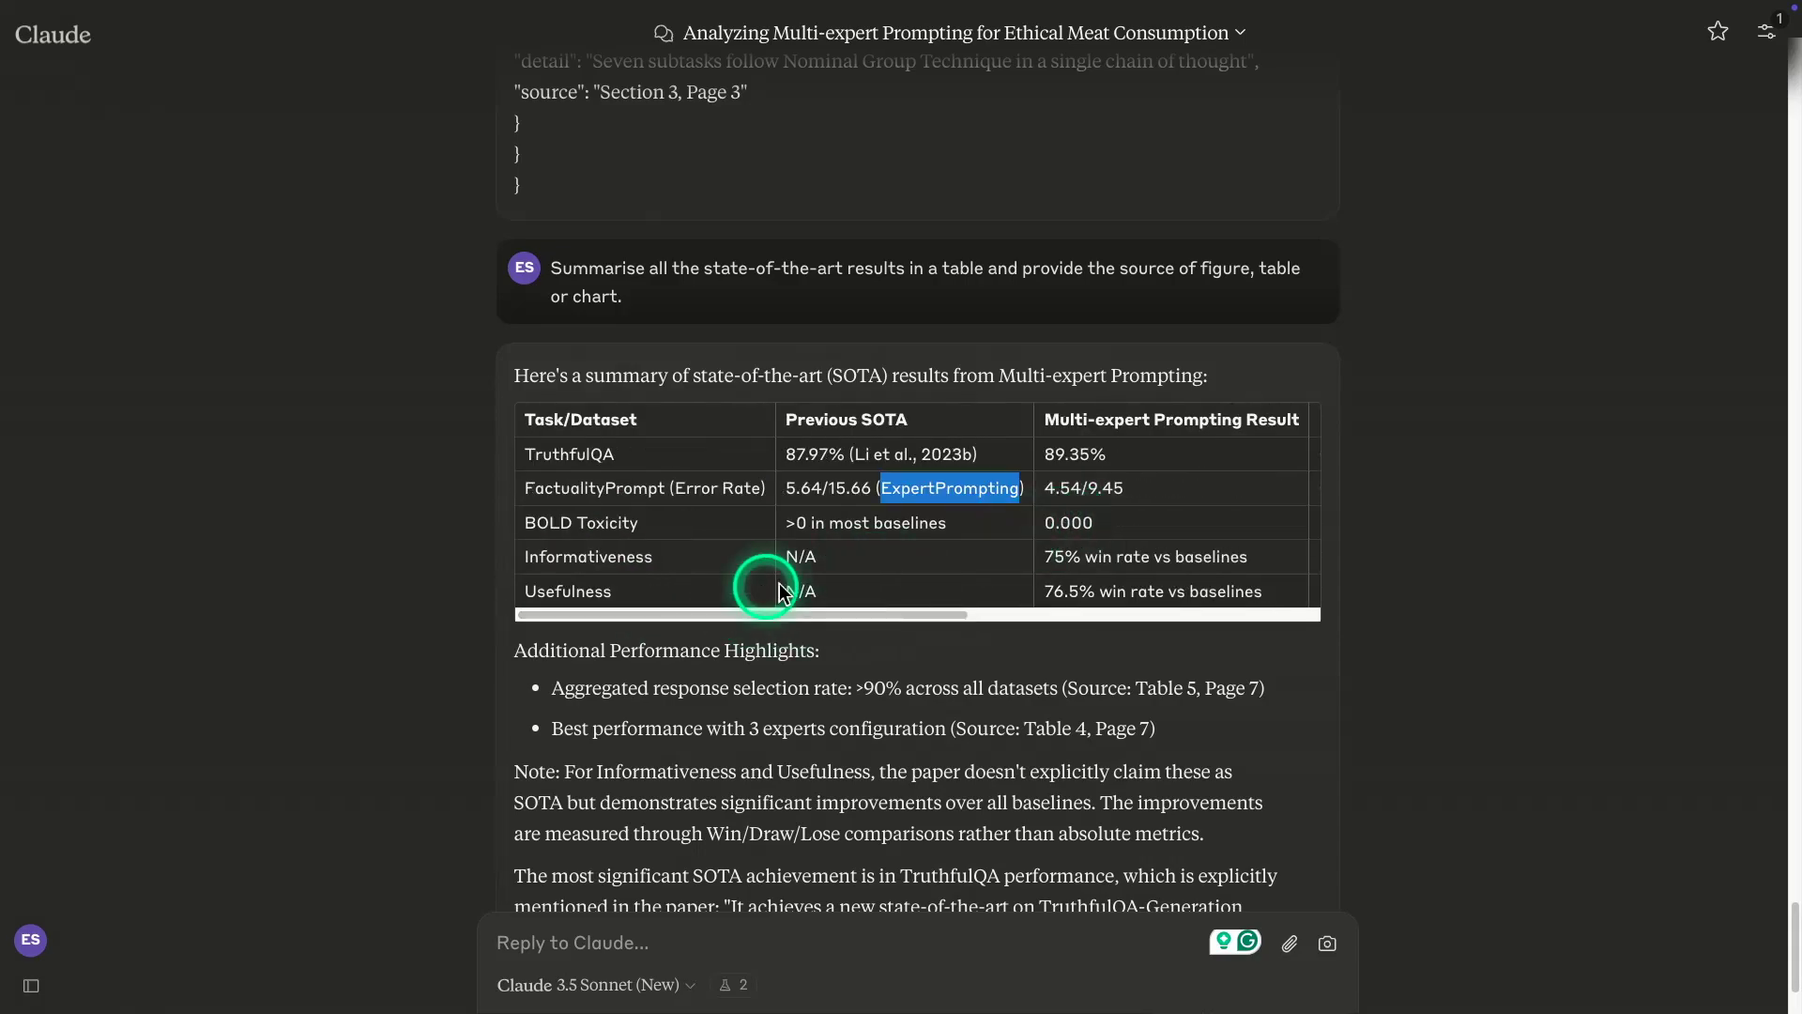
pyautogui.hscroll(5, 1166, 554)
pyautogui.hscroll(2, 1167, 560)
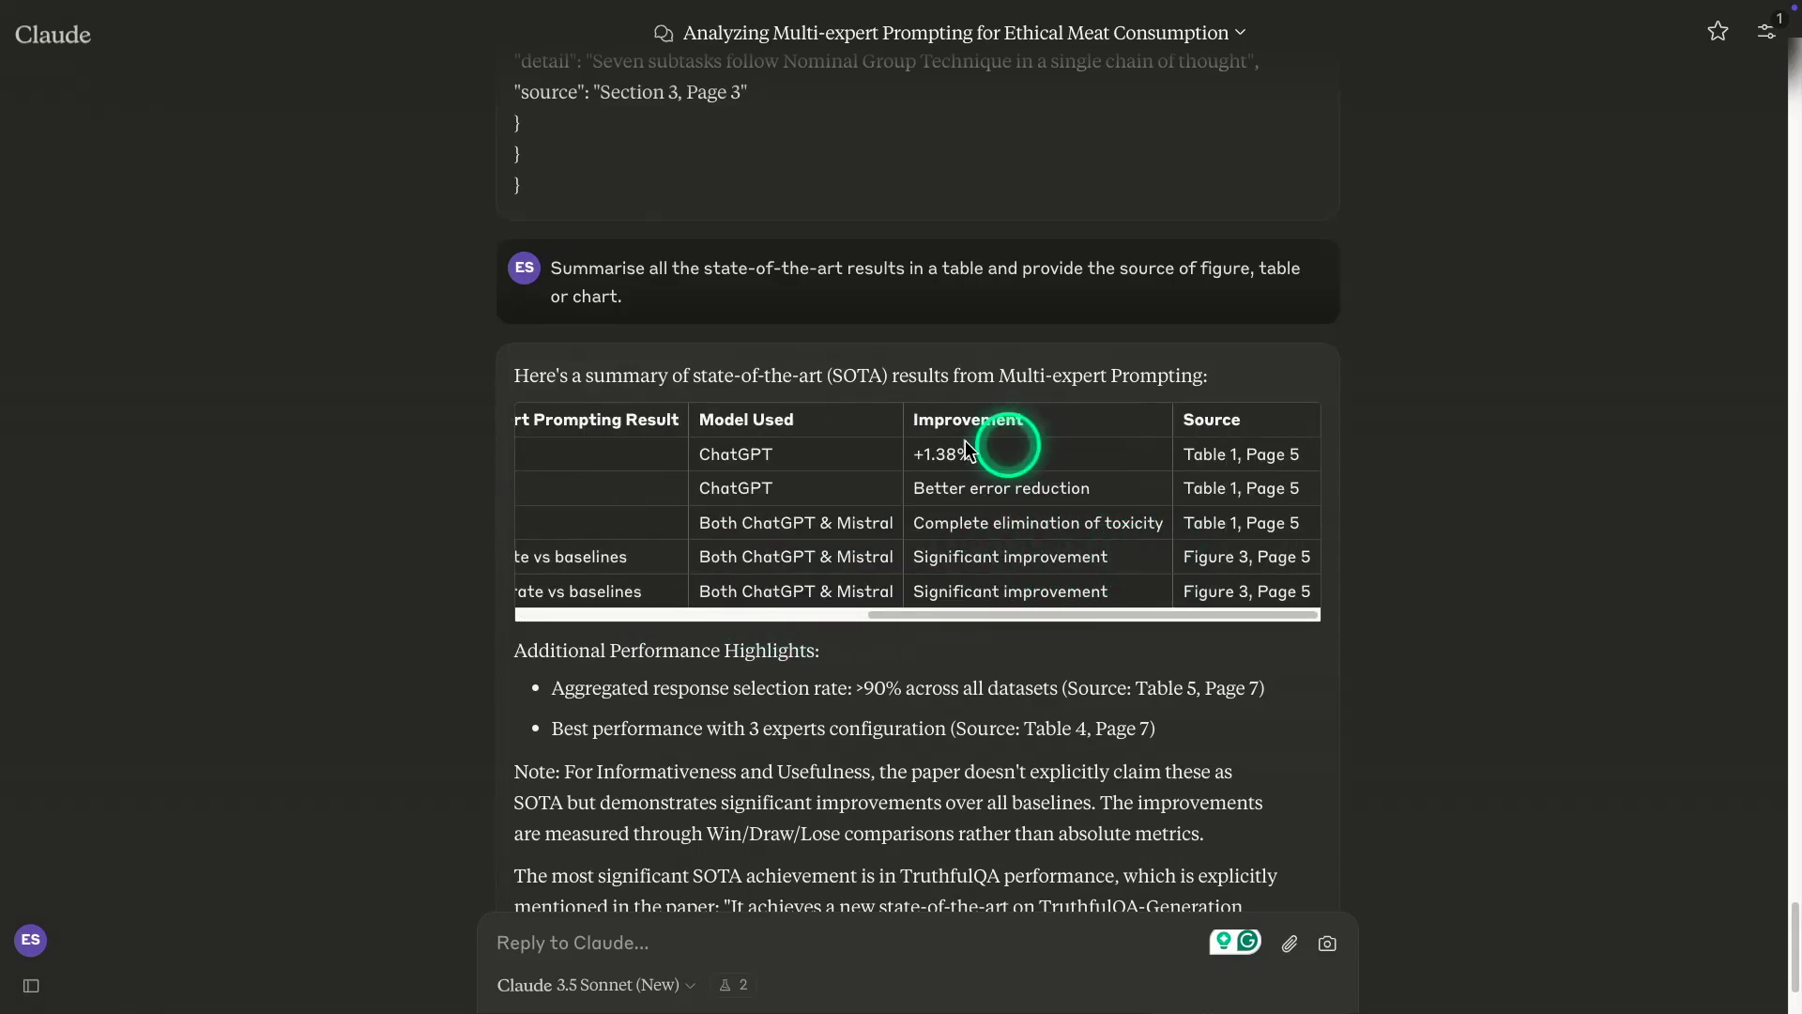
# Highlight the +1.38% improvement, the error-reduction text and rows 3–5's improvements and sources, then clear it
pyautogui.moveTo(1000, 463); pyautogui.dragTo(915, 460)
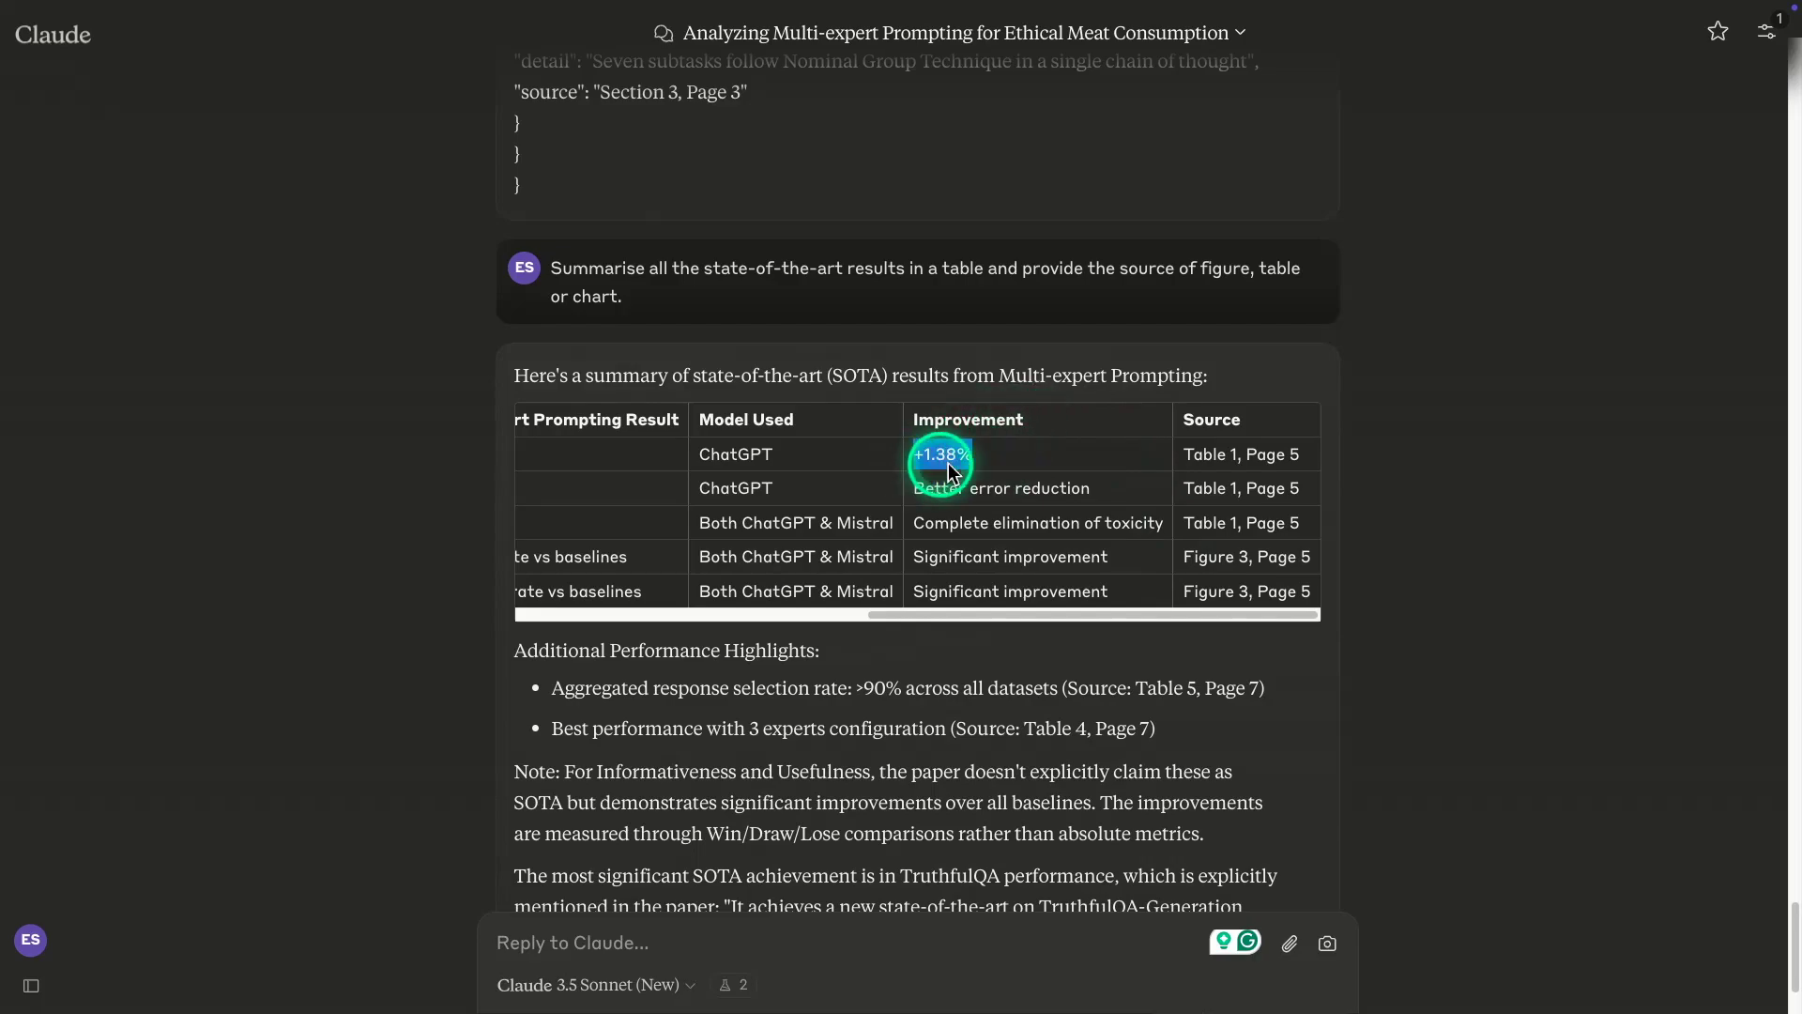
pyautogui.moveTo(1094, 488); pyautogui.dragTo(918, 489)
pyautogui.moveTo(1129, 599)
pyautogui.mouseDown()
pyautogui.moveTo(902, 525)
pyautogui.moveTo(1140, 571)
pyautogui.mouseUp()
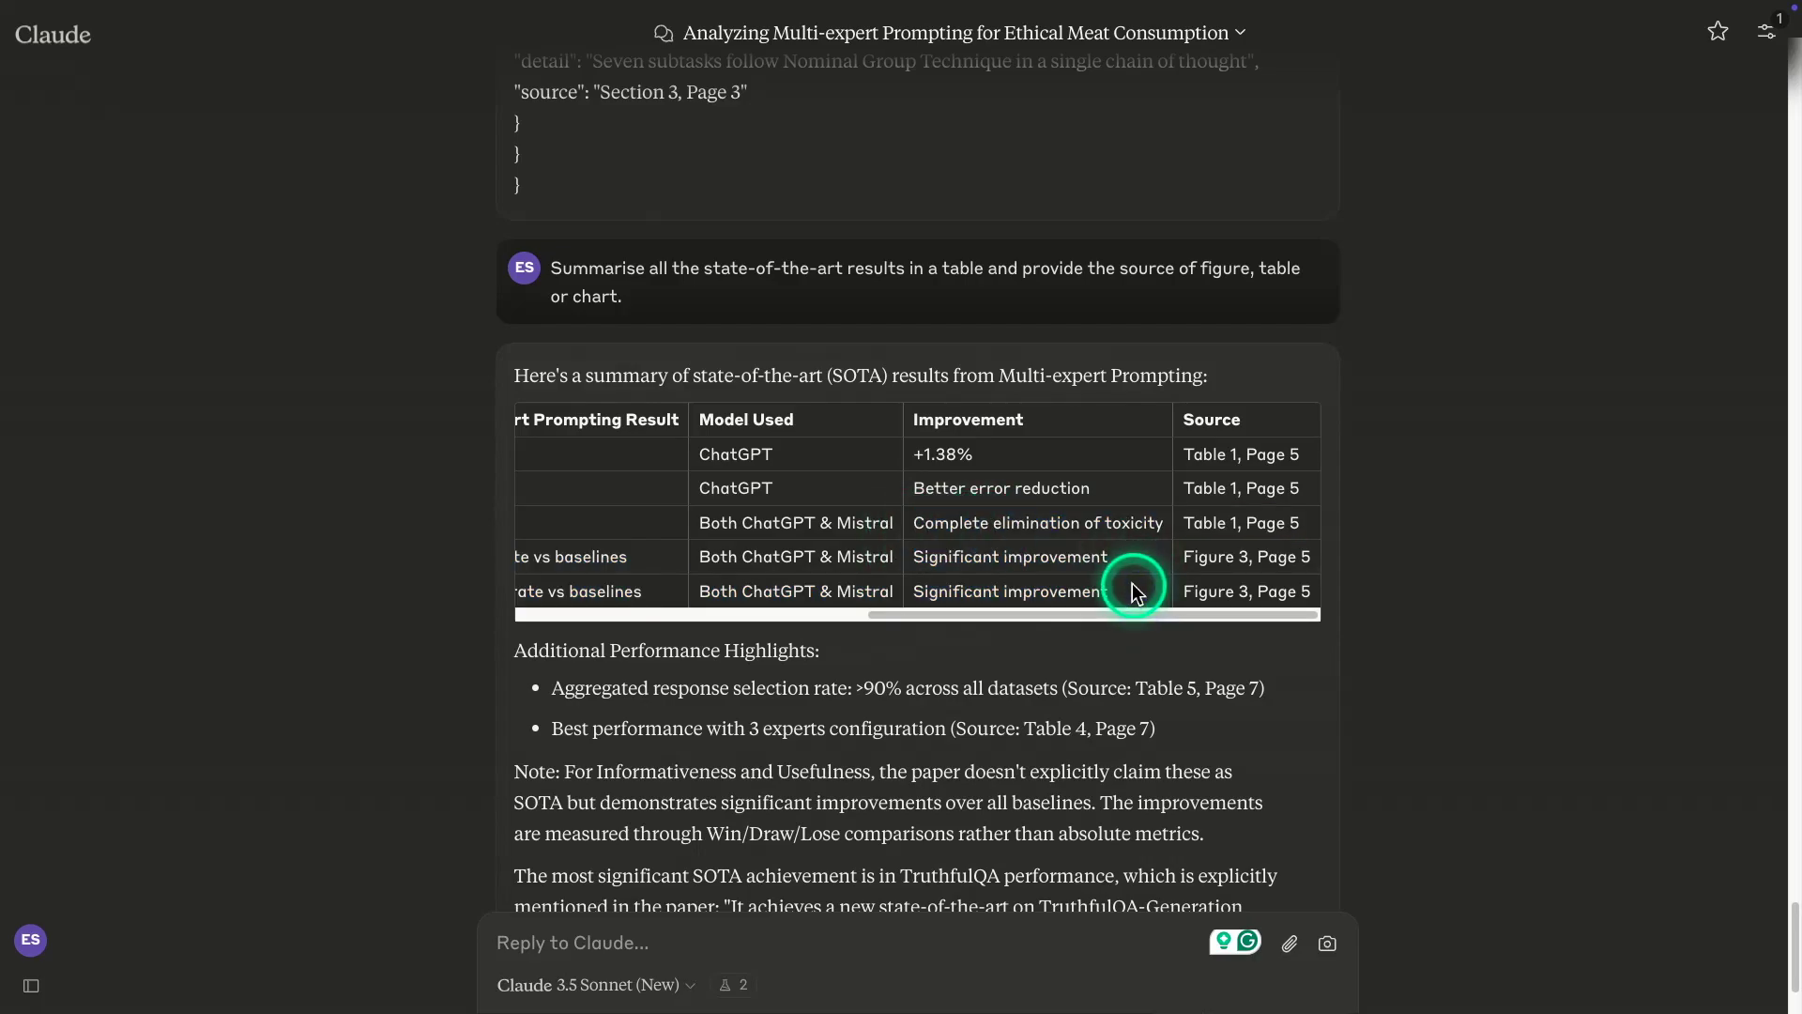
pyautogui.moveTo(1130, 583); pyautogui.dragTo(911, 522)
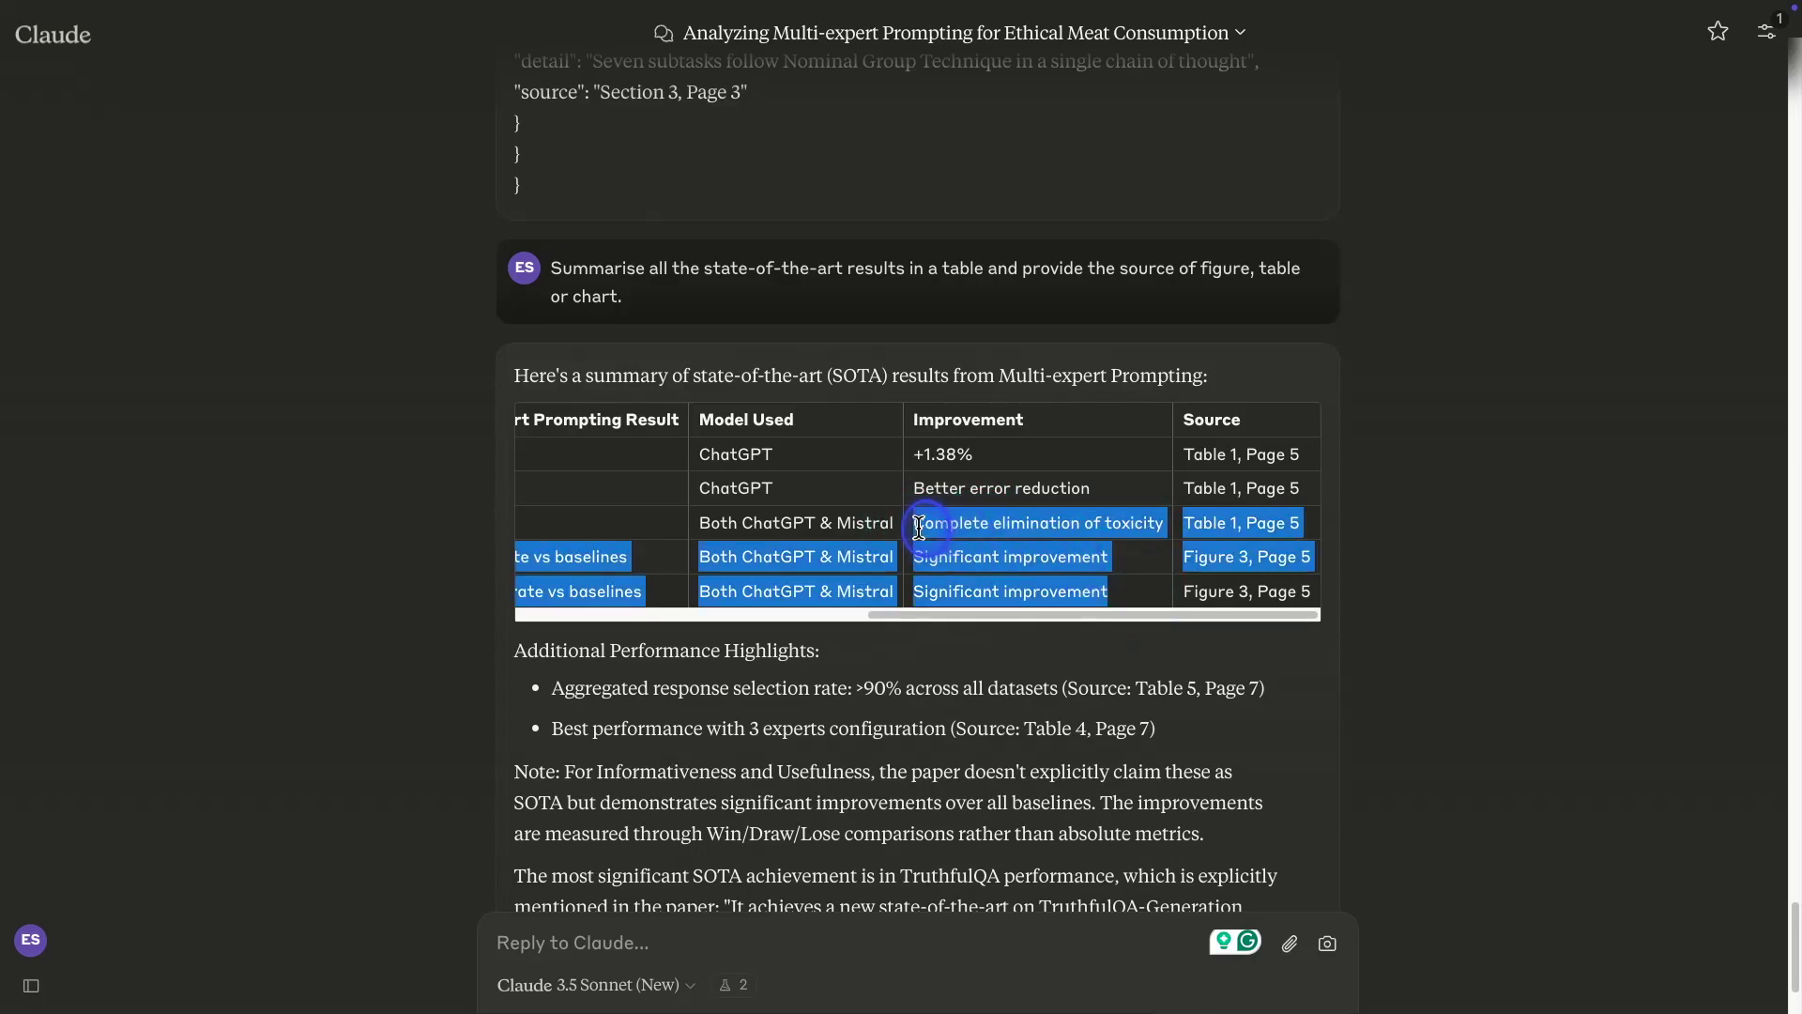
pyautogui.click(1134, 583)
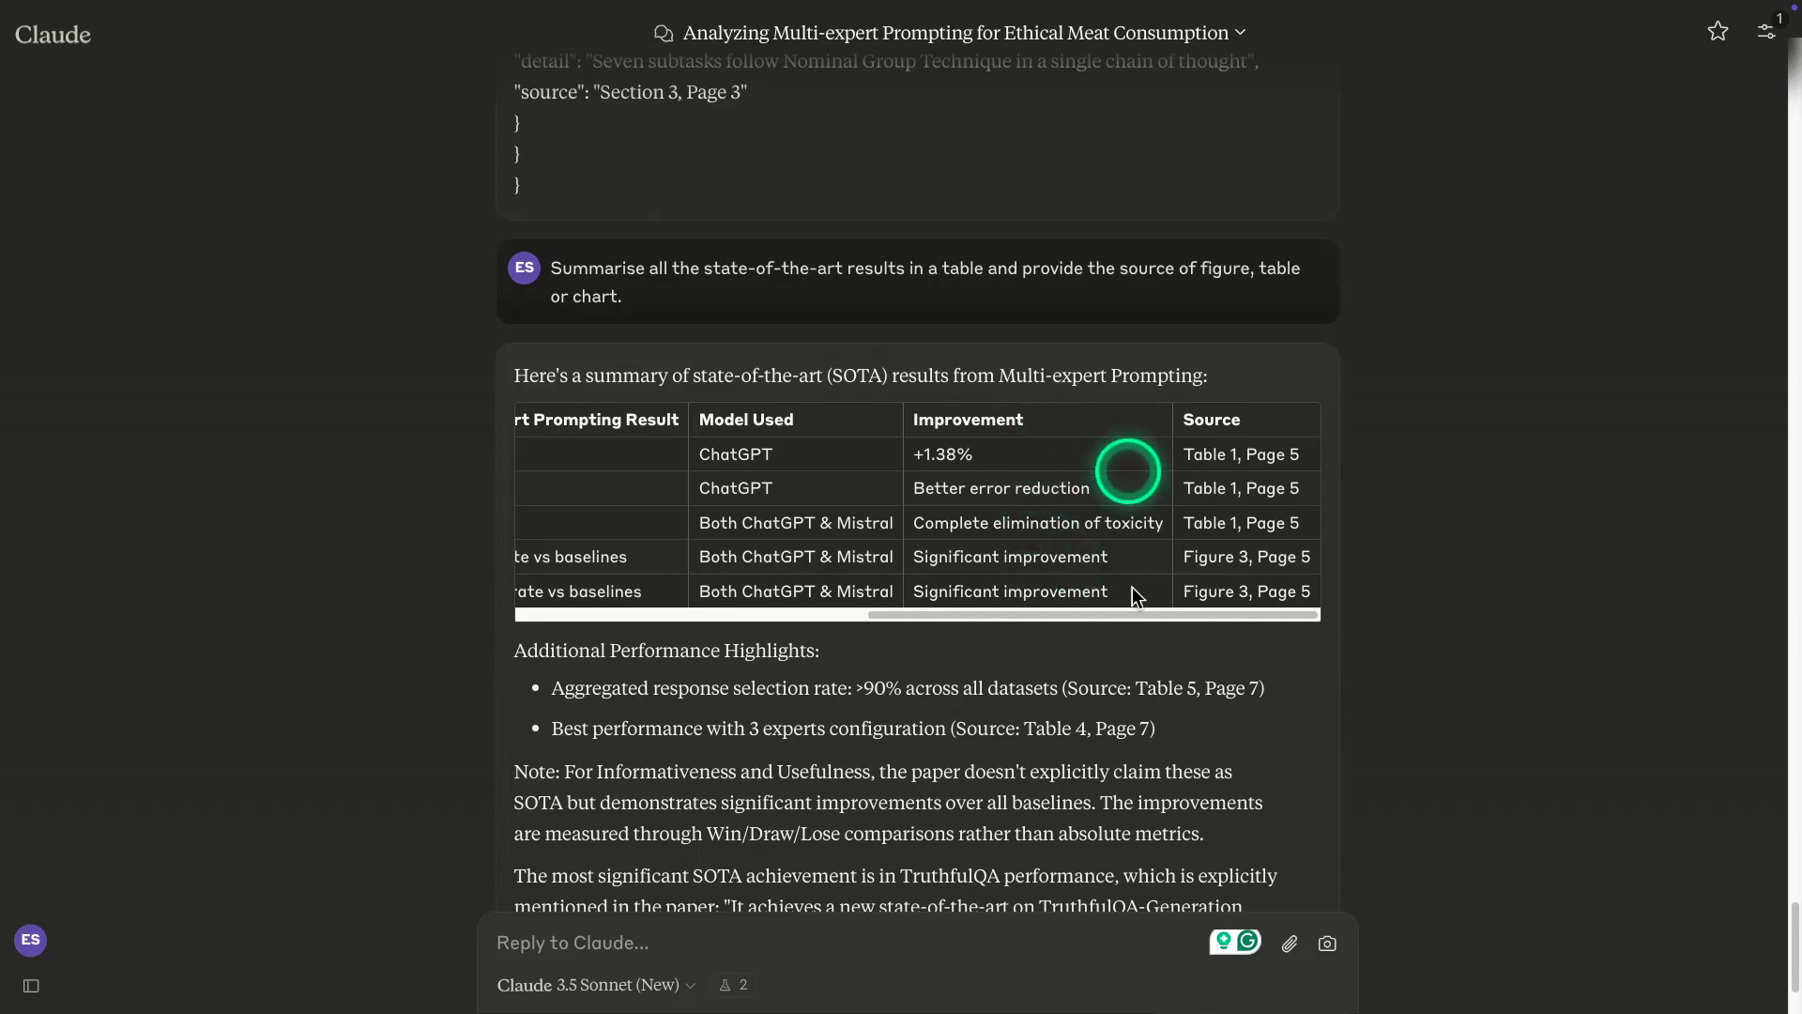
# Select the table's rightmost Source cells, clear the selection, and scroll the table back left
pyautogui.click(1147, 582)
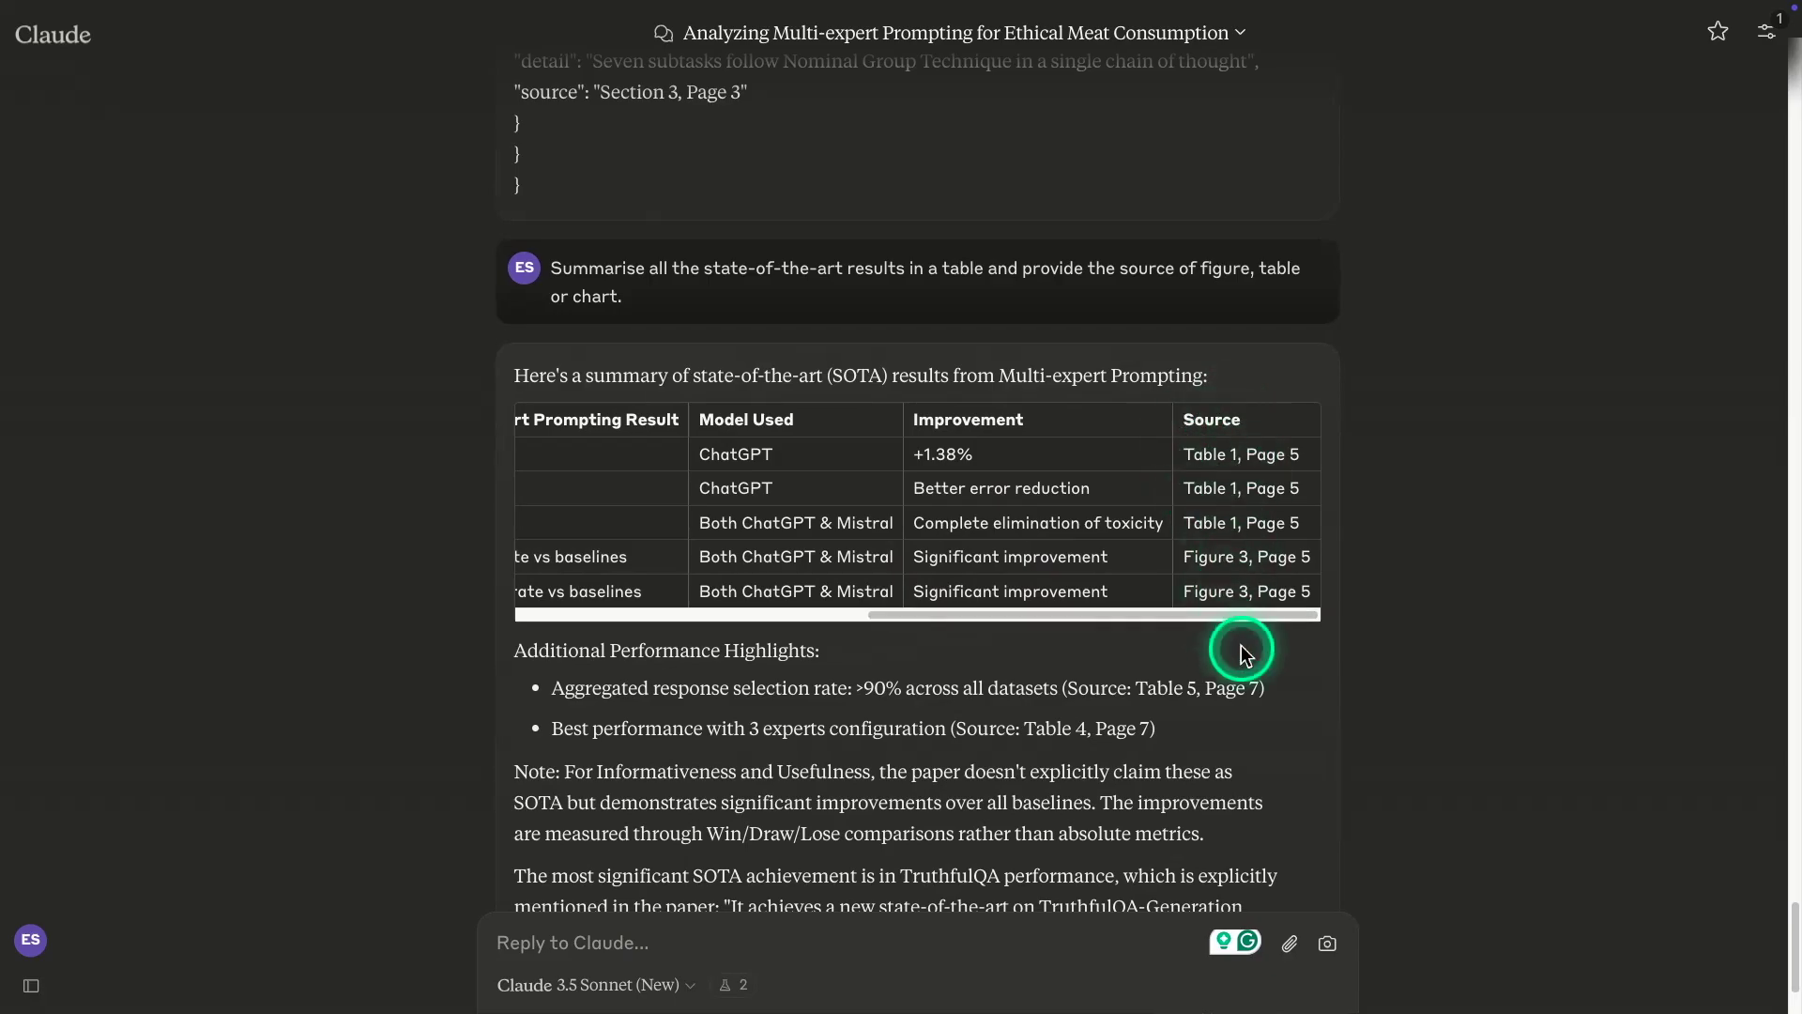
pyautogui.moveTo(1186, 458); pyautogui.dragTo(1308, 584)
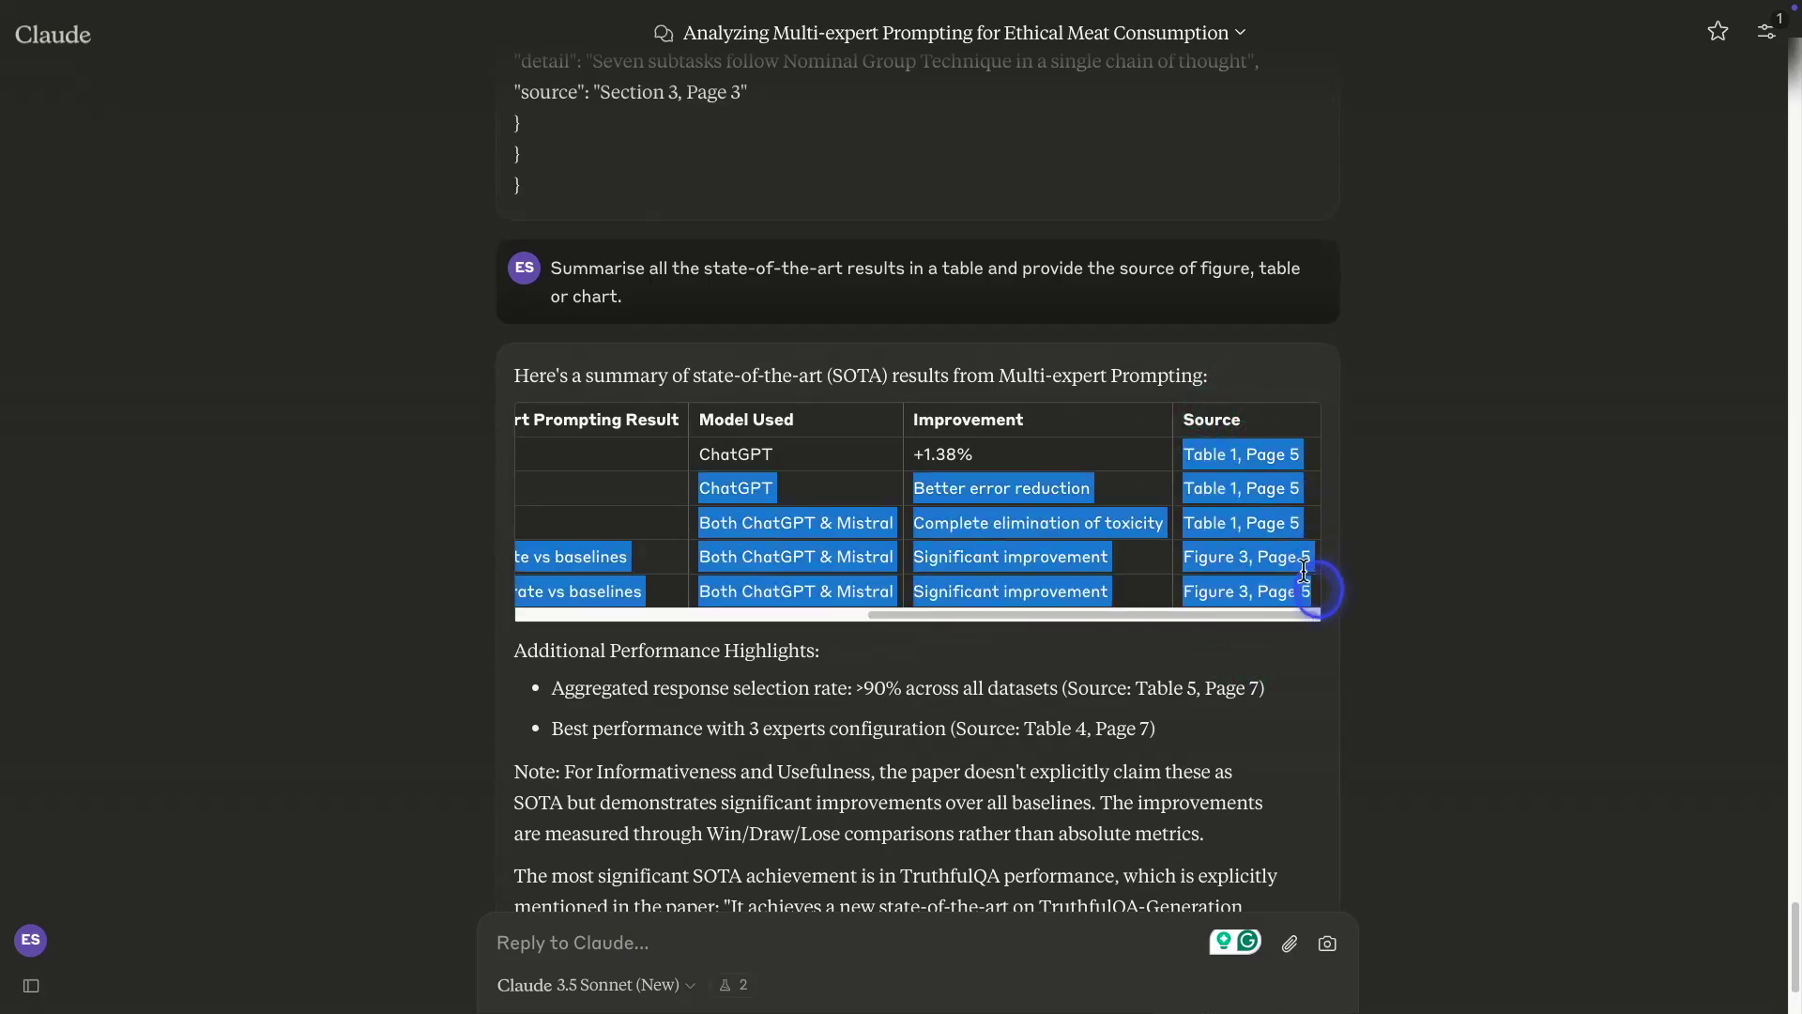
pyautogui.scroll(2, 837, 166)
pyautogui.scroll(2, 838, 165)
pyautogui.scroll(-4, 866, 450)
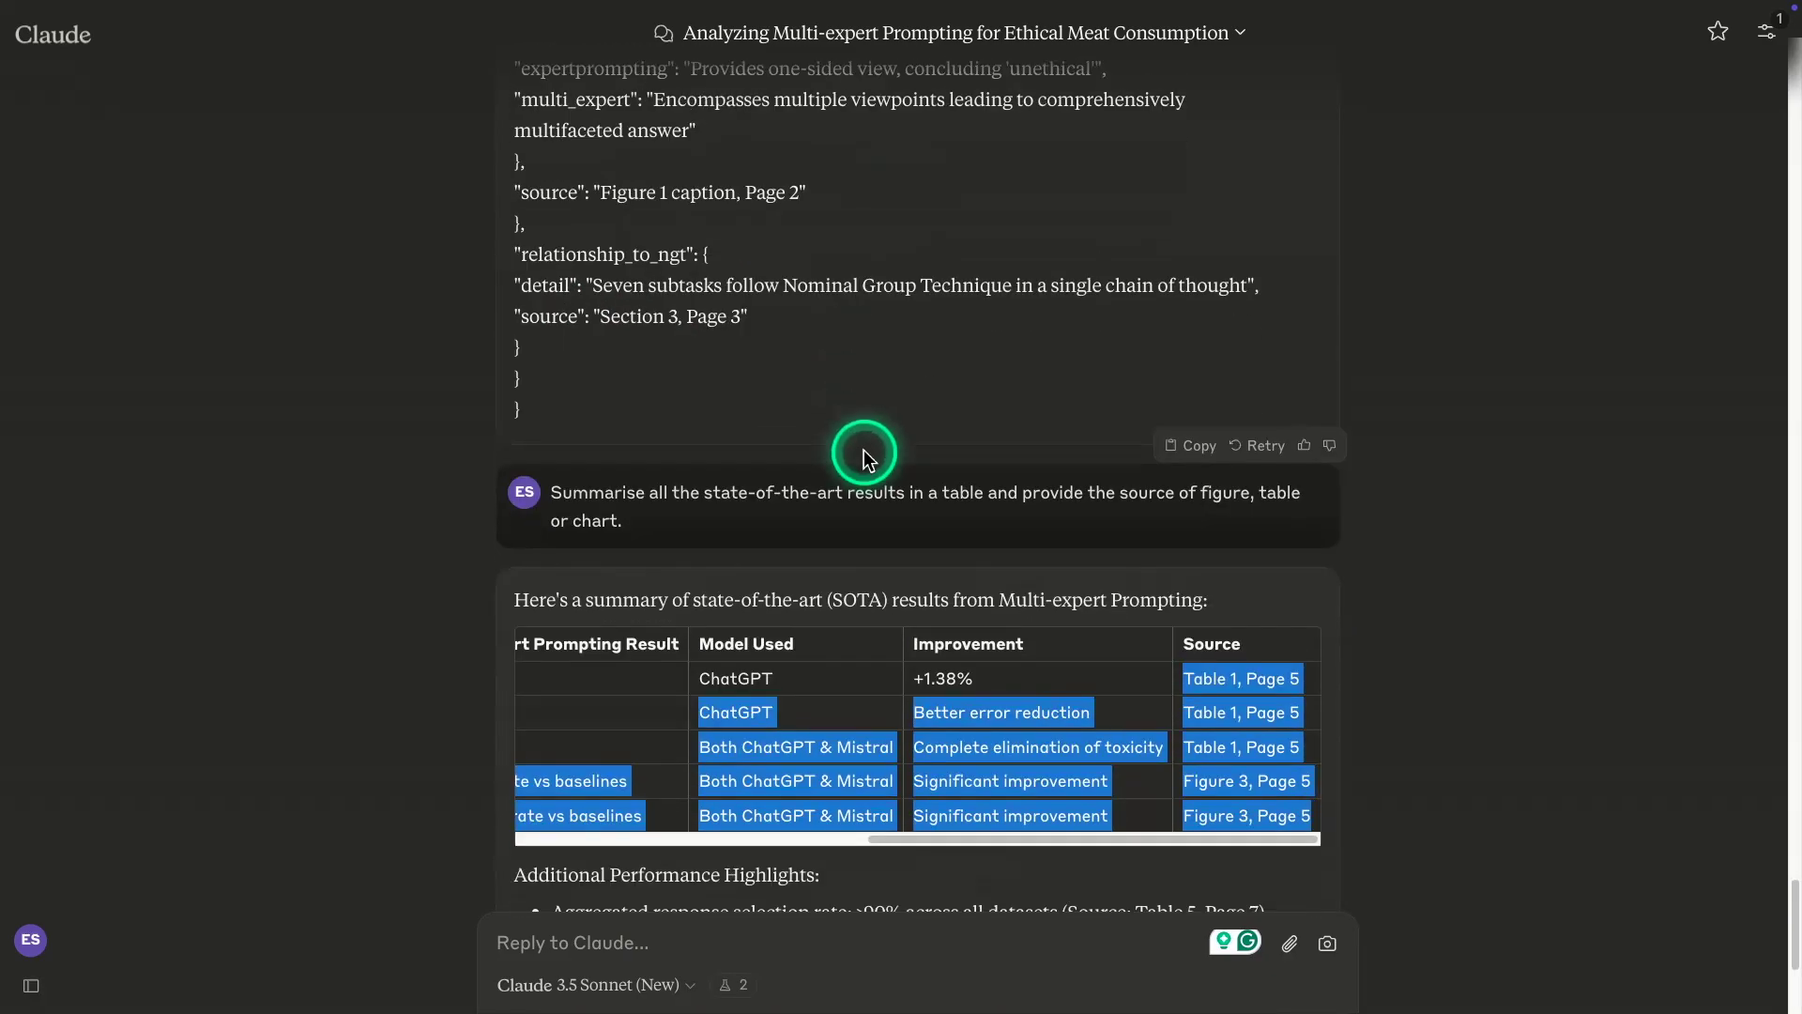
pyautogui.click(1198, 527)
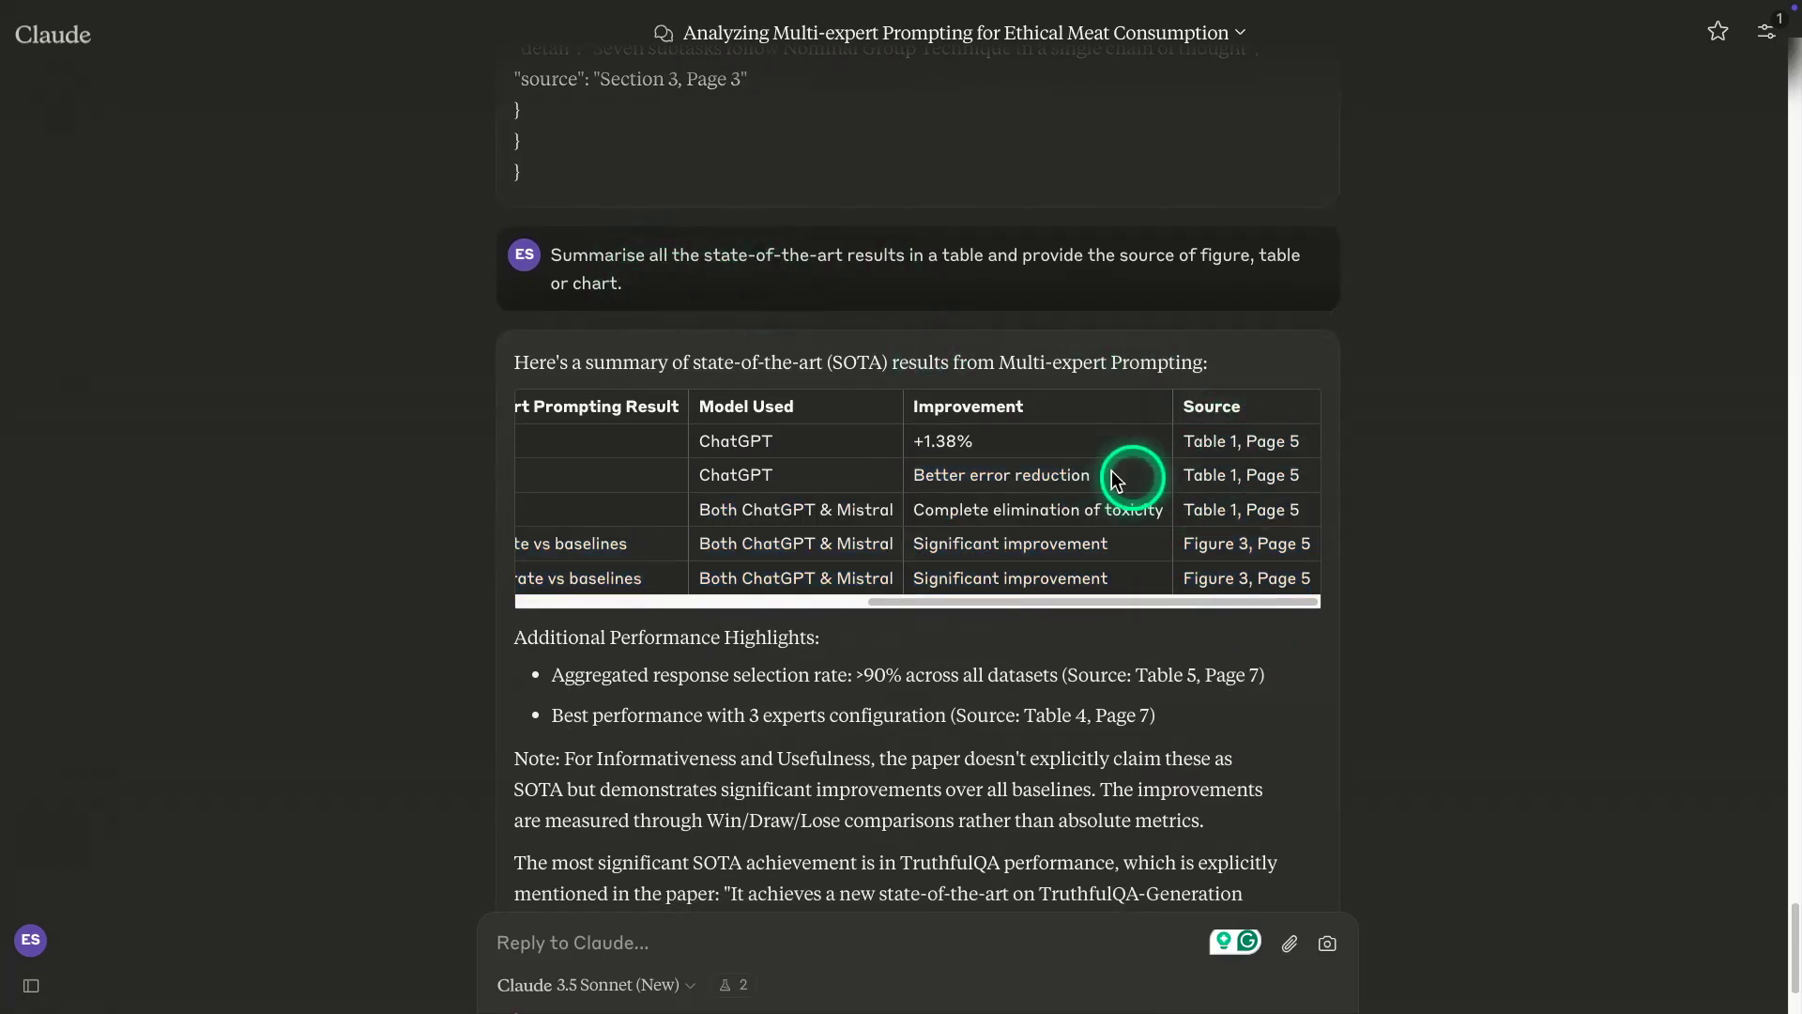
pyautogui.hscroll(-1, 1136, 469)
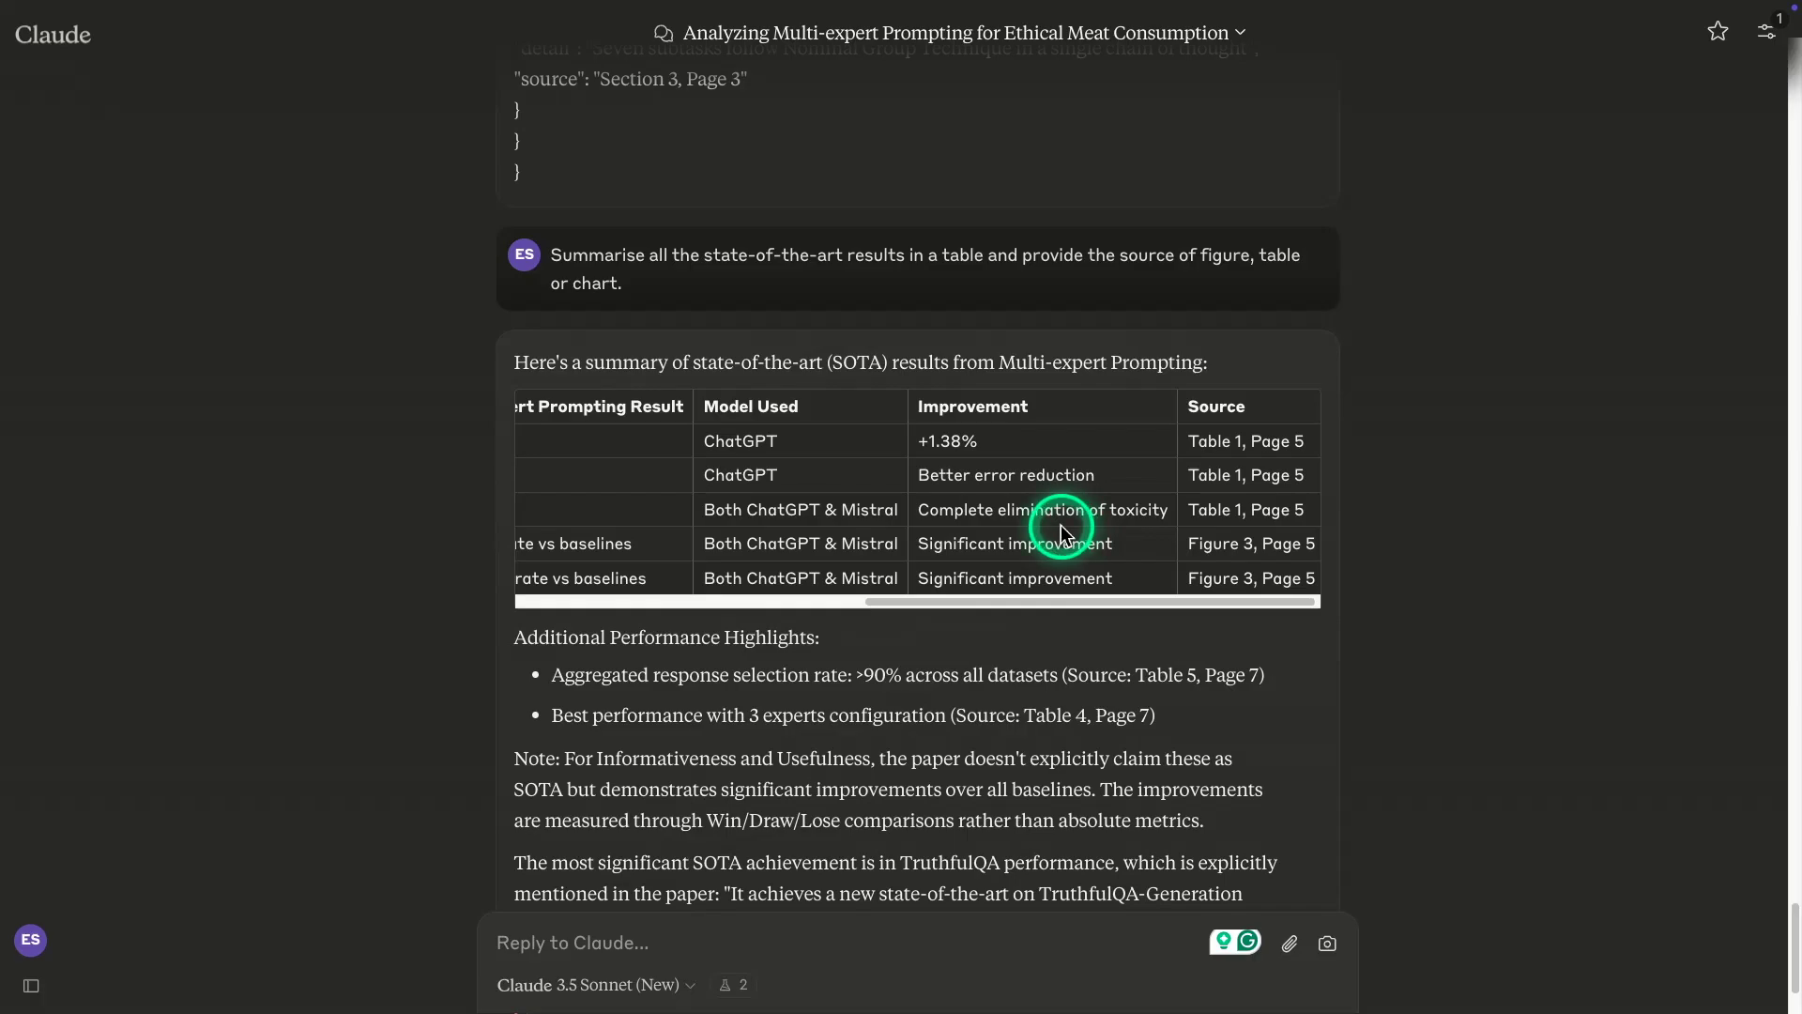
pyautogui.click(741, 984)
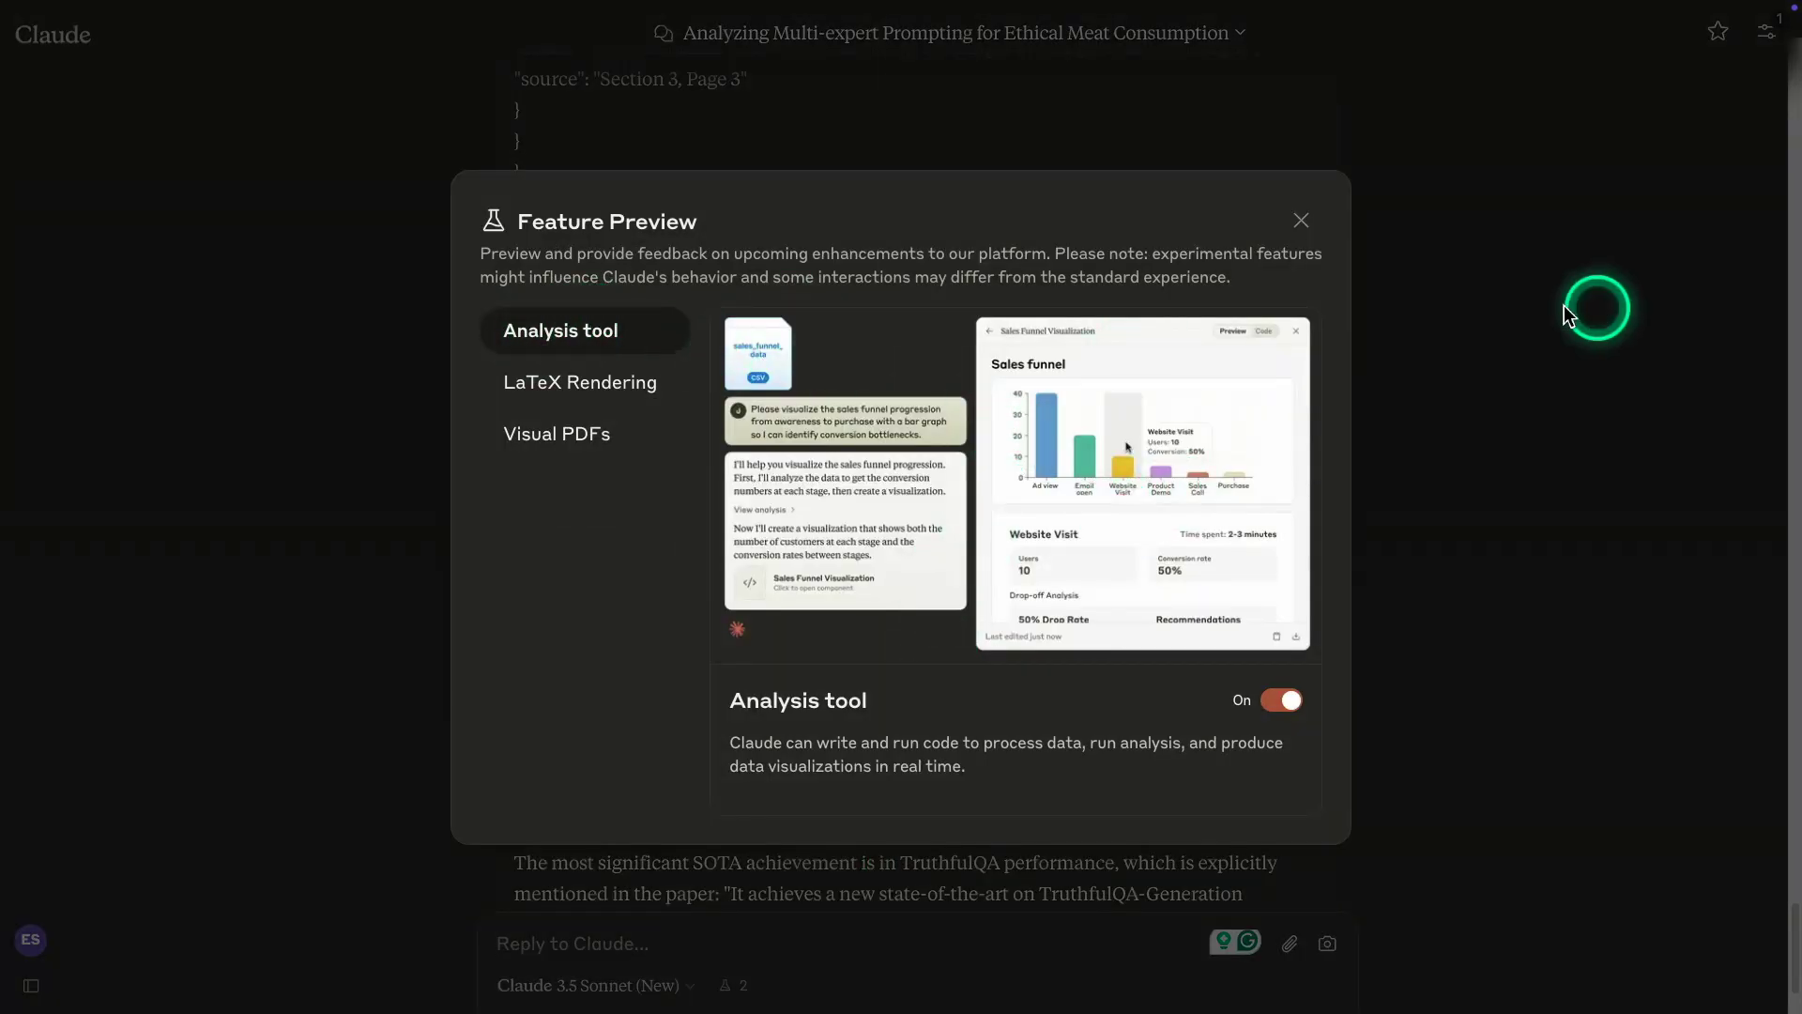
pyautogui.click(1586, 309)
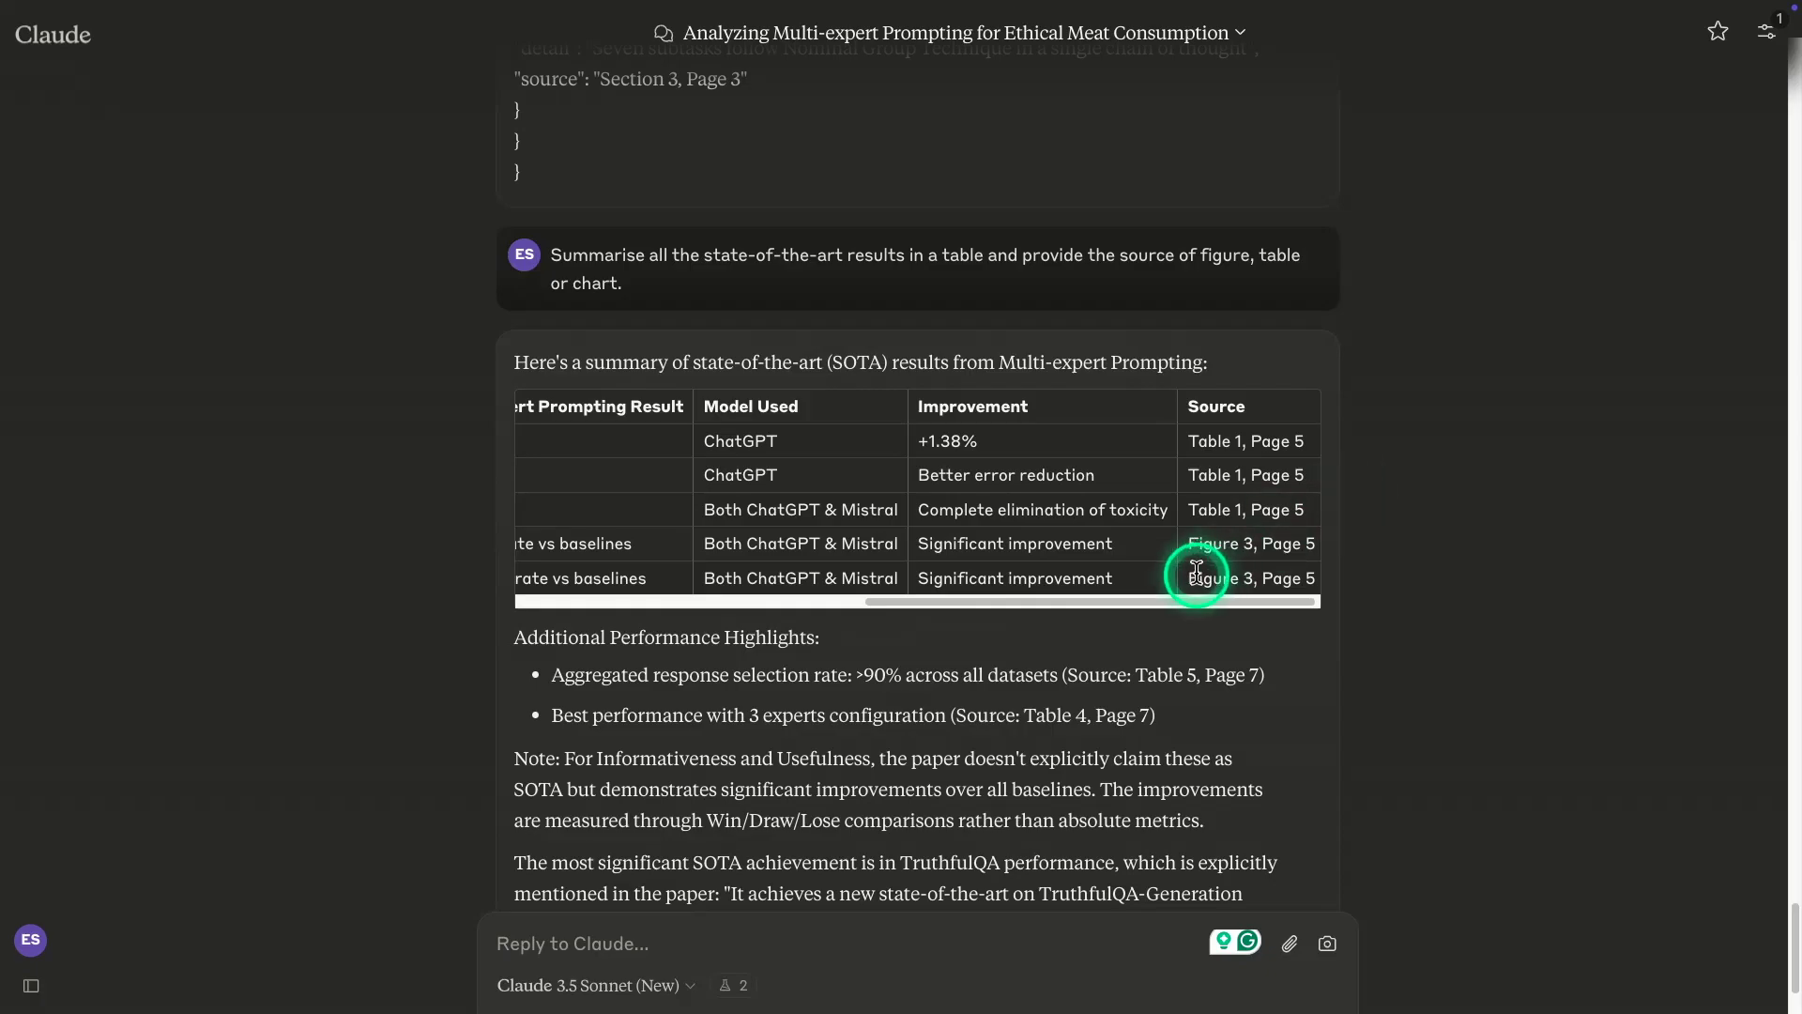
pyautogui.click(1253, 493)
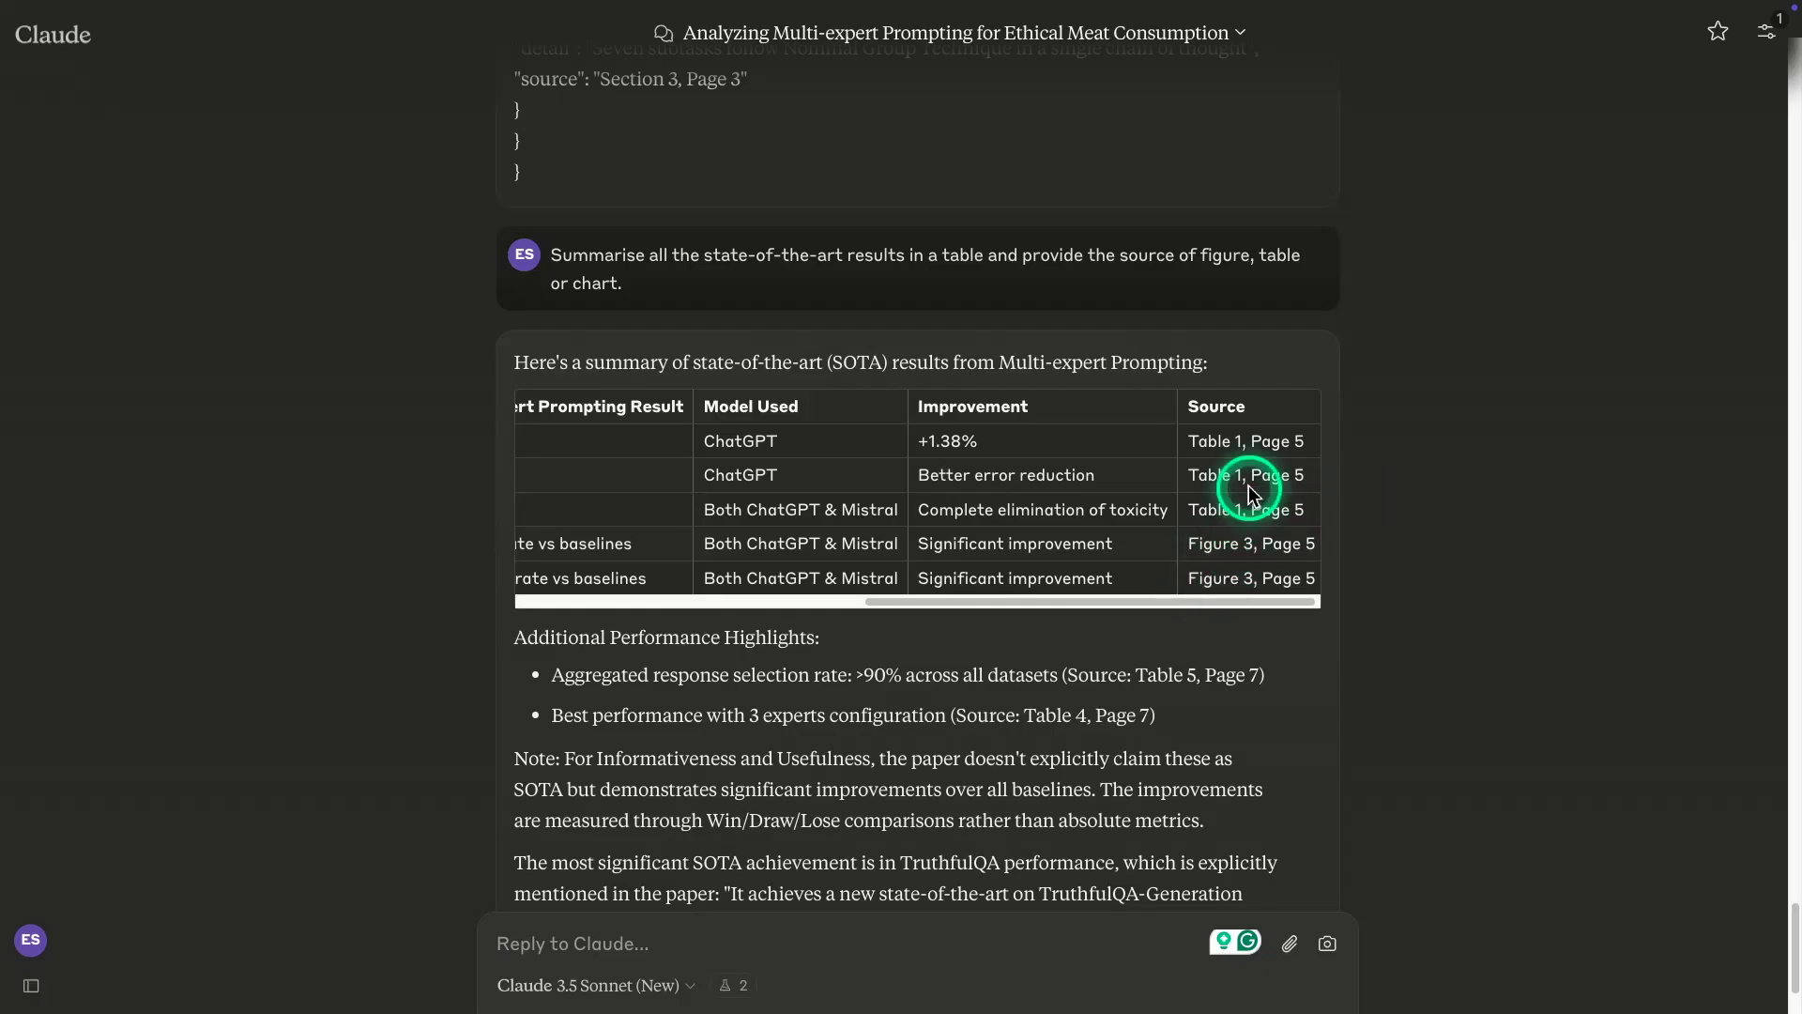